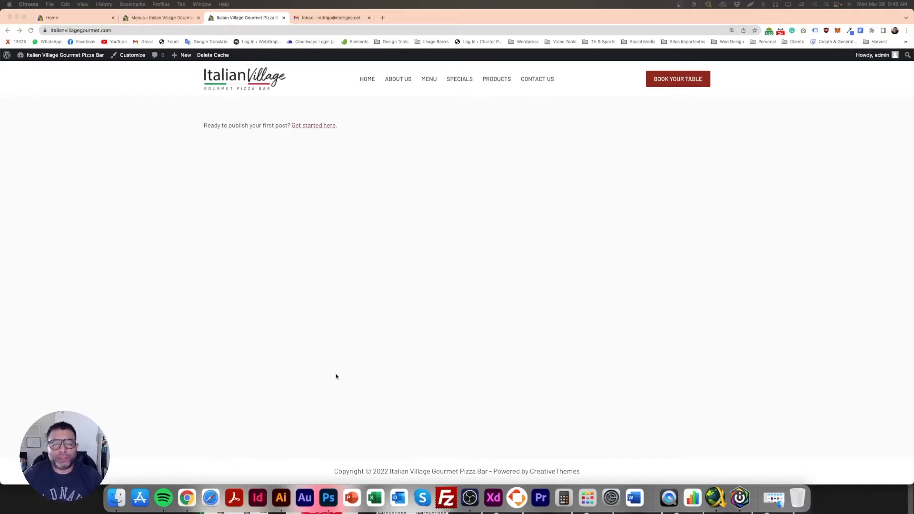
Switch to Photoshop to view the Framework Design homepage mockup, and return to Chrome
left_click(328, 499)
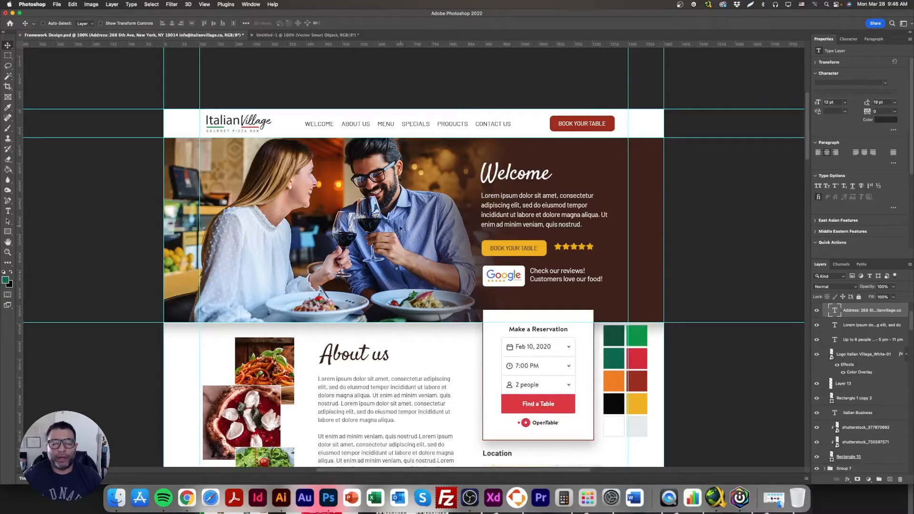
left_click(333, 498)
left_click(187, 498)
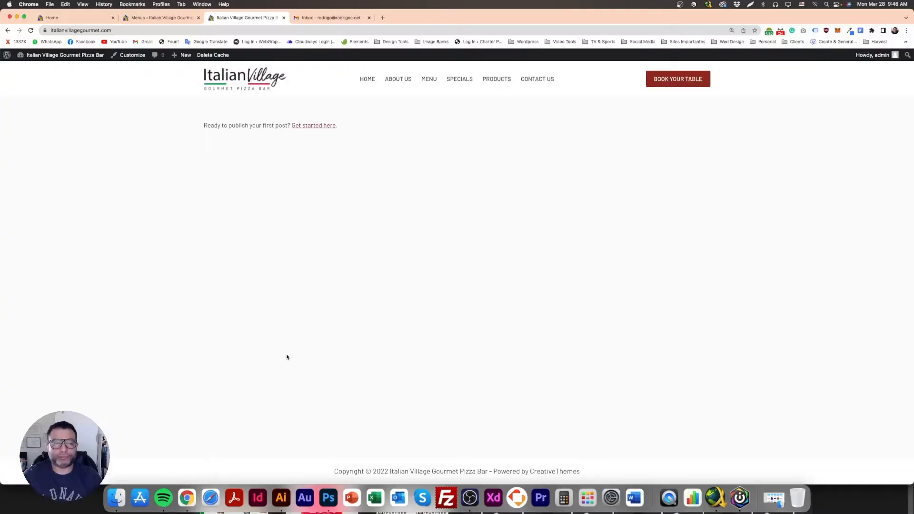
Close the inbox and live-site tabs, and reload the Home page in the Brizy editor
middle_click(311, 22)
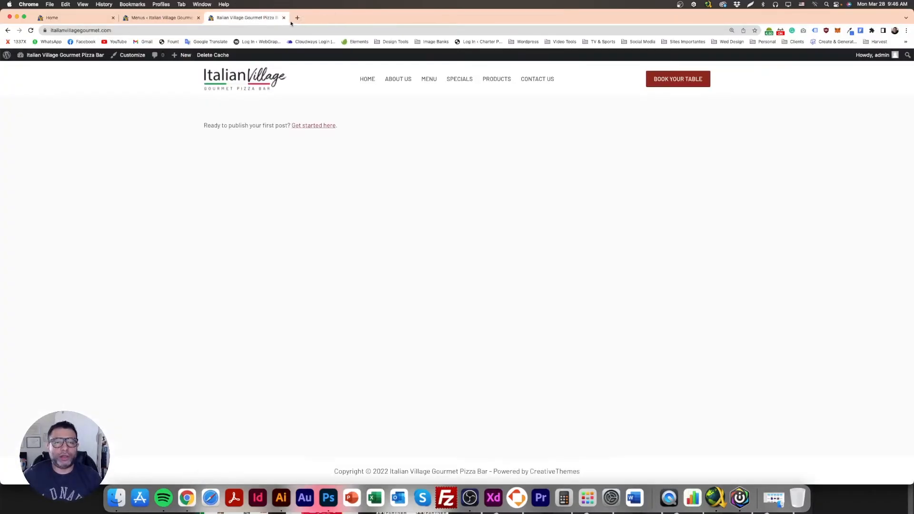
left_click(164, 18)
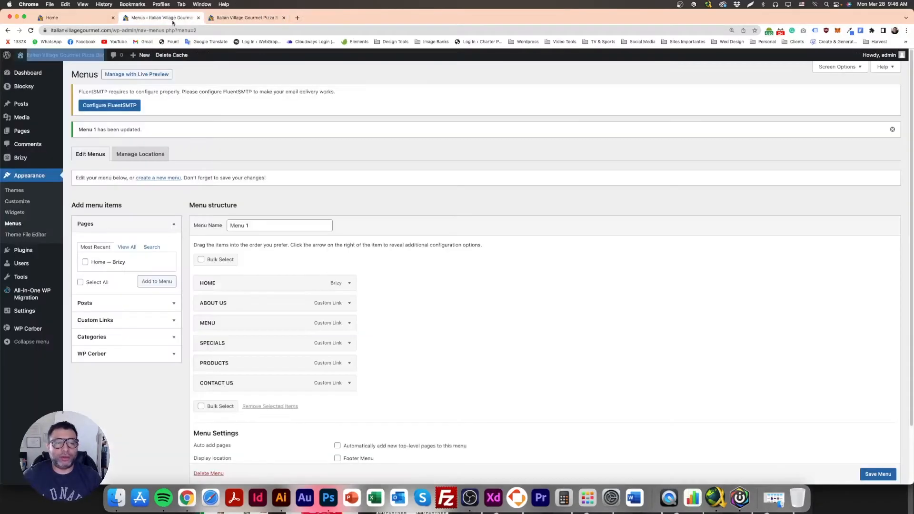
left_click(226, 18)
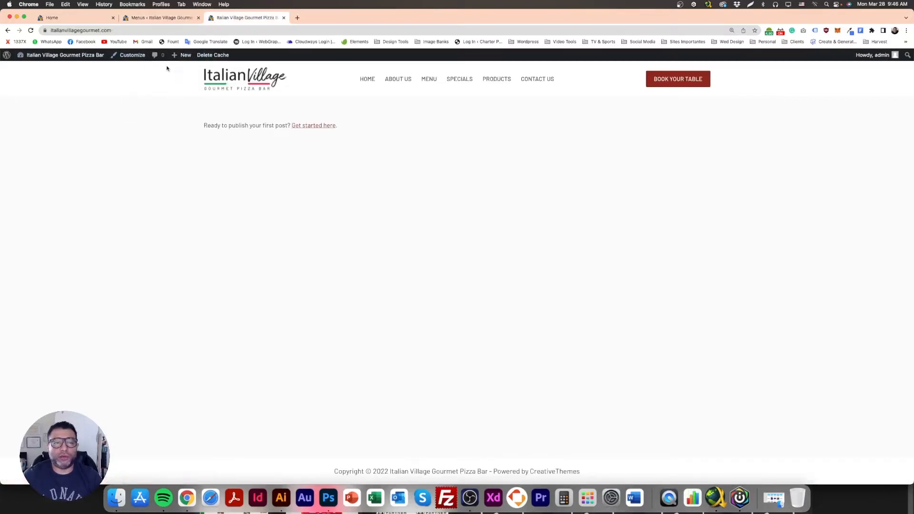
left_click(68, 19)
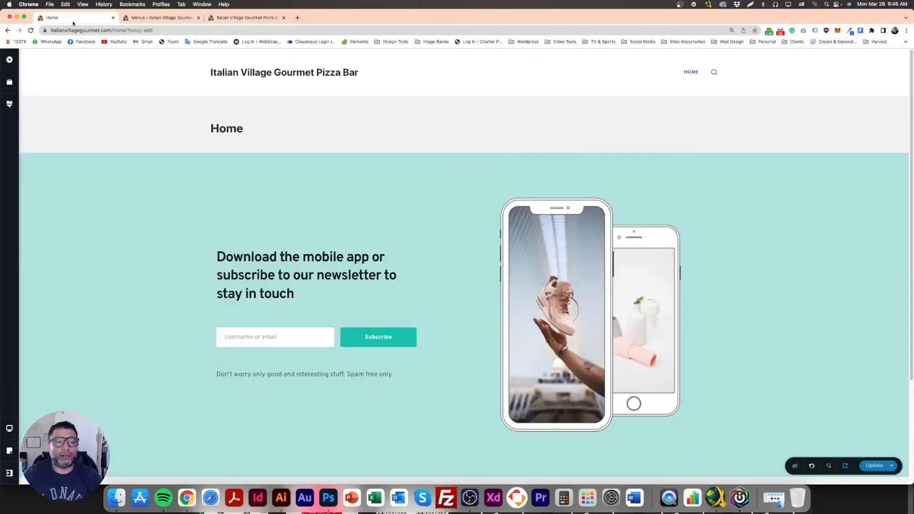
left_click(31, 31)
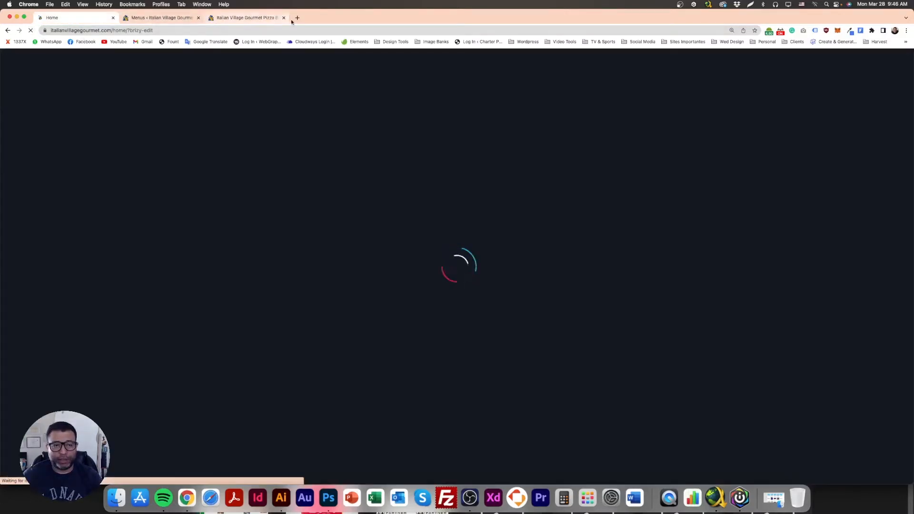
left_click(284, 18)
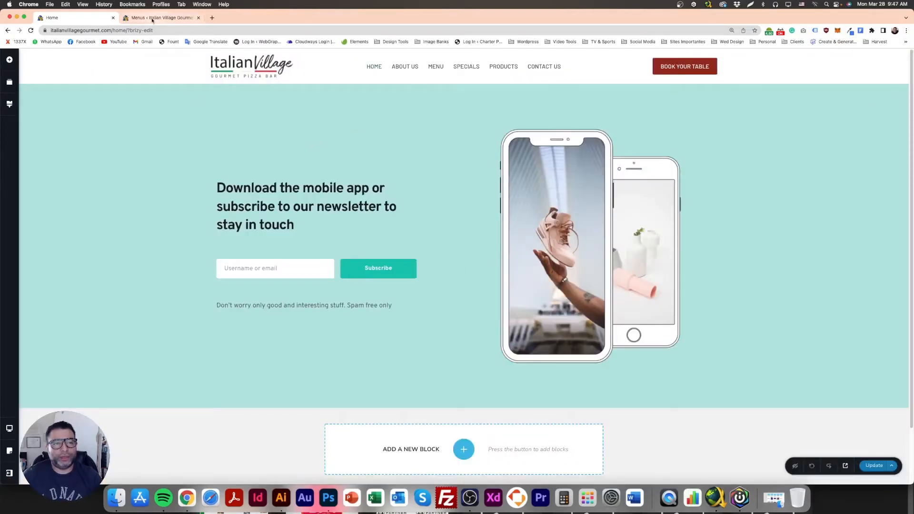
Delete the mobile app and newsletter subscription block from the Home page
left_click(872, 469)
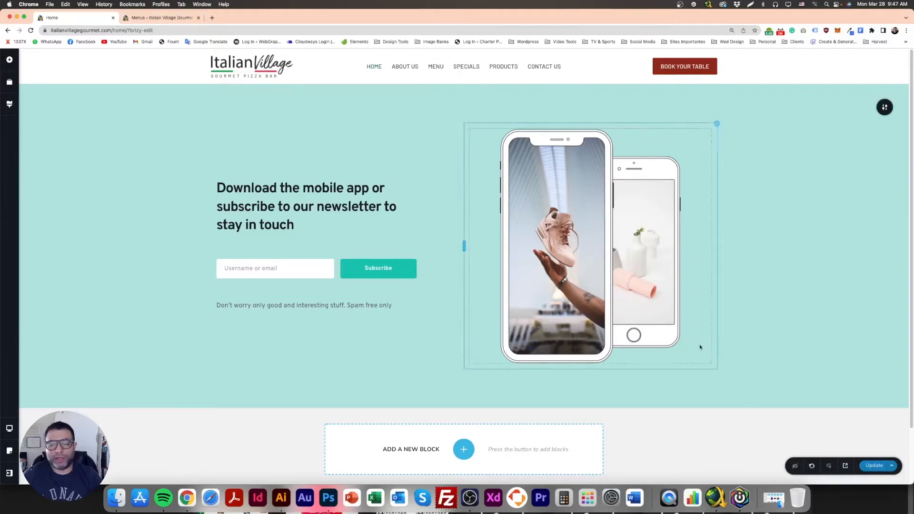
mouse_move(884, 109)
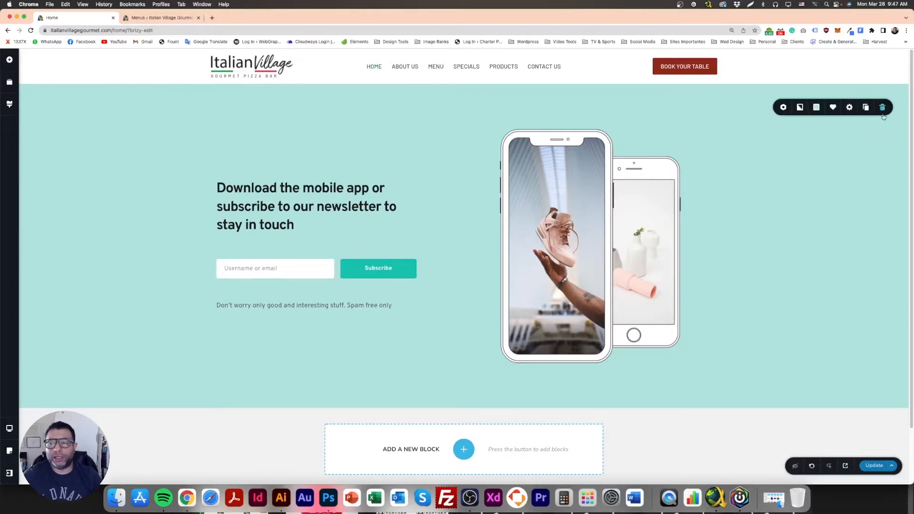
left_click(883, 109)
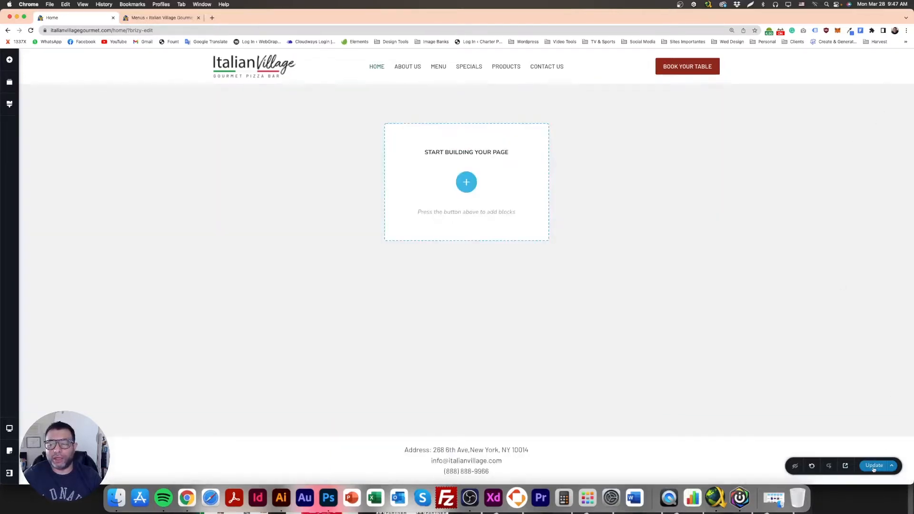
Preview the Home page, close the Menus tab, and reopen the previewed page for editing with Brizy
left_click(845, 467)
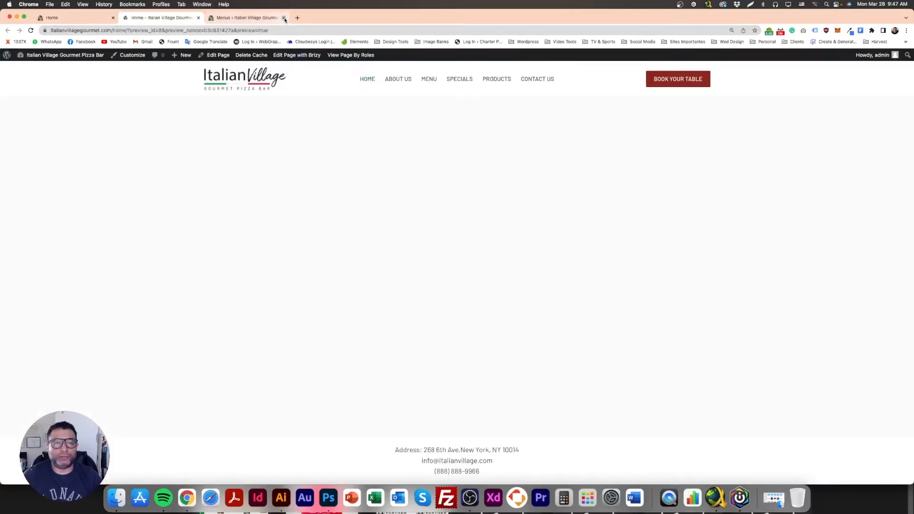
left_click(283, 18)
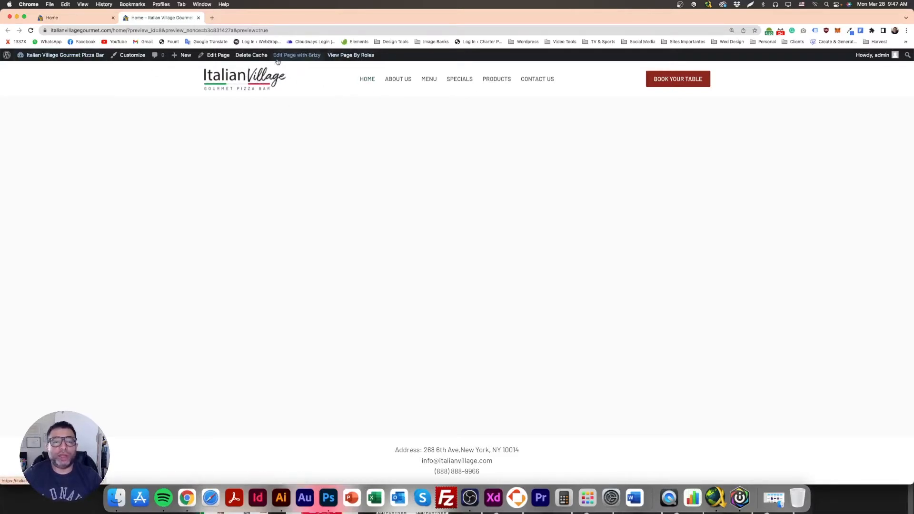
left_click(303, 56)
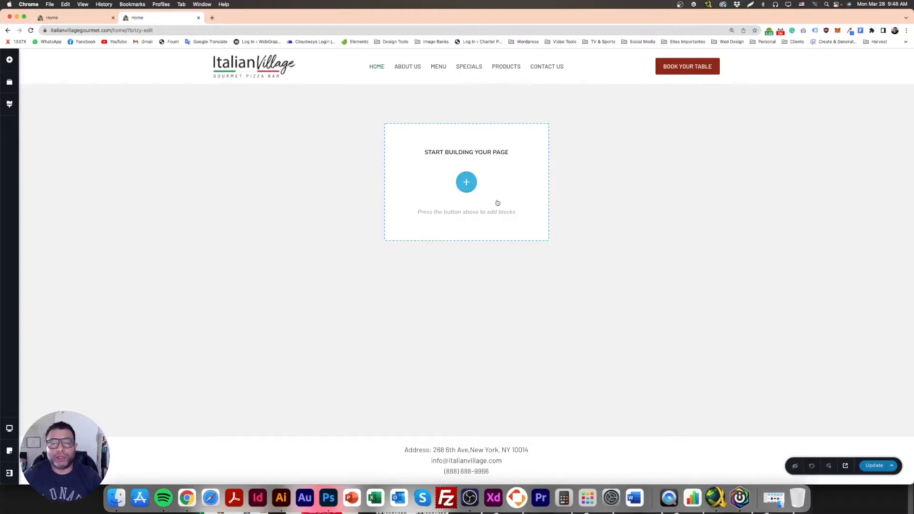
Add a blank block of your own to the Home page and update the page
left_click(467, 182)
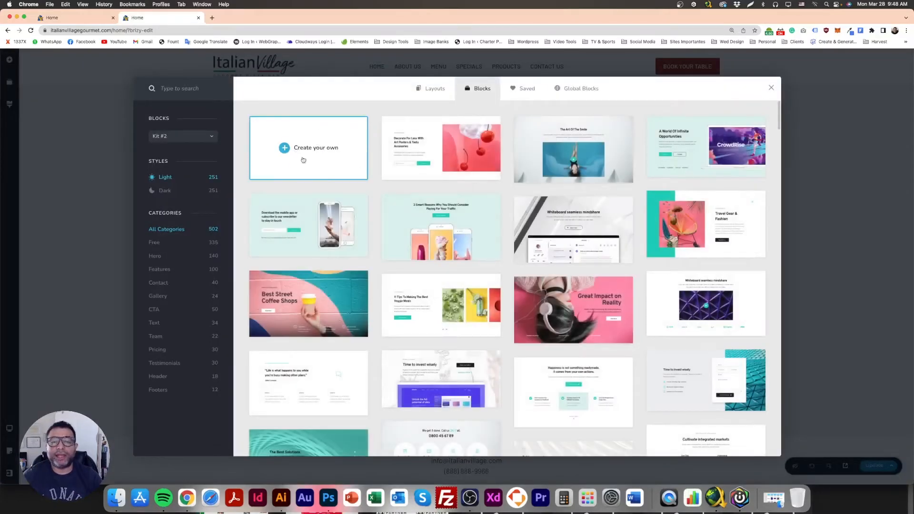
left_click(316, 145)
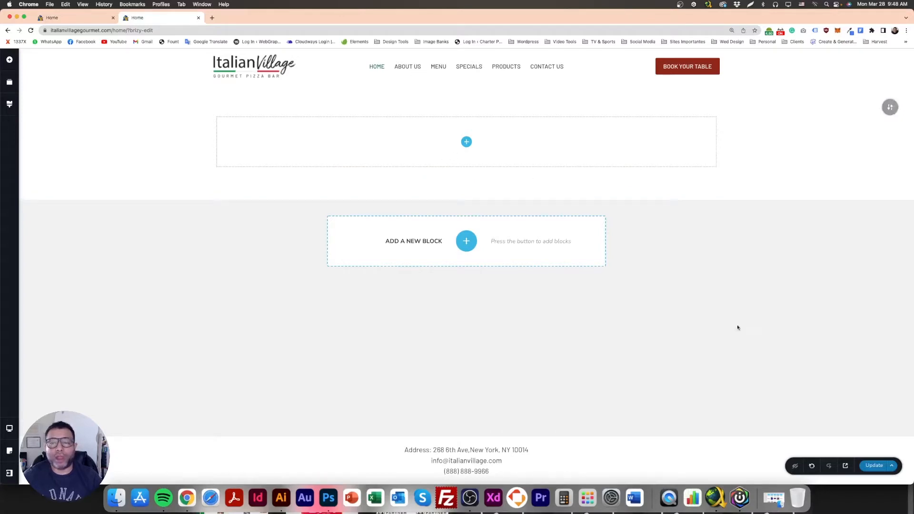
left_click(871, 465)
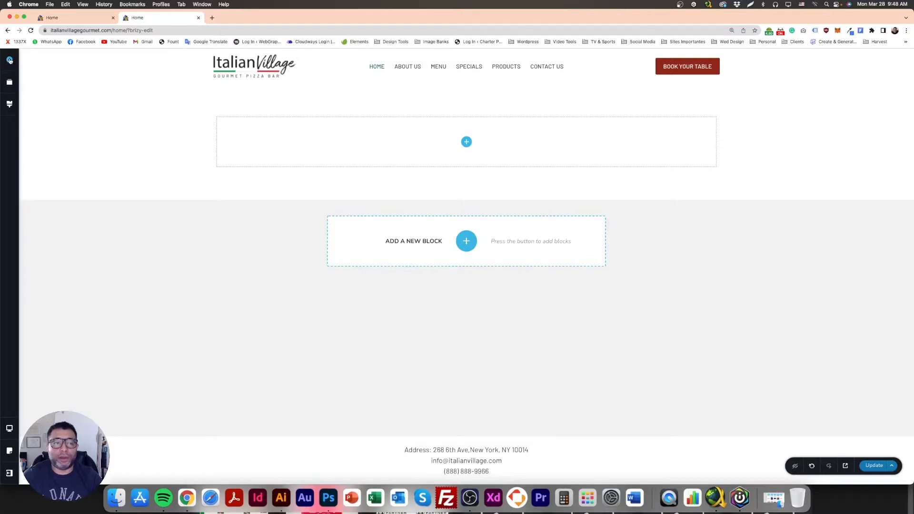
Look through the elements available for building the page, from Text and Image to Spacer and Line
left_click(9, 60)
scroll(74, 318, "down", 2)
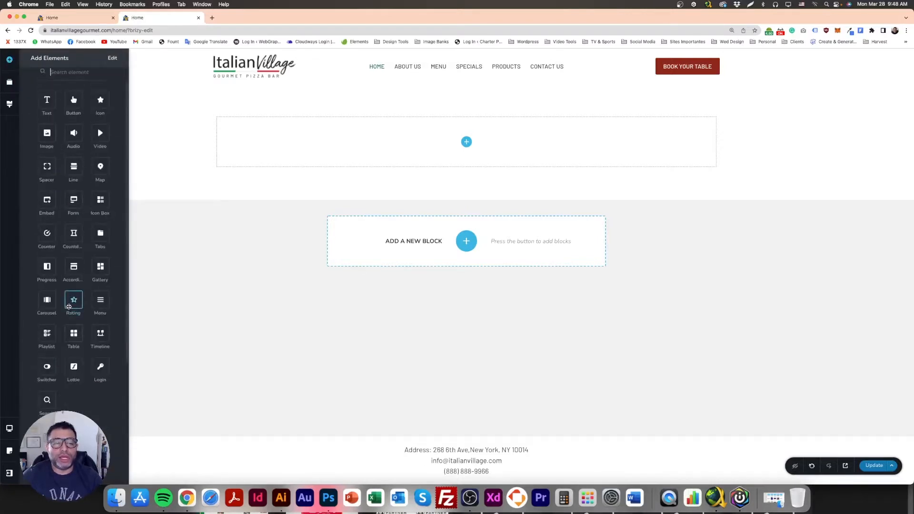
scroll(69, 307, "up", 2)
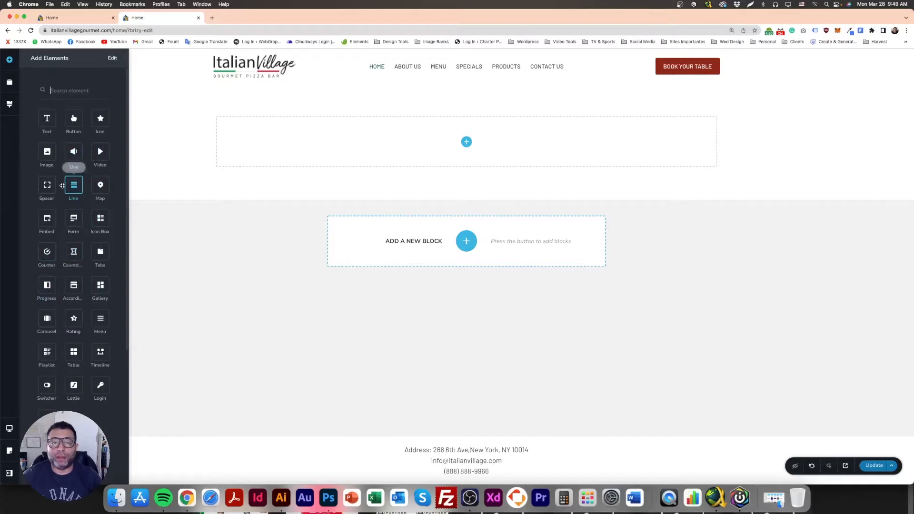
left_click_drag(63, 186, 309, 179)
left_click(338, 177)
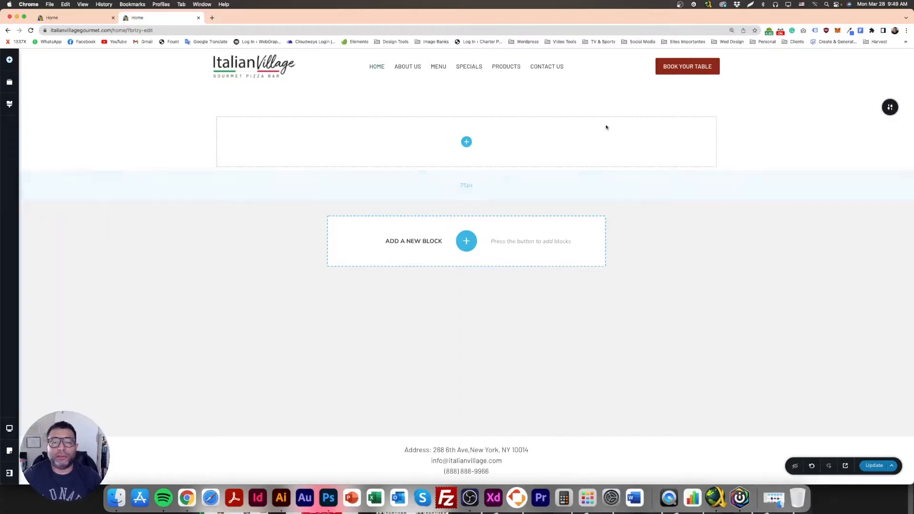
Try splitting the blank block into two side-by-side columns with a Column element, and remove the layout again
left_click(9, 59)
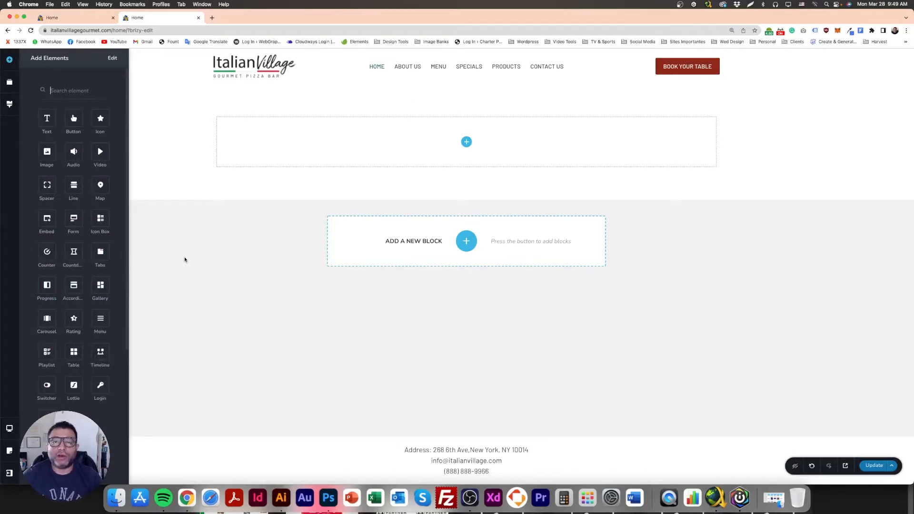
scroll(66, 383, "down", 3)
scroll(66, 383, "down", 3)
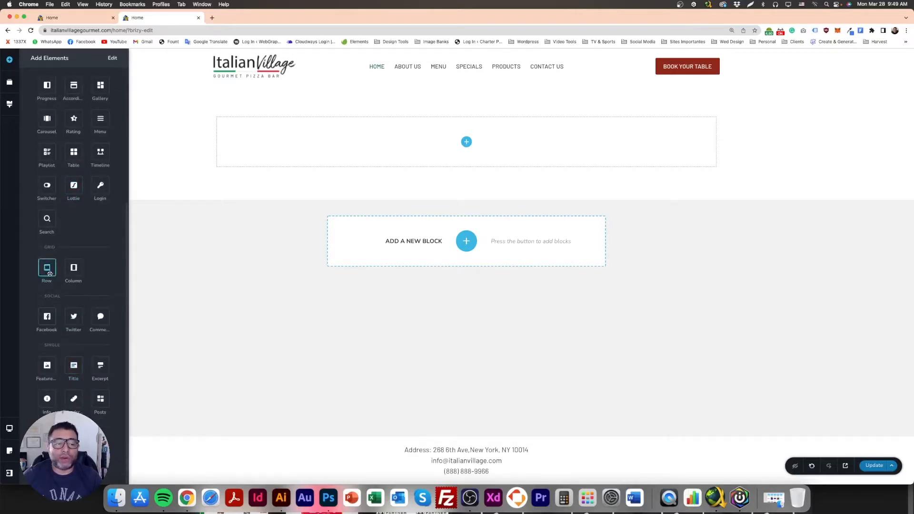
left_click_drag(70, 269, 468, 141)
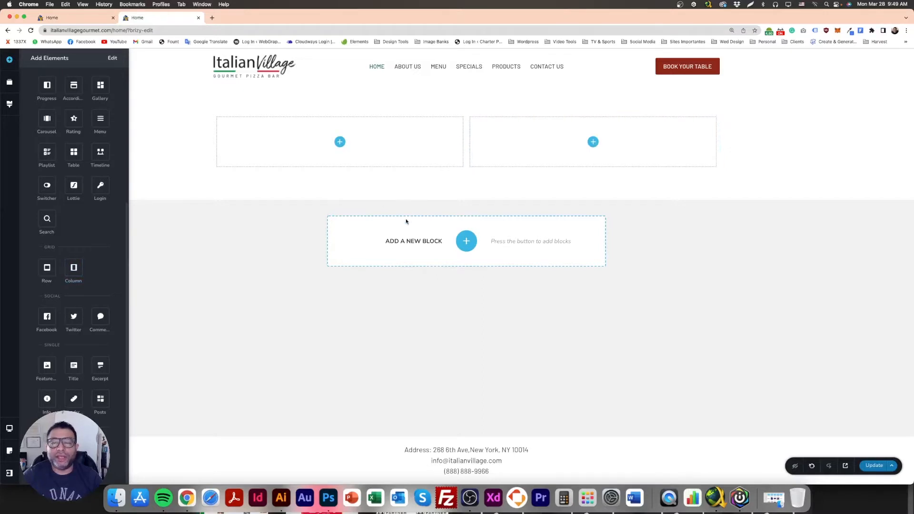
left_click(716, 121)
left_click(768, 134)
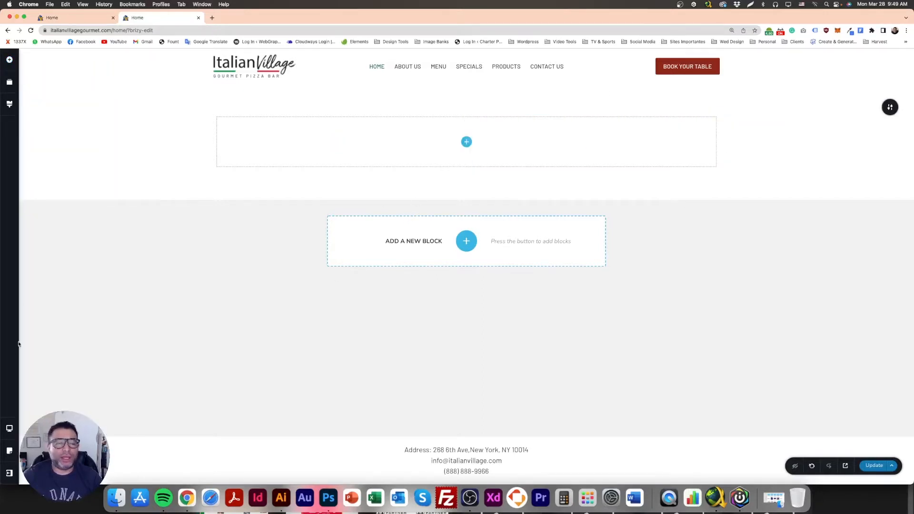
Try nesting a Column element inside the block's existing column area, and delete the nested columns
left_click(9, 59)
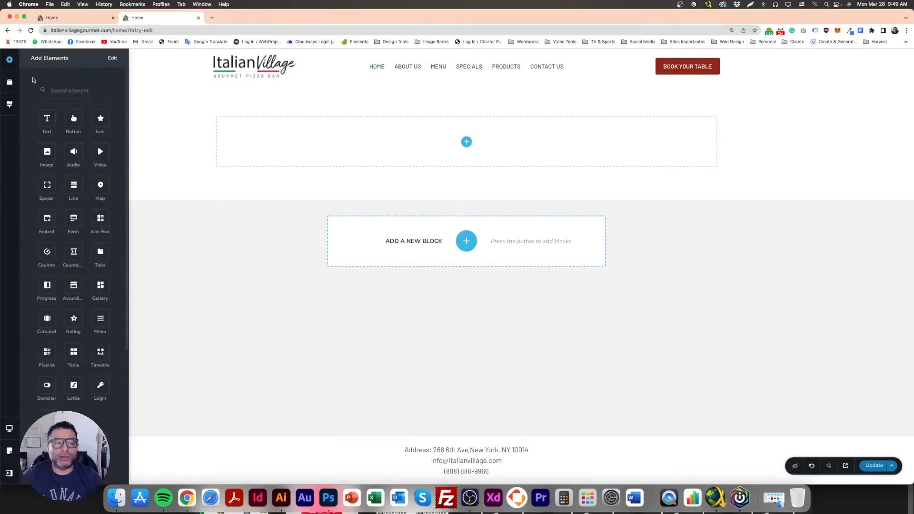
scroll(39, 337, "down", 3)
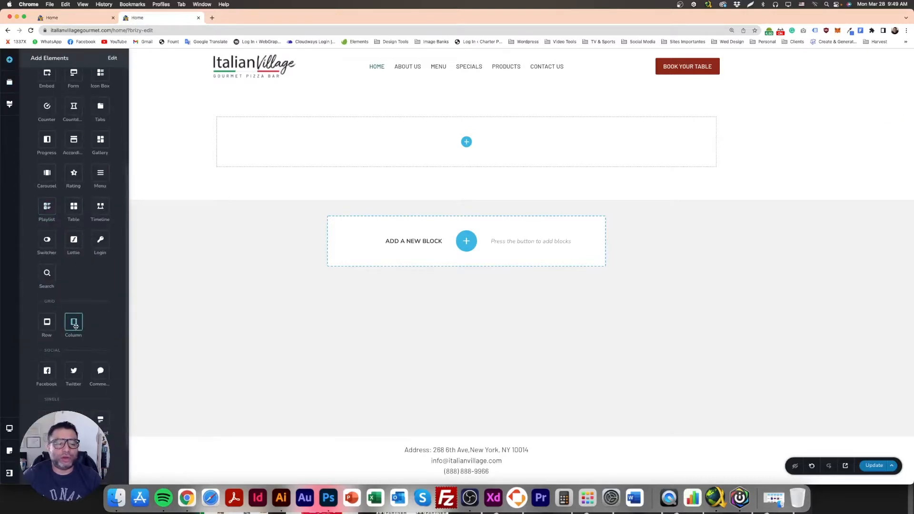
left_click_drag(75, 323, 469, 143)
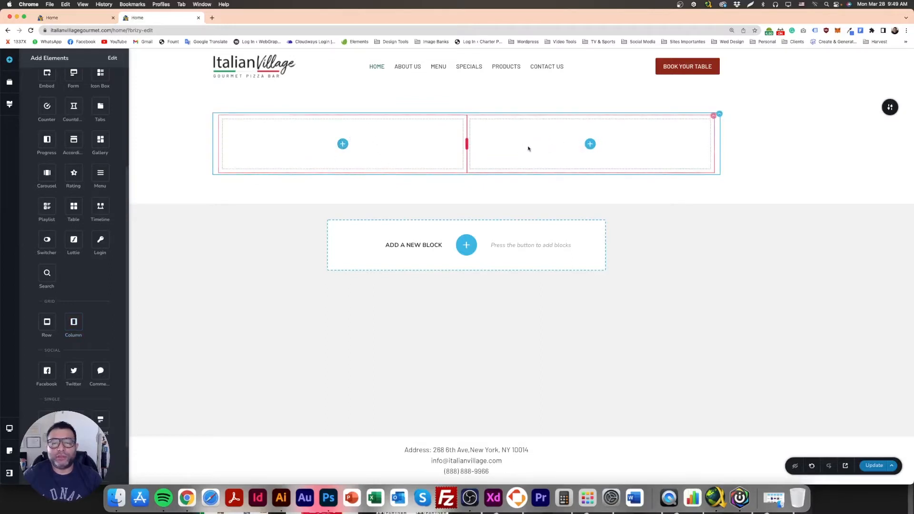
left_click(718, 113)
left_click(765, 134)
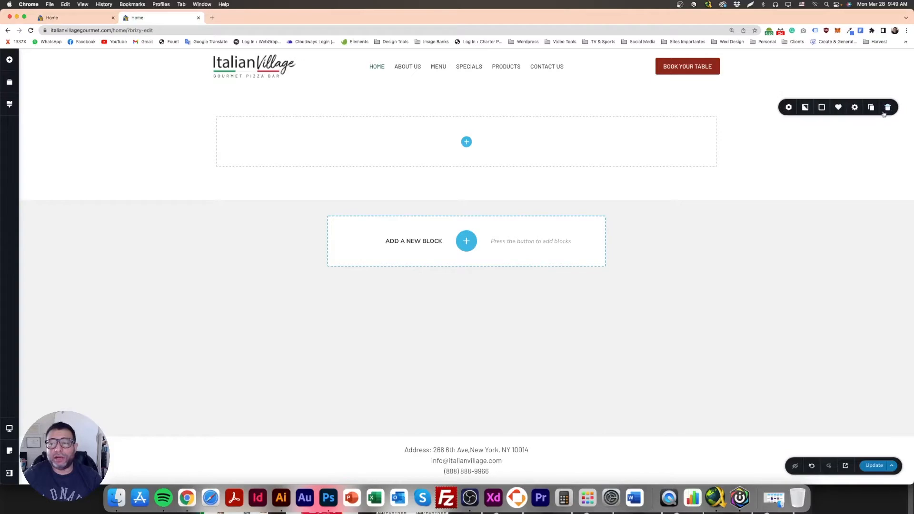
Delete the empty block and replace it with a fresh blank block of your own
left_click(887, 108)
left_click(465, 184)
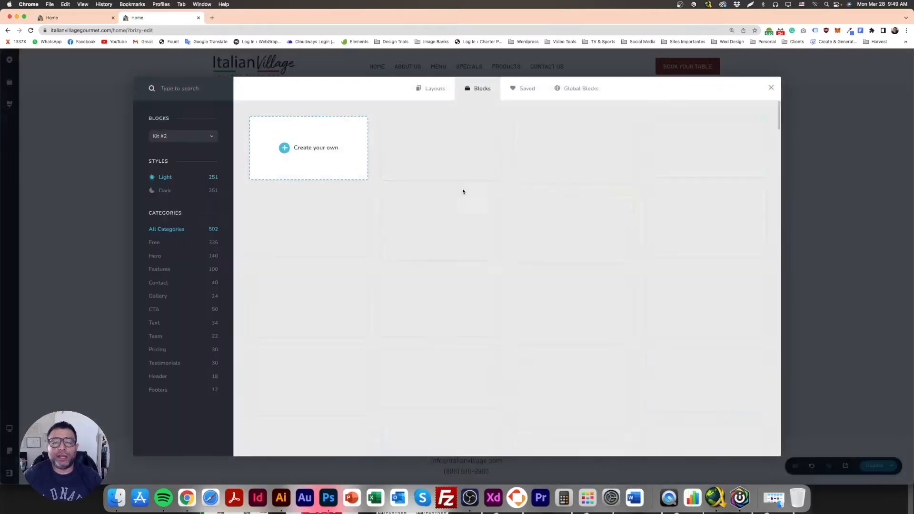
left_click(74, 142)
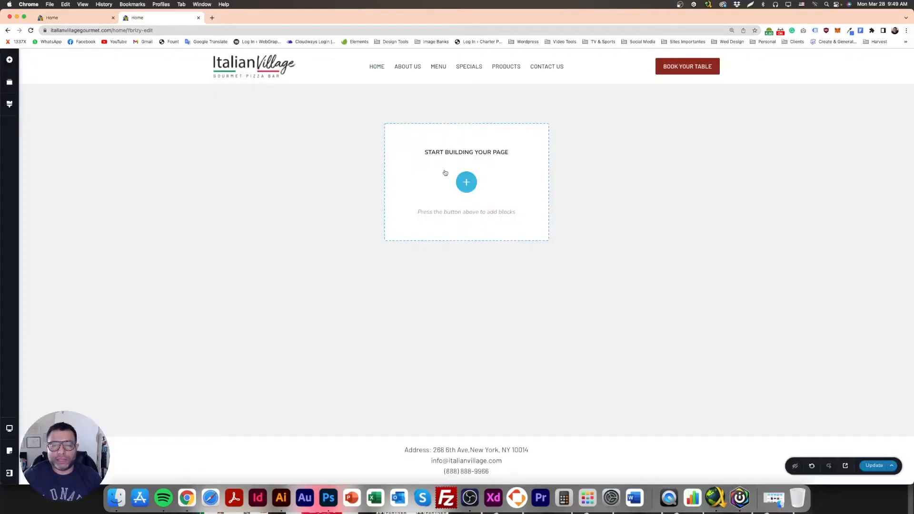
left_click(467, 184)
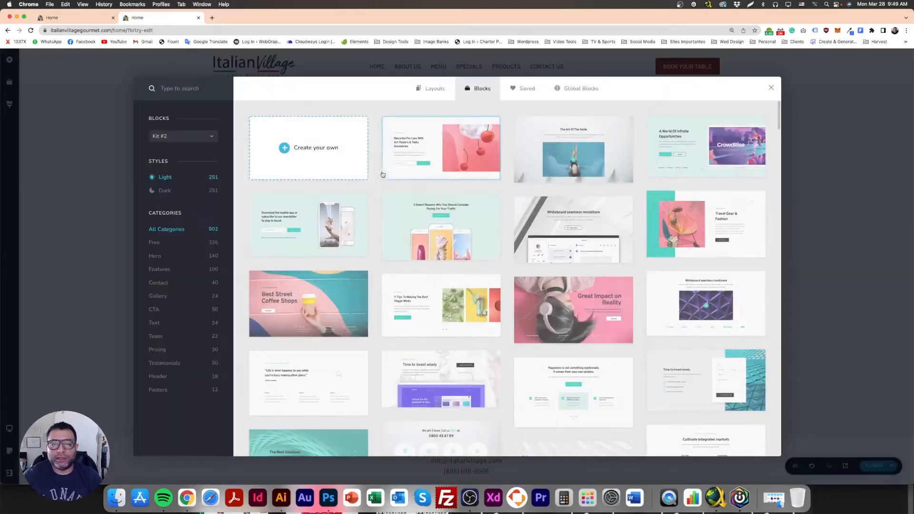
left_click(319, 152)
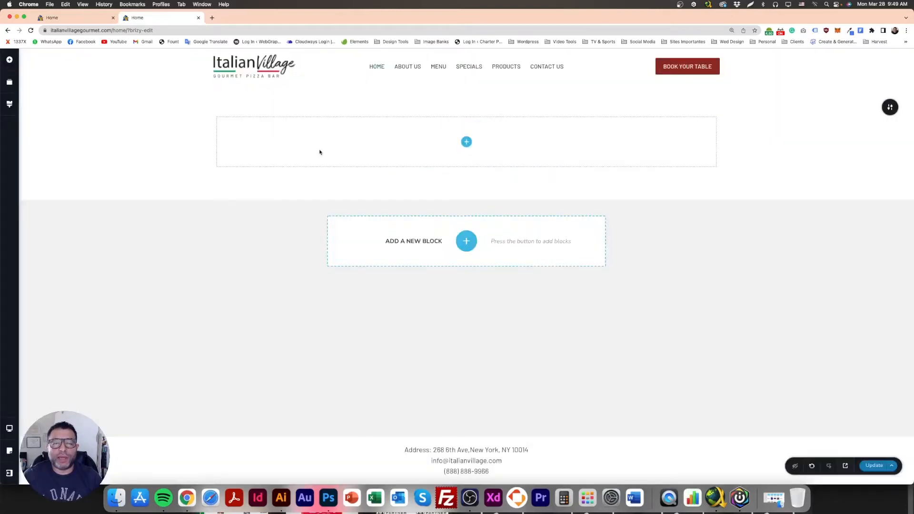
Place a Row element in the centre of the blank block and open the row's options
left_click(9, 60)
scroll(48, 352, "down", 5)
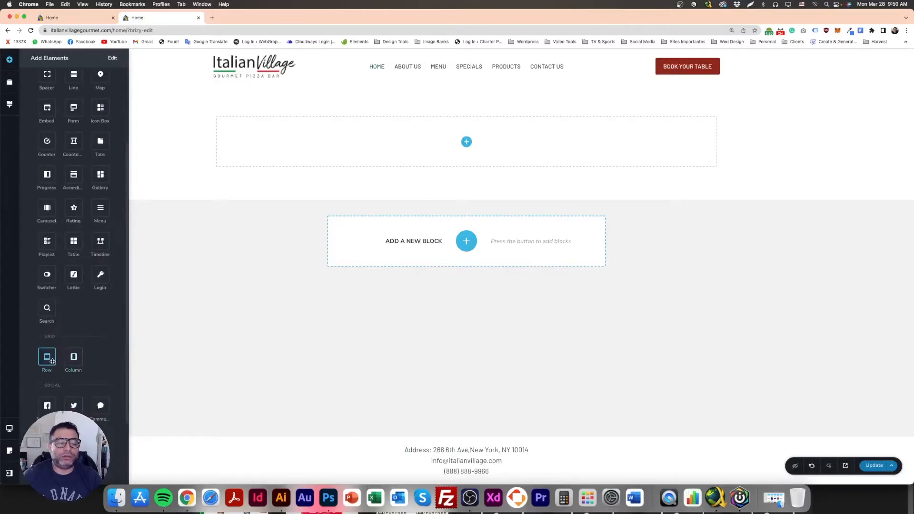
left_click_drag(52, 361, 466, 141)
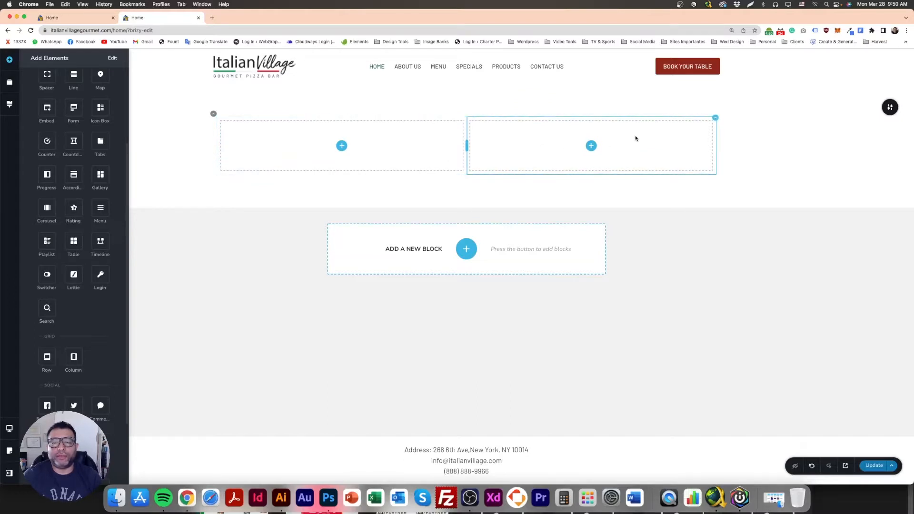
left_click(214, 114)
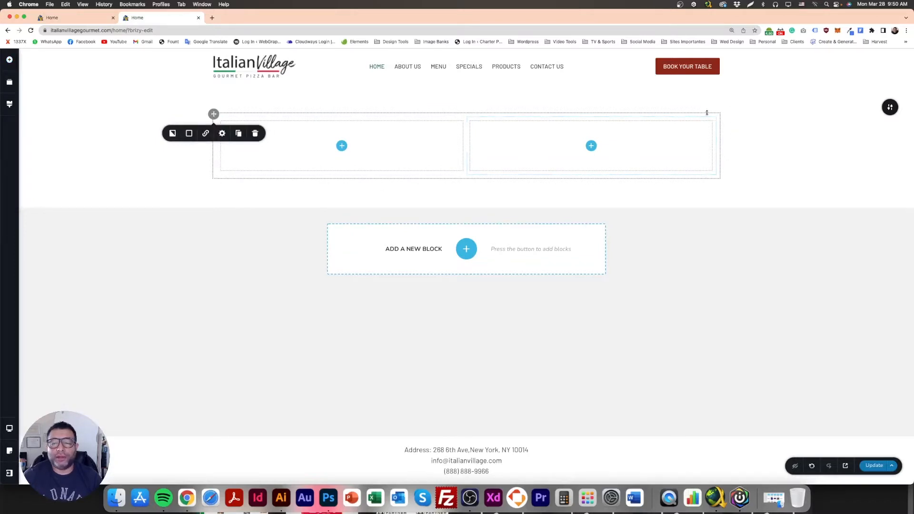
left_click(378, 147)
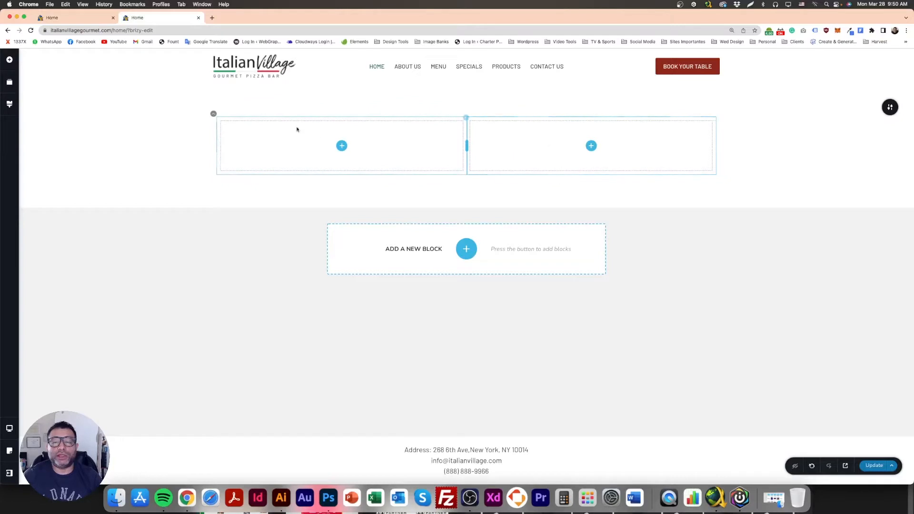
left_click(213, 115)
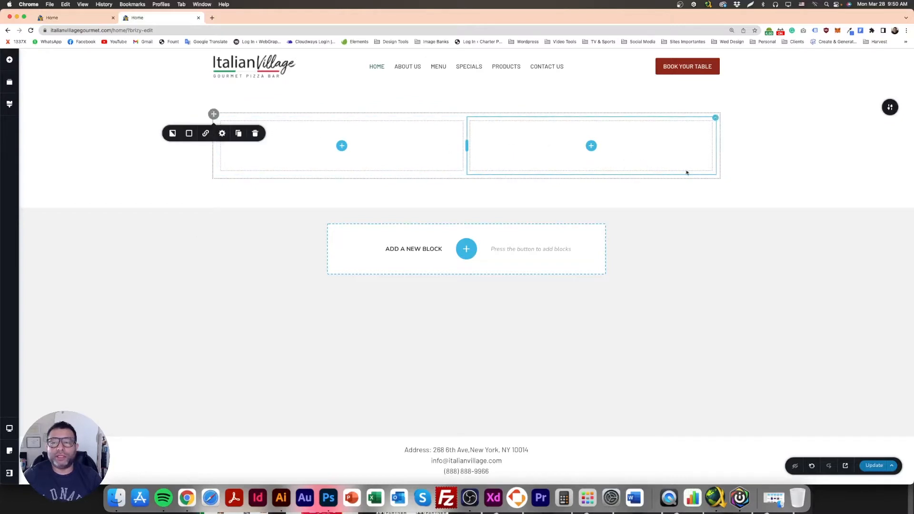
left_click(735, 142)
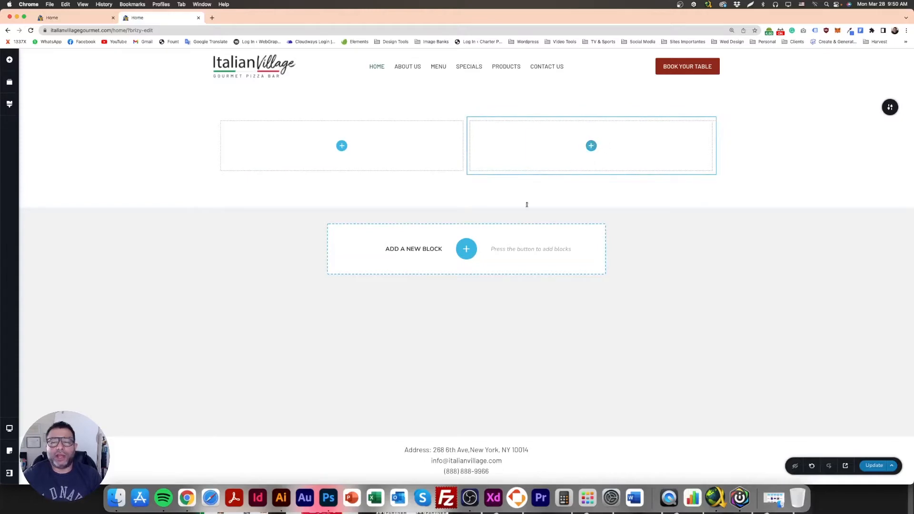
Switch to Photoshop and open the recent file Banner_internal_pages.psd
left_click(329, 501)
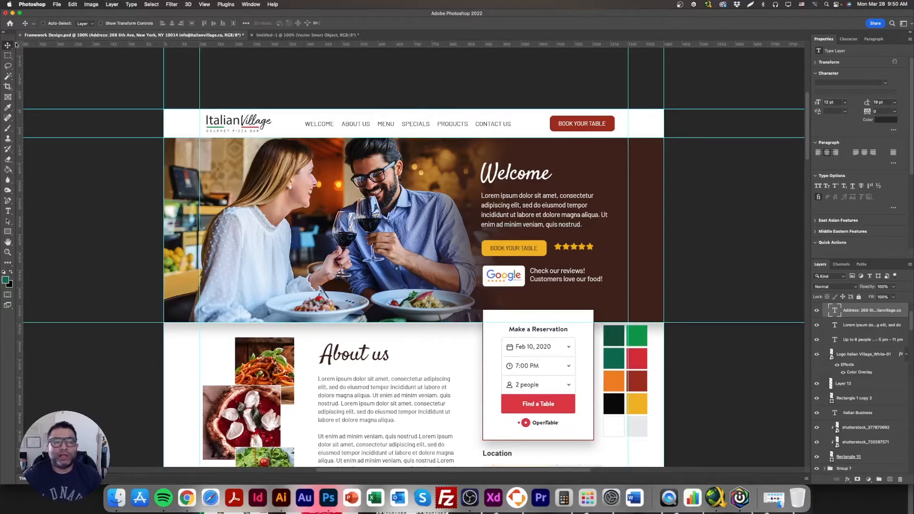
left_click(9, 23)
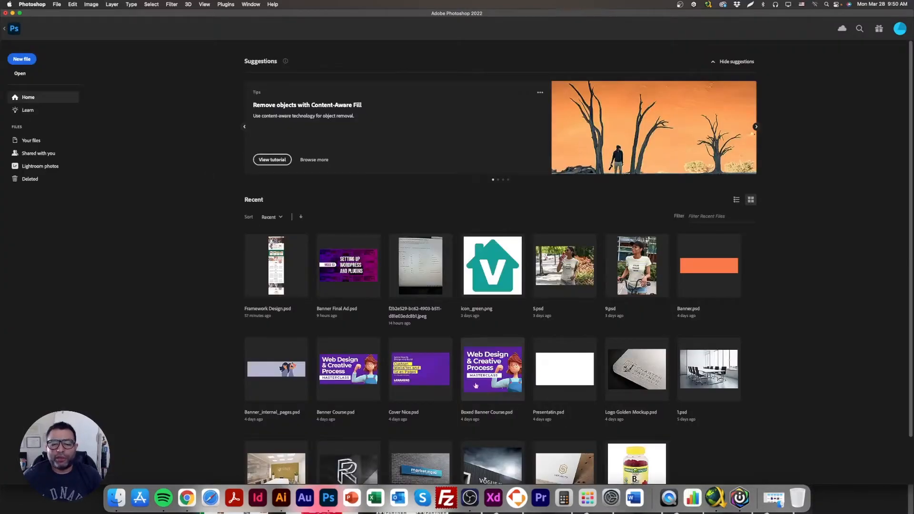
left_click(293, 373)
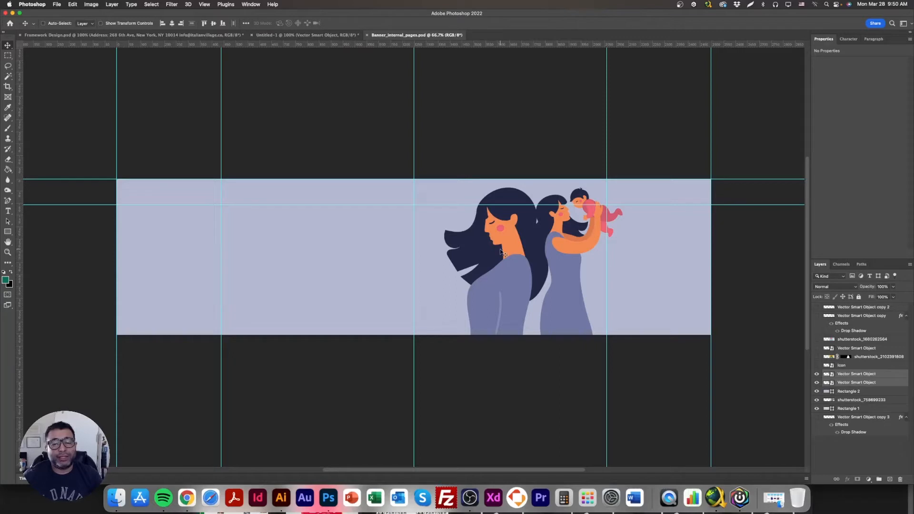
Hide all the visible illustration and background layers in the banner document, leaving an empty transparent canvas
right_click(512, 236)
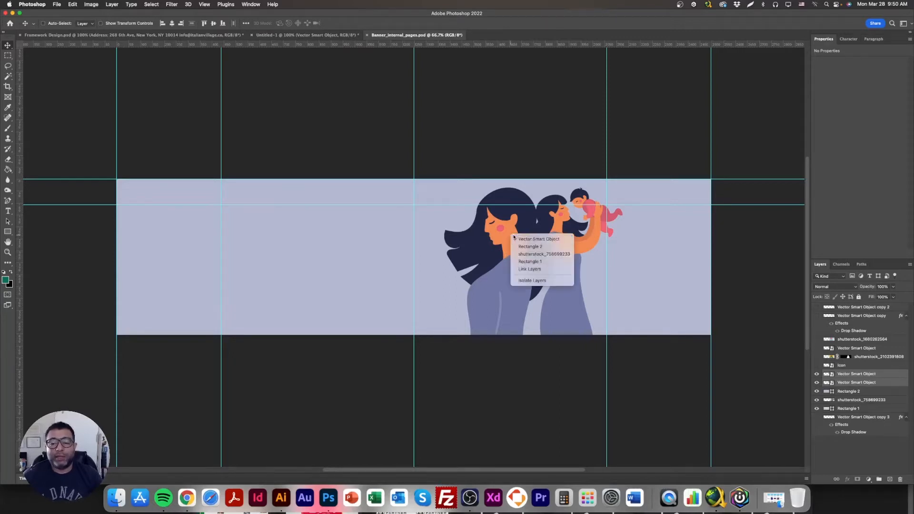
left_click(529, 239)
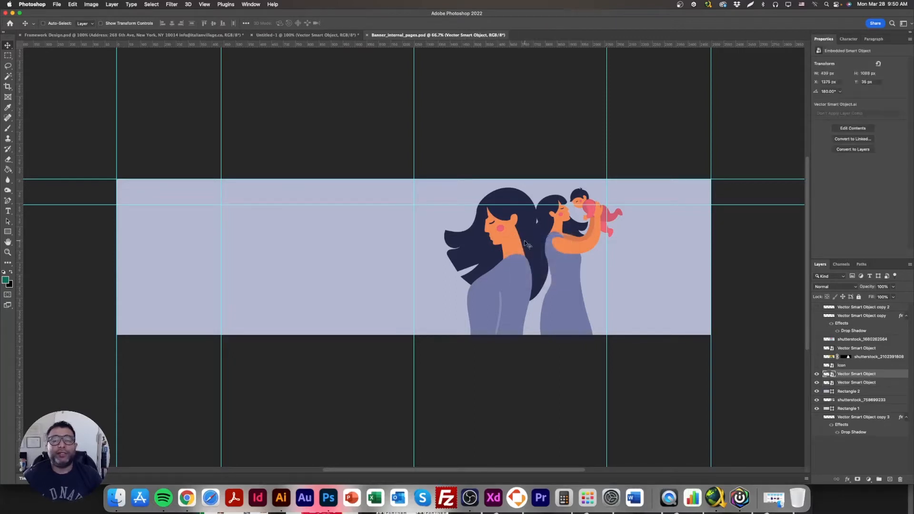
right_click(514, 246)
left_click(517, 248)
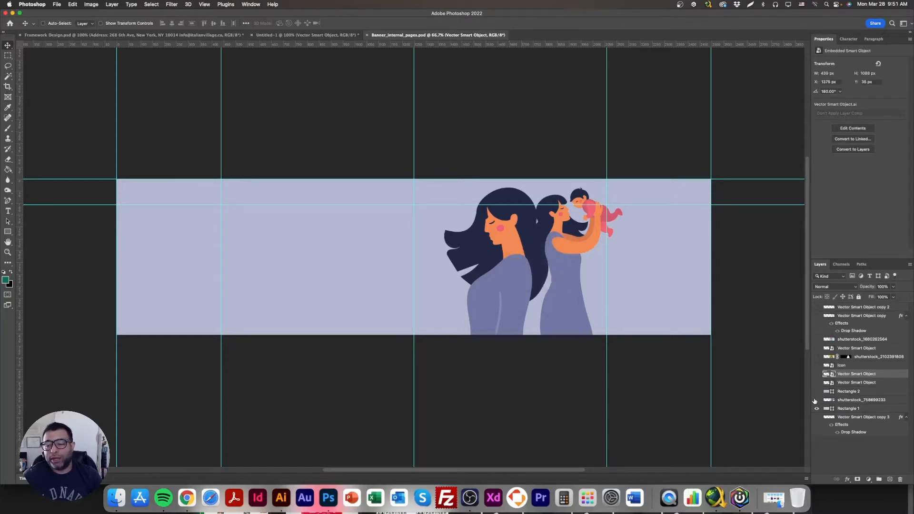
left_click(815, 409, "alt")
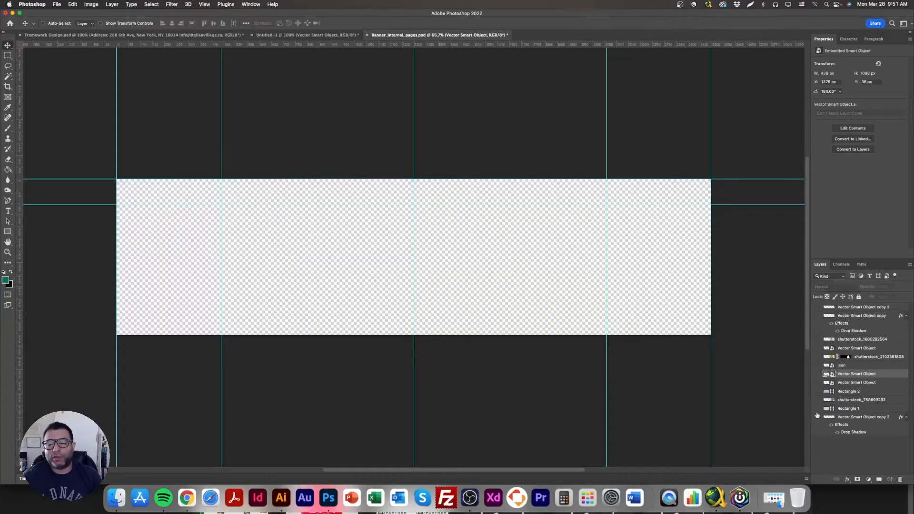
left_click(816, 408)
left_click(817, 408)
Copy the couple's hero photo and its brown Rectangle 2 background from Framework Design.psd into the banner document
left_click(201, 35)
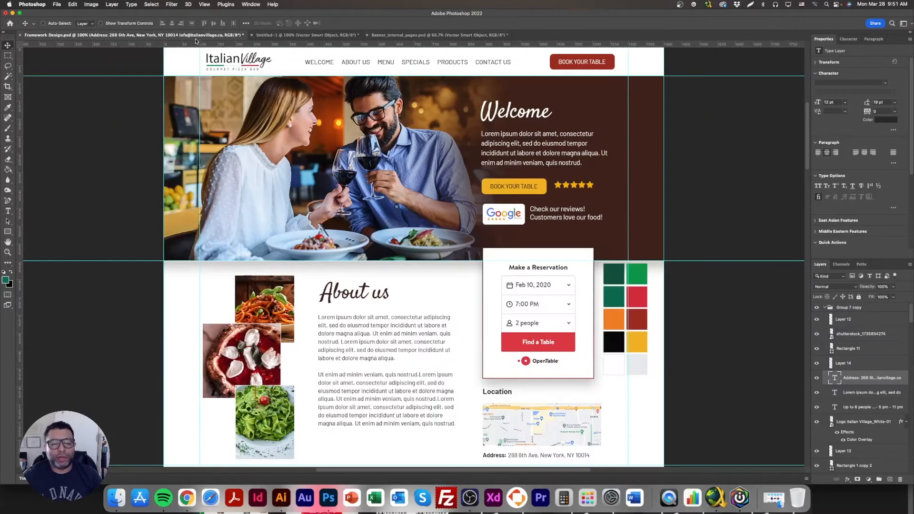
right_click(268, 116)
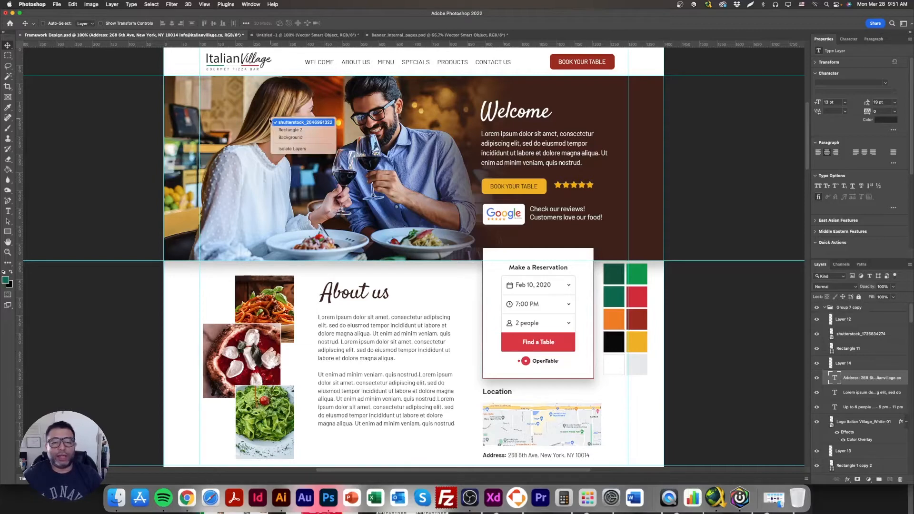
left_click(297, 150)
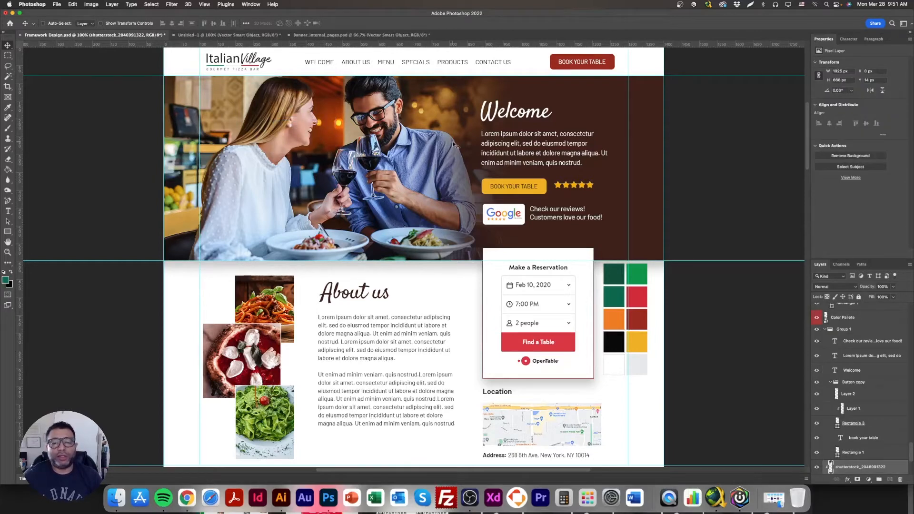
right_click(586, 94)
left_click(593, 98)
left_click_drag(350, 172, 348, 116)
left_click_drag(393, 219, 328, 260)
Scale up the photo and brown rectangle together to fill the banner's height, making the rectangle about 1923 px wide, and position them
left_click(145, 26)
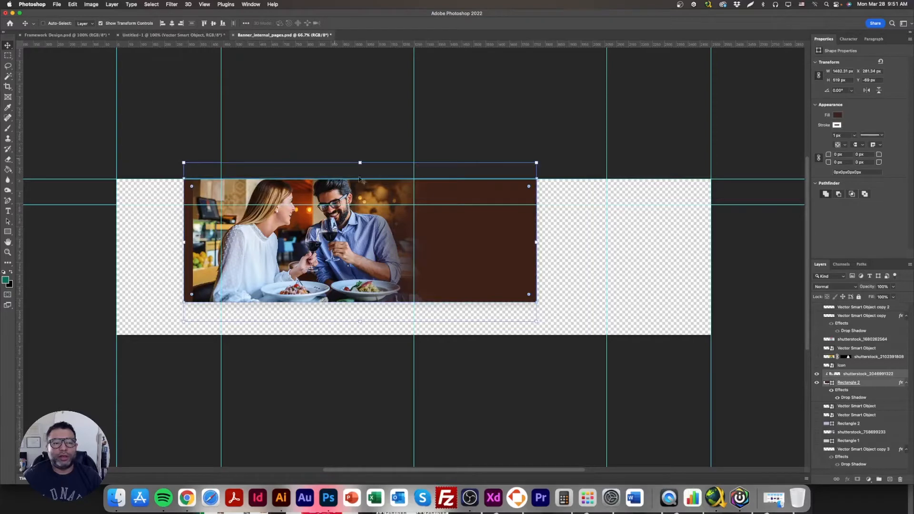
left_click_drag(536, 322, 647, 371)
left_click_drag(596, 332, 572, 326)
key("Return")
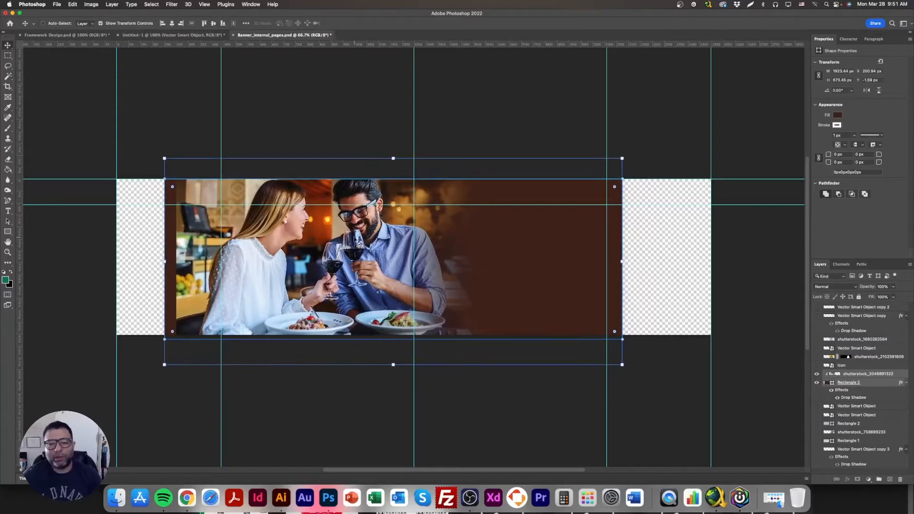
left_click(142, 26)
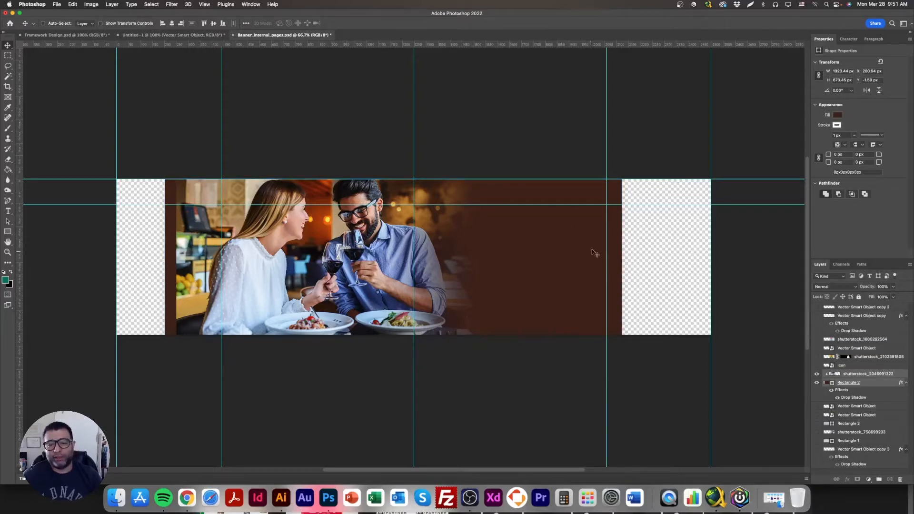
Stretch only the brown rectangle sideways past both canvas edges, to about 2560 px wide
right_click(578, 244)
left_click(578, 244)
left_click(145, 24)
left_click_drag(622, 259, 717, 260)
key("Return")
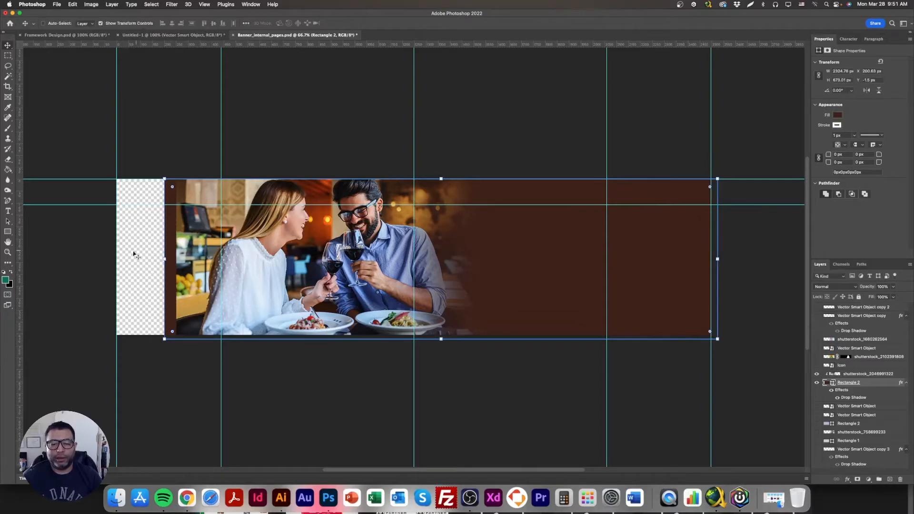
left_click_drag(162, 255, 110, 261)
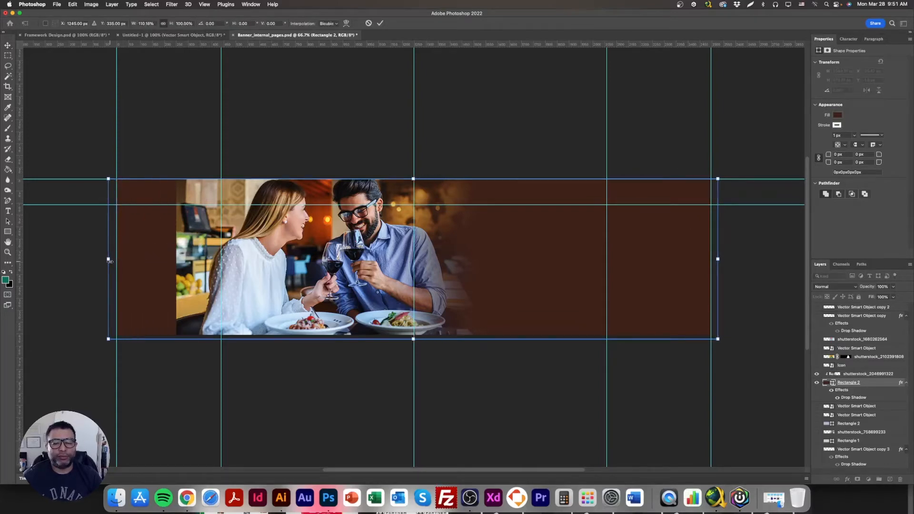
key("Return")
Select the couple's photo layer and reposition it within the left half of the banner, at about X 152 px, Y -64 px
right_click(309, 225)
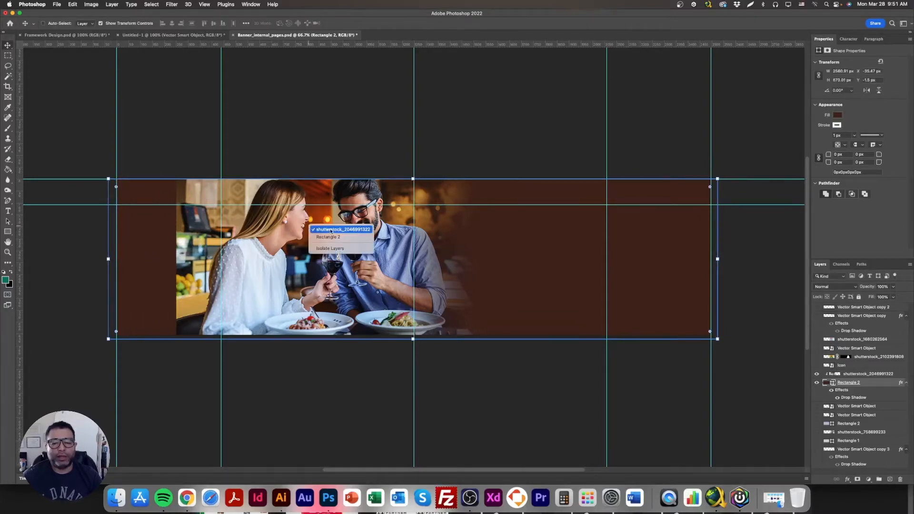
left_click(314, 229)
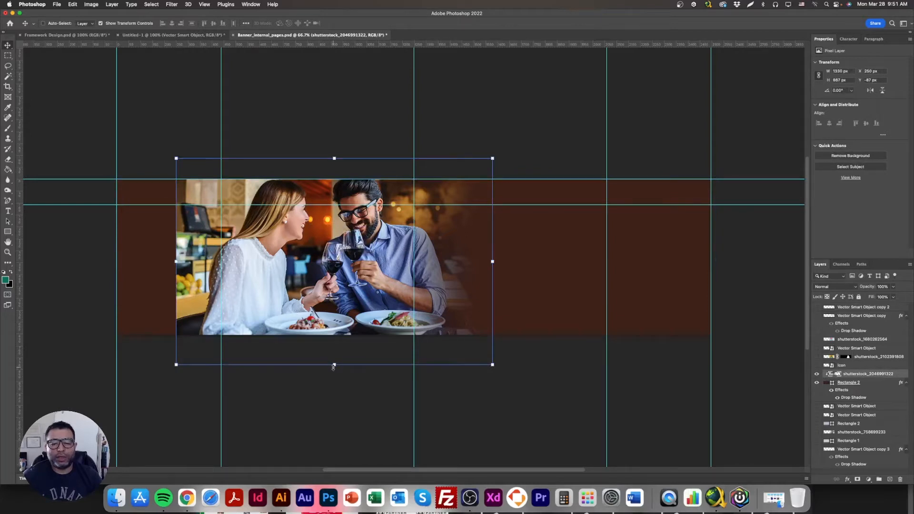
left_click_drag(347, 283, 350, 293)
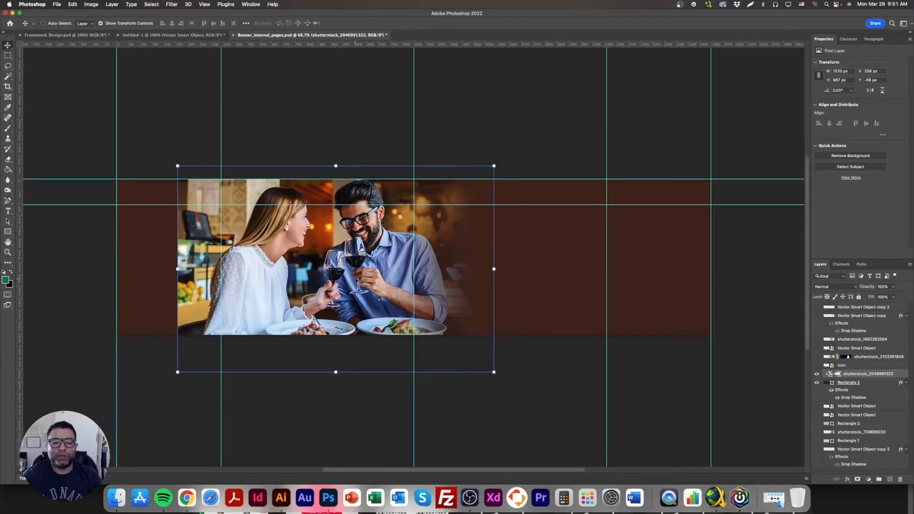
mouse_move(361, 250)
left_mouse_down()
mouse_move(397, 251)
mouse_move(375, 252)
left_mouse_up()
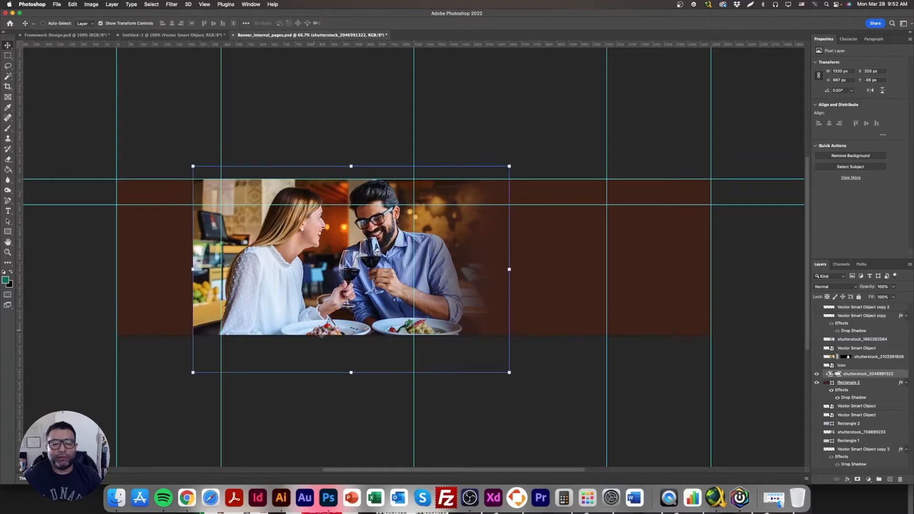
left_click_drag(367, 267, 308, 269)
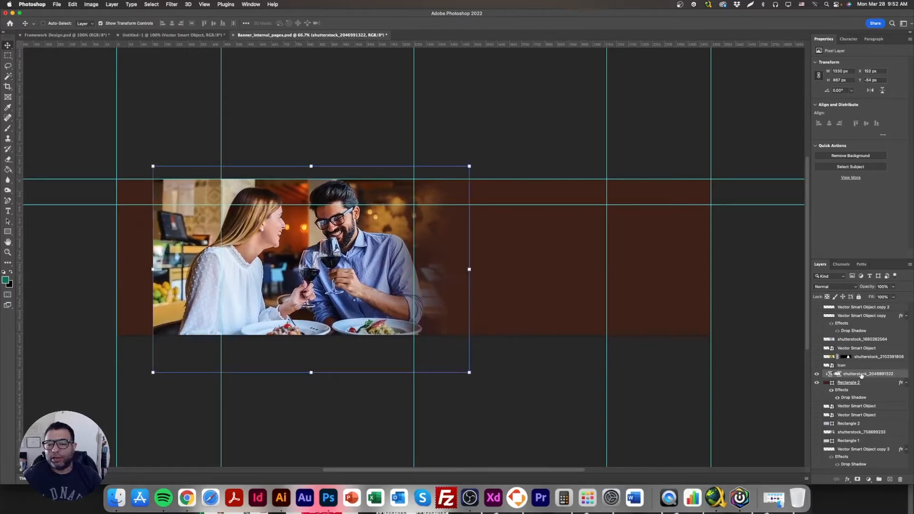
Fade the photo's left edge into the brown background with a large soft 900 px Eraser, and hide the transform controls
left_click(8, 160)
mouse_move(55, 167)
left_mouse_down()
mouse_move(92, 153)
mouse_move(102, 316)
mouse_move(62, 218)
mouse_move(78, 328)
mouse_move(83, 229)
mouse_move(102, 162)
mouse_move(142, 123)
mouse_move(107, 180)
left_mouse_up()
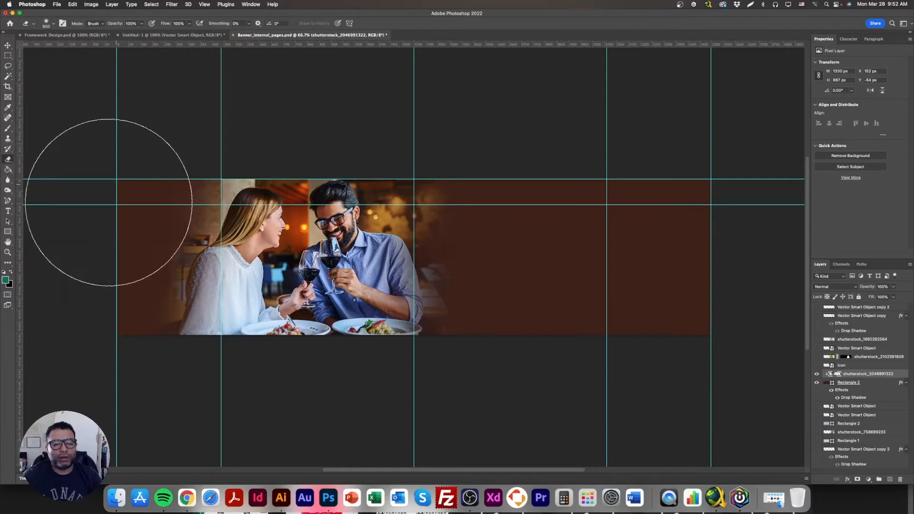
left_click(7, 46)
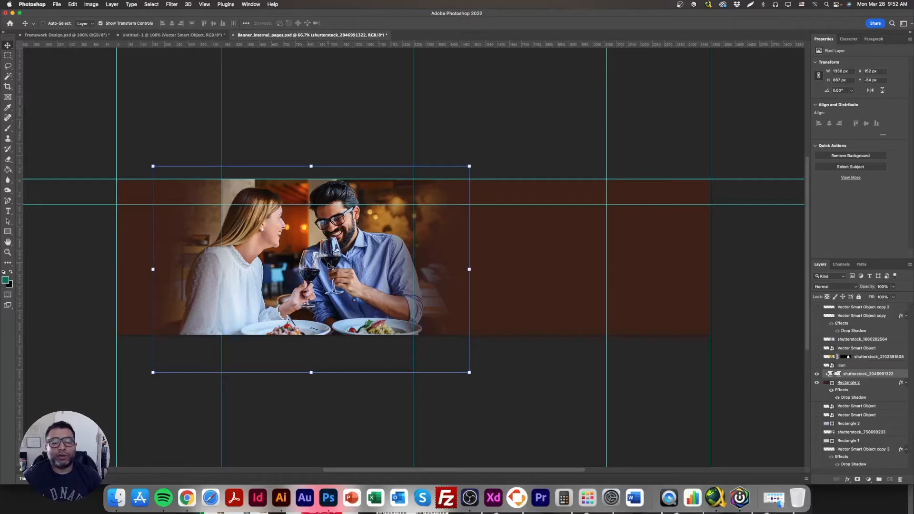
left_click(112, 23)
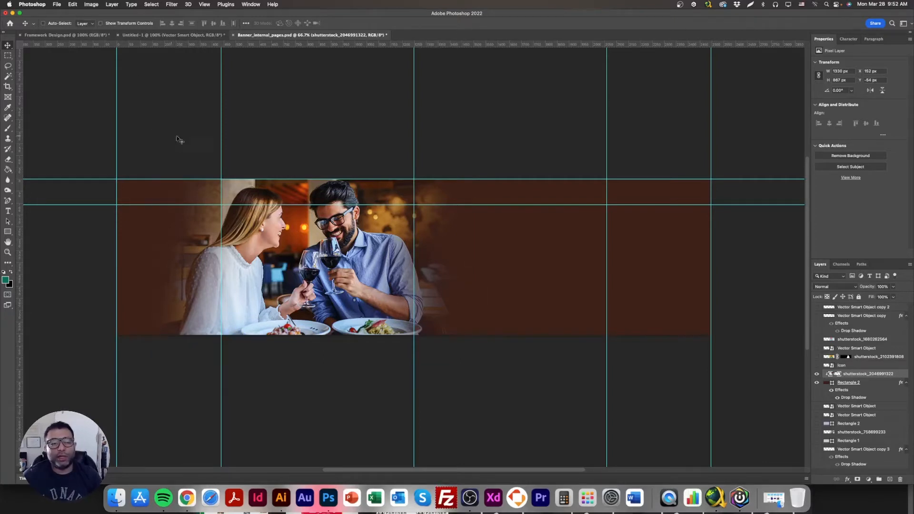
Export the banner with Save for Web as a JPEG High at quality 60, named banner_home_, in the Module 4 folder
left_click(59, 6)
mouse_move(107, 112)
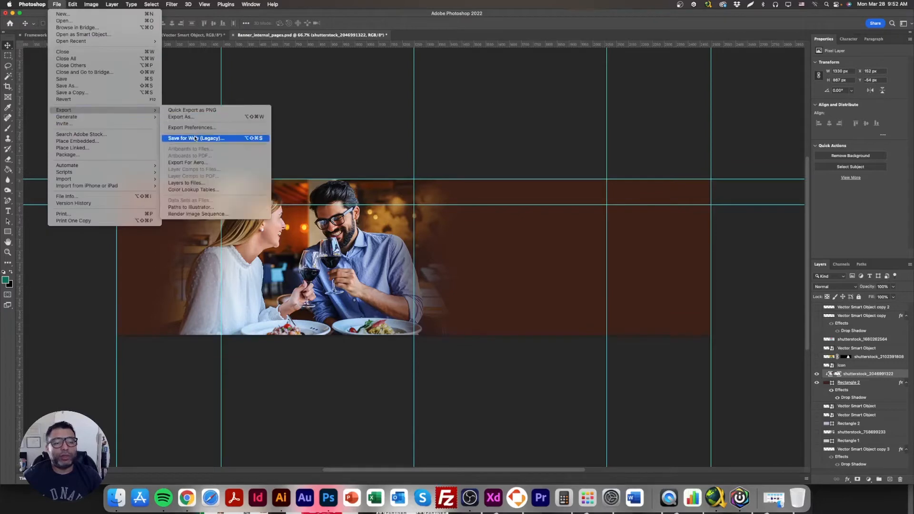
left_click(214, 138)
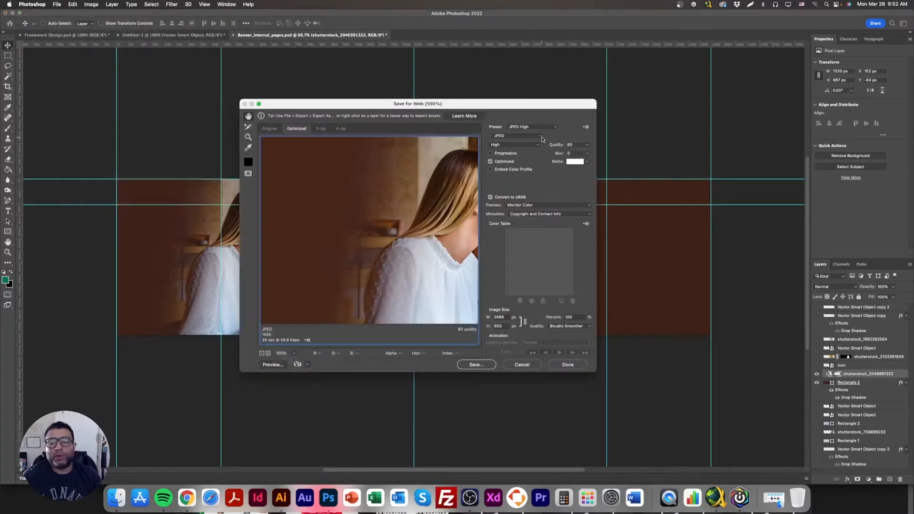
double_click(571, 145)
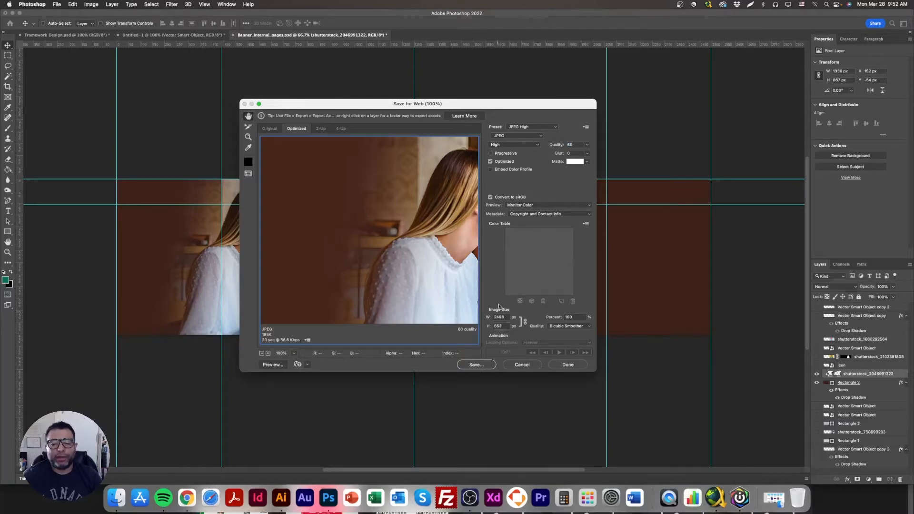
left_click(475, 366)
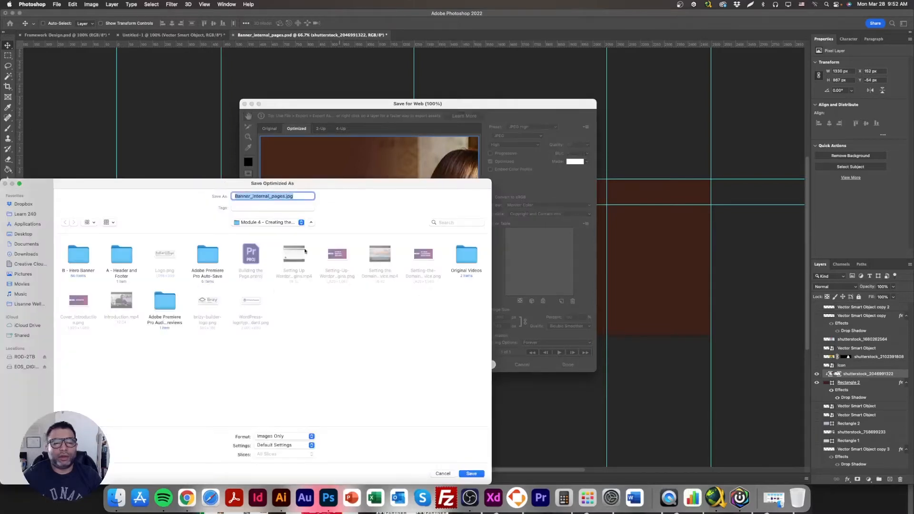
type("banner_home_")
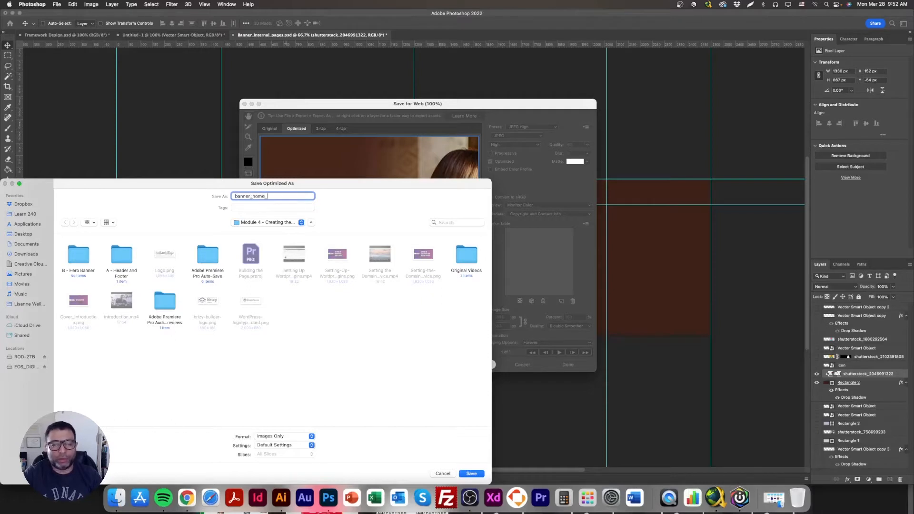
key("Return")
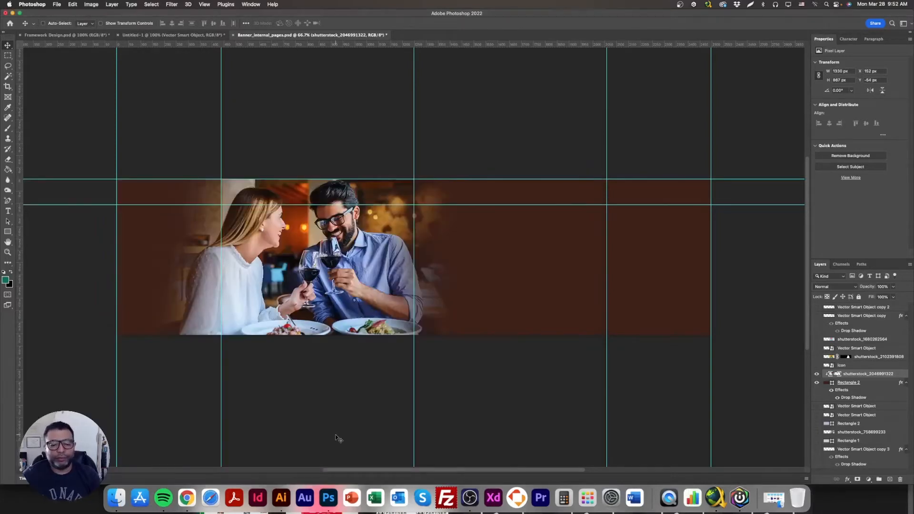
Switch back to the Brizy editor in Chrome and look at the page's block order list
left_click(187, 498)
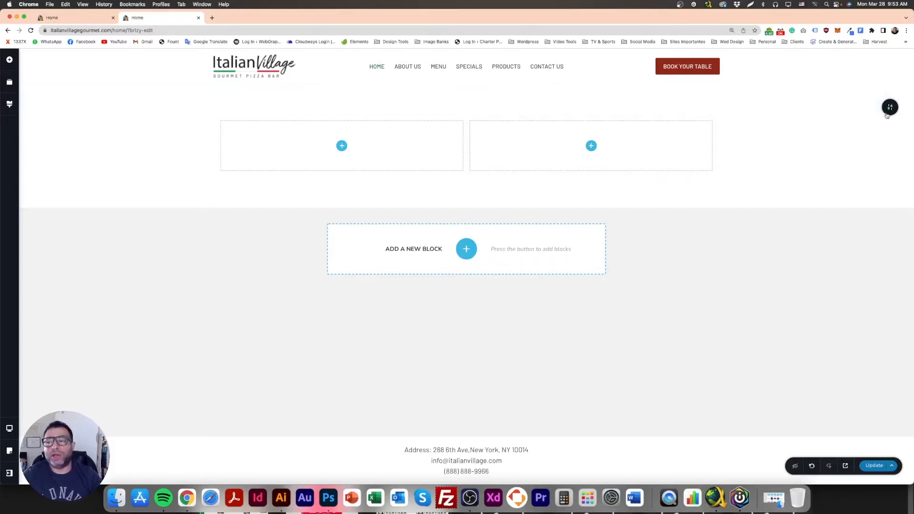
left_click(9, 82)
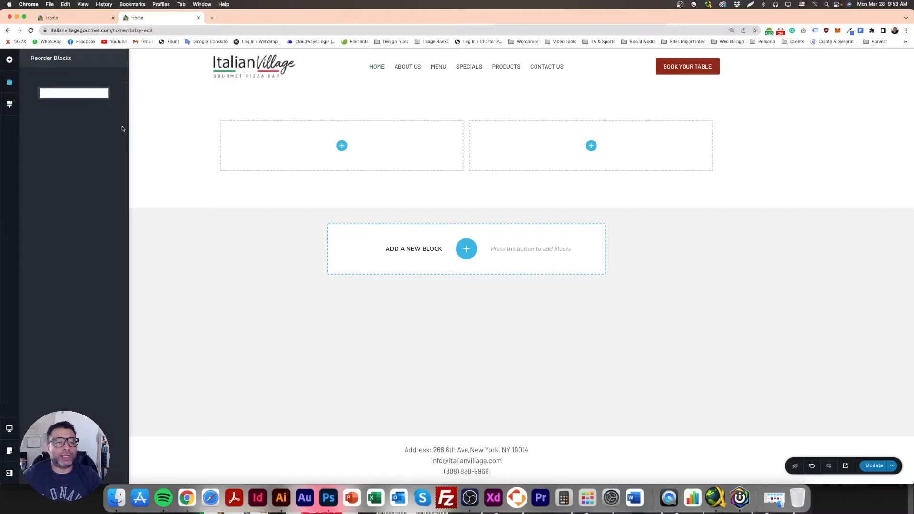
left_click(178, 128)
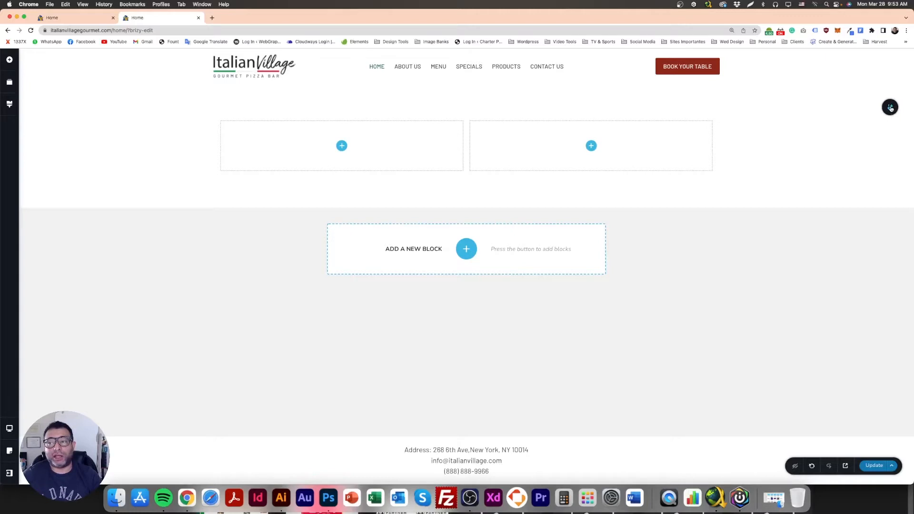
Look at the available options for the block, its two columns and their row, and open the block's background settings
left_click(890, 108)
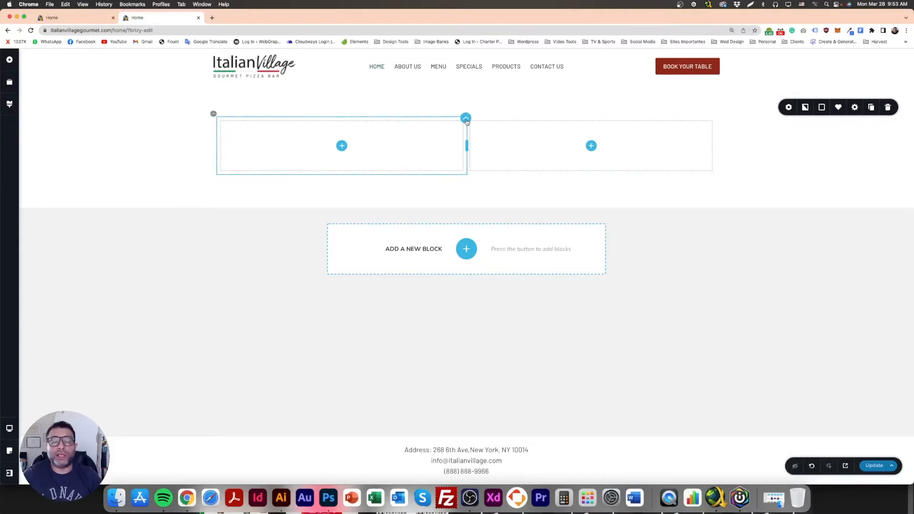
left_click(466, 121)
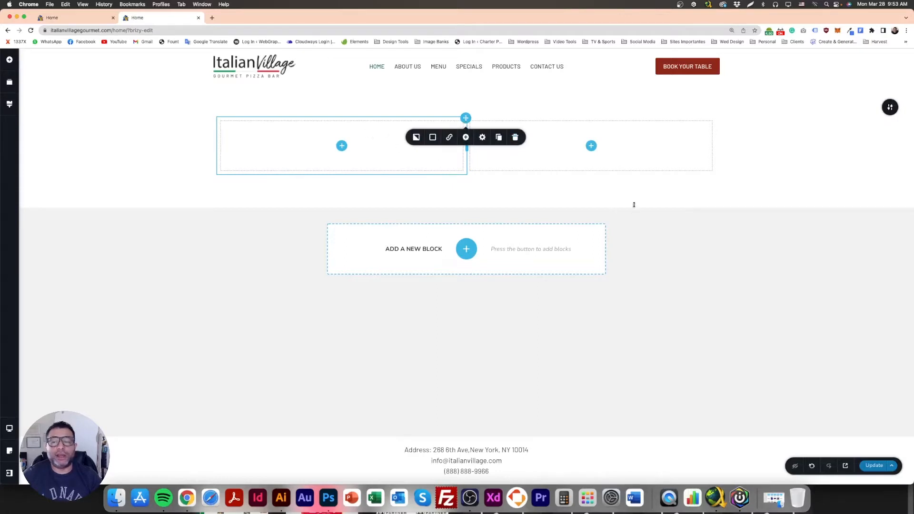
left_click(666, 143)
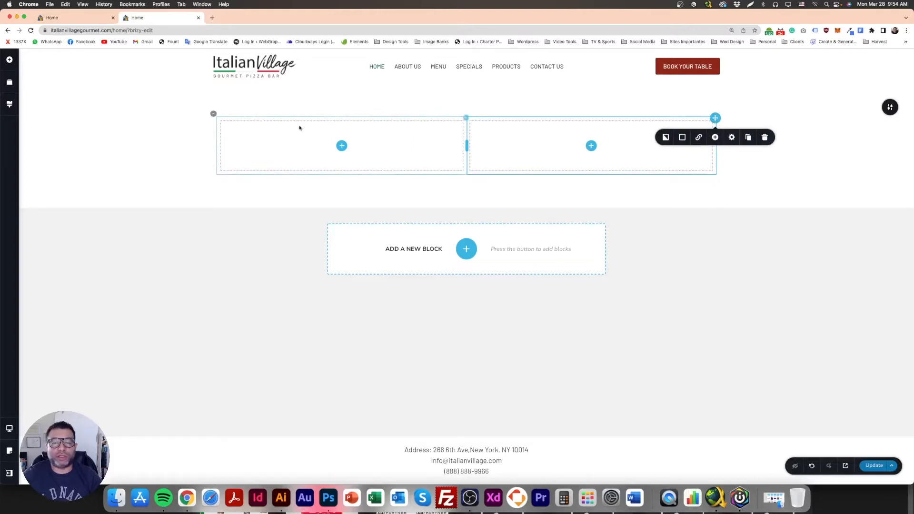
left_click(214, 116)
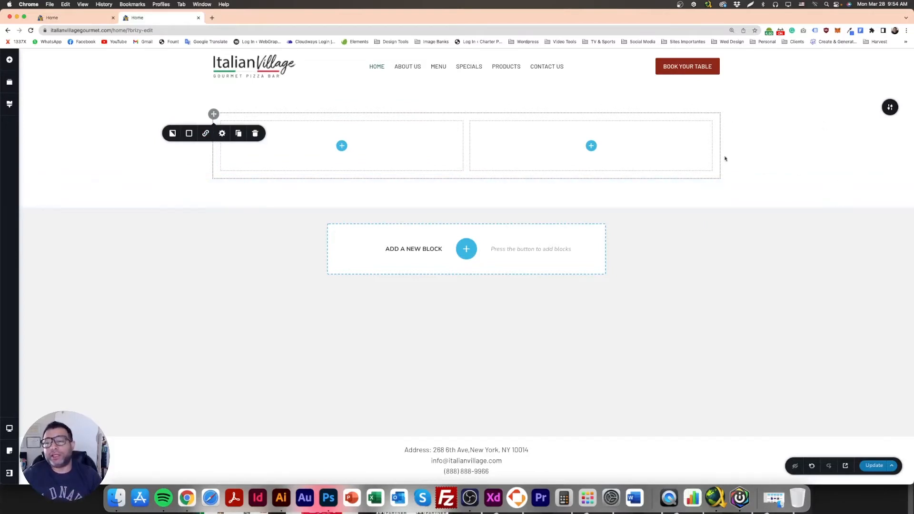
left_click(890, 109)
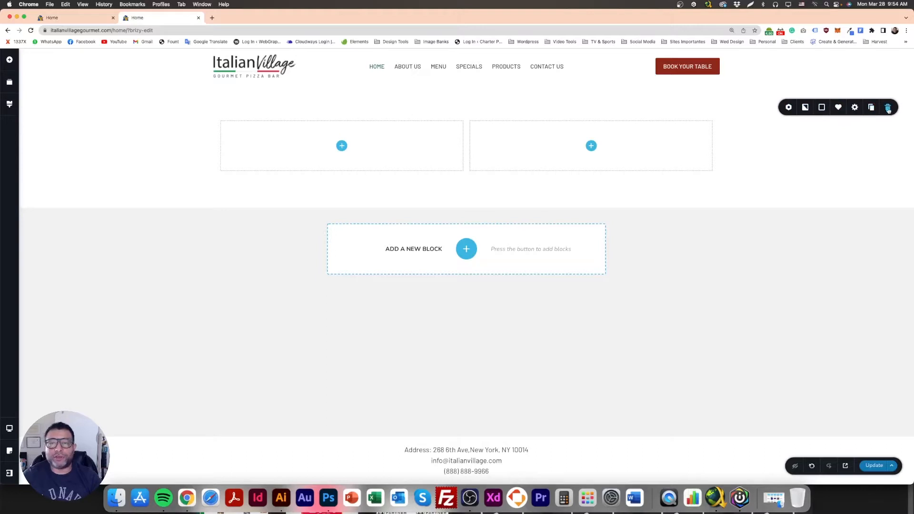
left_click(805, 115)
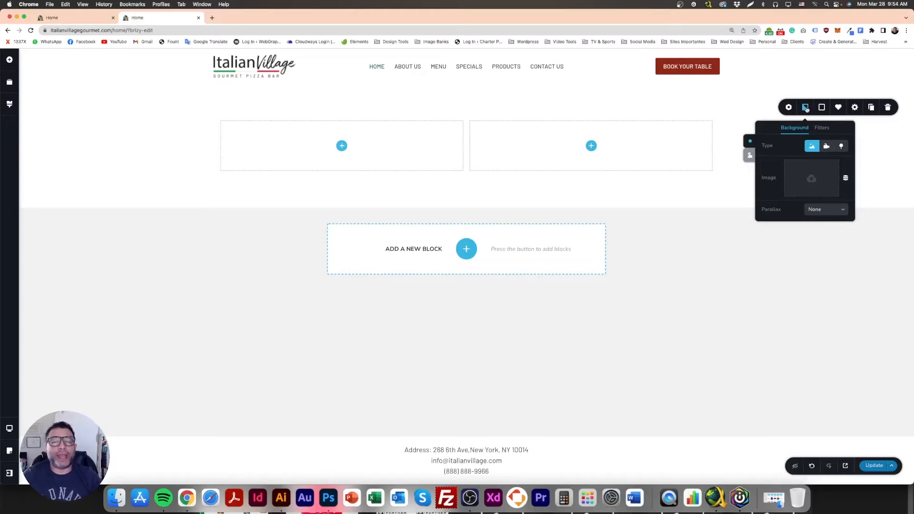
left_click(813, 179)
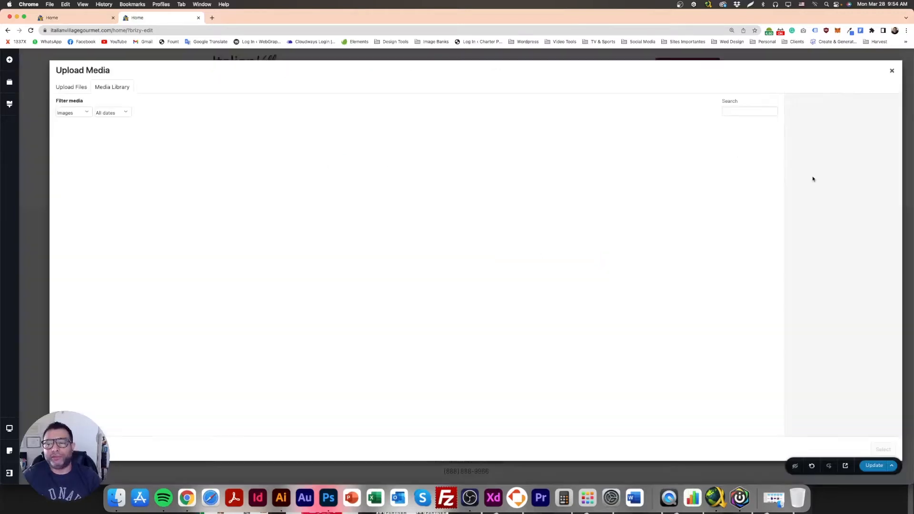
left_click(80, 90)
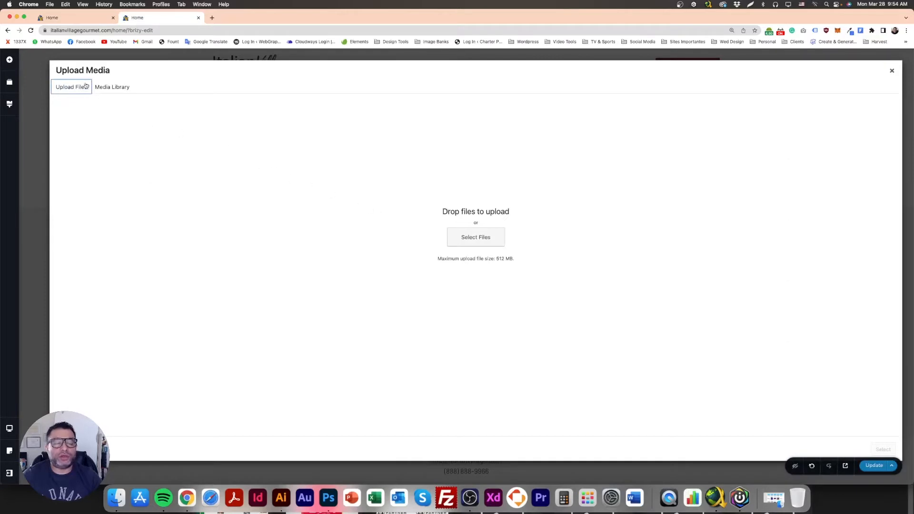
left_click(891, 71)
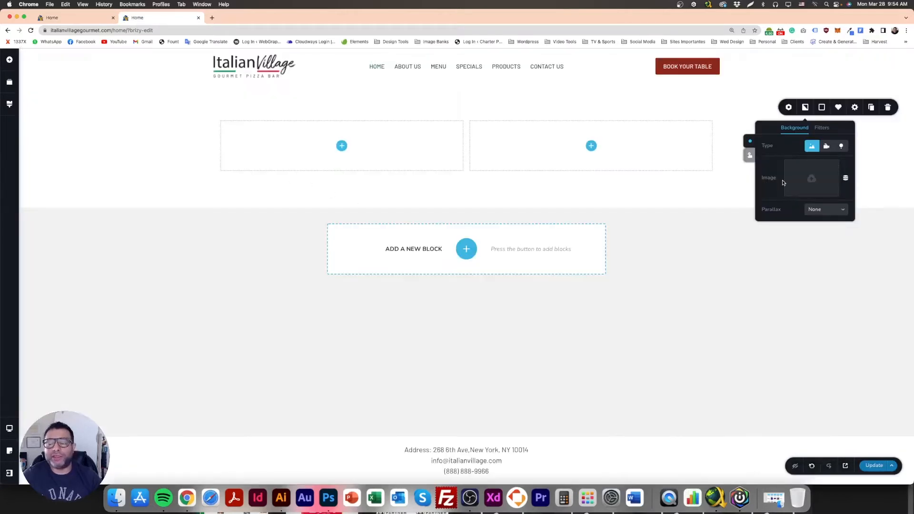
Upload banner_home_1.jpg from the Module 4 folder to the media library and set it as the block's background image
left_click(810, 180)
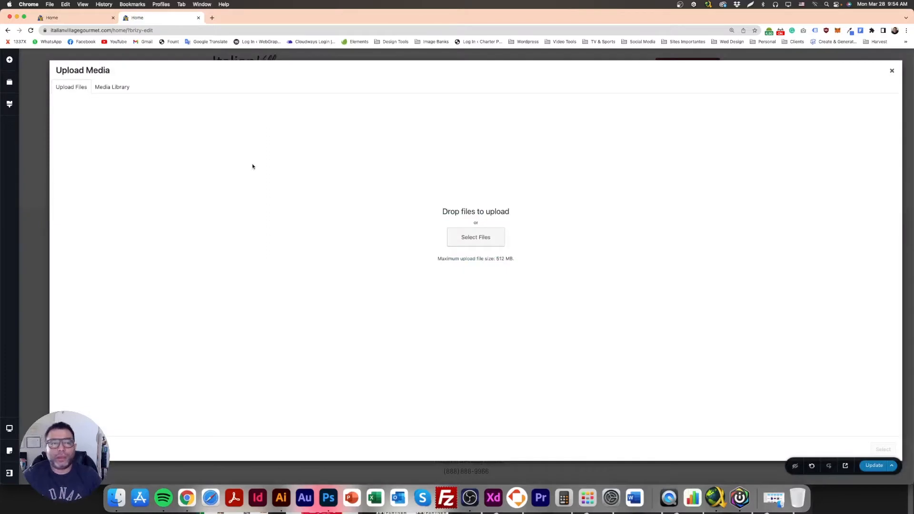
left_click(114, 89)
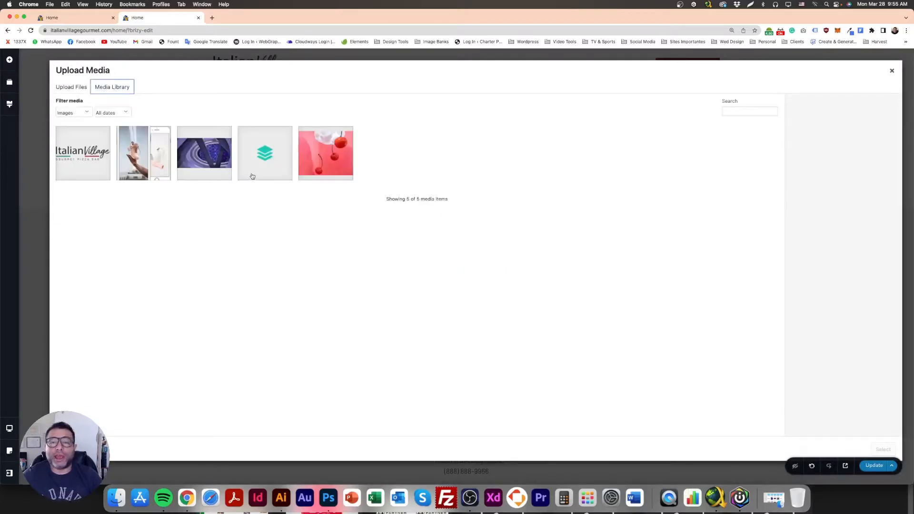
left_click(74, 92)
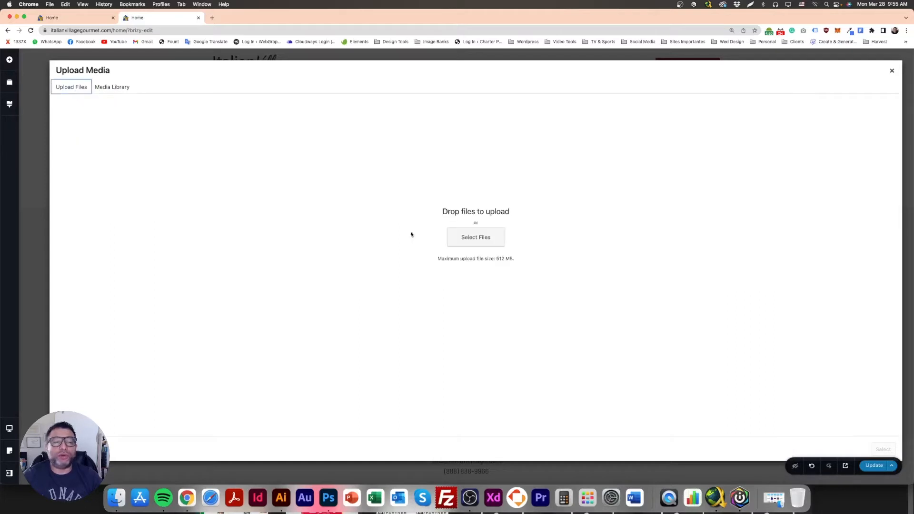
left_click(478, 235)
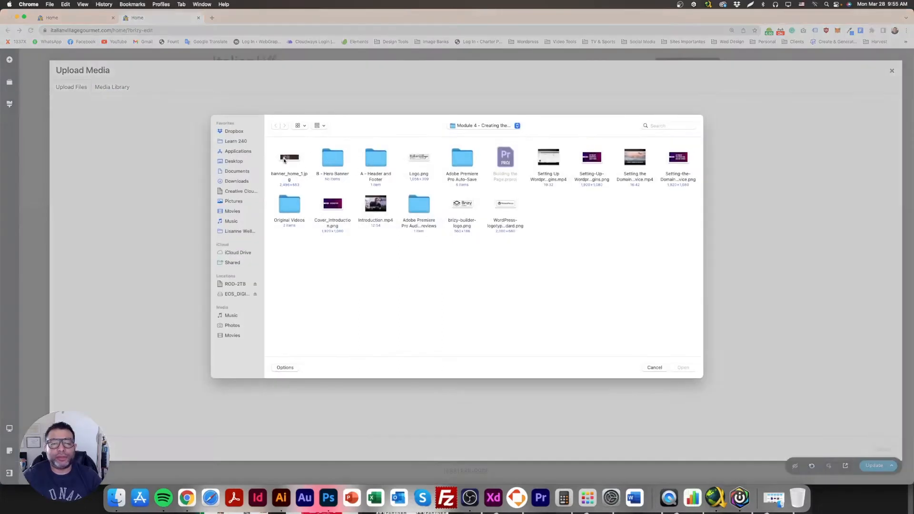
double_click(295, 160)
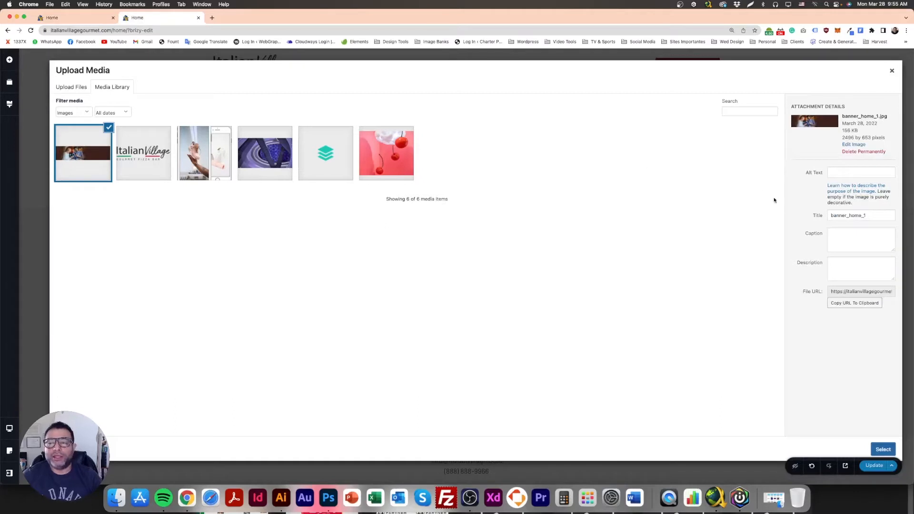
left_click(883, 450)
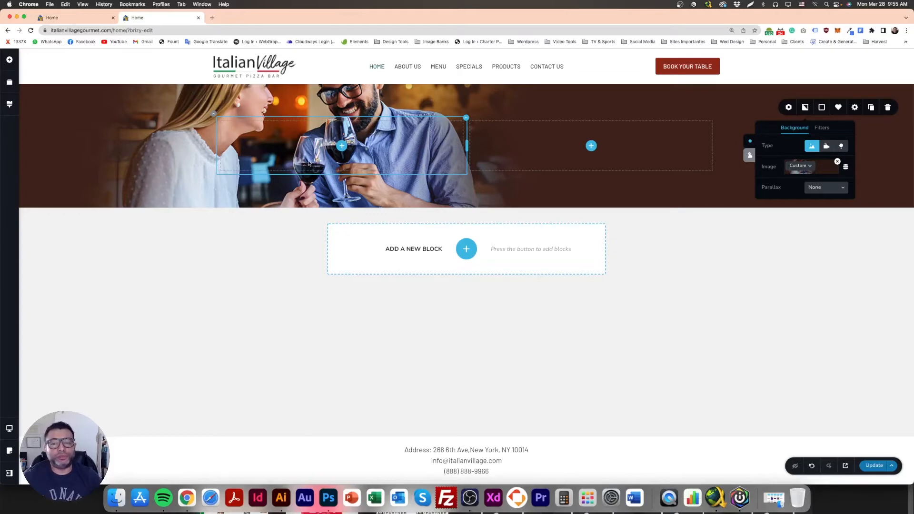
left_click(678, 234)
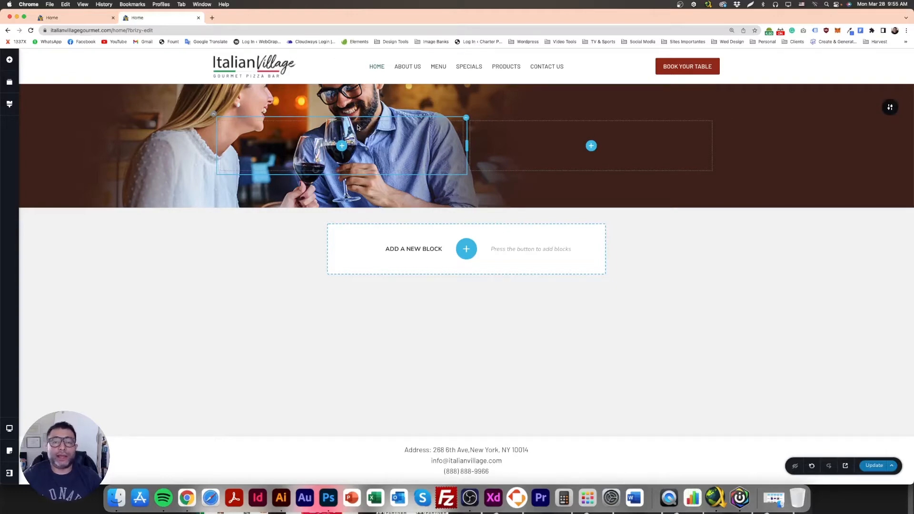
Switch to Photoshop and examine the font settings of the Welcome heading in the Framework Design.psd mockup
left_click(328, 497)
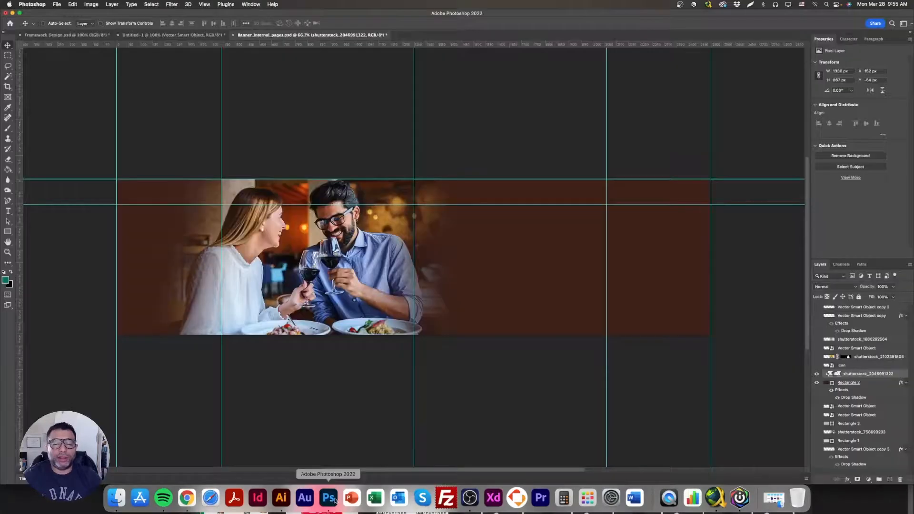
key("ctrl+Tab")
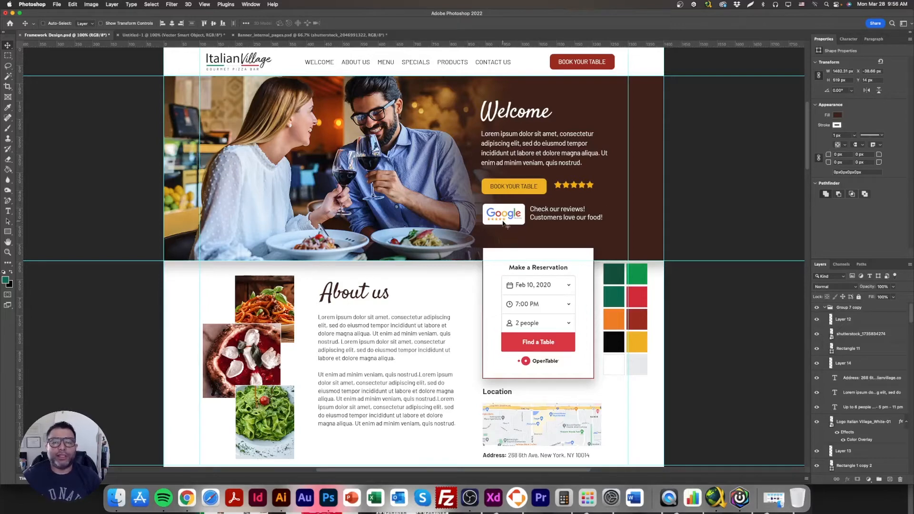
double_click(522, 117)
left_click(505, 114)
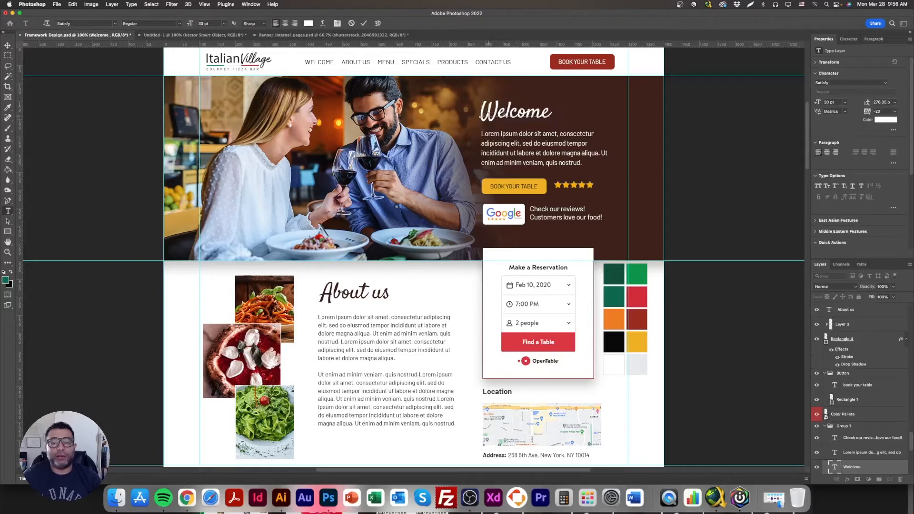
left_click_drag(485, 116, 556, 115)
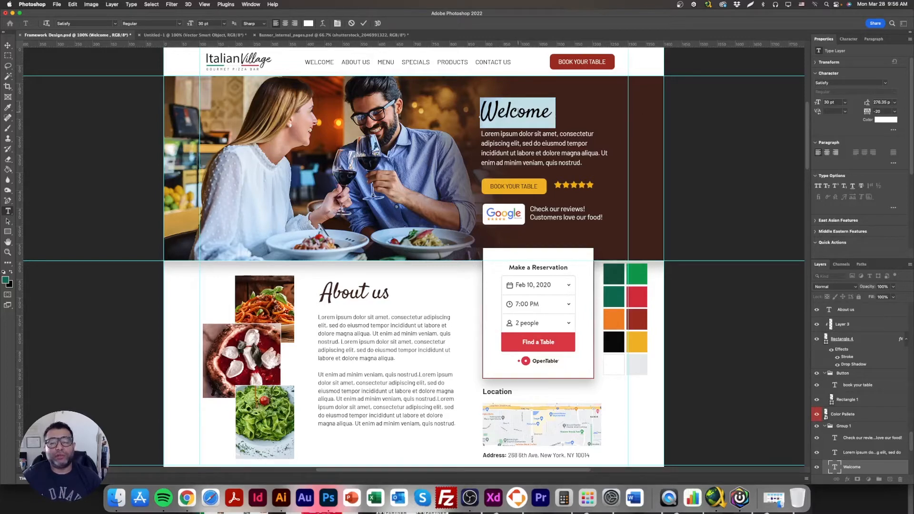
Switch back to Brizy in Chrome and examine the global typography styles for Paragraph, Subtitle, Above Title, Heading 1 and Heading 2
left_click(186, 498)
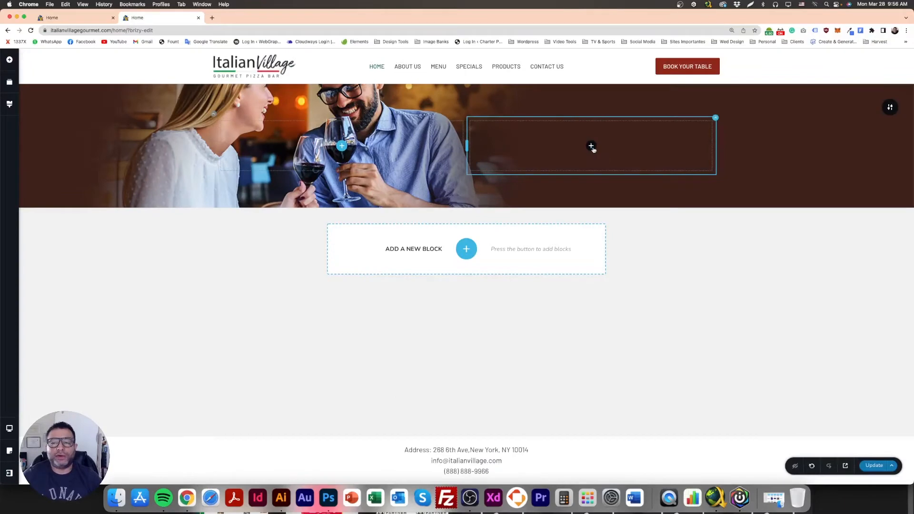
left_click(9, 106)
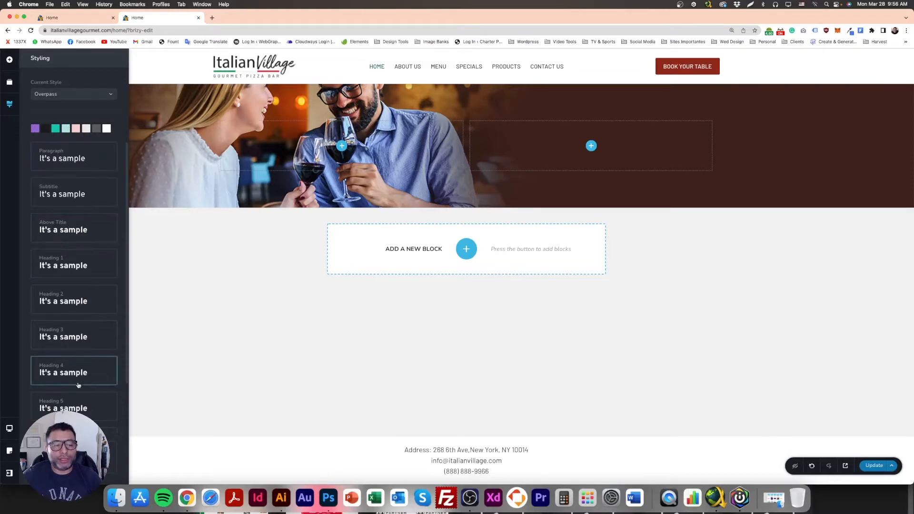
left_click(66, 158)
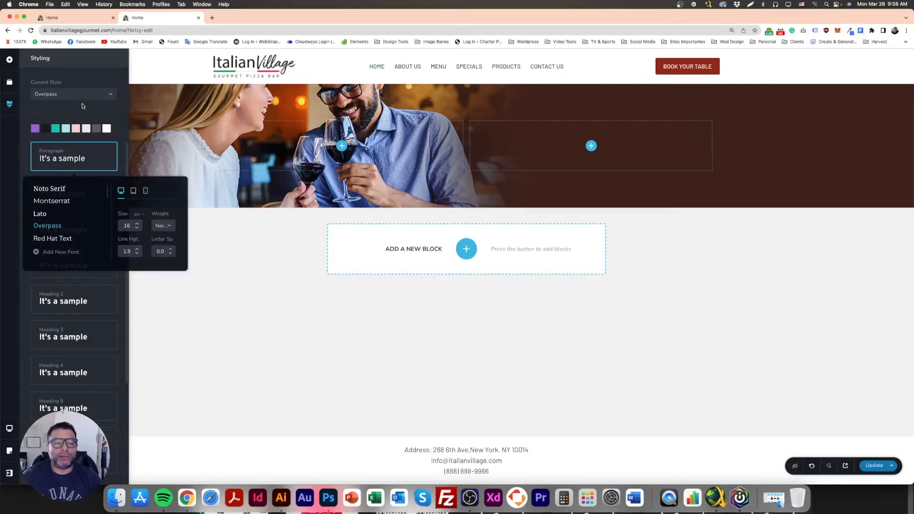
left_click(65, 113)
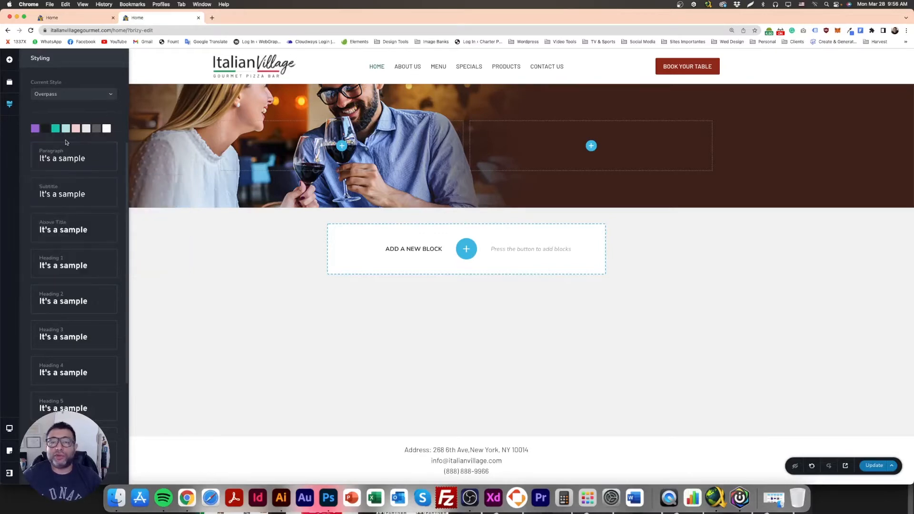
left_click(60, 158)
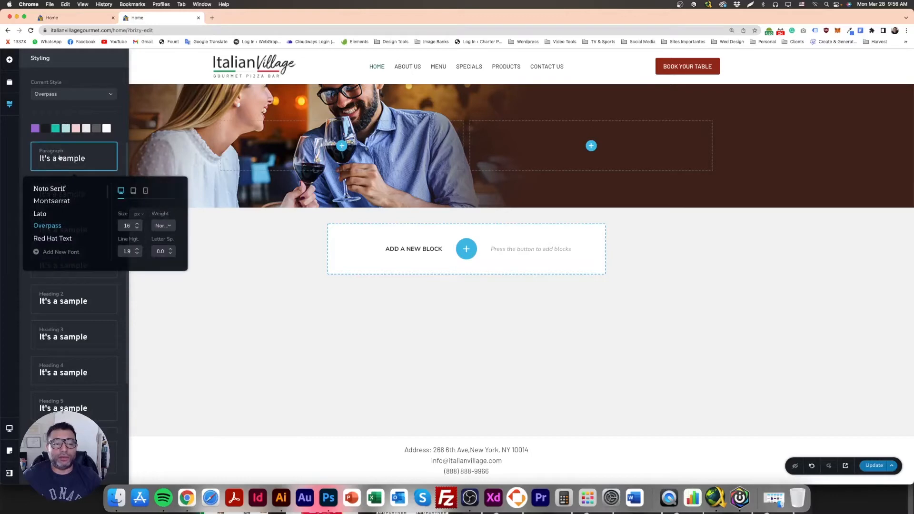
left_click(60, 194)
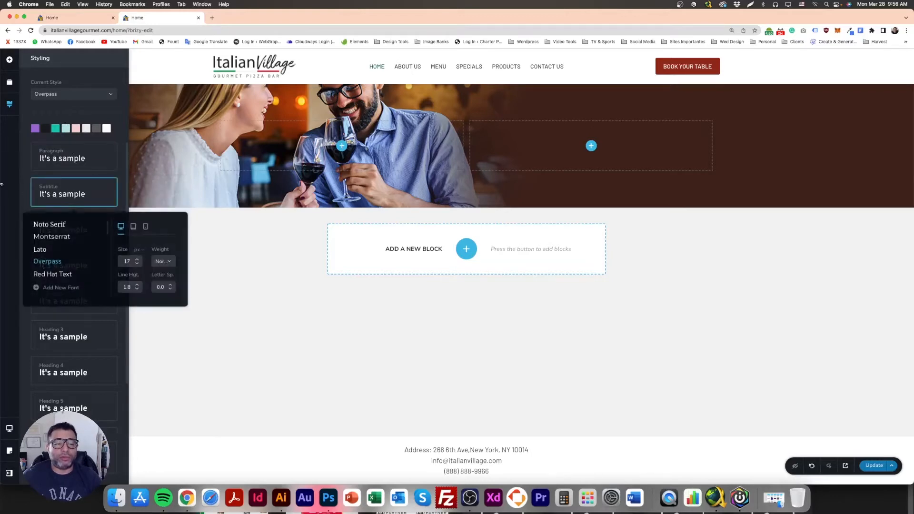
left_click(67, 230)
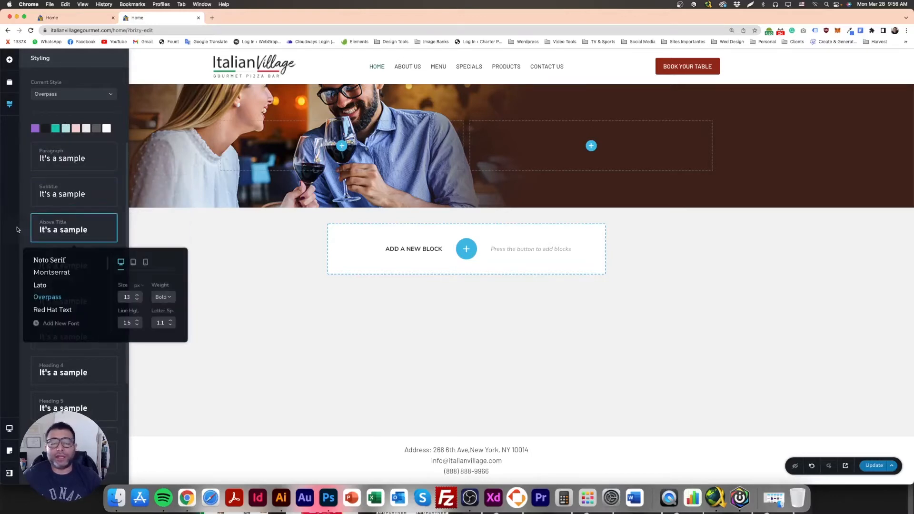
left_click(64, 261)
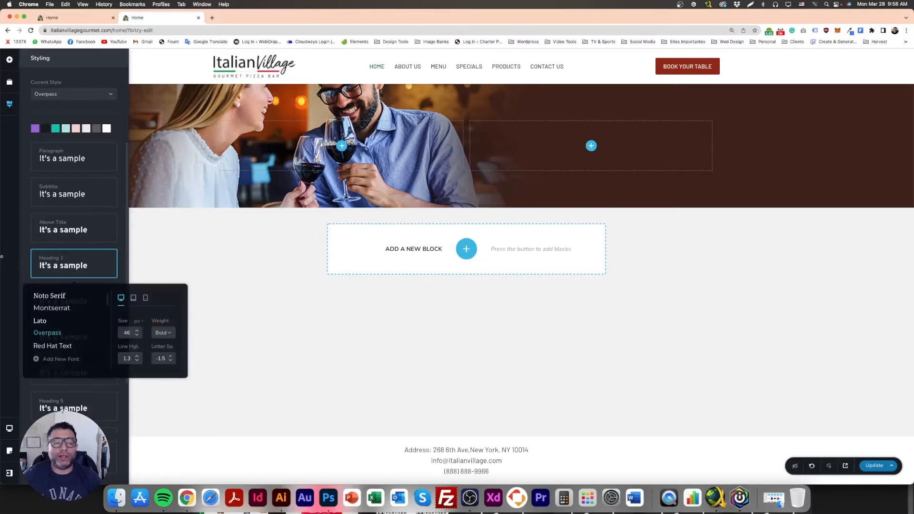
left_click(74, 302)
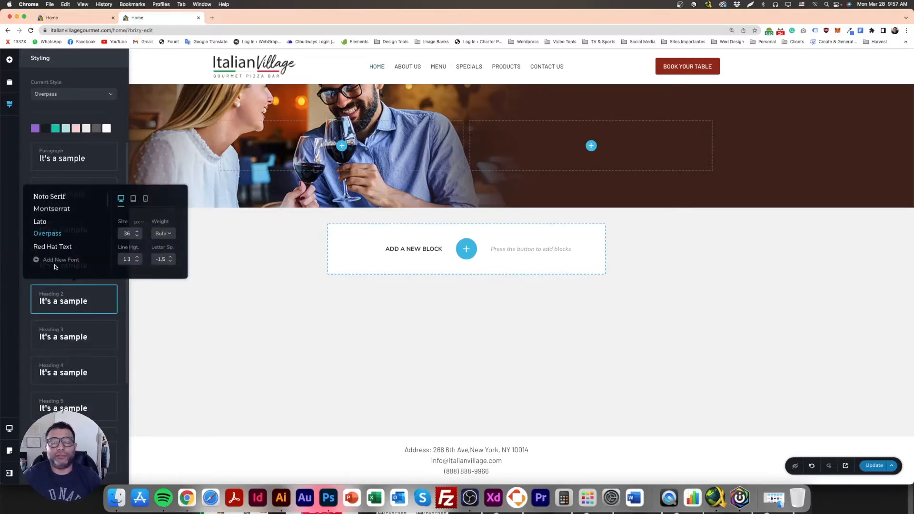
left_click(250, 330)
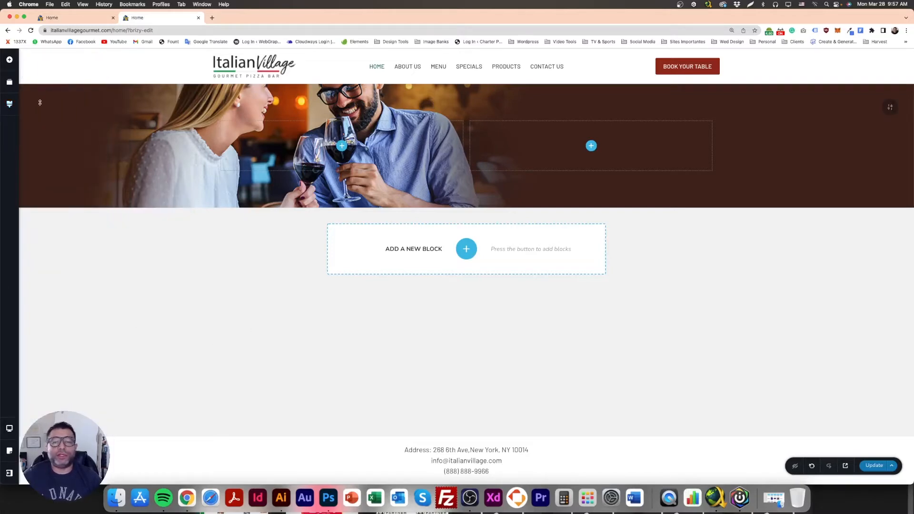
Add a Text element to the hero block's right column and look at its text color options
left_click(9, 59)
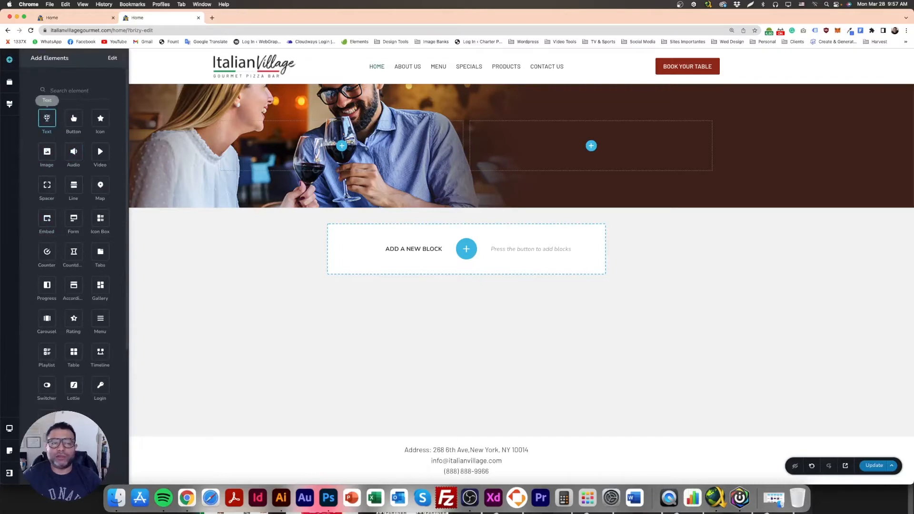
left_click_drag(48, 120, 590, 150)
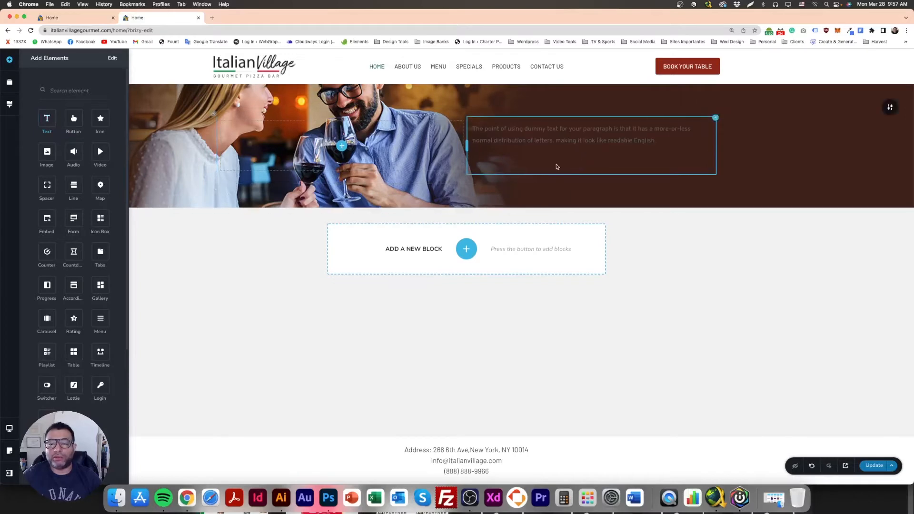
triple_click(575, 138)
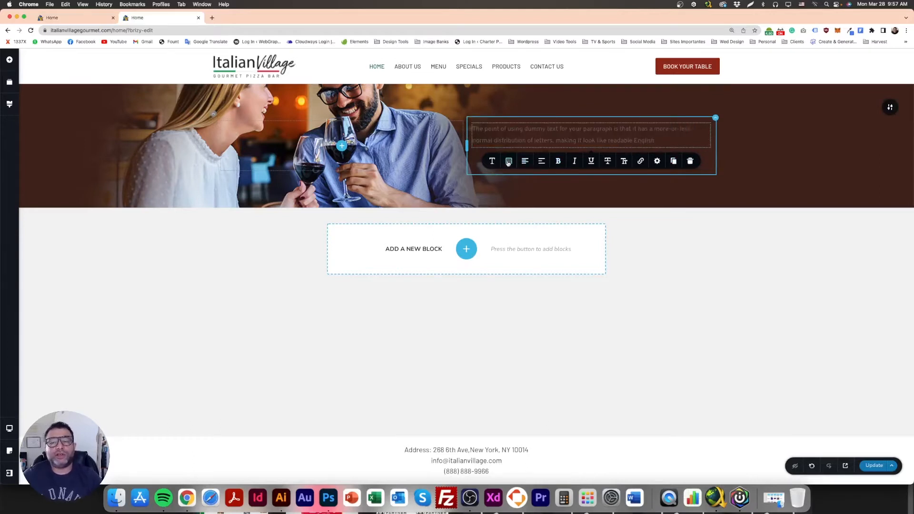
left_click(508, 161)
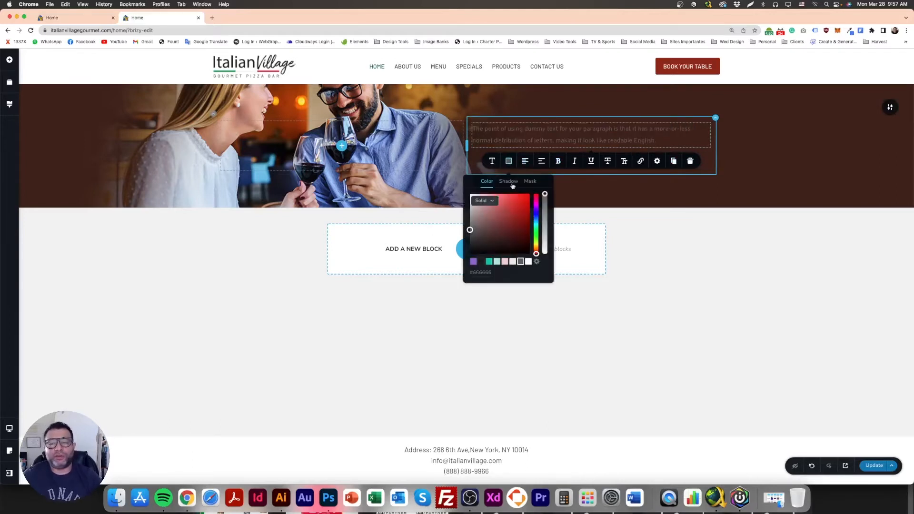
left_click(596, 239)
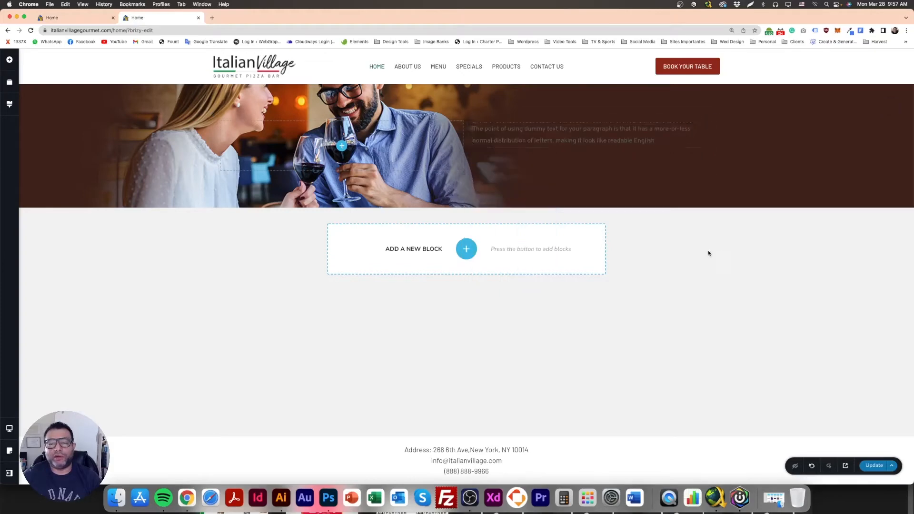
Replace the placeholder paragraph in the hero block's right column with the text "Welcome"
triple_click(571, 139)
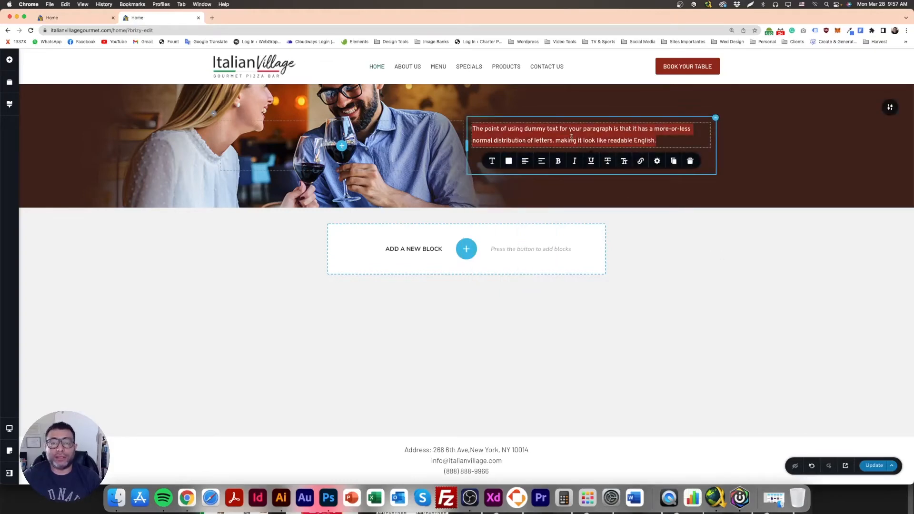
type("Welcomwe")
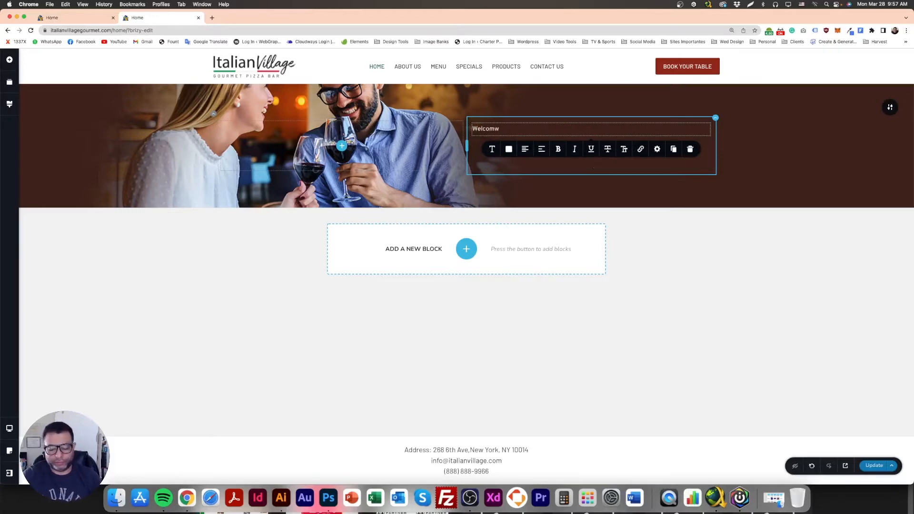
left_click(725, 327)
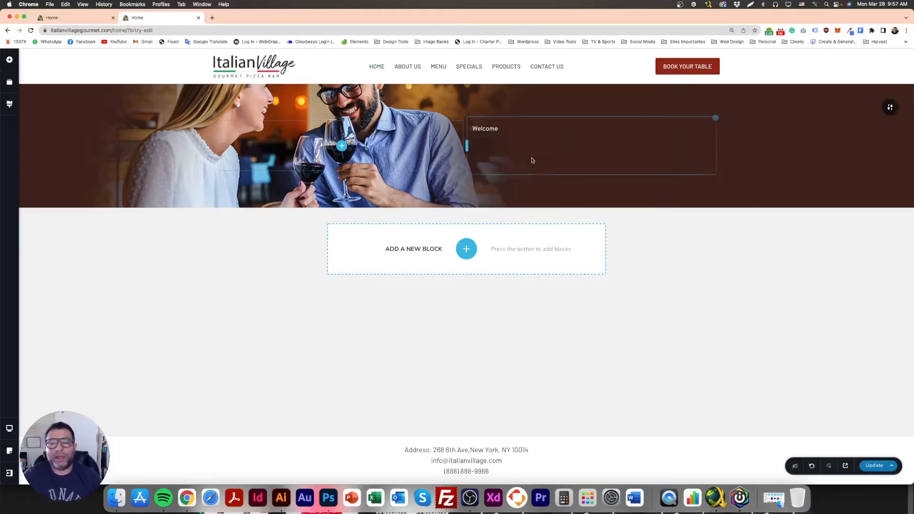
Increase the Welcome text's font size to 42 px
double_click(491, 129)
left_click(492, 149)
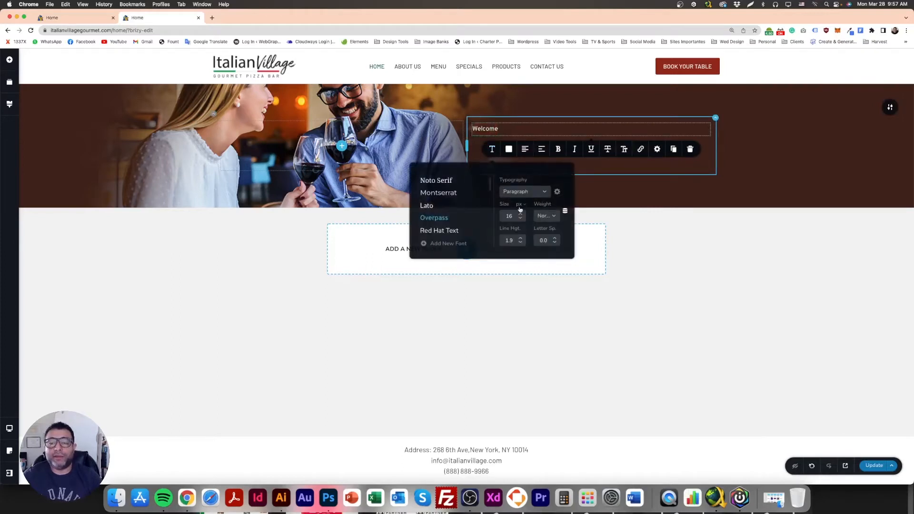
left_click(510, 130)
double_click(496, 130)
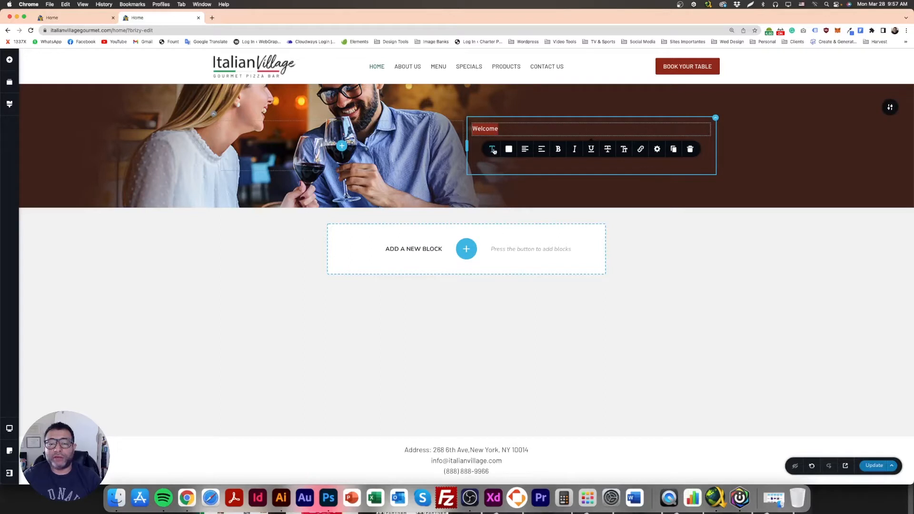
left_click(493, 150)
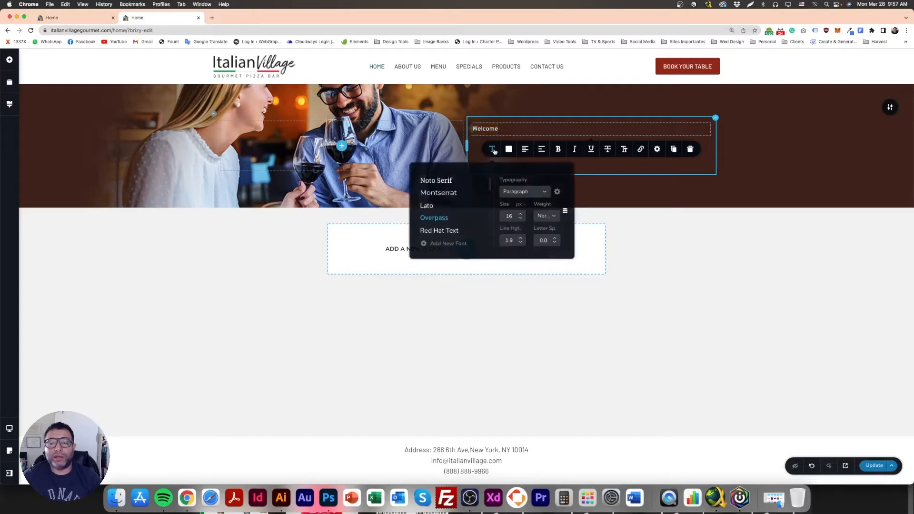
left_click(521, 213)
left_click(521, 214)
left_click(520, 214)
left_click(521, 214)
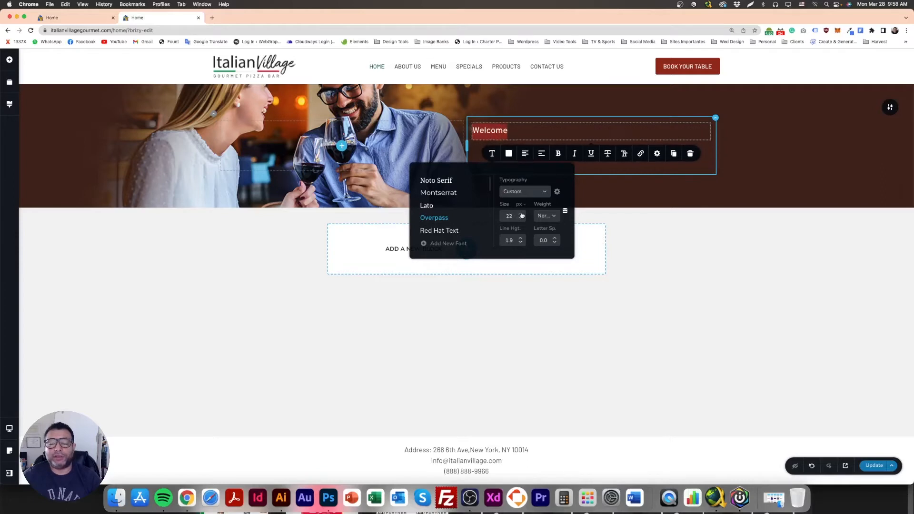
left_click(521, 213)
left_click(521, 214)
left_click(520, 214)
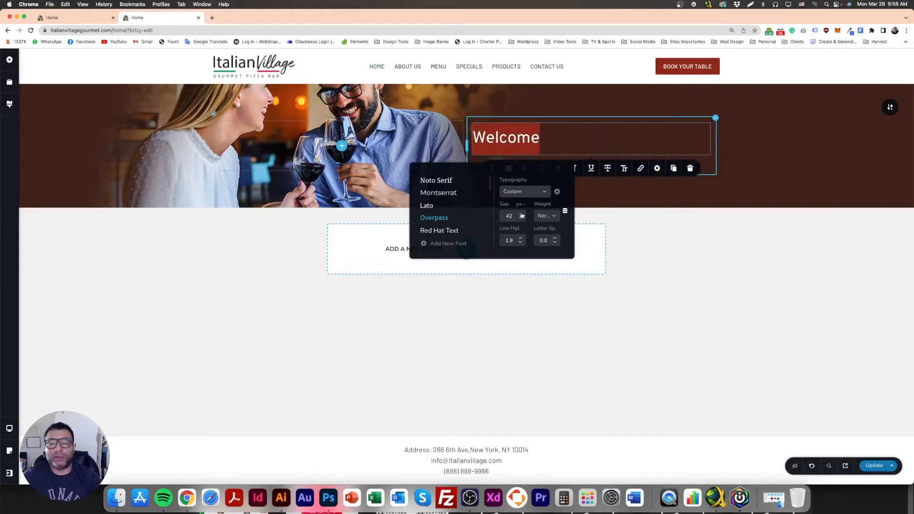
left_click(707, 251)
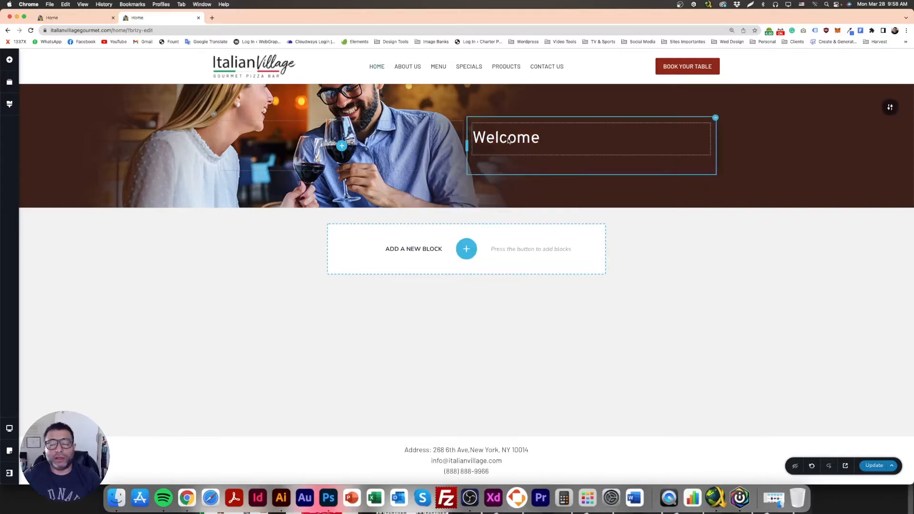
Add the Google font Satisfy to the site's available fonts from the Welcome text's typography settings
double_click(508, 139)
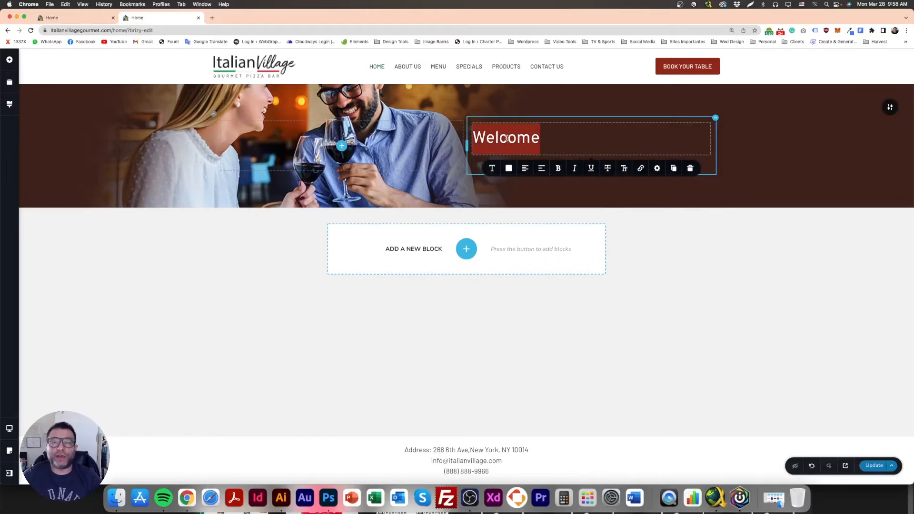
left_click(492, 168)
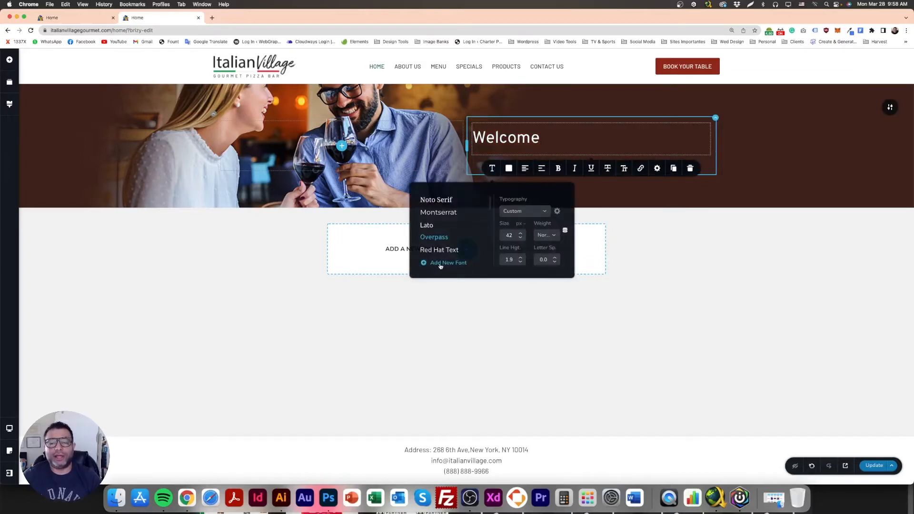
left_click(450, 263)
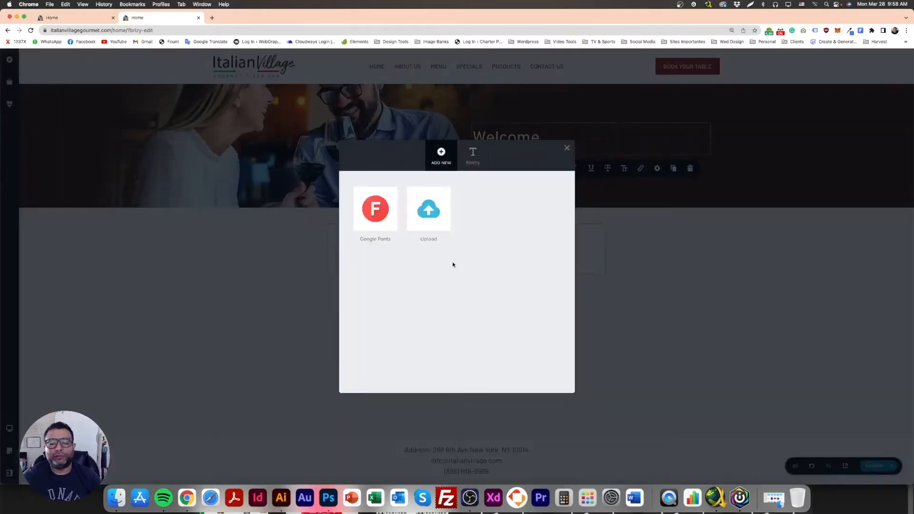
left_click(377, 207)
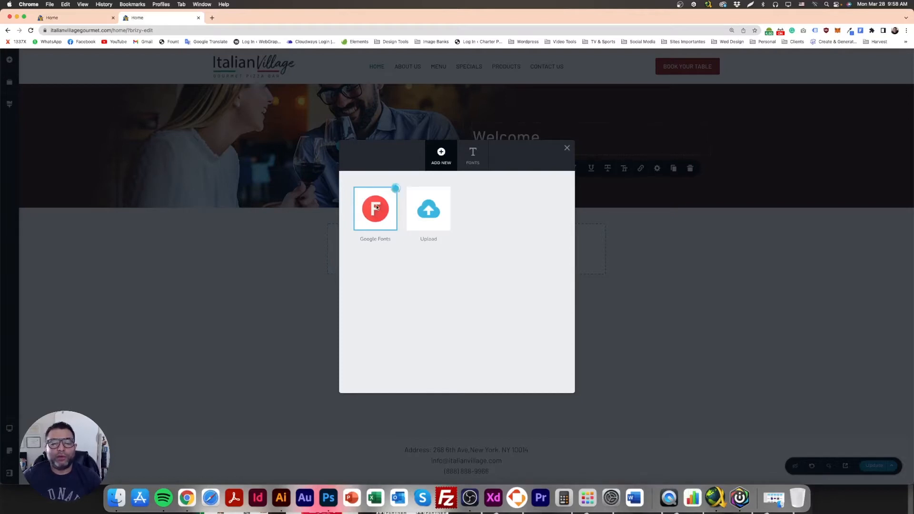
left_click(510, 226)
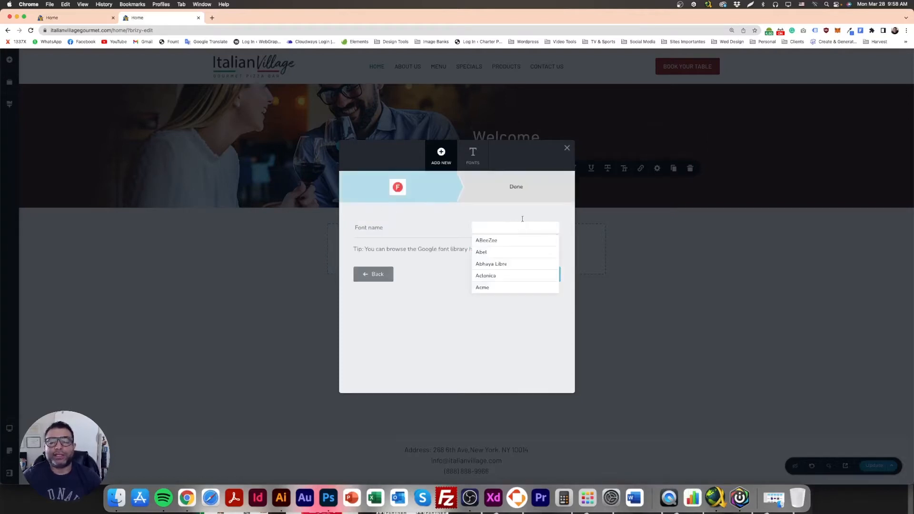
type("Satisfy")
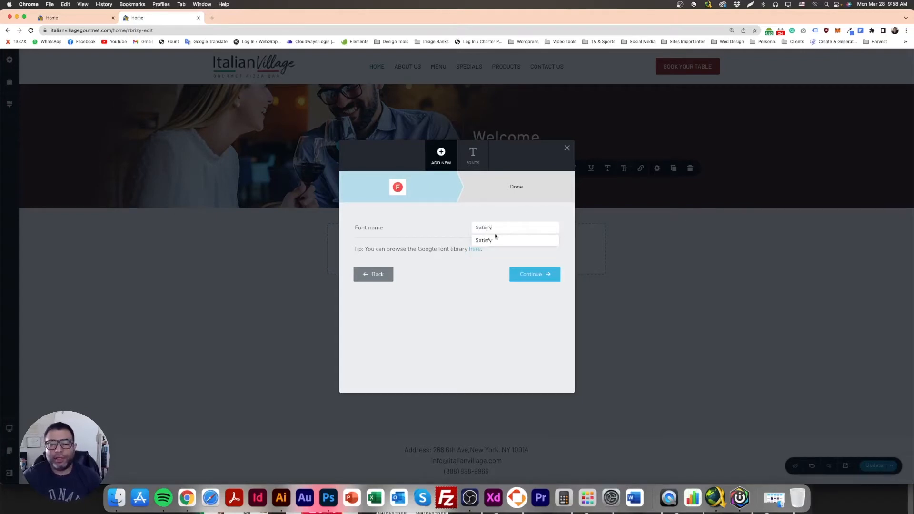
left_click(488, 241)
left_click(535, 274)
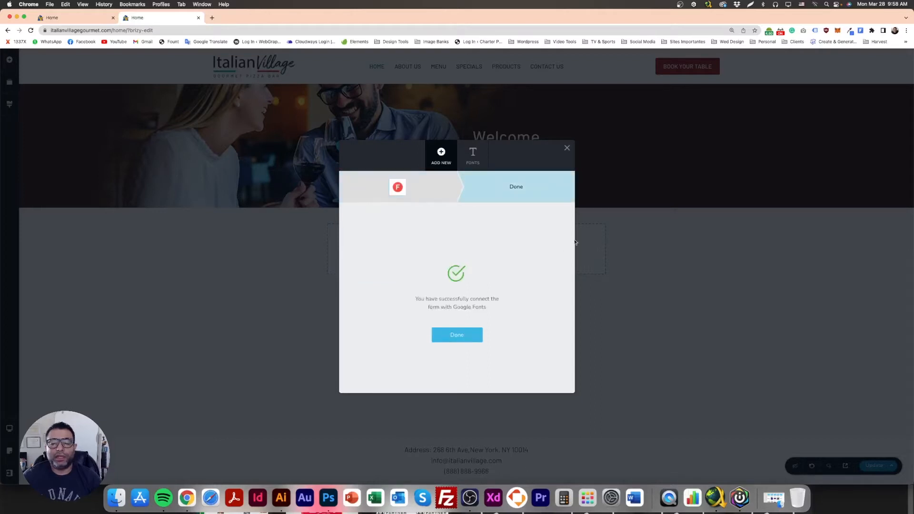
left_click(467, 334)
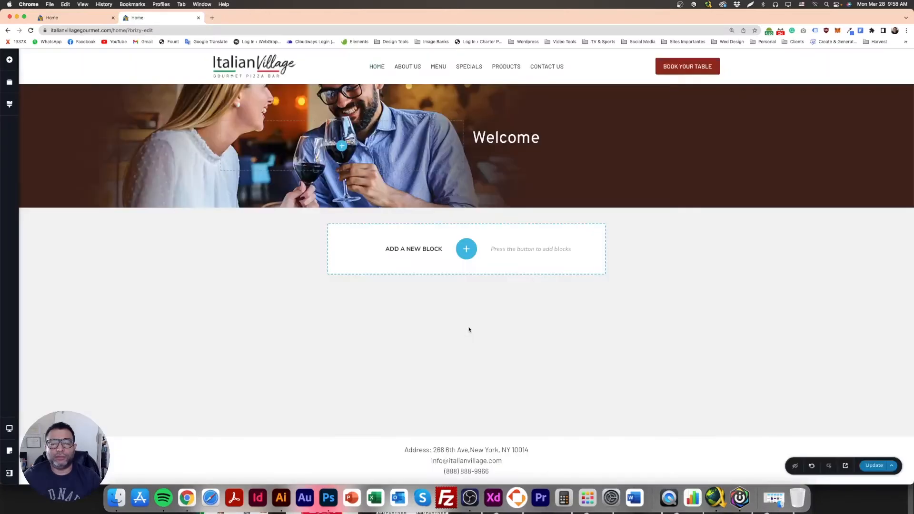
Apply the Satisfy font to the Welcome text in the hero block
double_click(506, 138)
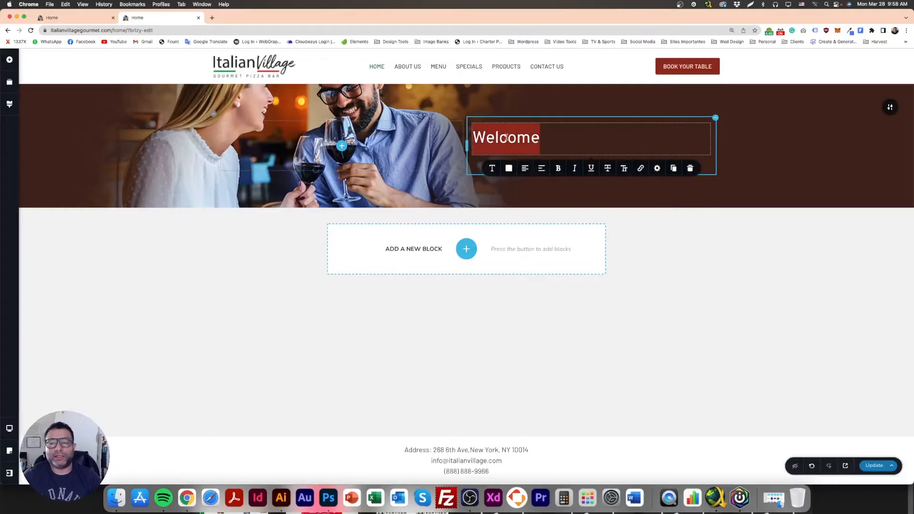
left_click(492, 166)
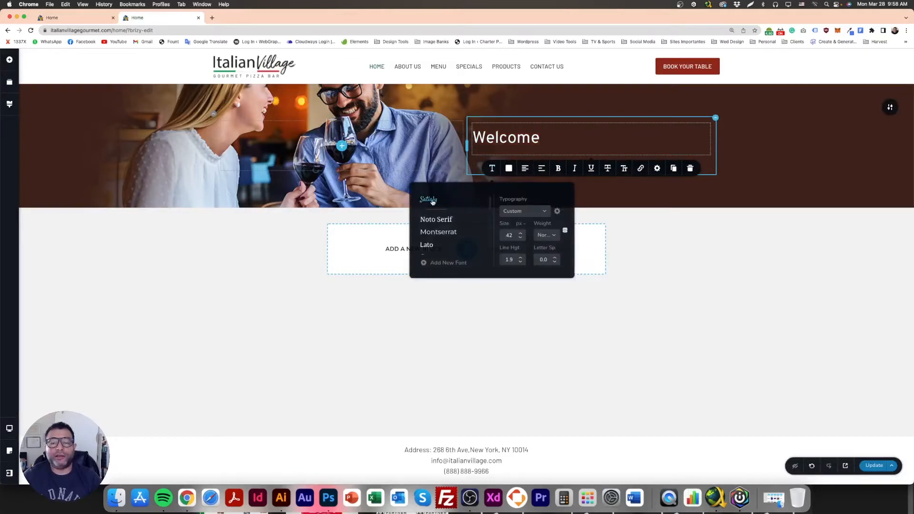
left_click(428, 199)
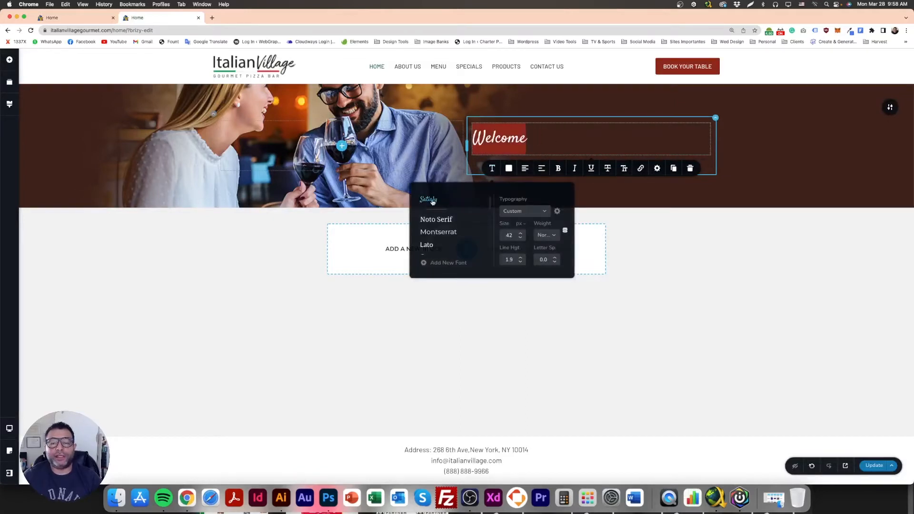
left_click(700, 262)
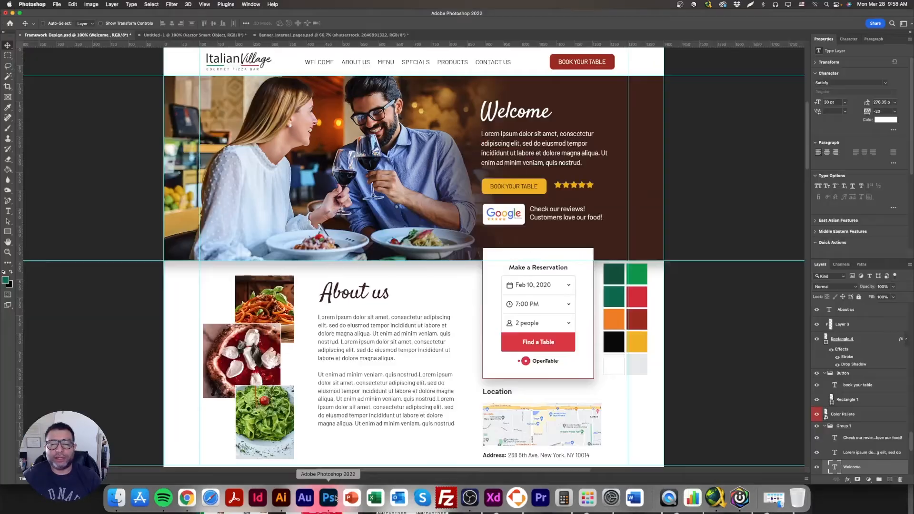
Check the Welcome heading in the Photoshop mockup, switch back to Brizy in Chrome and set the heading's font size to 62 px
left_click(329, 497)
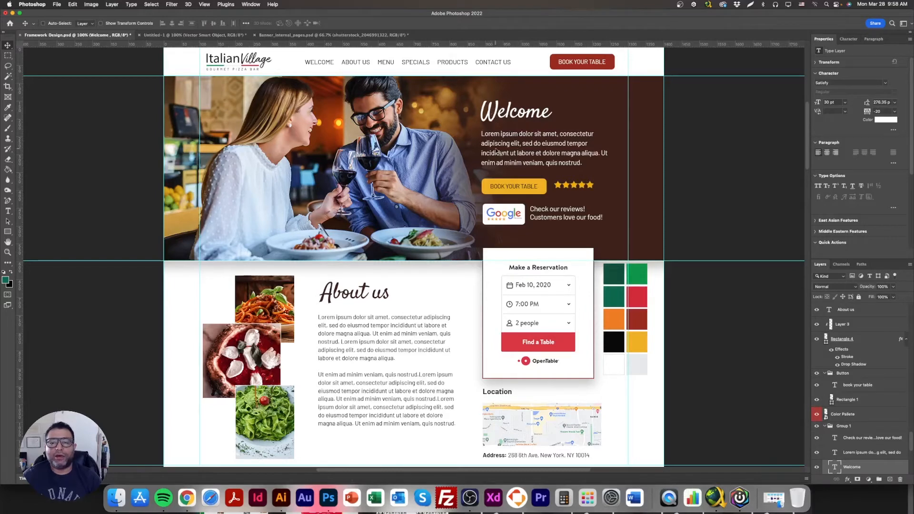
left_click(186, 497)
left_click(487, 138)
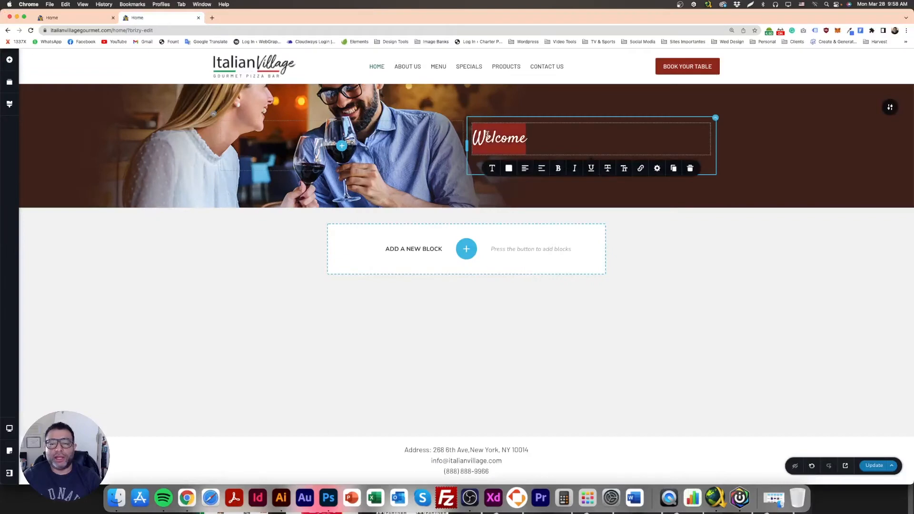
left_click(492, 168)
left_click(521, 234)
left_click(521, 235)
left_click(522, 234)
left_click(521, 234)
left_click(521, 234)
left_click(521, 234)
left_click(521, 234)
left_click(521, 234)
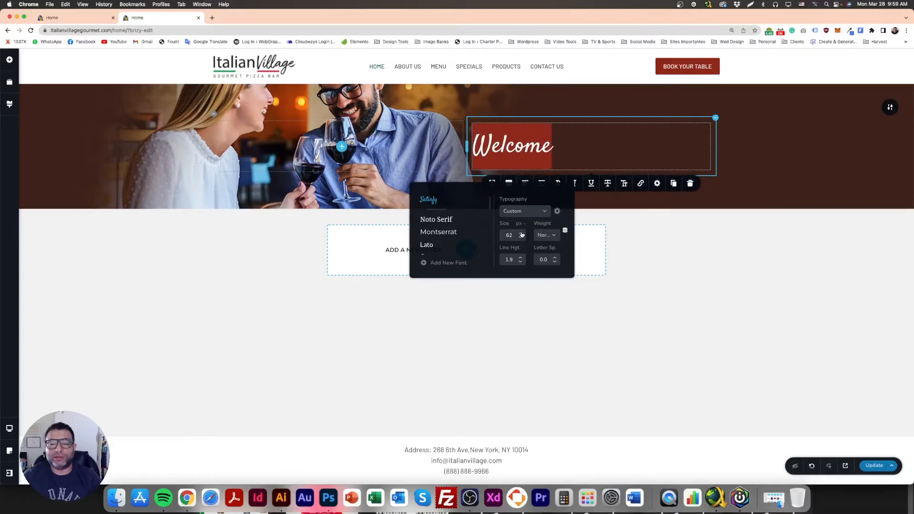
left_click(678, 250)
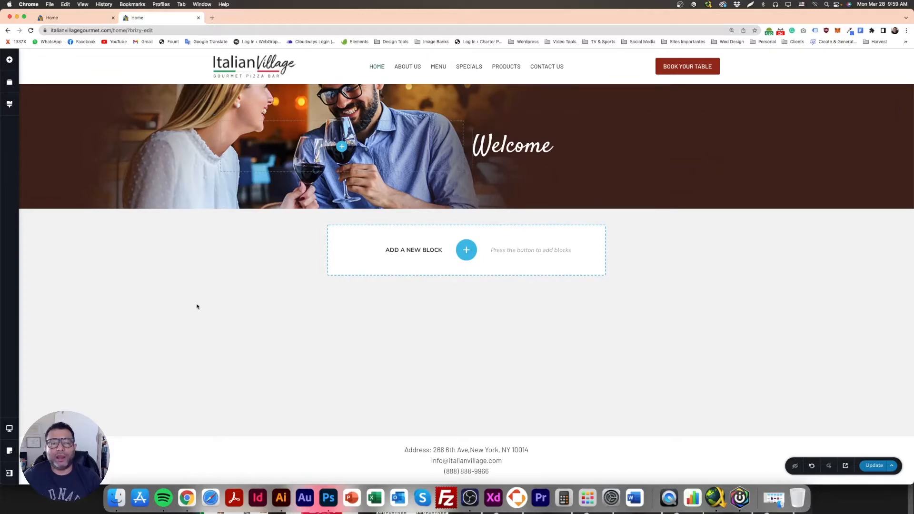
Add a Text element below the Welcome heading in the hero block and look at its text color options
left_click(9, 60)
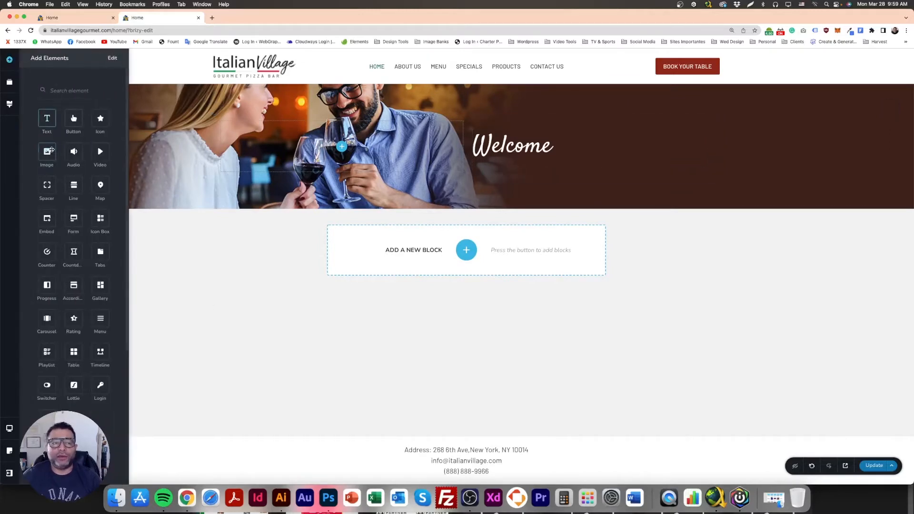
left_click_drag(47, 118, 526, 188)
triple_click(519, 188)
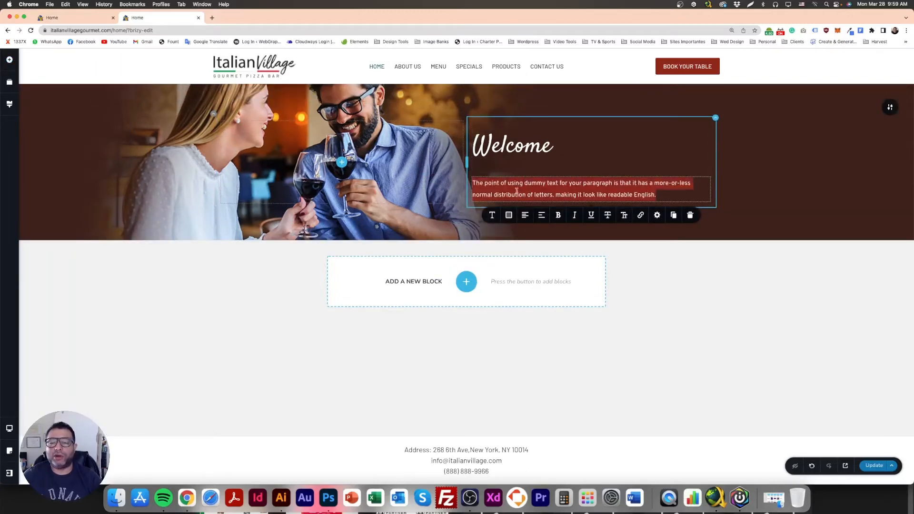
left_click(509, 215)
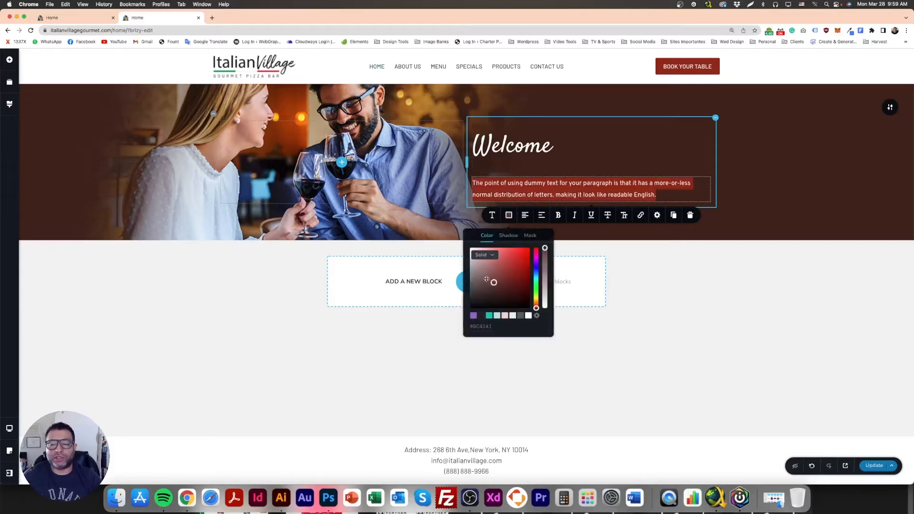
left_click(708, 302)
Set the font size of the whole paragraph below the Welcome heading to 18 px
triple_click(535, 185)
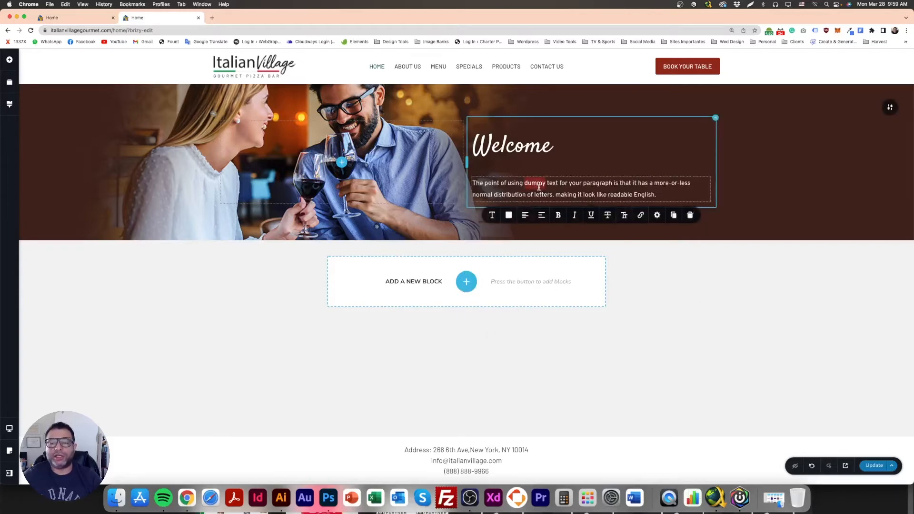
left_click(491, 215)
left_click(521, 280)
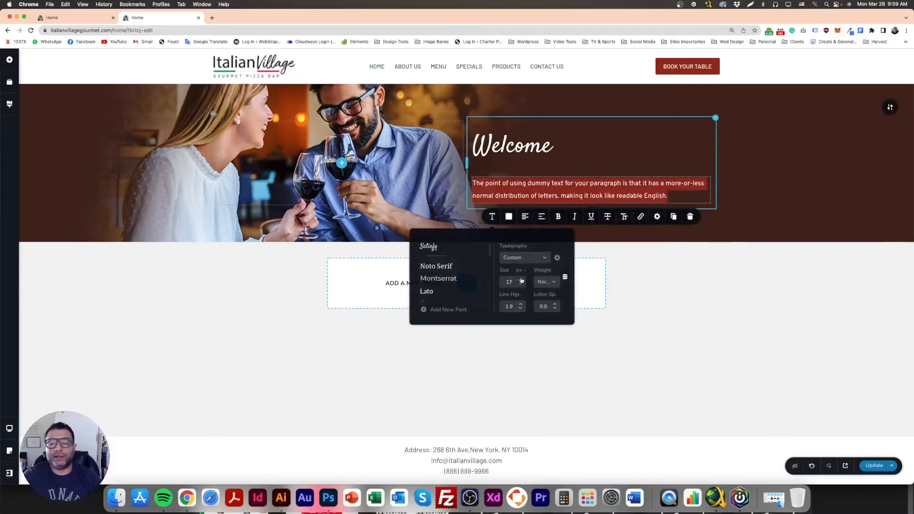
left_click(523, 284)
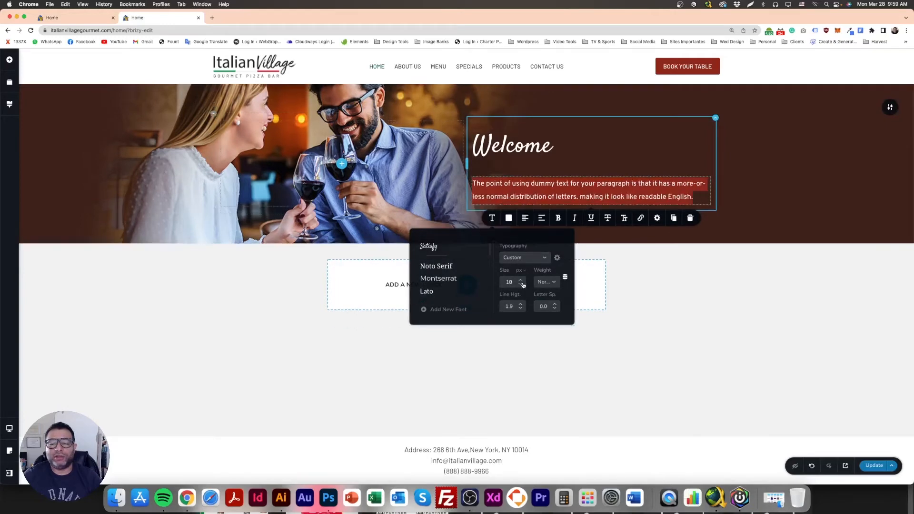
left_click(690, 269)
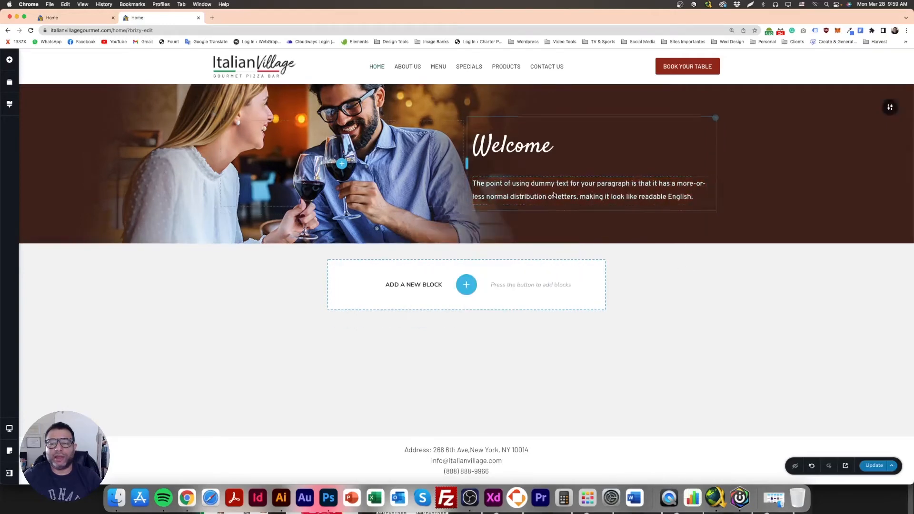
Try one uniform margin value for all sides of the Welcome heading in the hero block
left_click(508, 161)
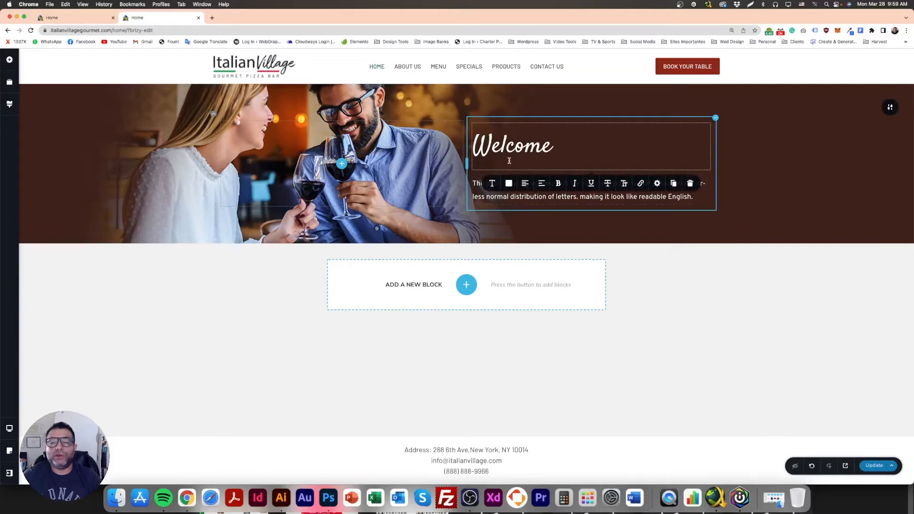
left_click(647, 291)
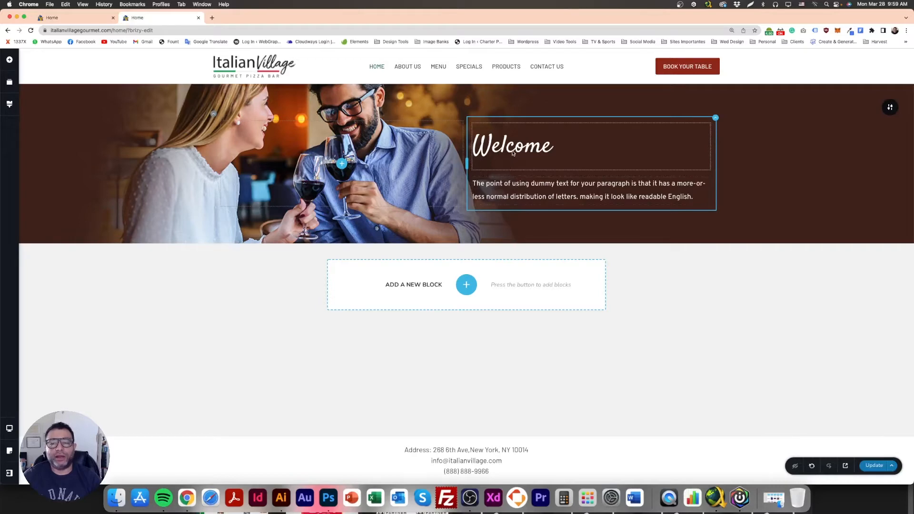
left_click(514, 145)
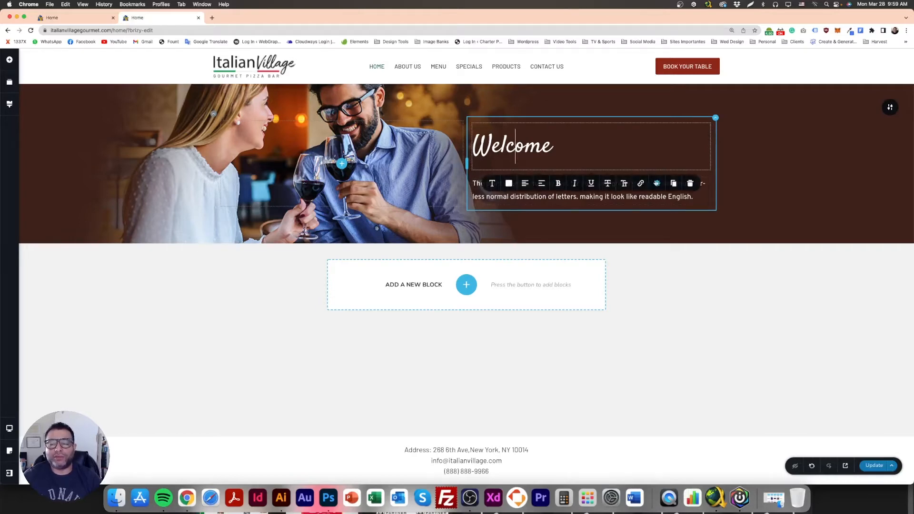
left_click(658, 185)
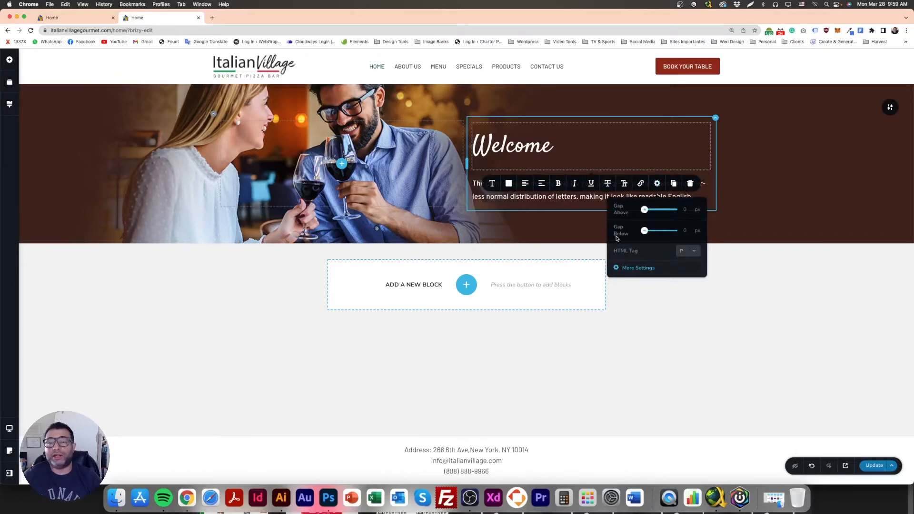
left_click(631, 269)
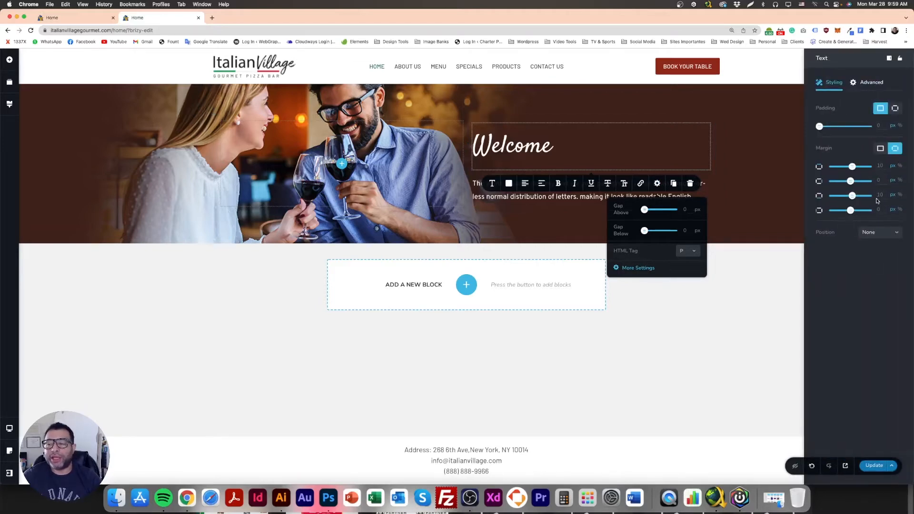
left_click(880, 148)
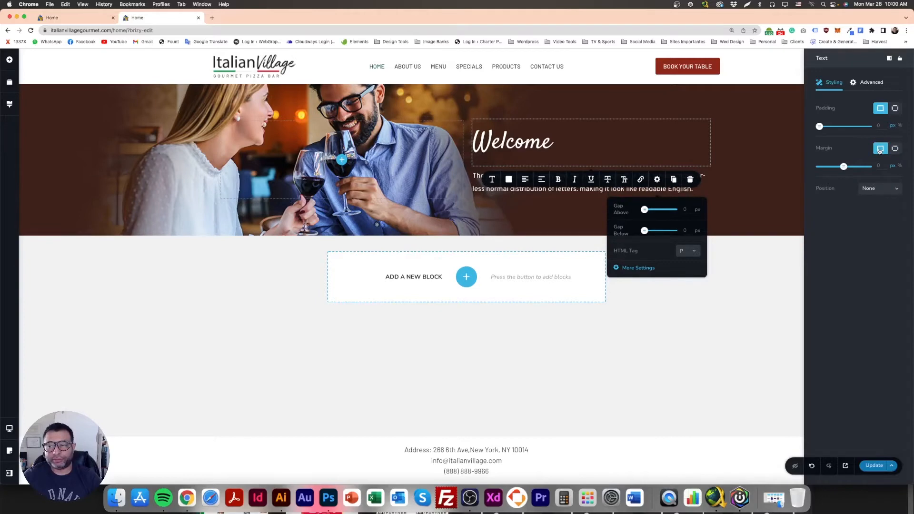
Reopen the Welcome heading's detailed styling settings and switch its margin to separate values for each side
left_click(515, 146)
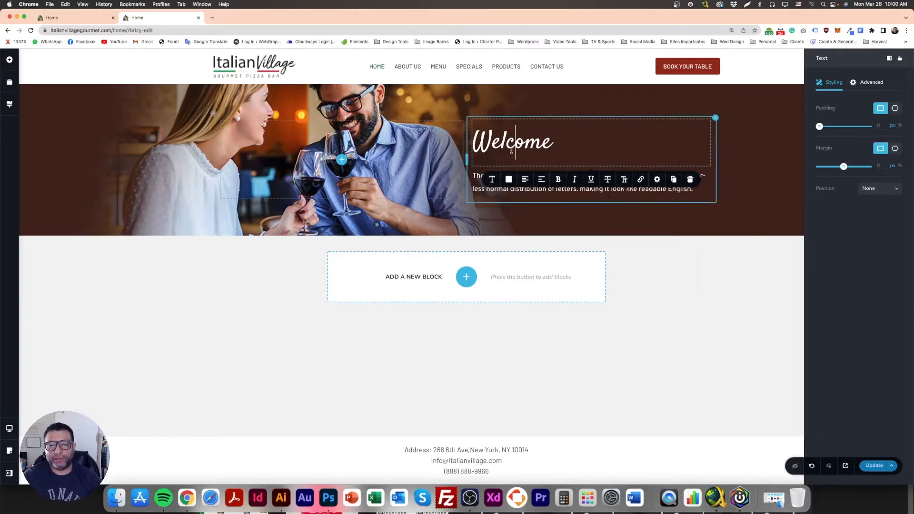
double_click(524, 140)
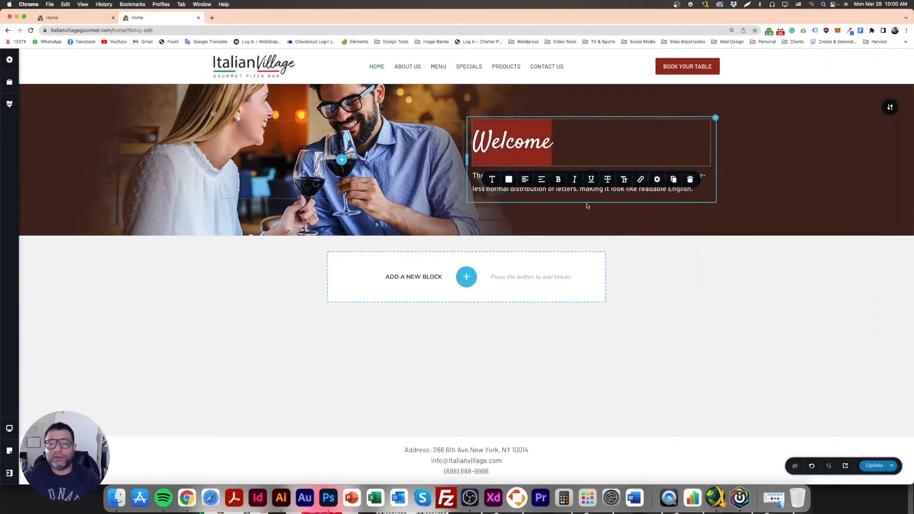
left_click(529, 144)
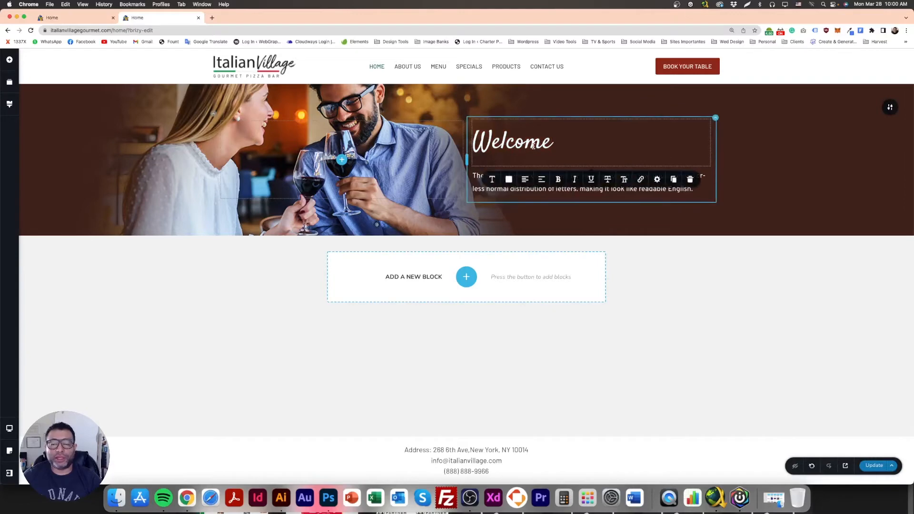
left_click(556, 147)
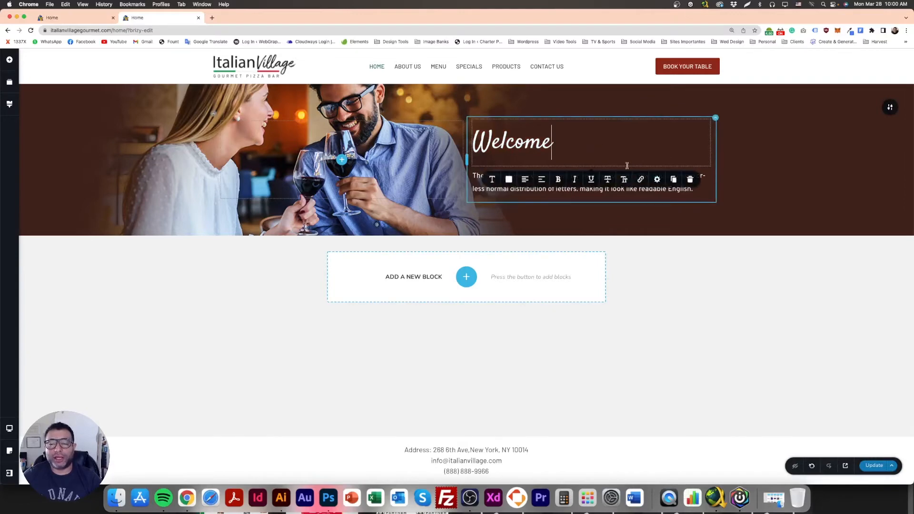
left_click(658, 179)
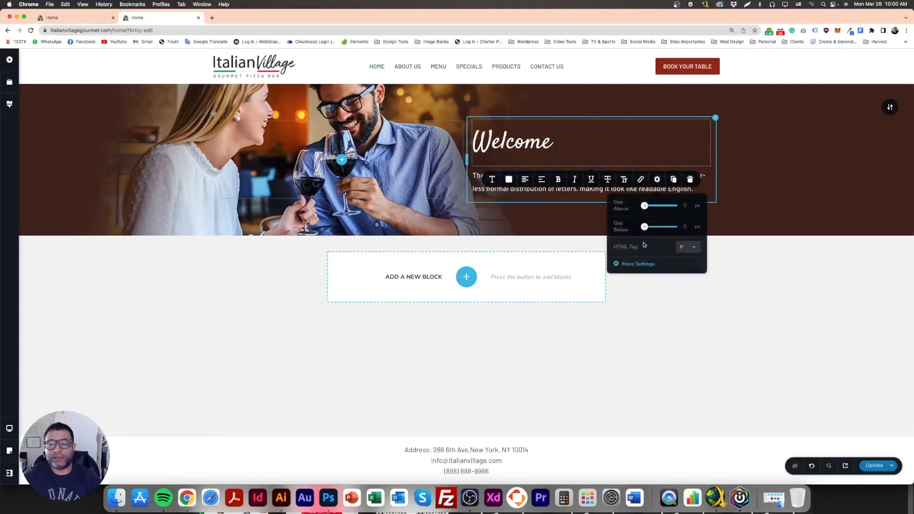
left_click(635, 264)
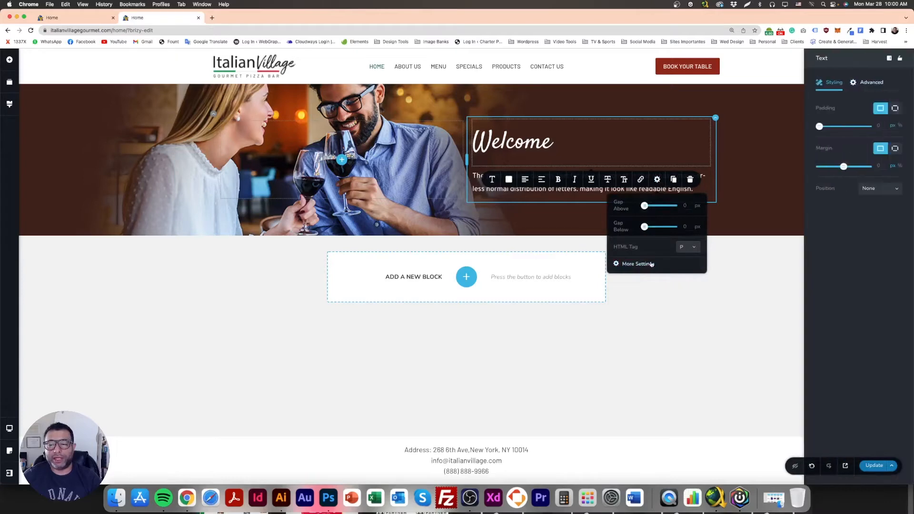
left_click(894, 149)
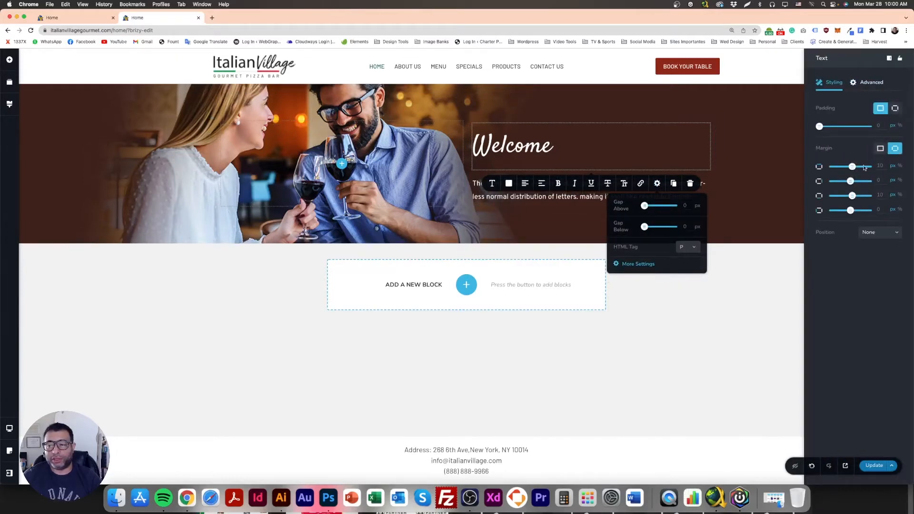
Set the Welcome heading's top margin to 0 px and its bottom margin to -30 px
double_click(879, 166)
type("0")
double_click(879, 194)
type("0")
left_click_drag(852, 196, 844, 195)
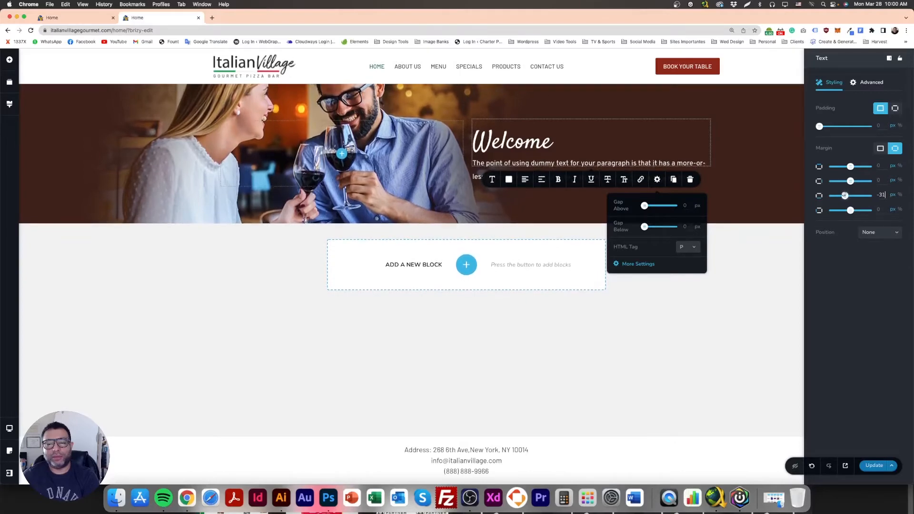
left_click_drag(850, 167, 851, 167)
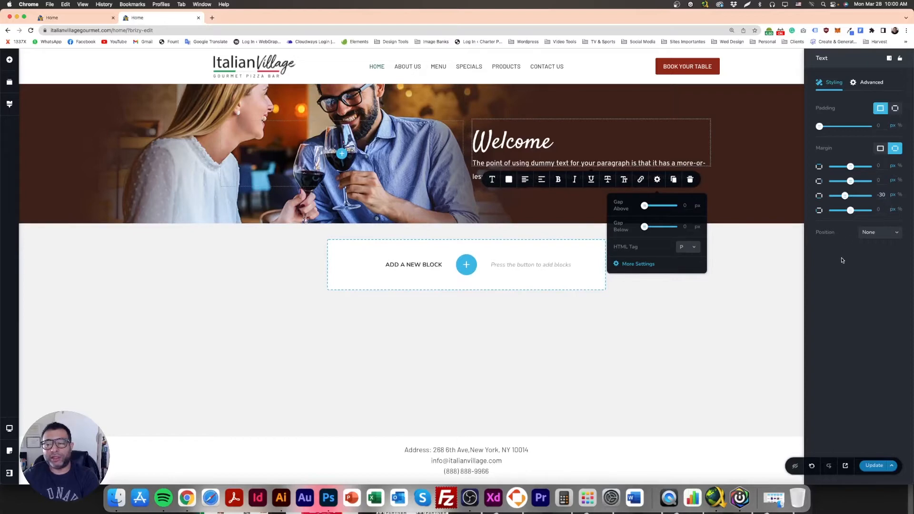
left_click(714, 296)
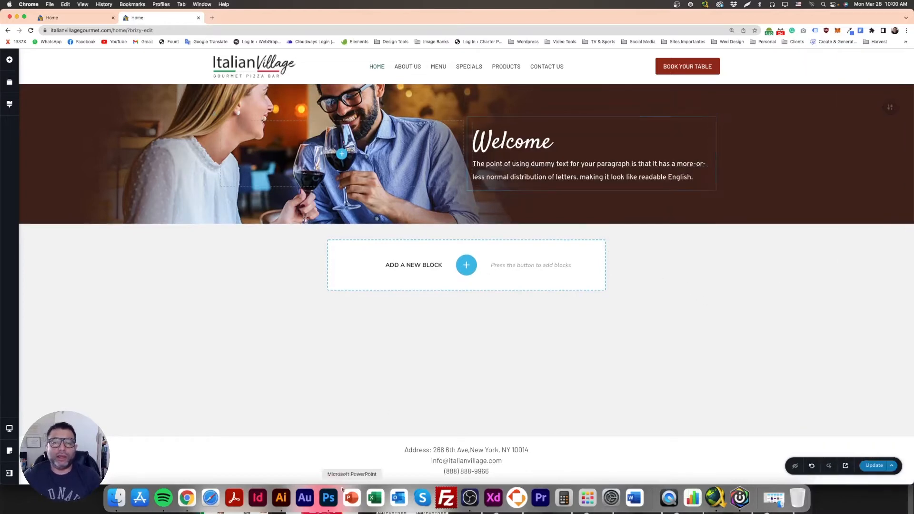
Copy the paragraph under Welcome from the Photoshop mockup and replace the dummy paragraph in Brizy's hero block with it
left_click(329, 499)
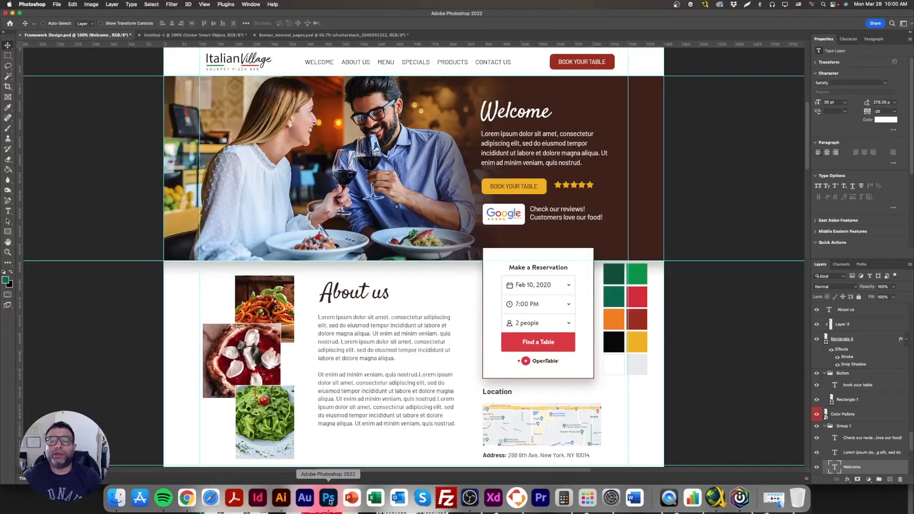
double_click(532, 137)
key("super+c")
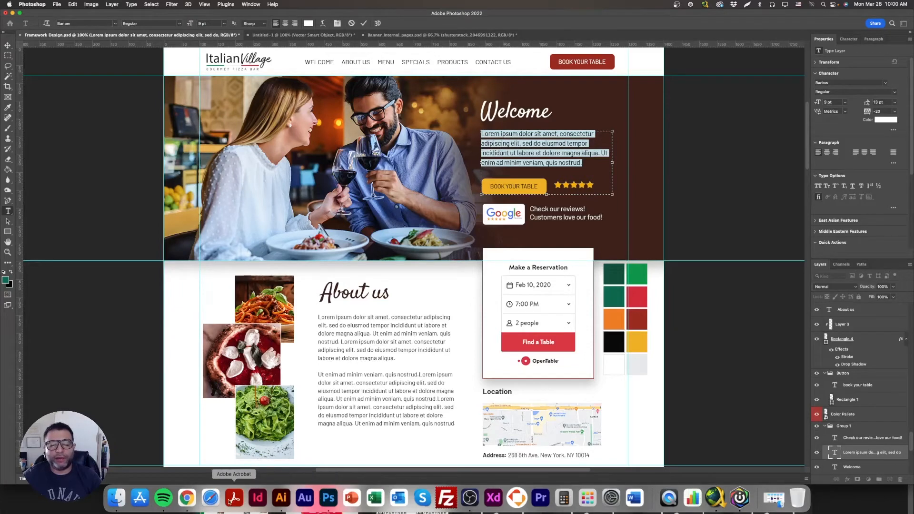
left_click(186, 497)
left_click(527, 168)
key("super+a")
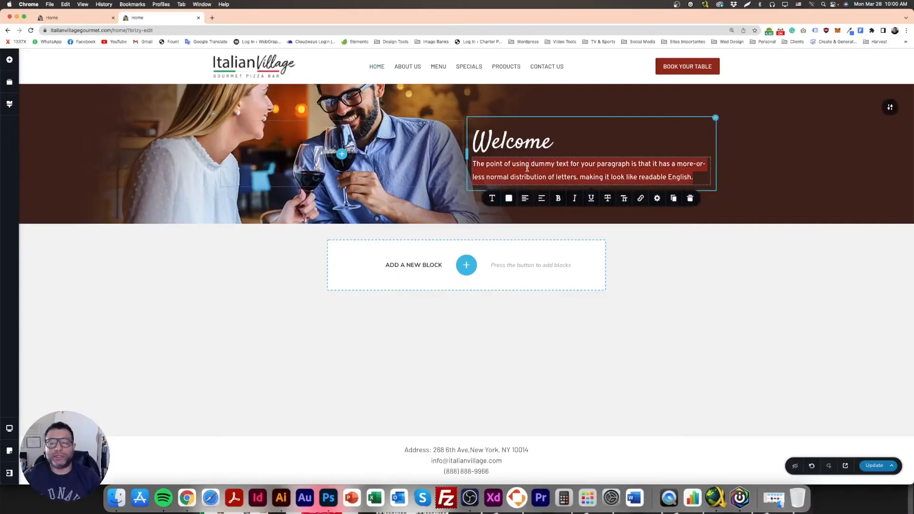
key("super+v")
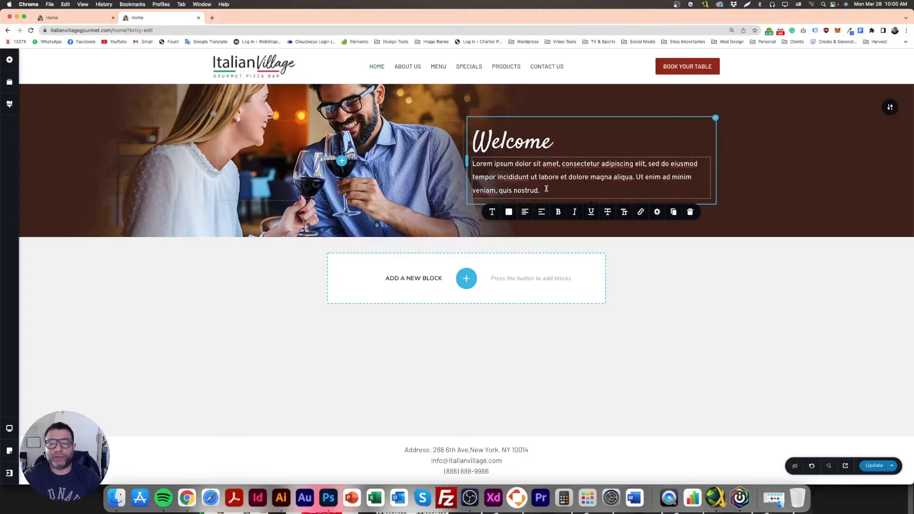
left_click(593, 314)
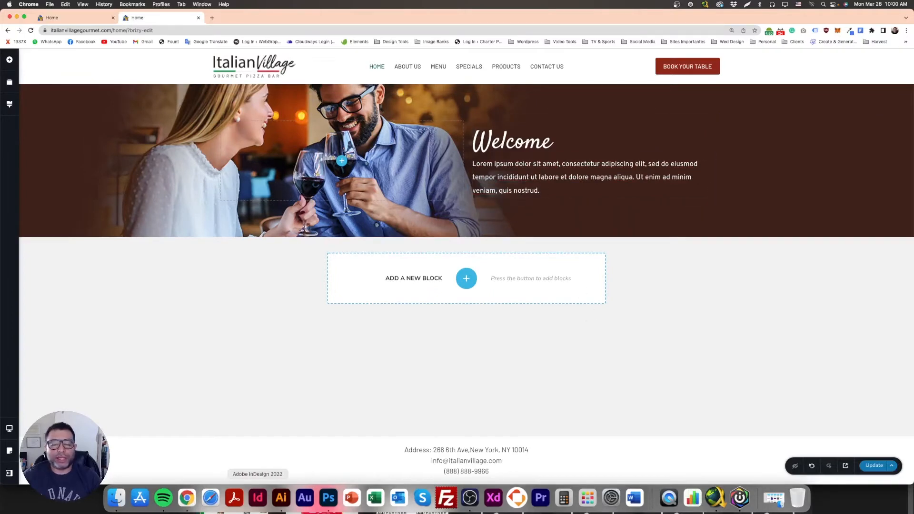
Check the hero layout in the Photoshop mockup, return to Brizy in Chrome and add a two-column Row below the hero paragraph
left_click(329, 497)
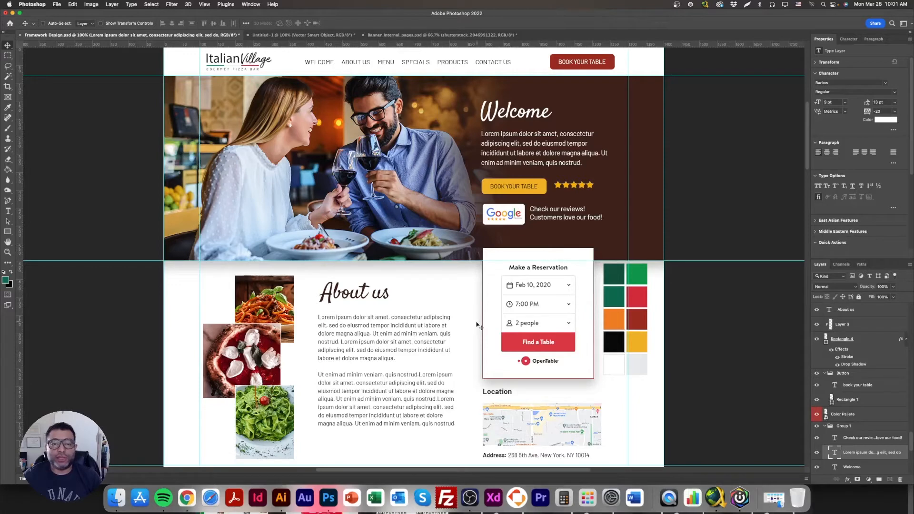
left_click(187, 497)
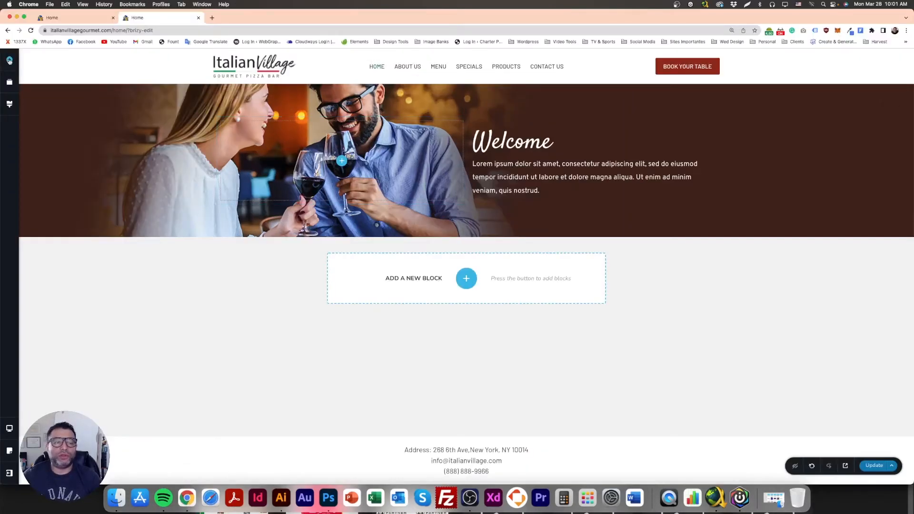
left_click(9, 61)
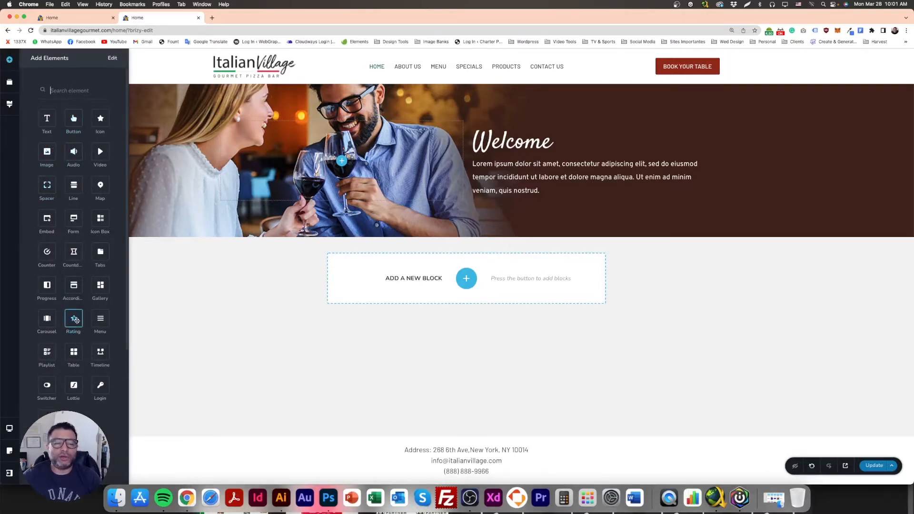
scroll(75, 318, "down", 1)
scroll(77, 317, "down", 1)
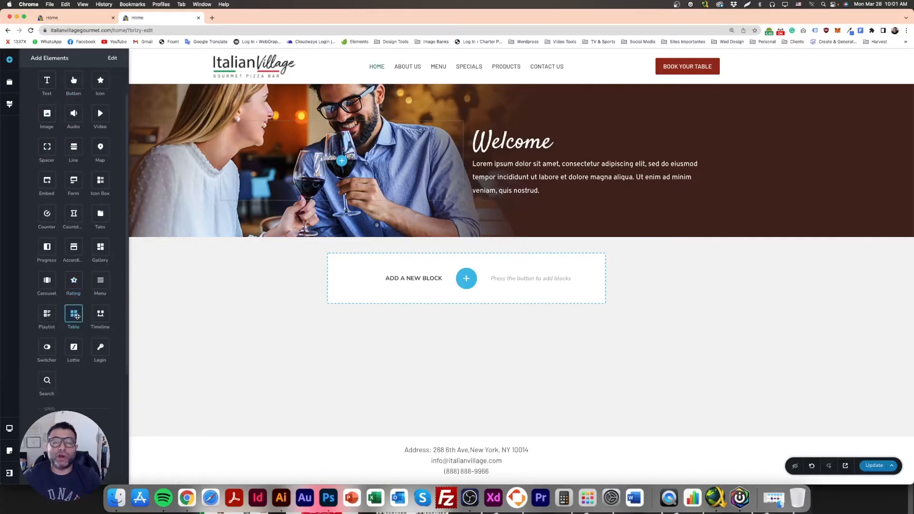
scroll(48, 328, "down", 5)
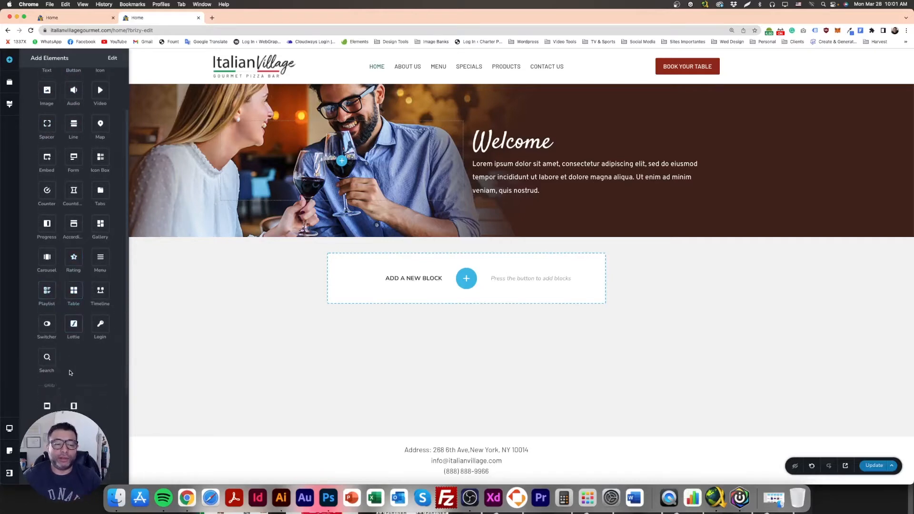
left_click_drag(46, 334, 515, 191)
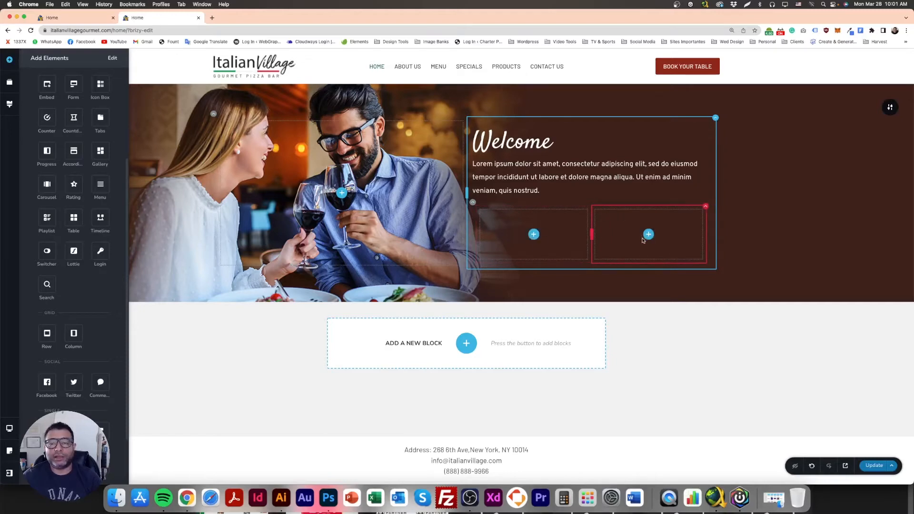
Add a Button element to the new row's left column and a Rating element to its right column
scroll(73, 143, "up", 5)
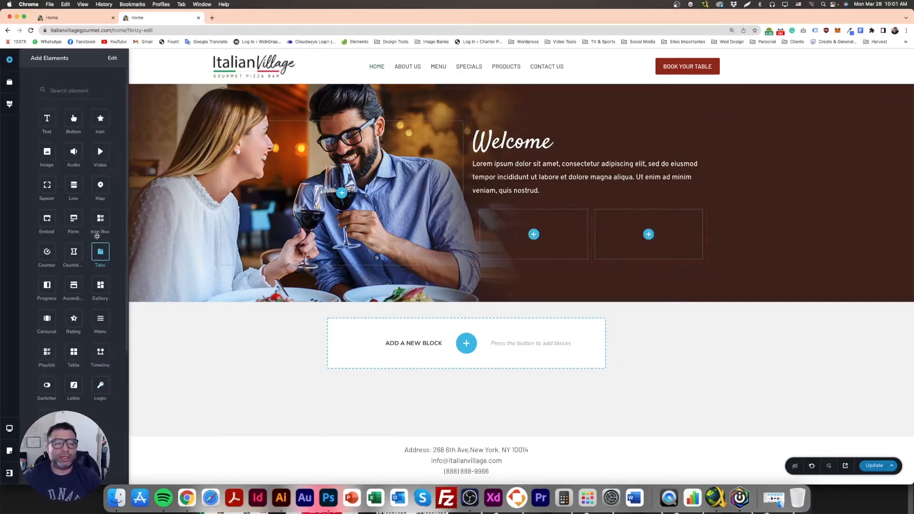
left_click_drag(73, 119, 534, 243)
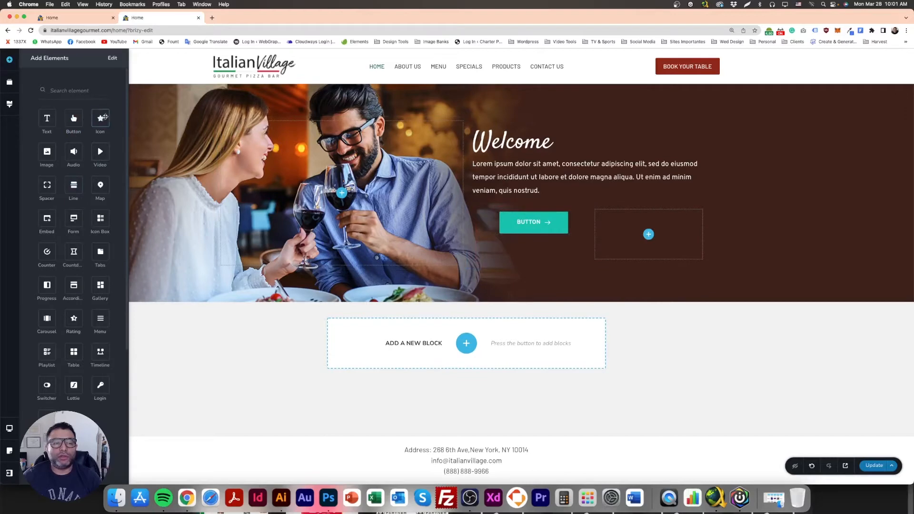
left_click_drag(74, 323, 650, 239)
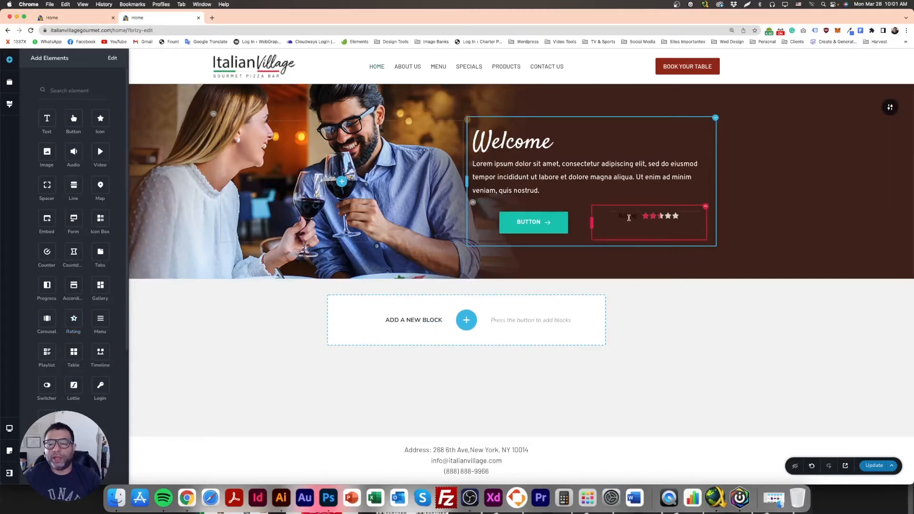
left_click(548, 222)
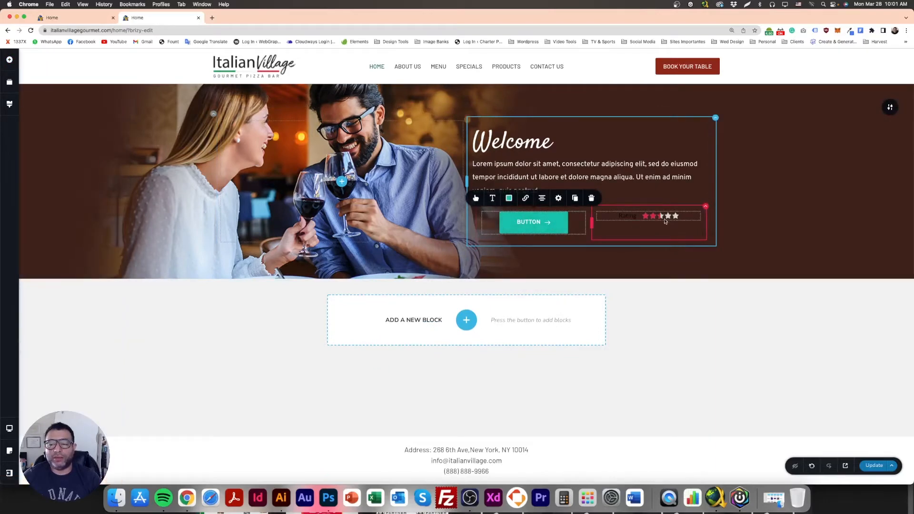
left_click(654, 312)
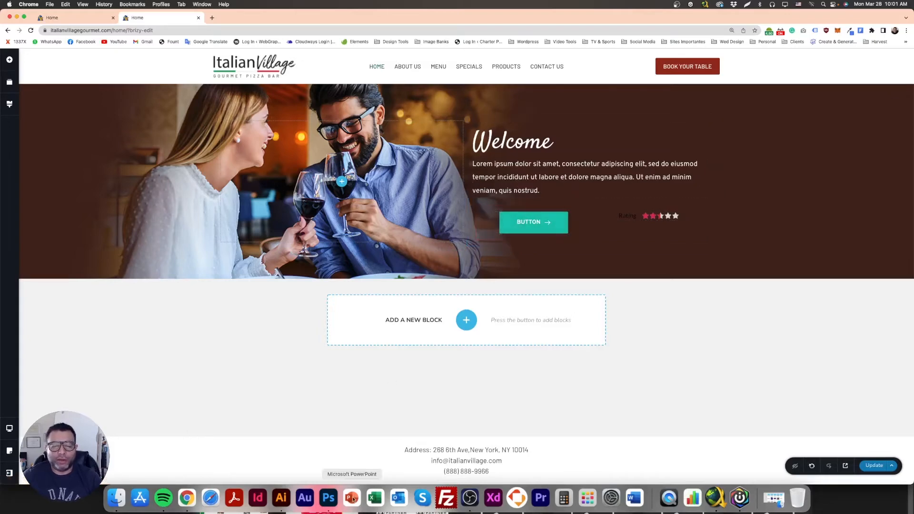
Sample the yellow #efb024 of the hero's BOOK YOUR TABLE button in the Photoshop mockup as foreground colour, and return to Brizy in Chrome
left_click(328, 497)
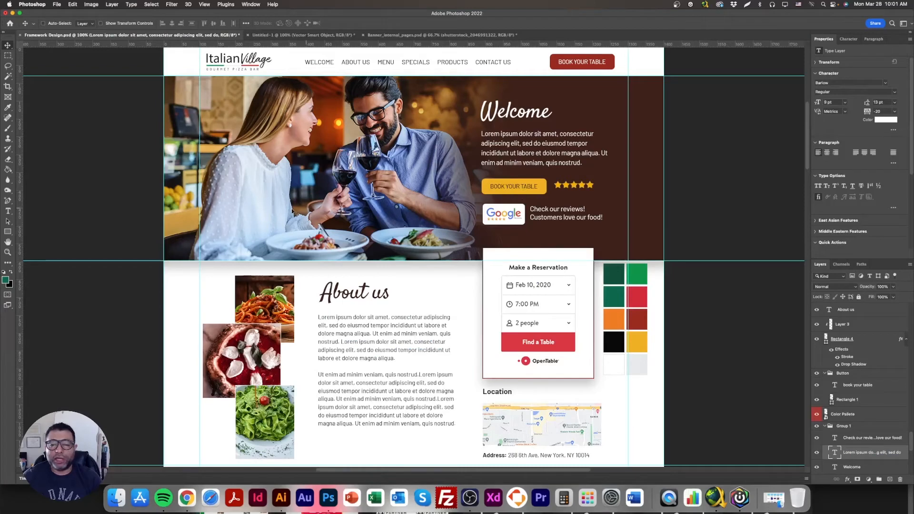
left_click(6, 279)
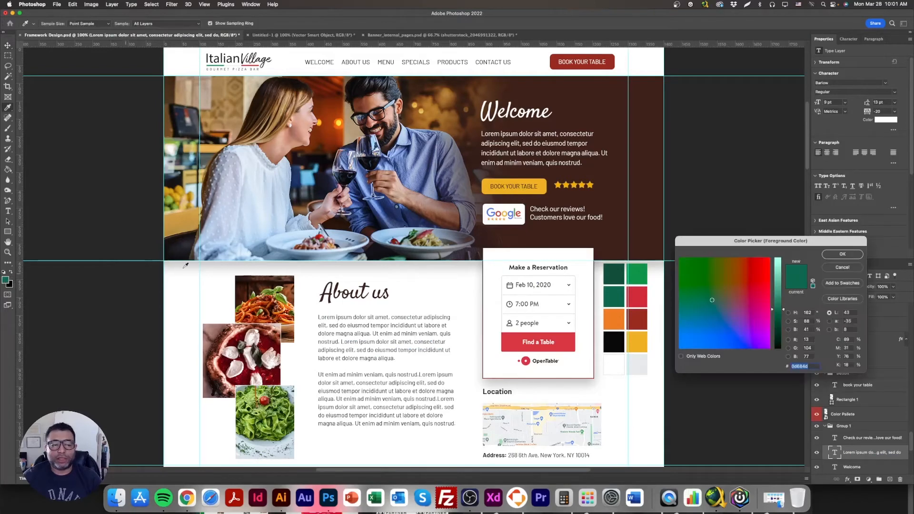
left_click(541, 183)
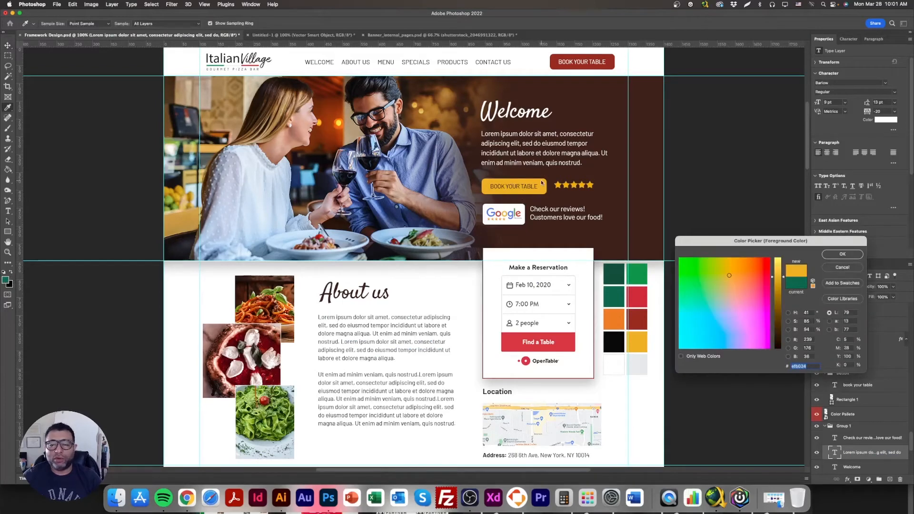
left_click(842, 254)
left_click(186, 497)
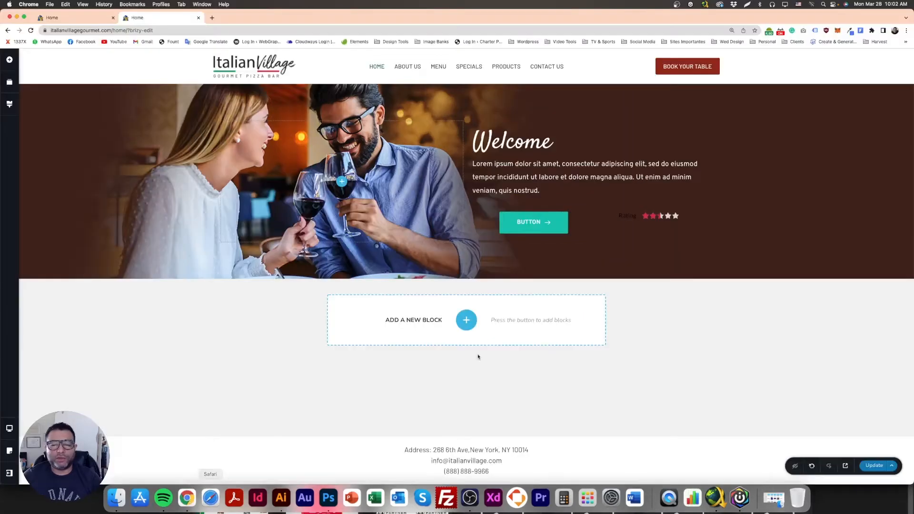
Set the background colour of the hero block's button to #EFB024
left_click(562, 222)
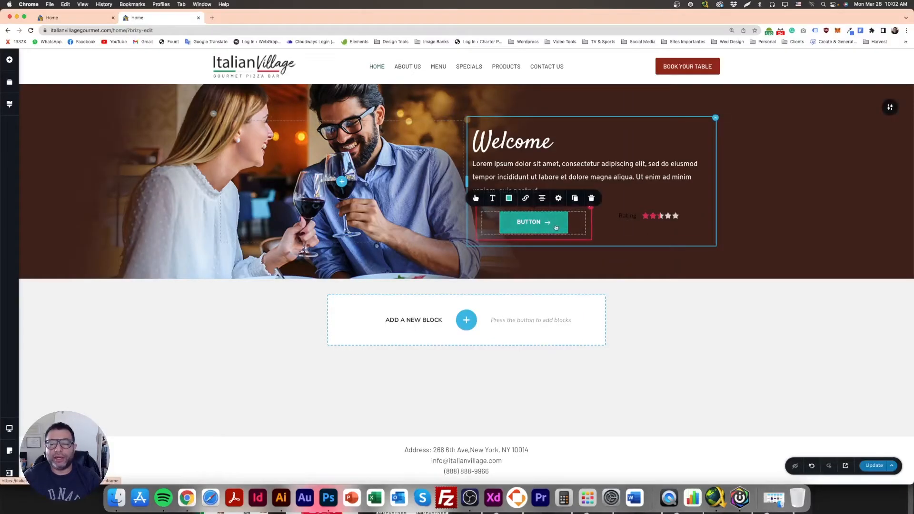
left_click(509, 199)
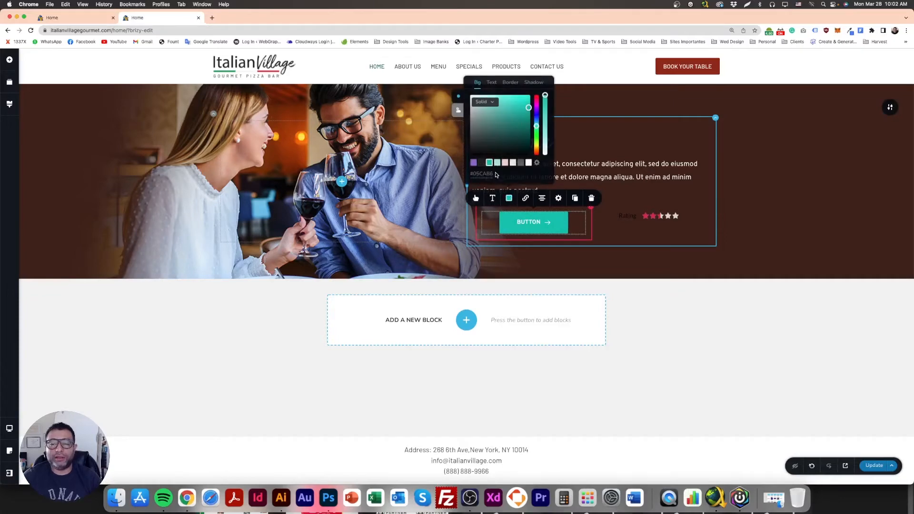
left_click_drag(472, 174, 506, 174)
type("#EFB024")
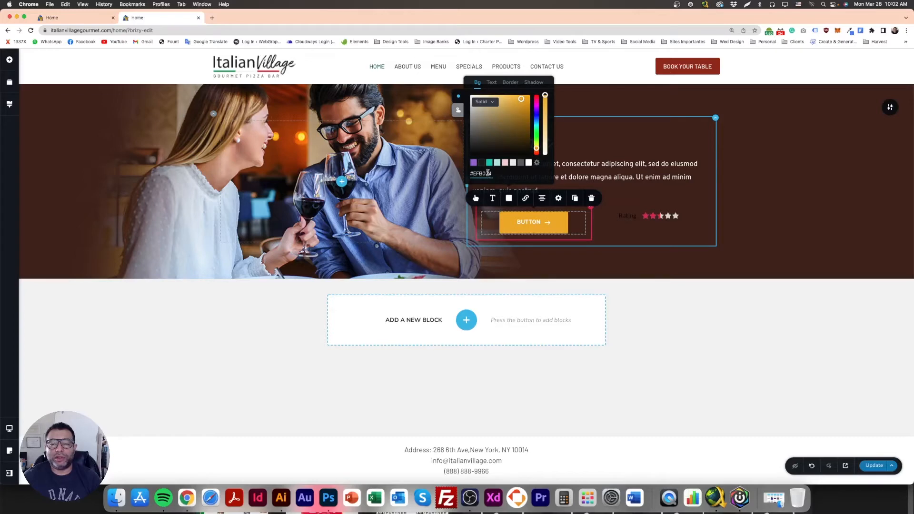
Check the button shape in the Photoshop mockup, then give the Brizy hero button a 10 px corner radius and remove its border
left_click(328, 498)
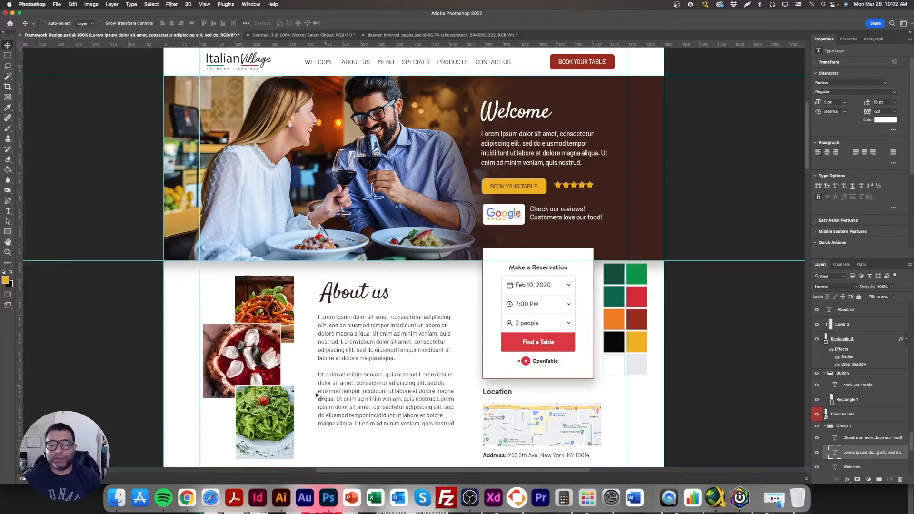
left_click(188, 498)
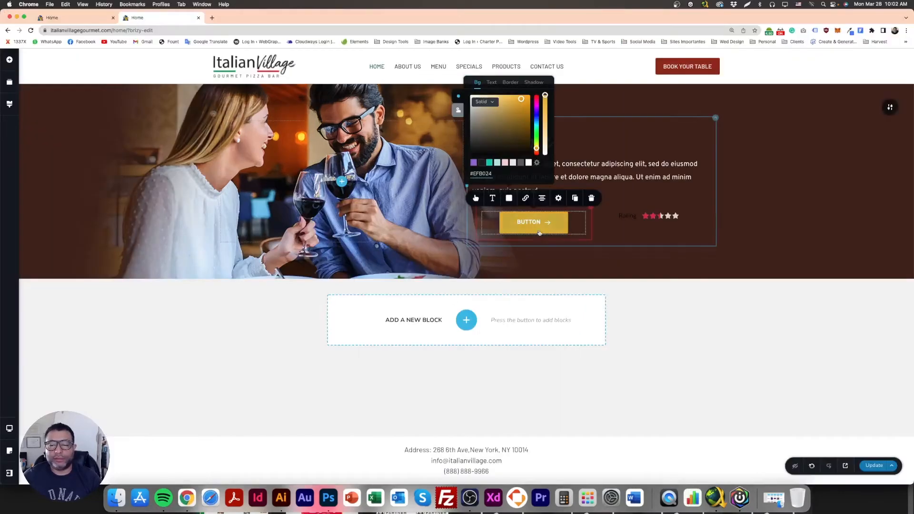
left_click(561, 222)
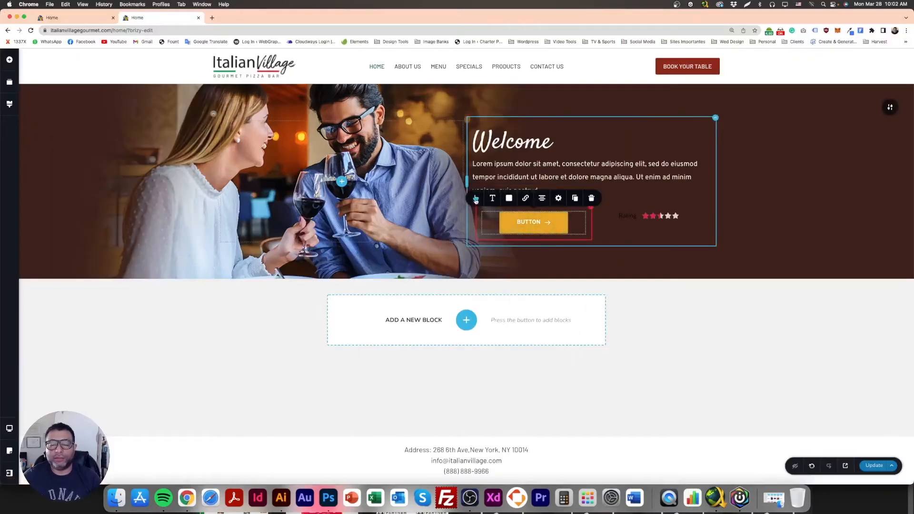
left_click(475, 198)
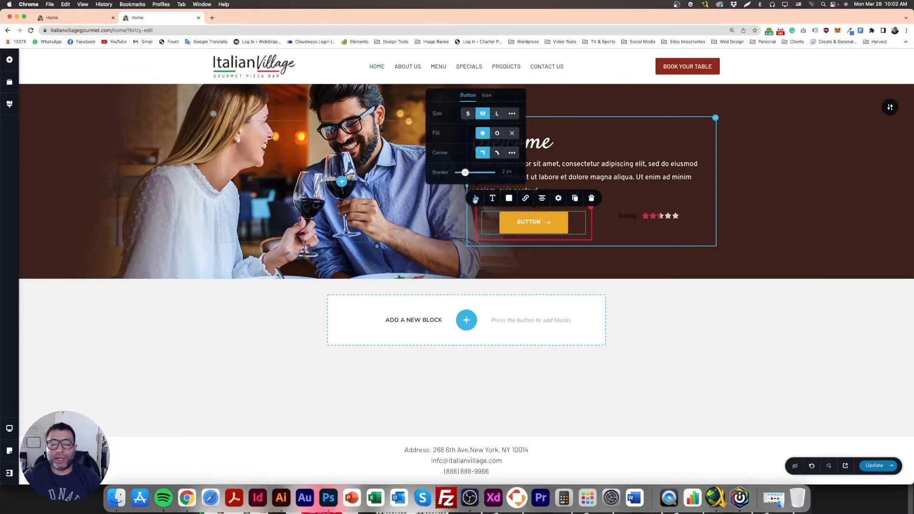
left_click(511, 153)
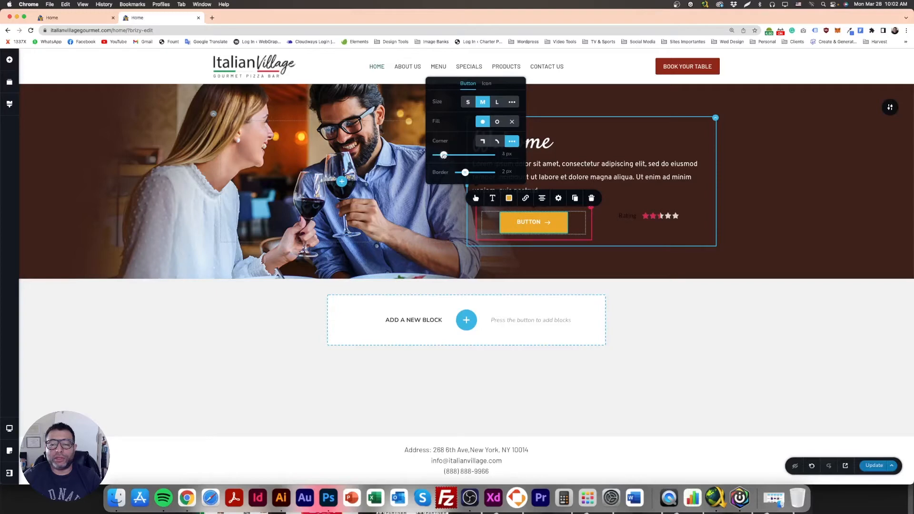
left_click_drag(443, 155, 458, 160)
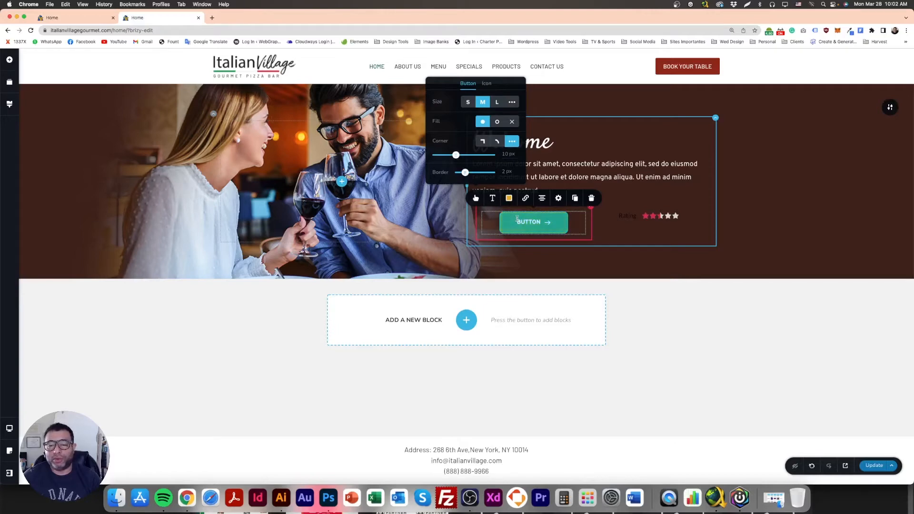
left_click_drag(466, 173, 451, 176)
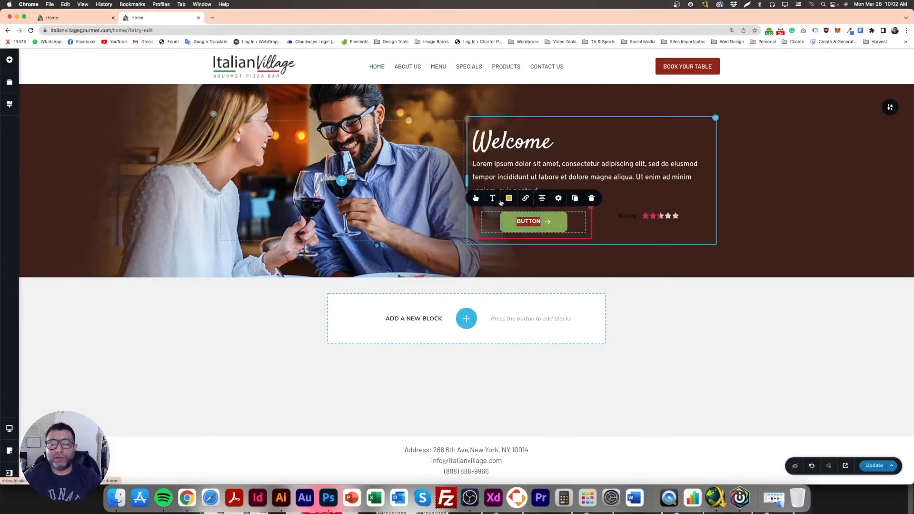
Set the hero button's text colour to the dark palette swatch #1C1C1C
mouse_move(510, 199)
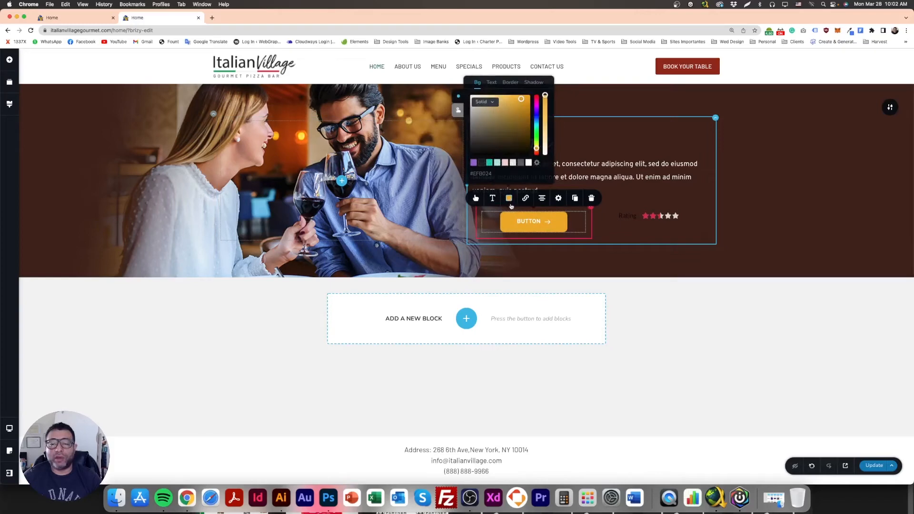
left_click(492, 84)
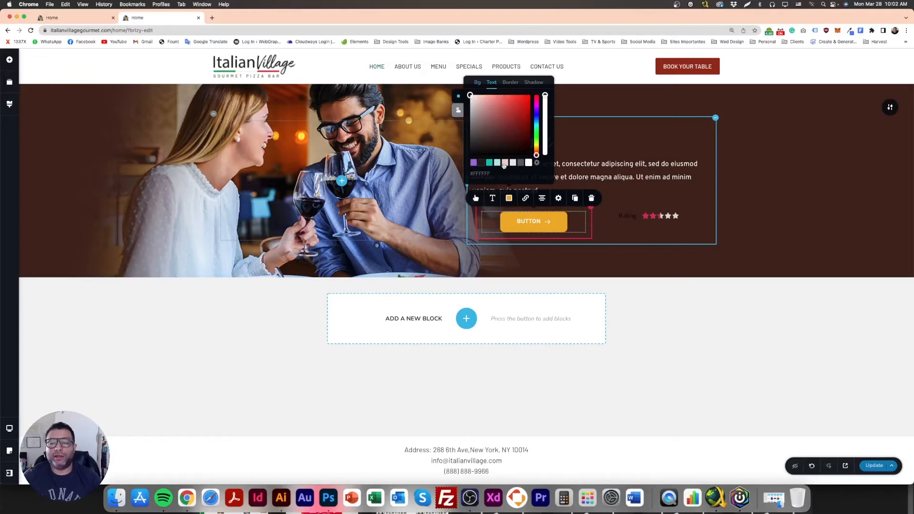
left_click(482, 164)
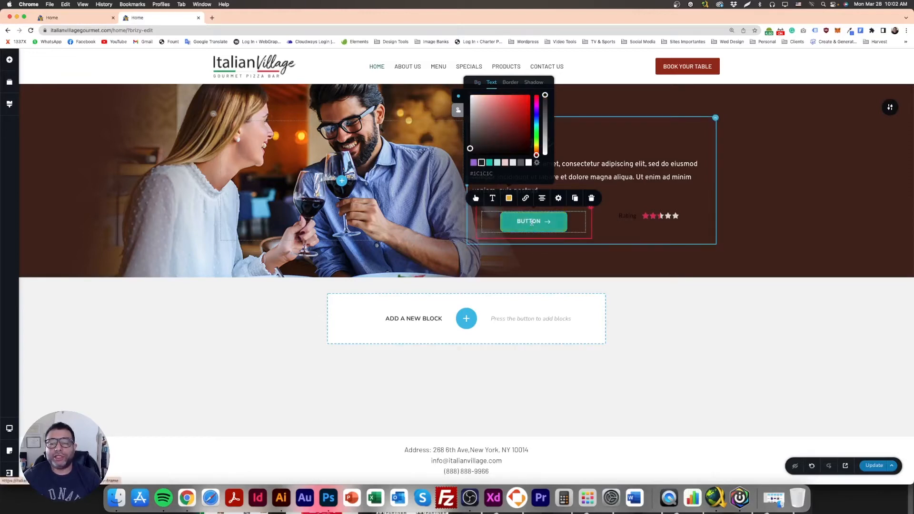
Check the button wording in the Photoshop mockup and change the Brizy hero button's label to "BOOK YOUR TABLE"
left_click(333, 497)
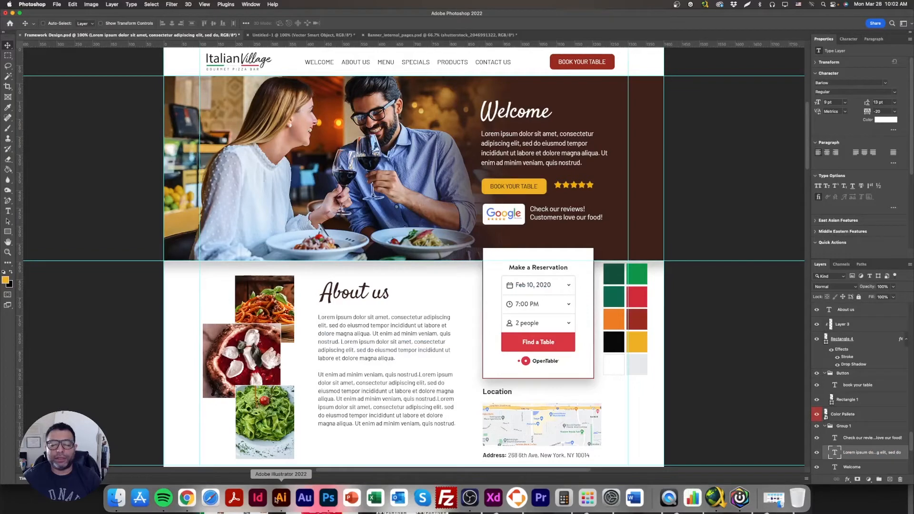
left_click(188, 497)
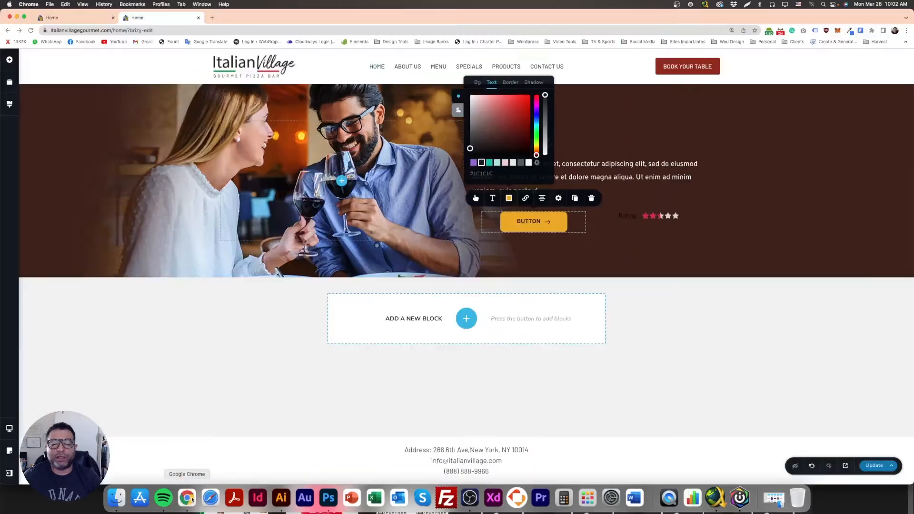
double_click(528, 222)
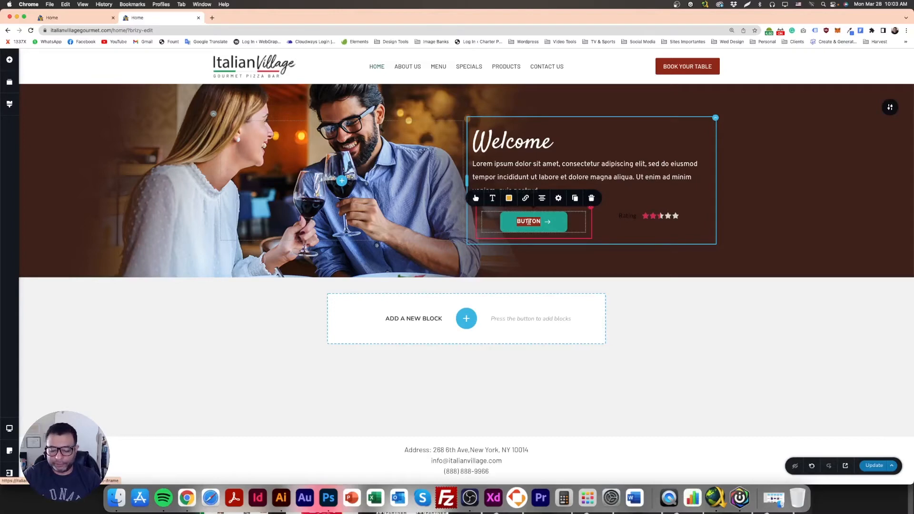
key("BackSpace")
type("BOOK YOUR TABLE")
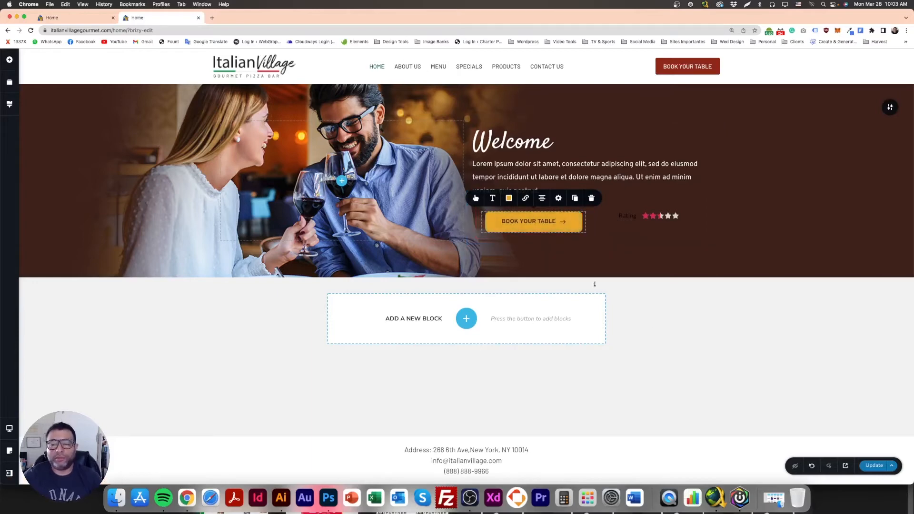
left_click(639, 318)
Set the hero button label's font weight to Normal and update the page
left_click(535, 222)
triple_click(535, 221)
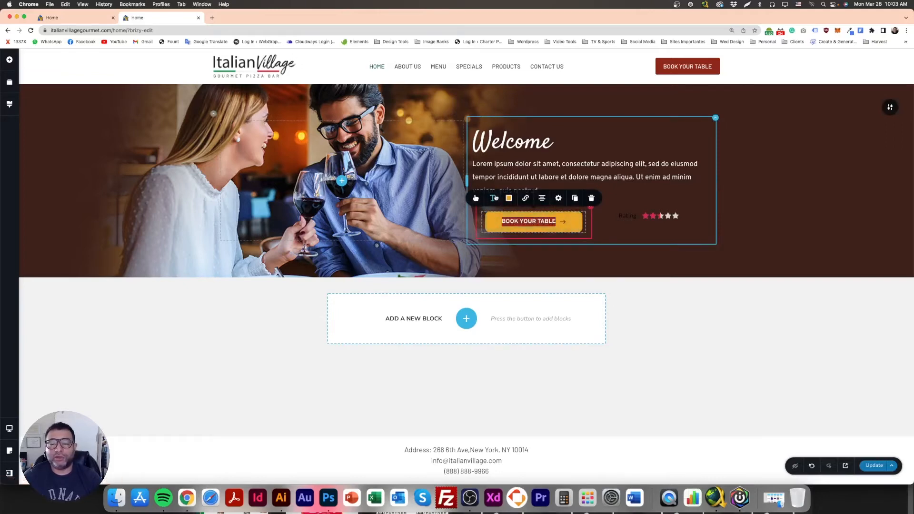
left_click(494, 198)
left_click(555, 142)
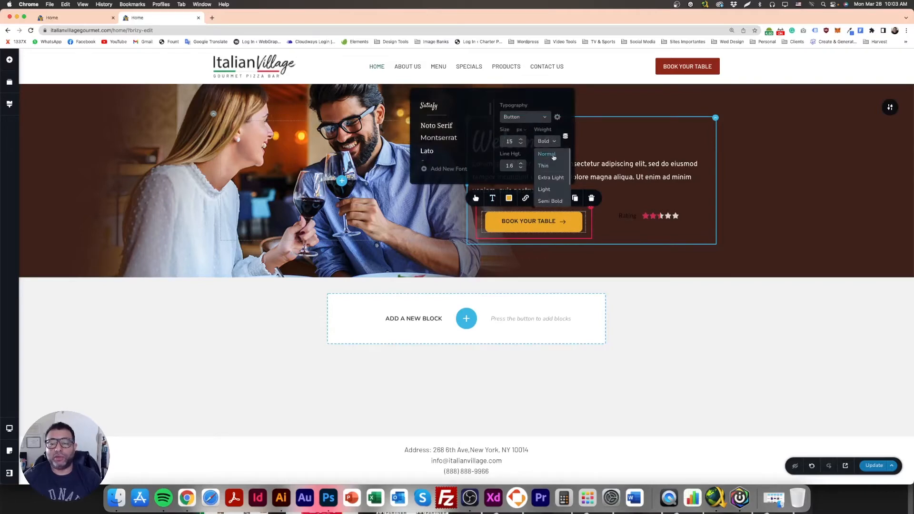
left_click(554, 157)
left_click(623, 307)
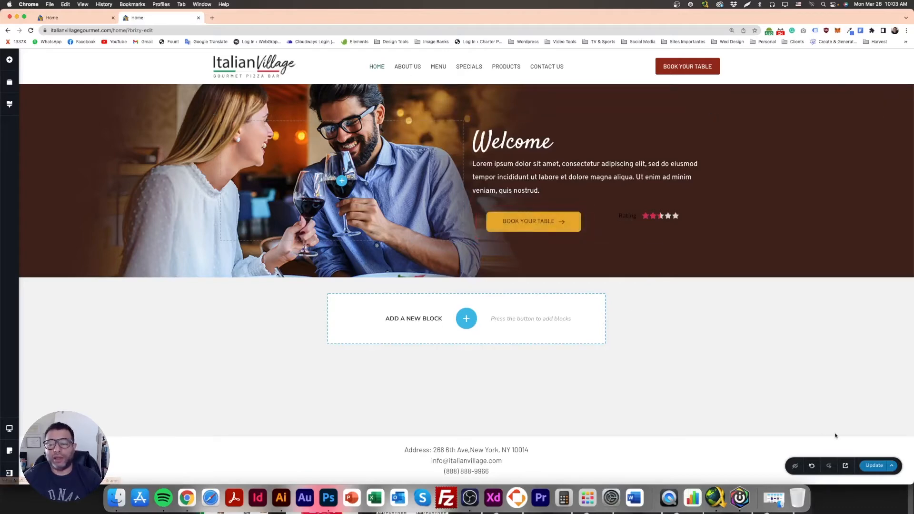
left_click(870, 466)
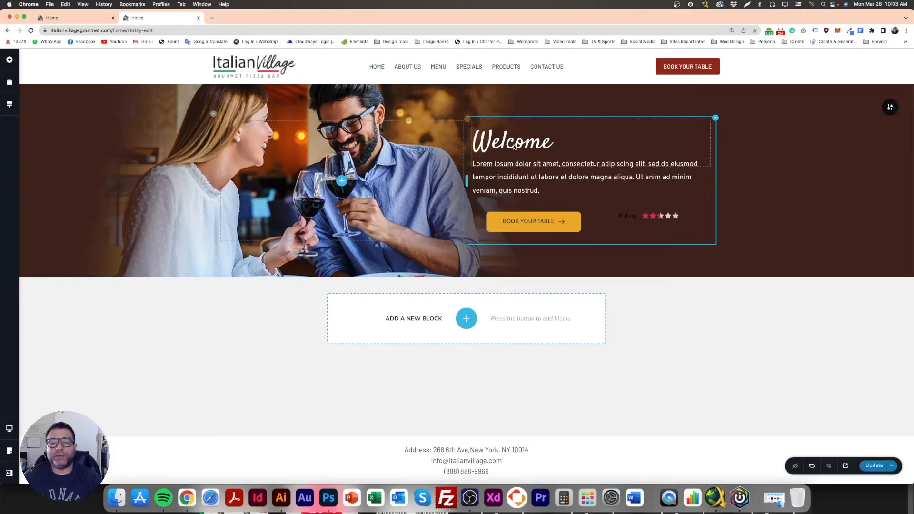
Add the Google font Barlow to the site's fonts from the global Paragraph style and close the font dialog
left_click(10, 104)
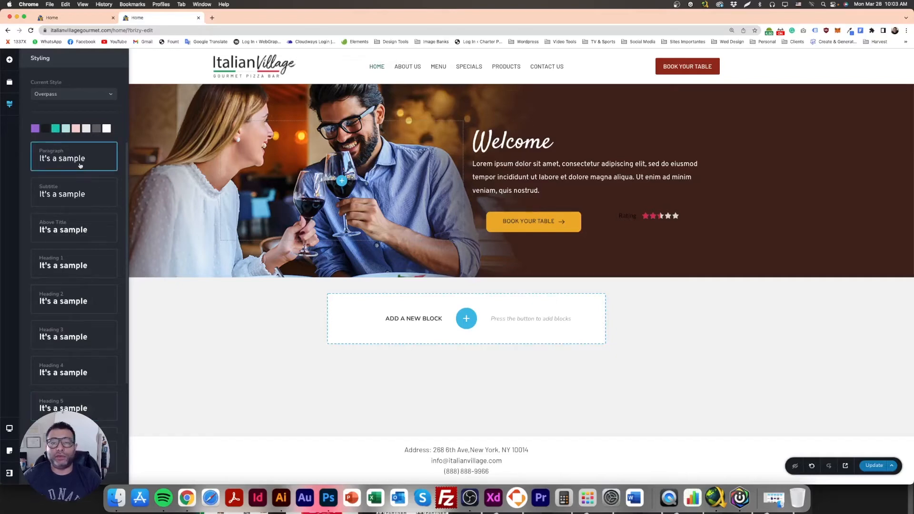
left_click(49, 160)
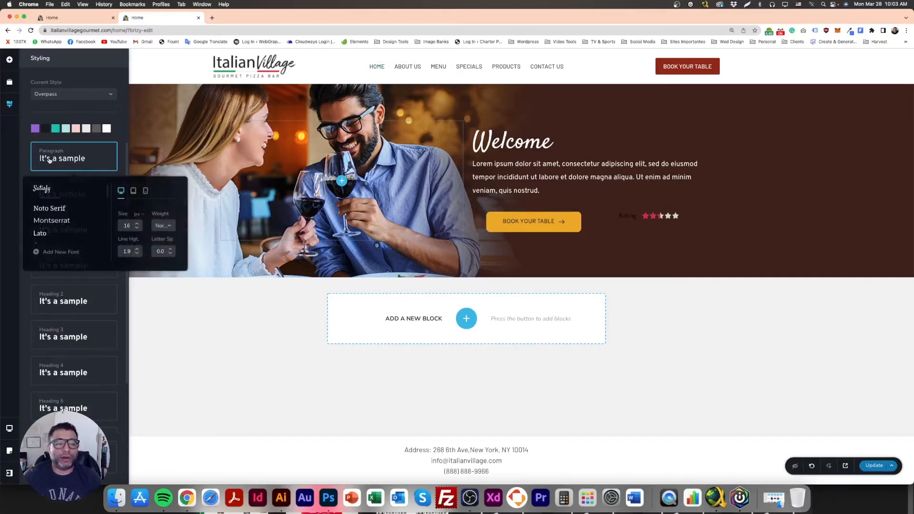
left_click(64, 258)
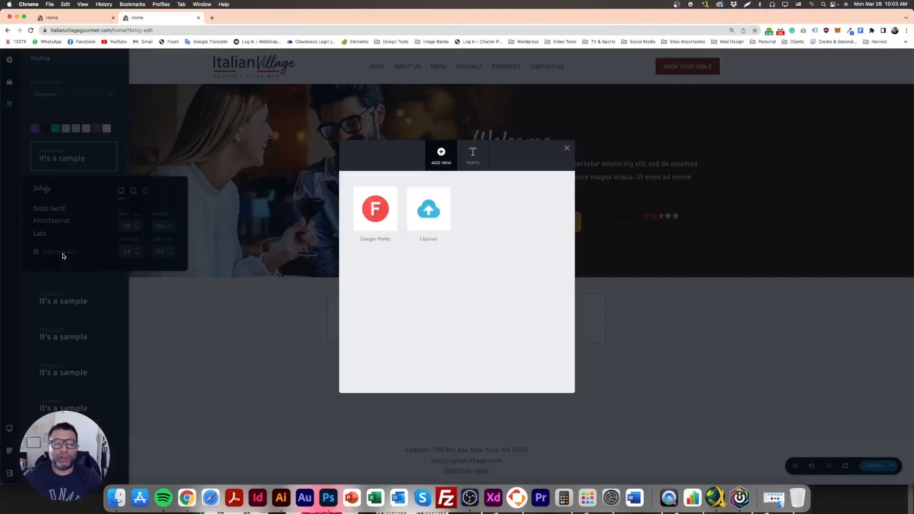
left_click(371, 211)
left_click(501, 222)
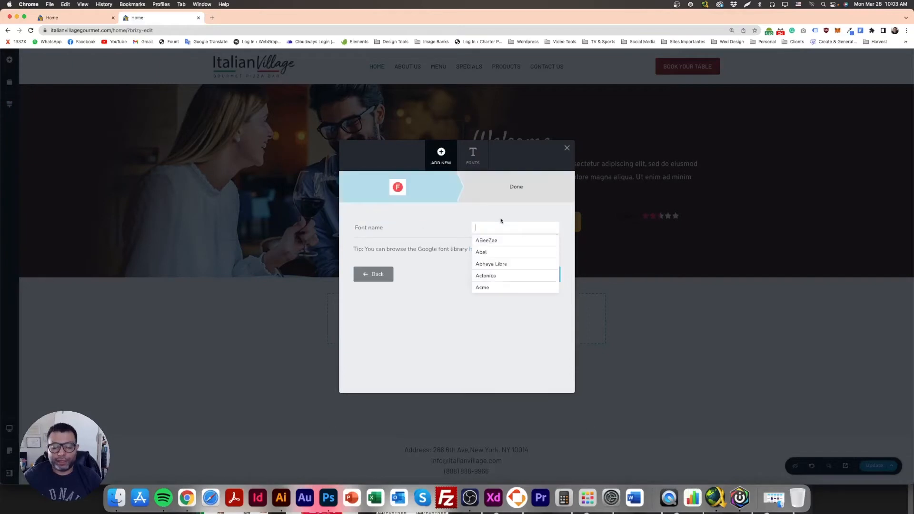
type("BARLOW")
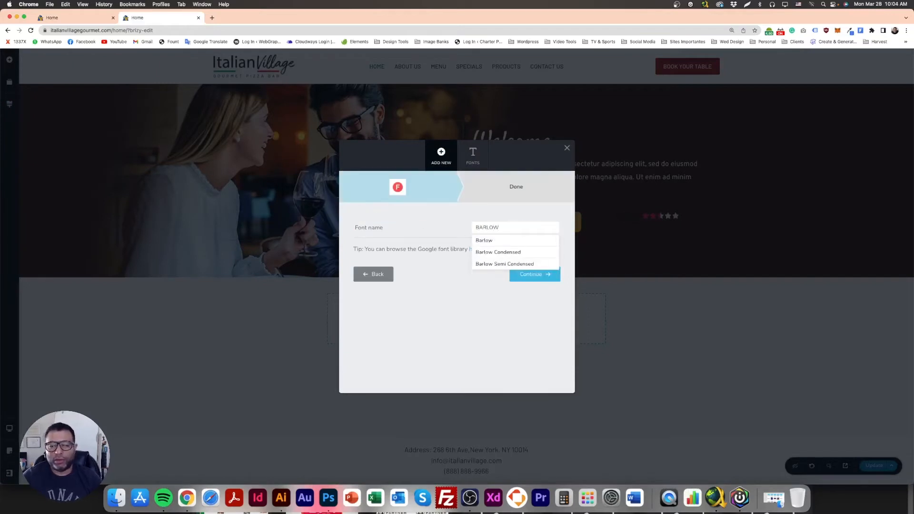
left_click(492, 242)
left_click(541, 278)
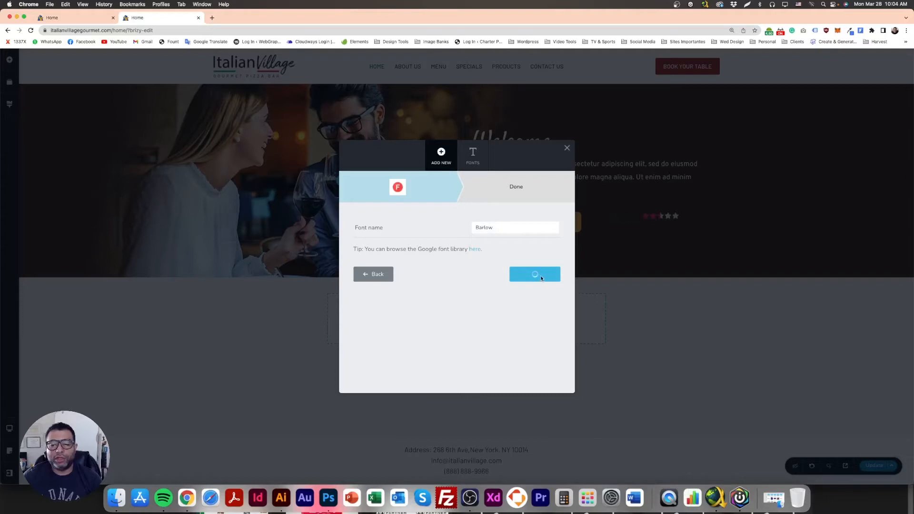
left_click(454, 337)
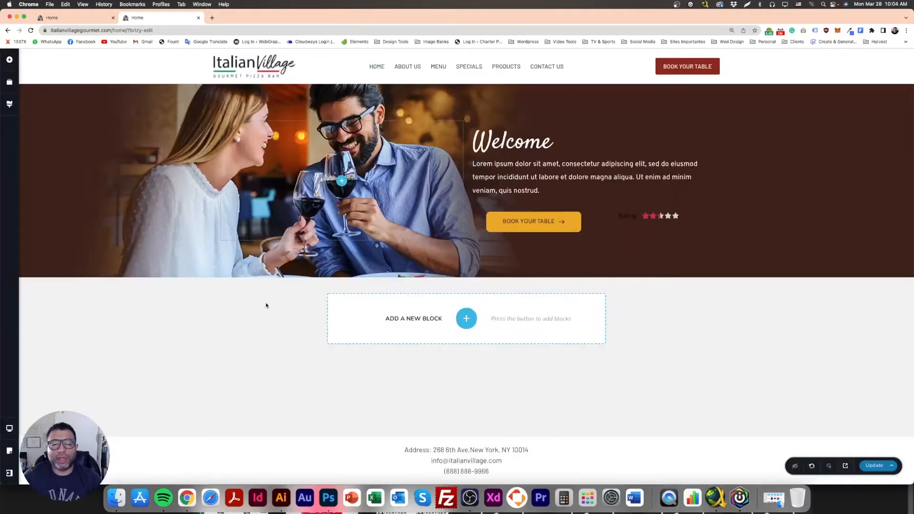
Set the global Paragraph style's font to Barlow
left_click(10, 105)
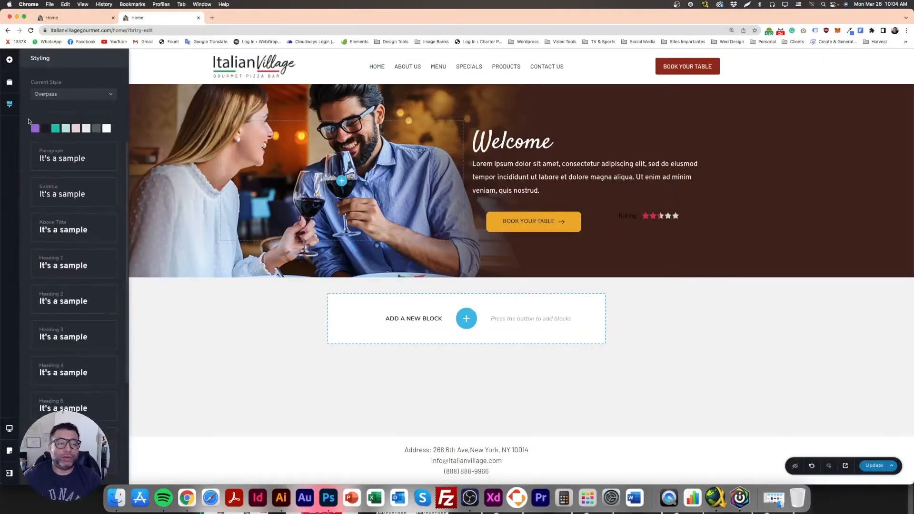
left_click(64, 158)
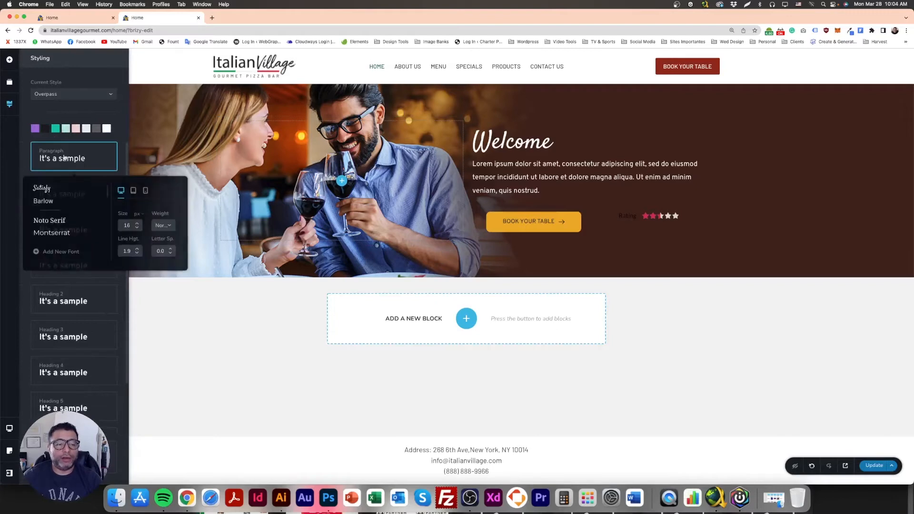
left_click(43, 201)
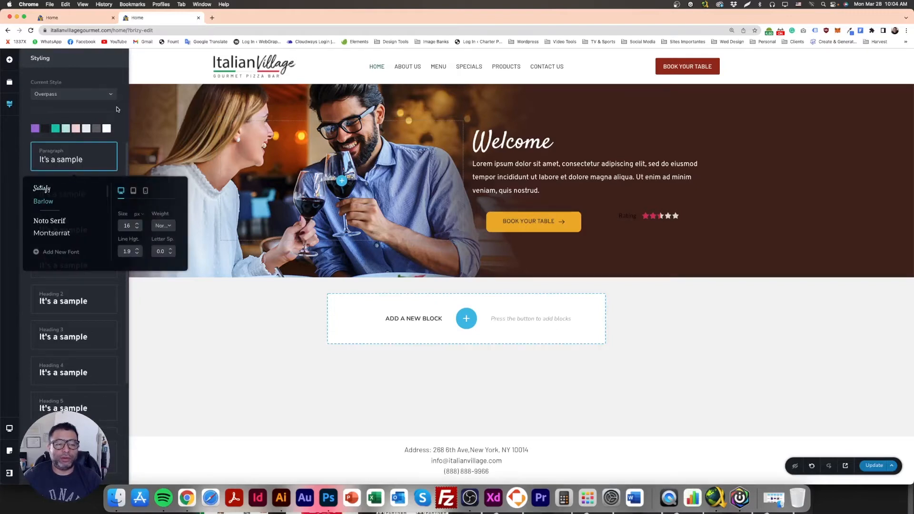
Set the font of the global Subtitle, Above Title and Heading 1 styles to Barlow
left_click(115, 114)
left_click(53, 194)
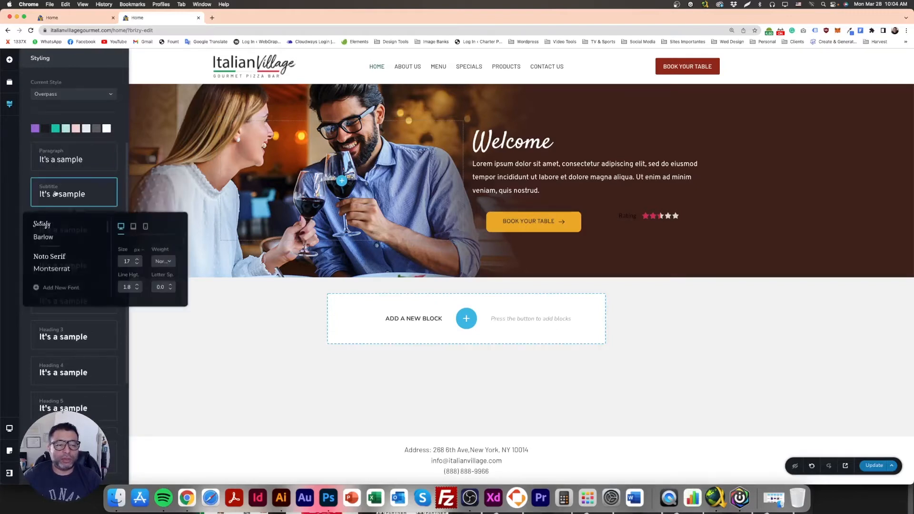
left_click(43, 237)
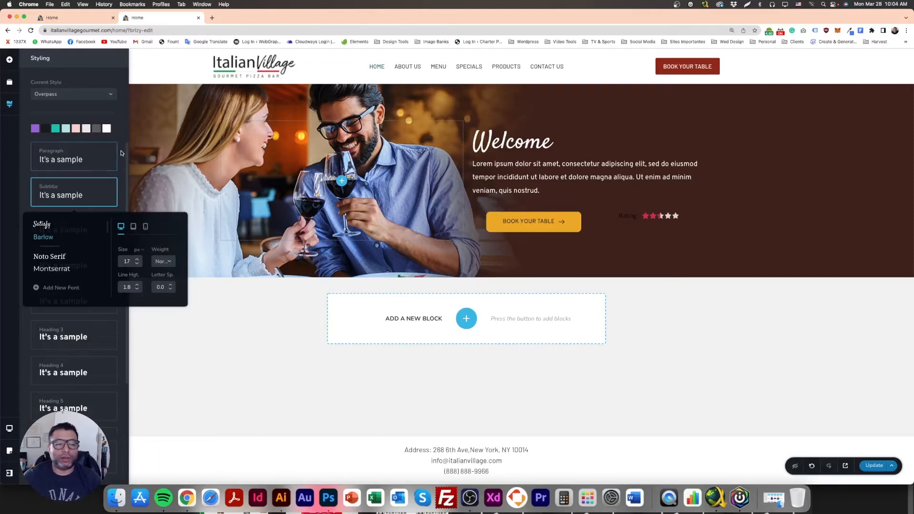
left_click(66, 229)
left_click(53, 275)
left_click(99, 197)
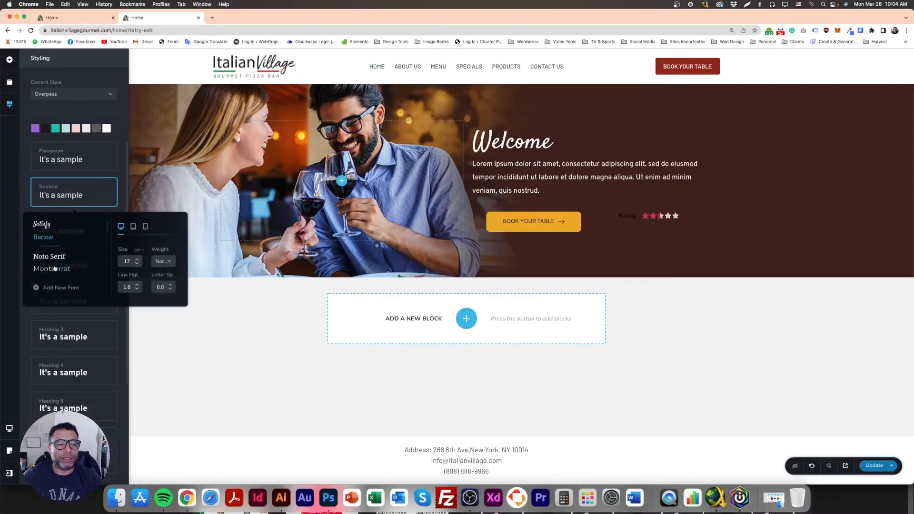
left_click(62, 269)
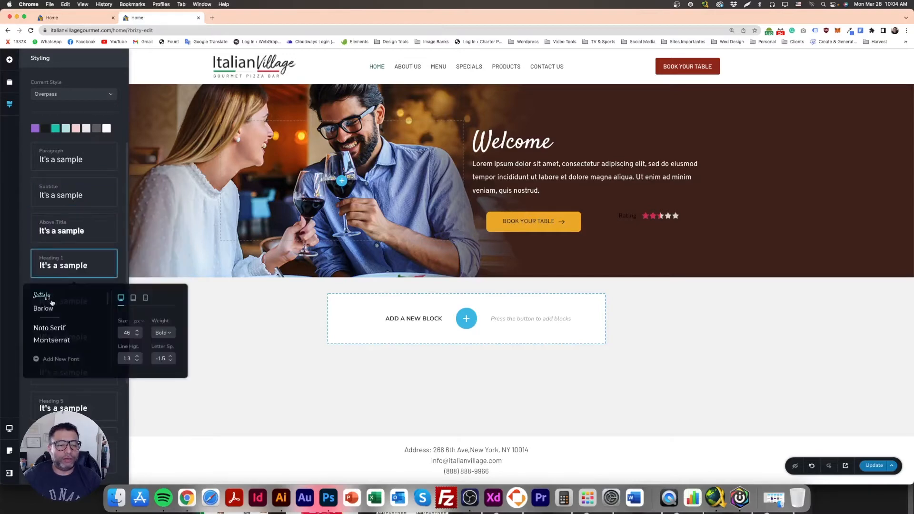
left_click(71, 228)
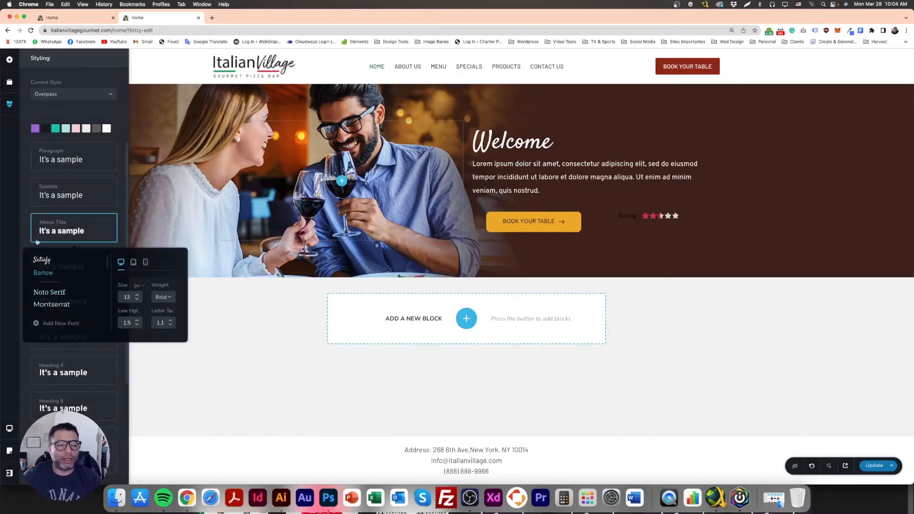
left_click(26, 221)
Set the font of the global Heading 2 through Heading 5 styles to Barlow and close the global styling
left_click(65, 298)
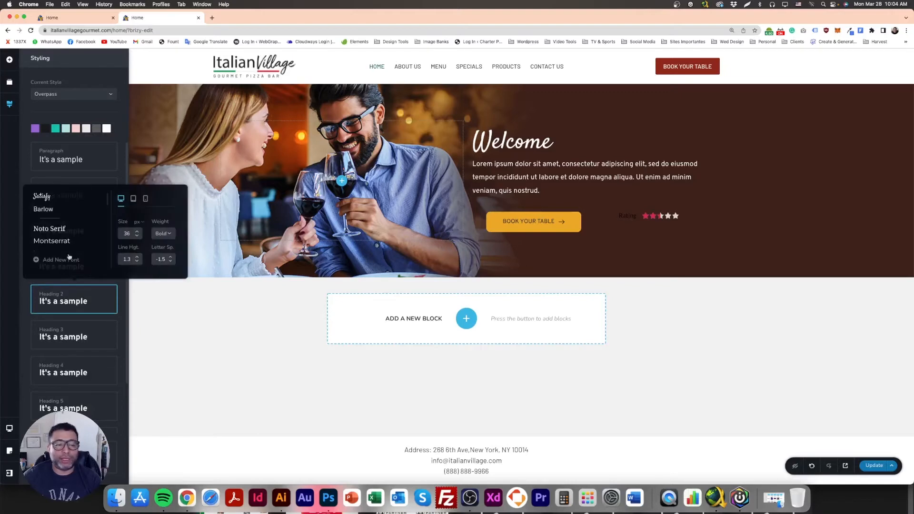
left_click(82, 340)
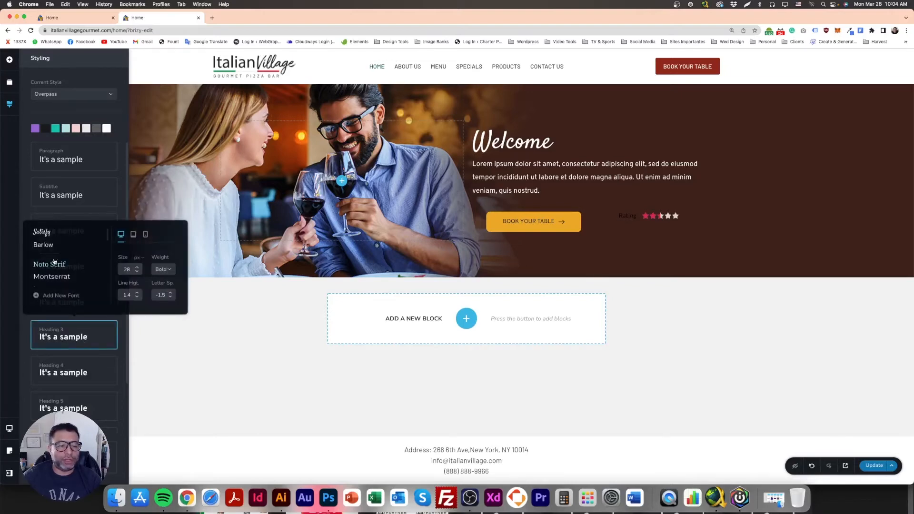
left_click(59, 372)
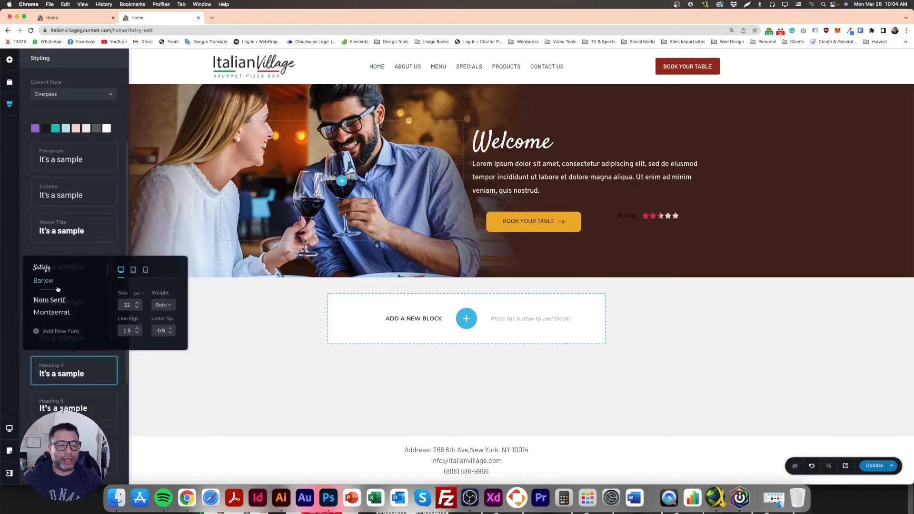
left_click(71, 404)
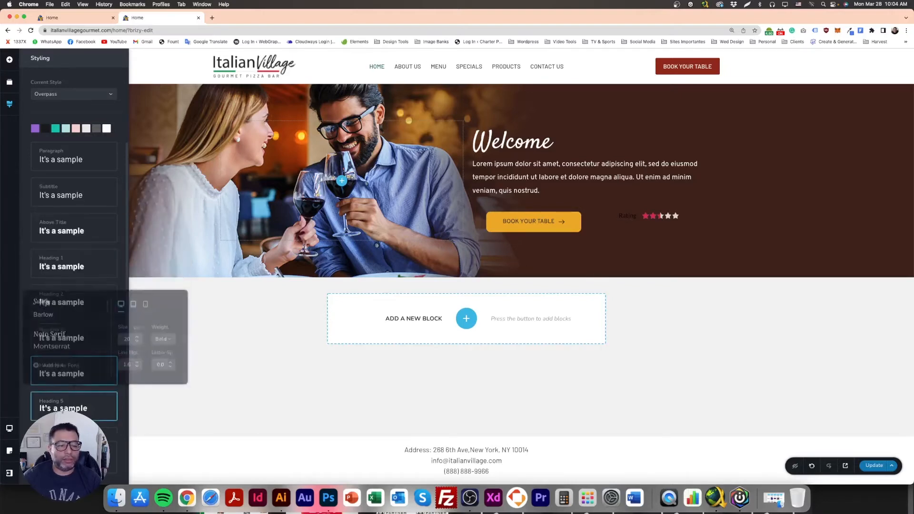
left_click(28, 271)
left_click(225, 318)
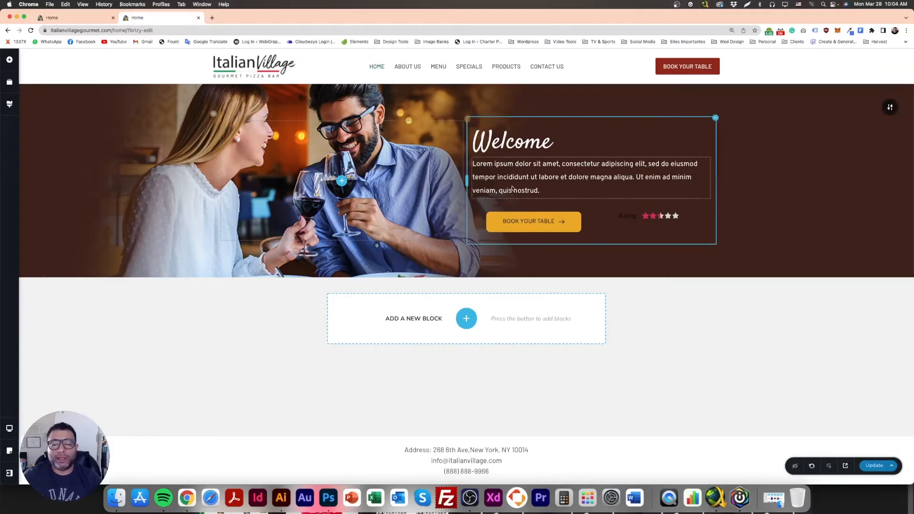
Set the font of the whole lorem ipsum paragraph under the Welcome heading to Barlow
left_click(511, 171)
triple_click(511, 171)
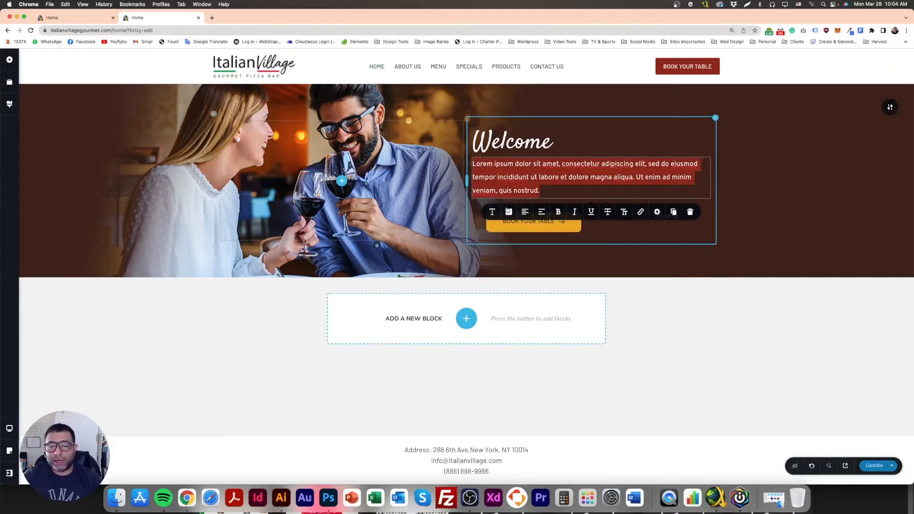
left_click(491, 212)
left_click(438, 257)
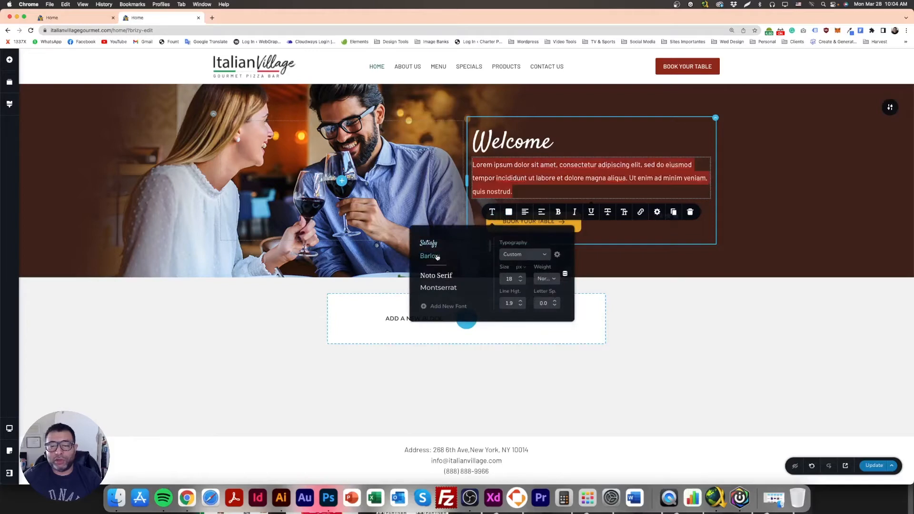
left_click(637, 288)
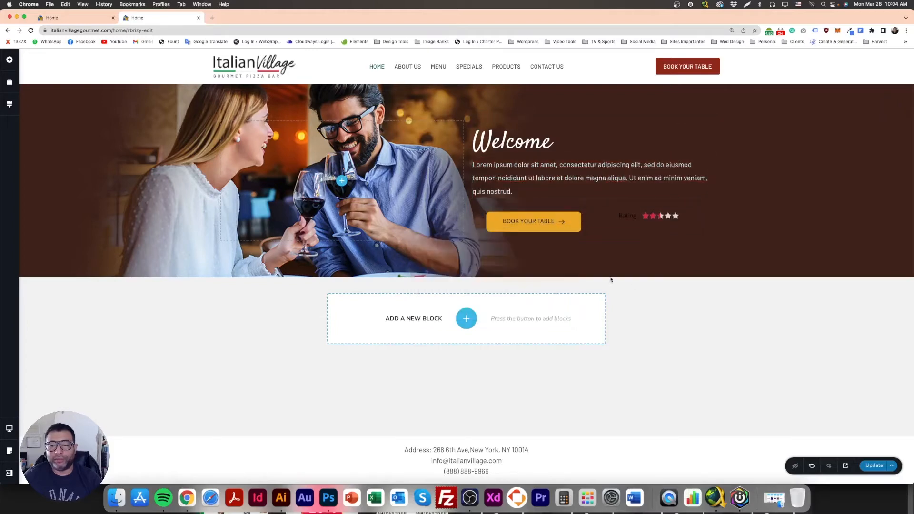
Set the font of the hero section's "BOOK YOUR TABLE" button label to Barlow
left_click(534, 221)
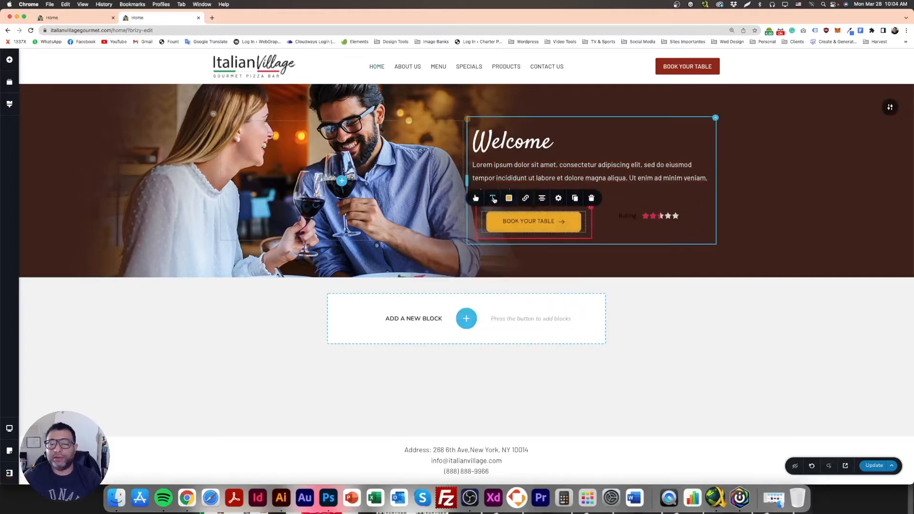
left_click(492, 198)
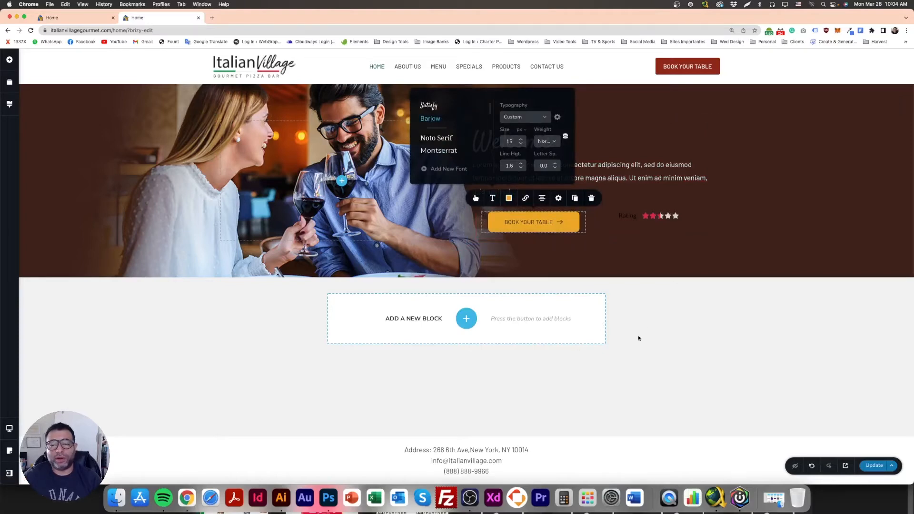
left_click(651, 312)
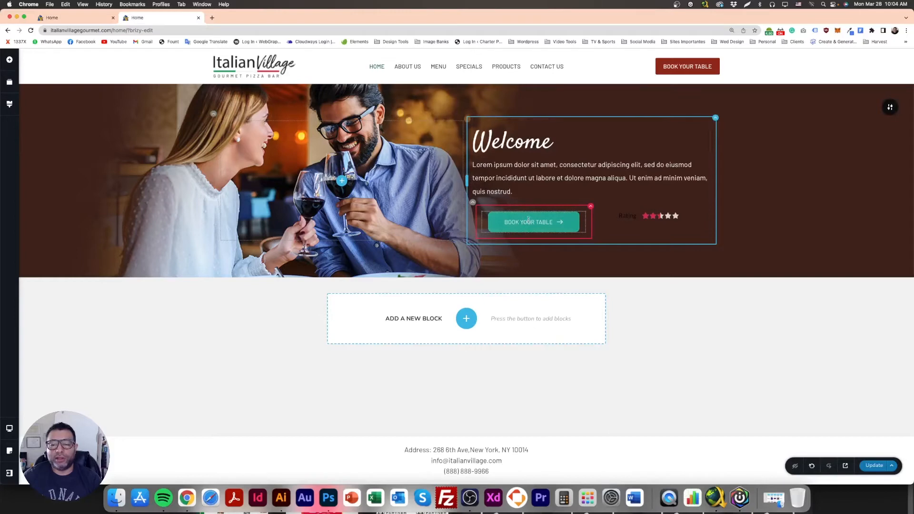
Check the stars in the Photoshop mockup, then set the Brizy rating's icon size to 24 and slightly widen the icon spacing
left_click(329, 497)
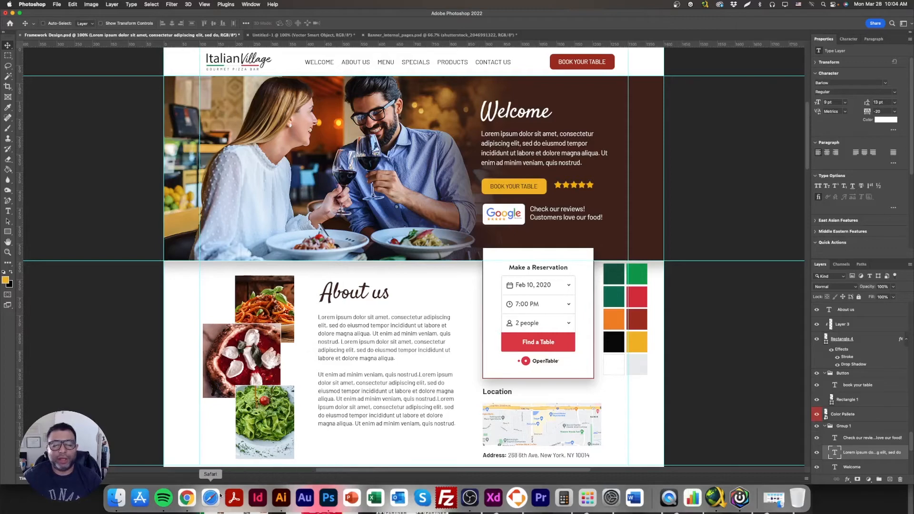
left_click(192, 500)
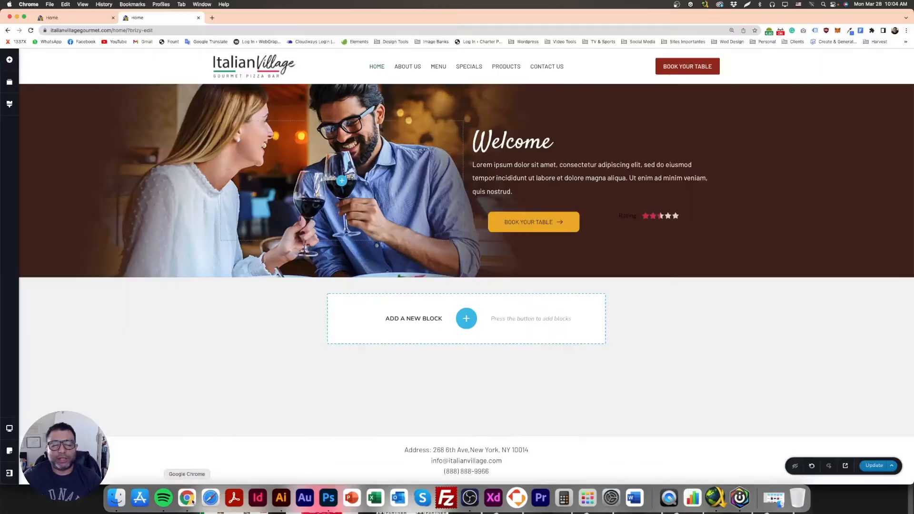
left_click(631, 215)
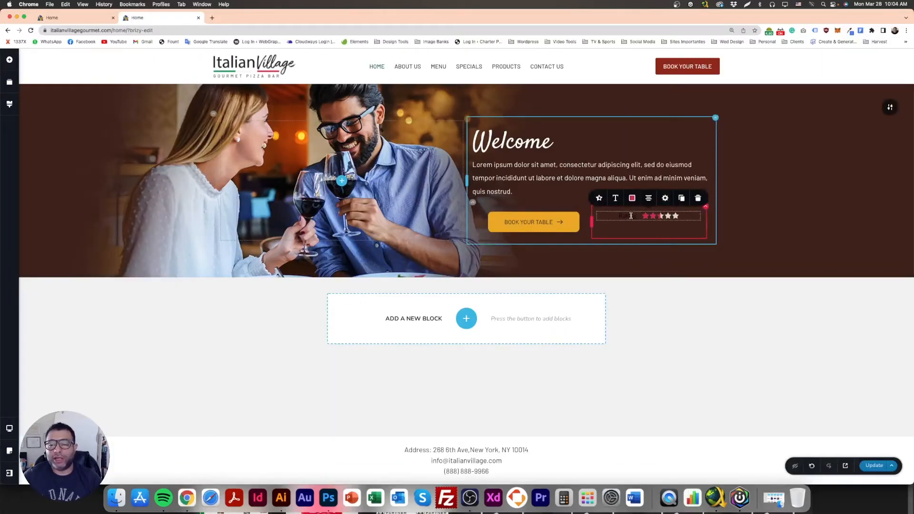
left_click(599, 198)
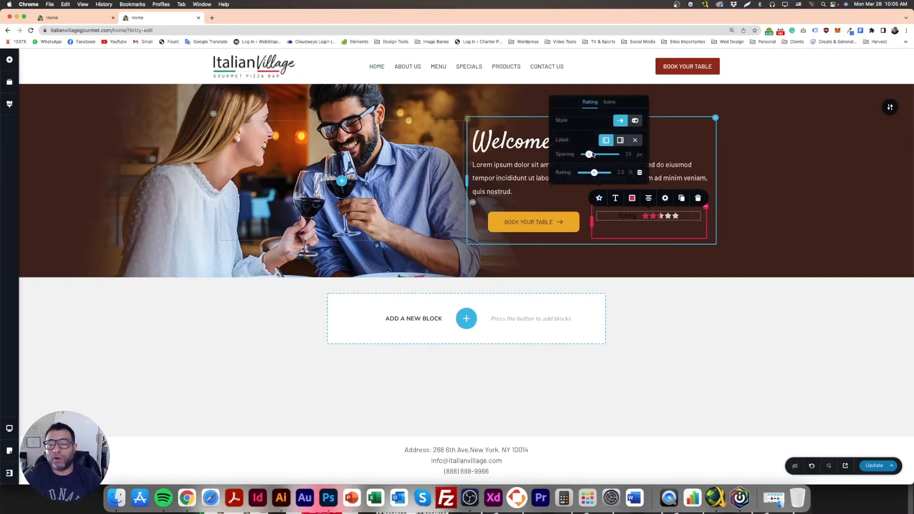
left_click(610, 104)
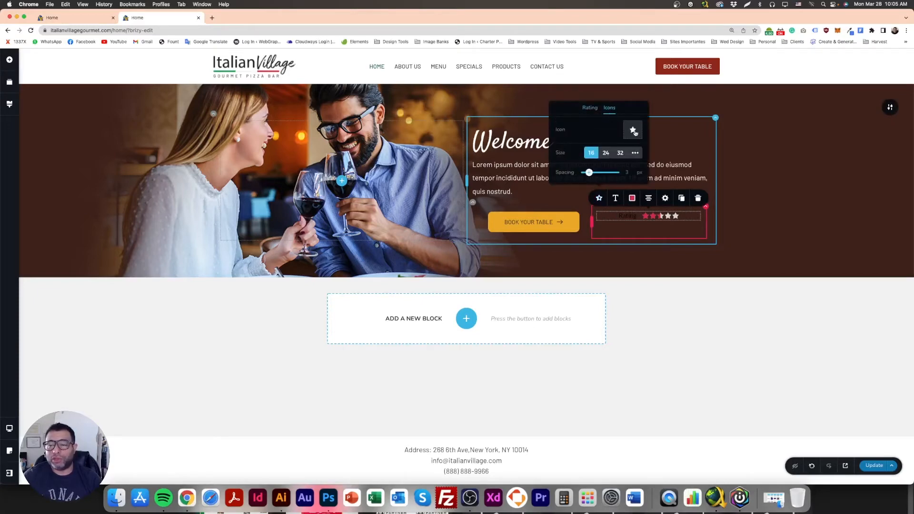
left_click_drag(590, 174, 589, 175)
left_click(605, 152)
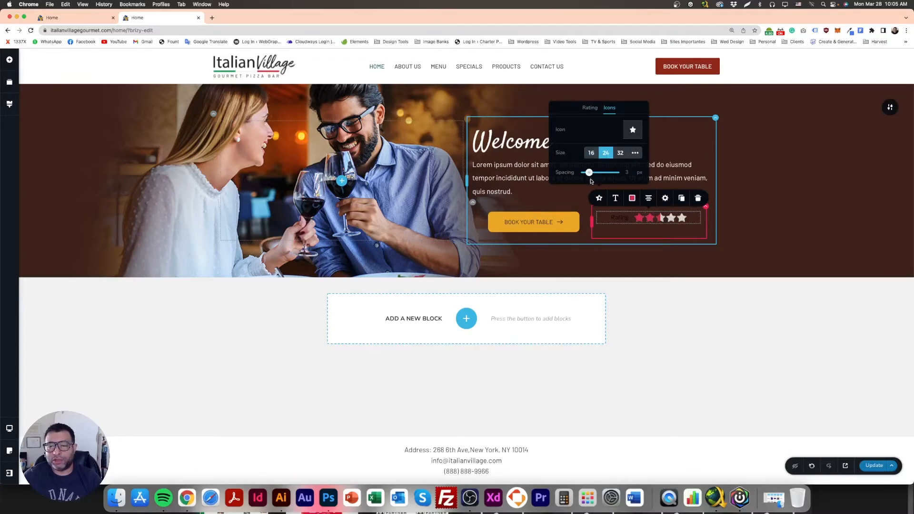
left_click_drag(592, 174, 593, 174)
Delete the "Rating" label text in front of the hero section's stars
double_click(616, 217)
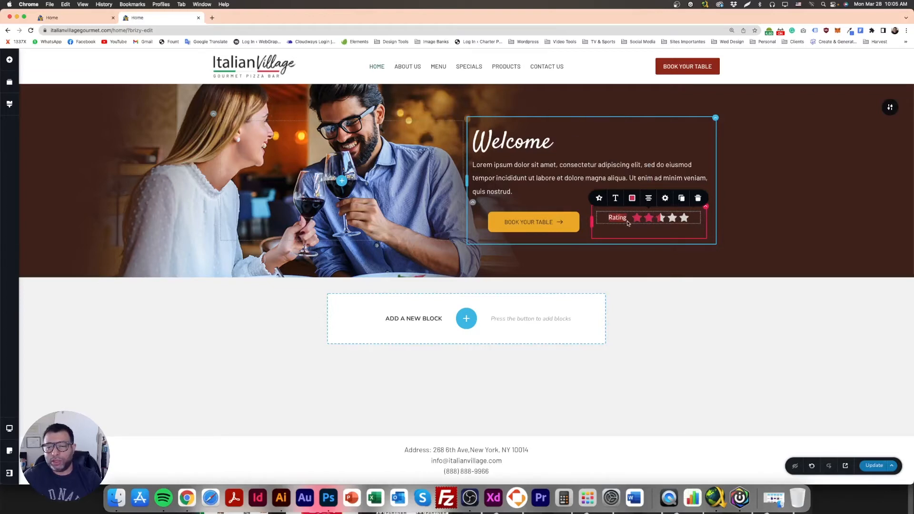
key("BackSpace")
left_click_drag(620, 220, 616, 217)
left_click(617, 217)
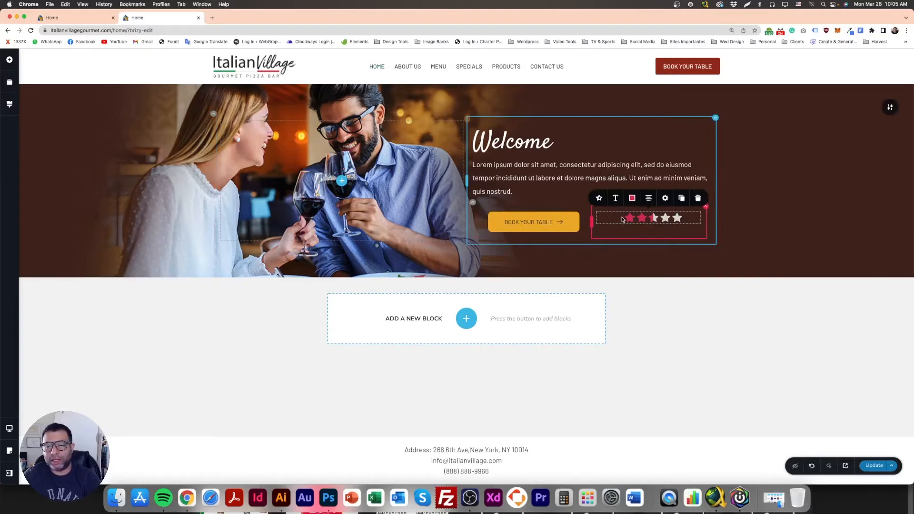
Align the hero section's star rating to the left within its column
left_click(599, 199)
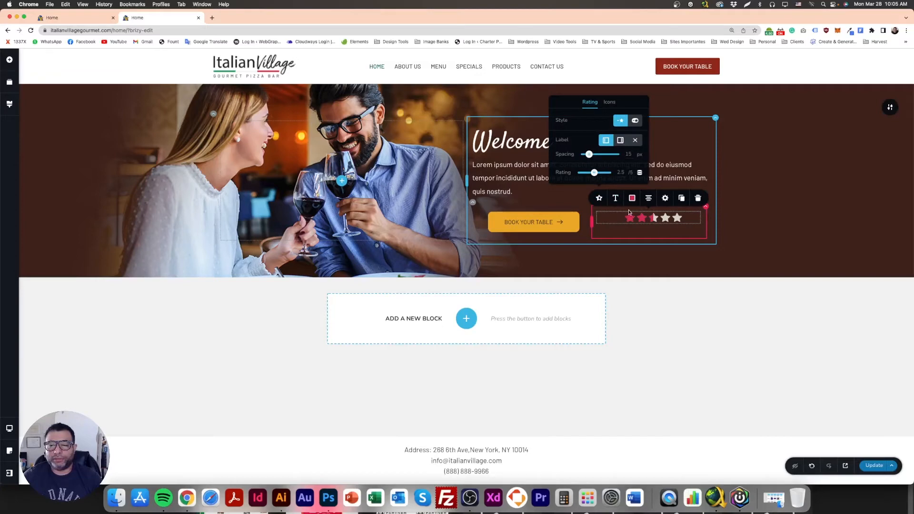
left_click(638, 217)
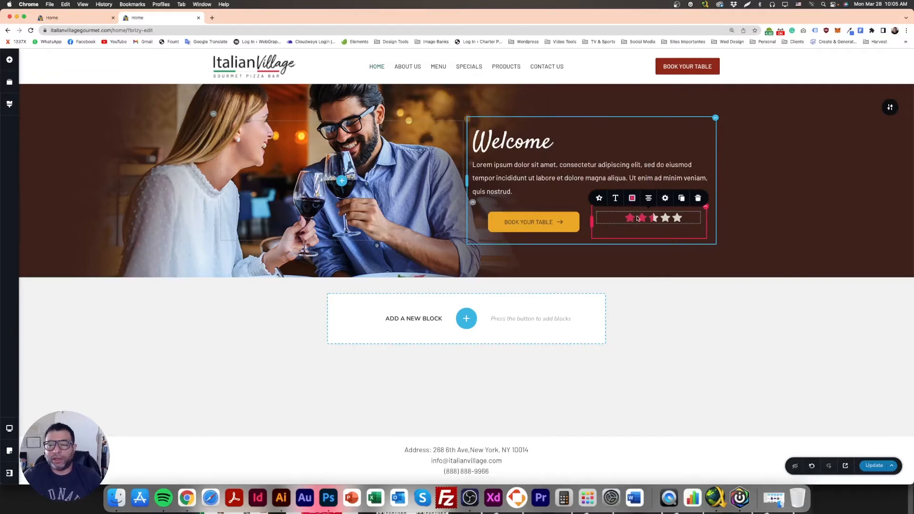
left_click(648, 199)
left_click(649, 199)
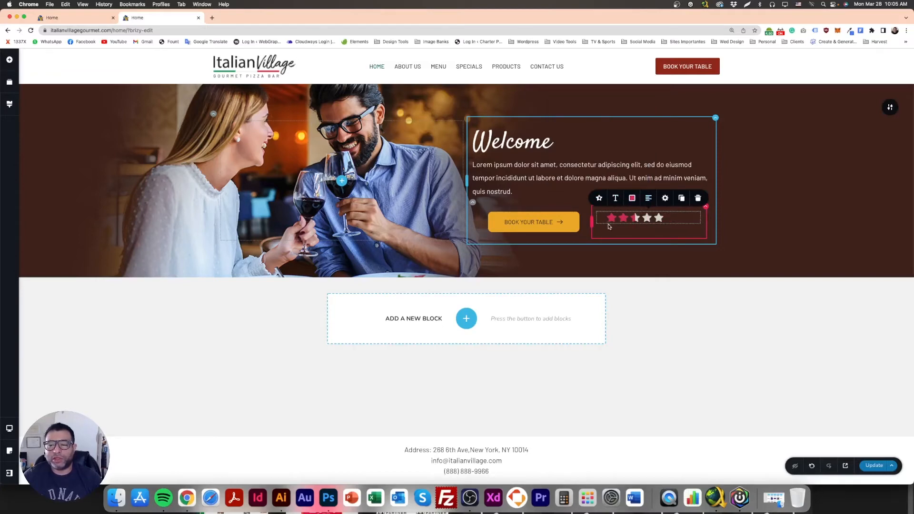
Sample the yellow of the rating stars in the Photoshop mockup and copy its hex code f4ac00
left_click(632, 198)
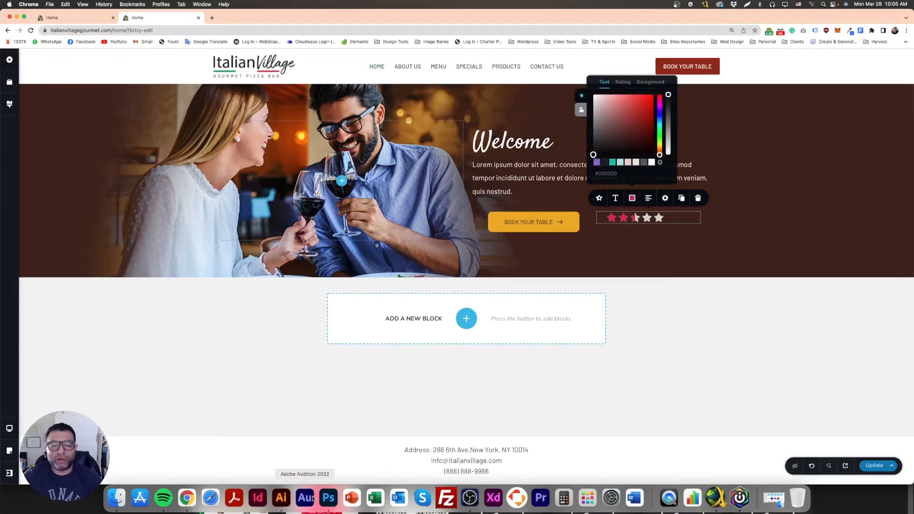
left_click(329, 498)
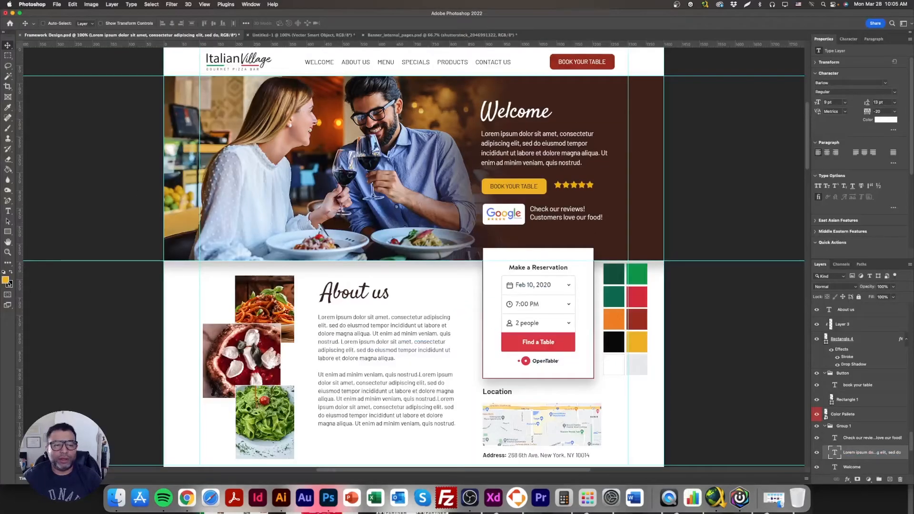
left_click(5, 280)
left_click(591, 187)
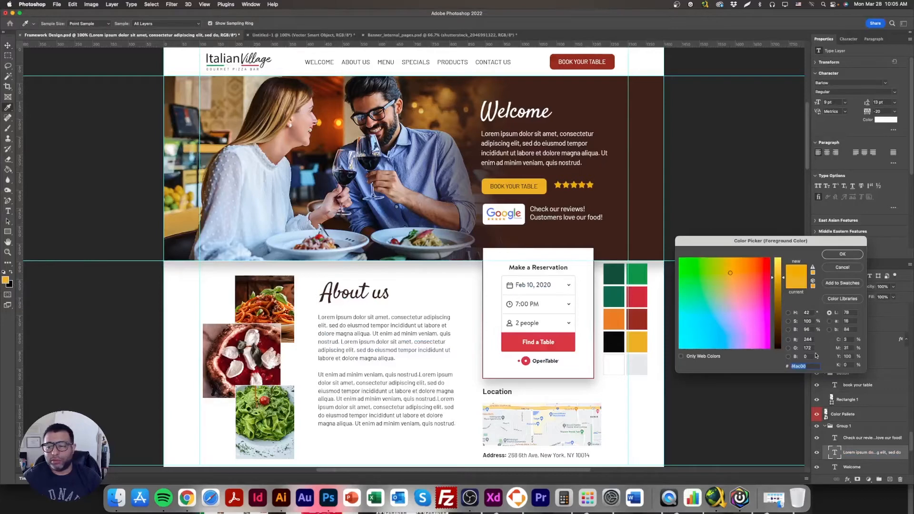
left_click(833, 256)
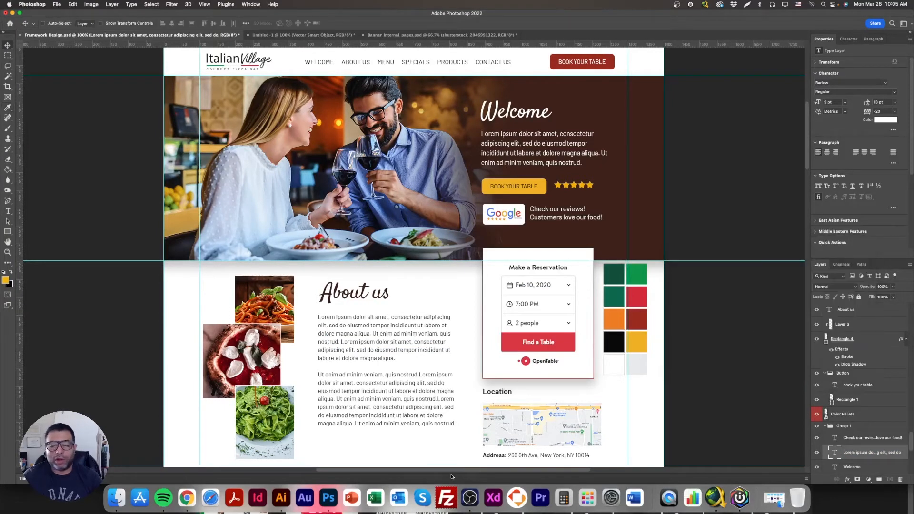
Switch back to the Brizy page in Chrome and set the hero star rating's text color to #f4ac00
left_click(187, 497)
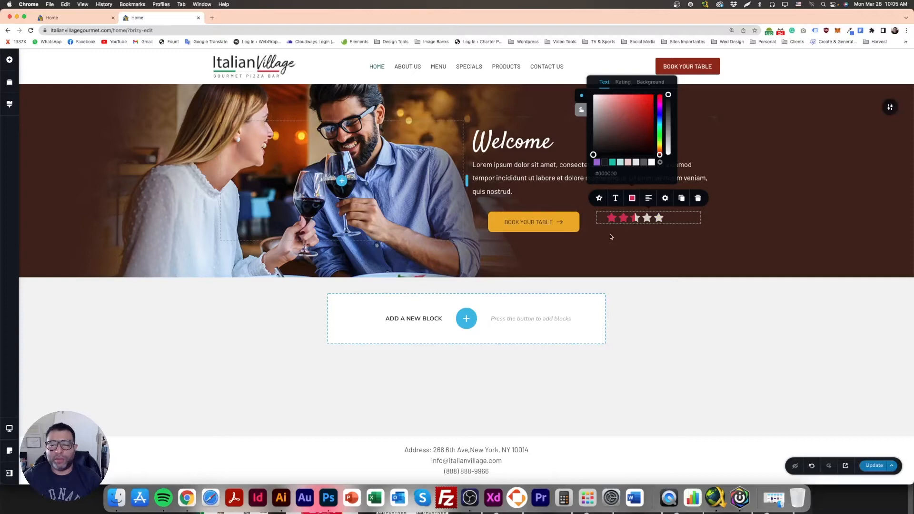
left_click(631, 199)
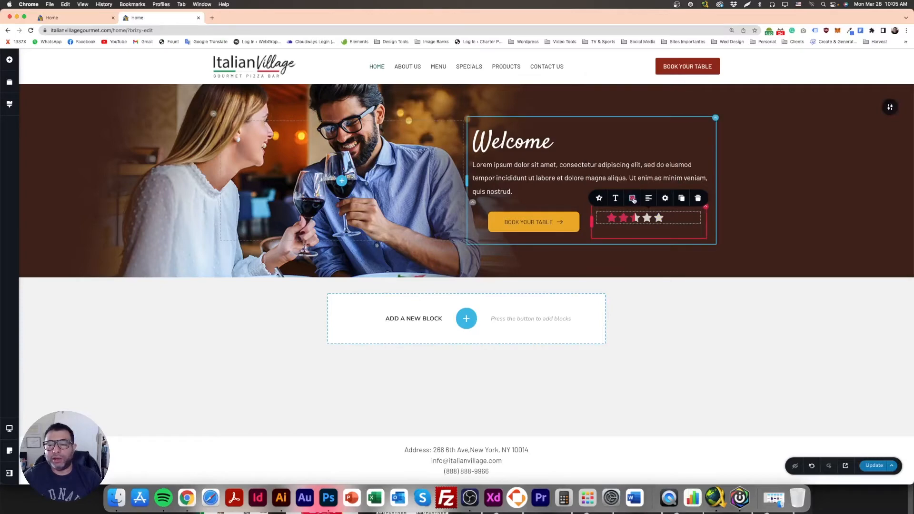
left_click(631, 199)
double_click(605, 173)
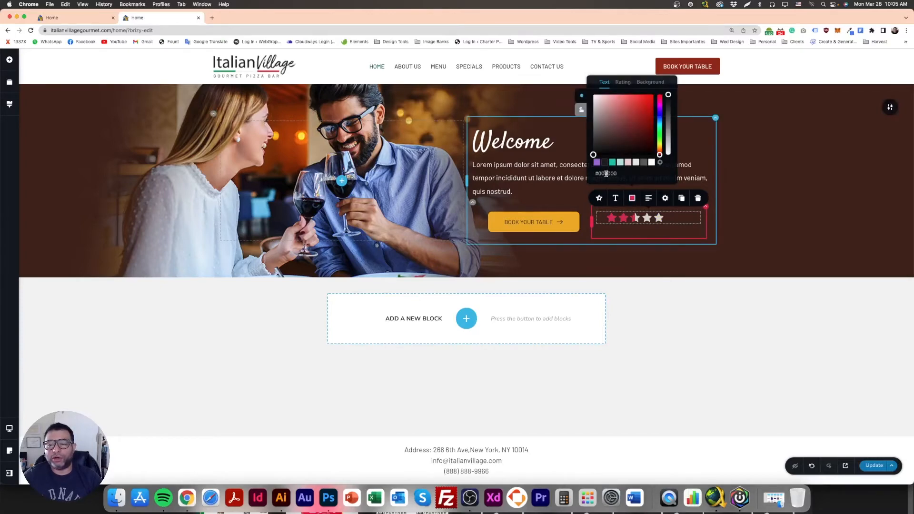
type("f4ac00")
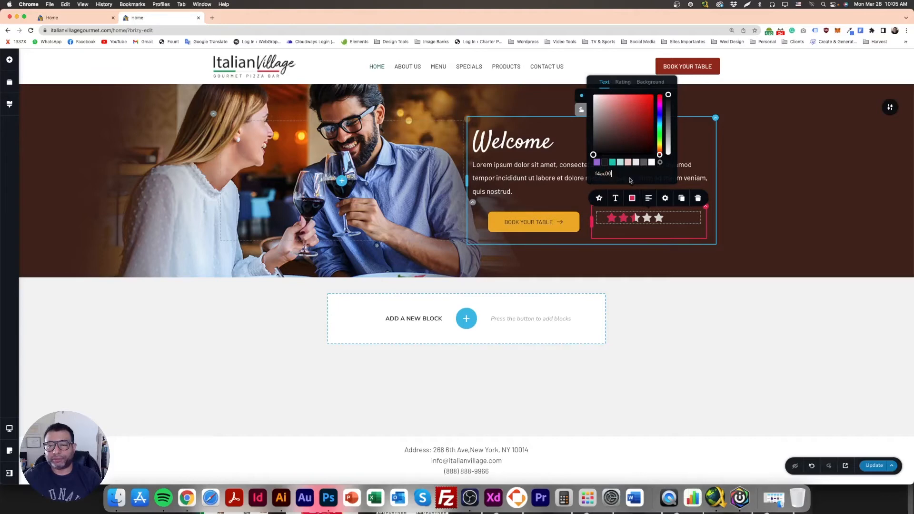
left_click(594, 174)
type("#")
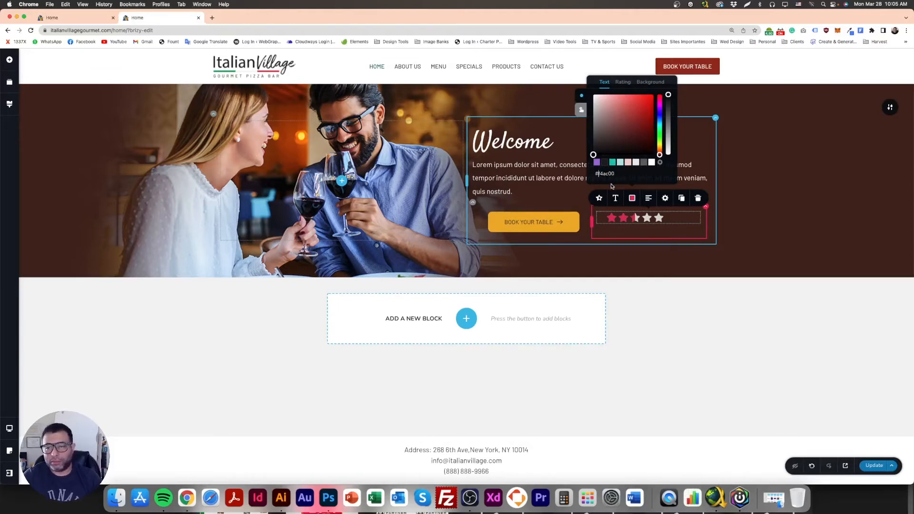
Set the star rating's icon color to #f4ac00 for both the normal and hover states
left_click(624, 82)
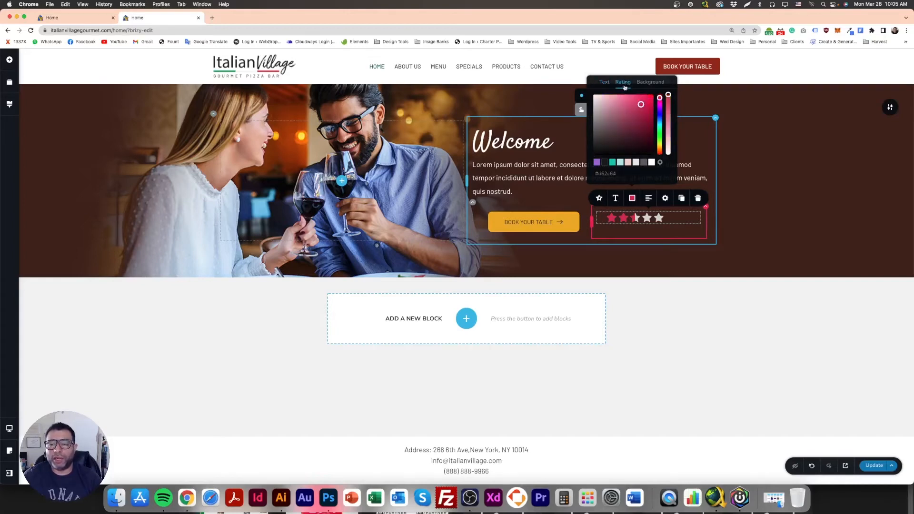
left_click(612, 173)
type("f4ac00")
left_click(596, 174)
type("#")
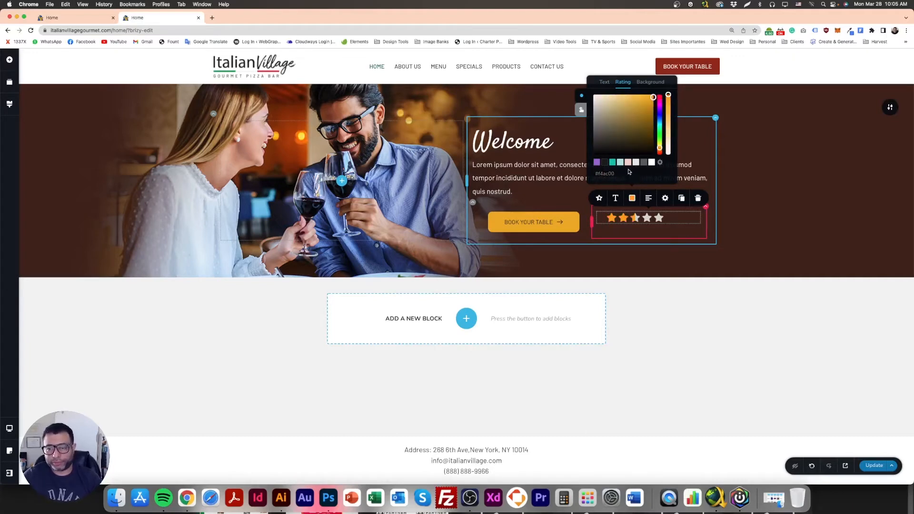
left_click(581, 109)
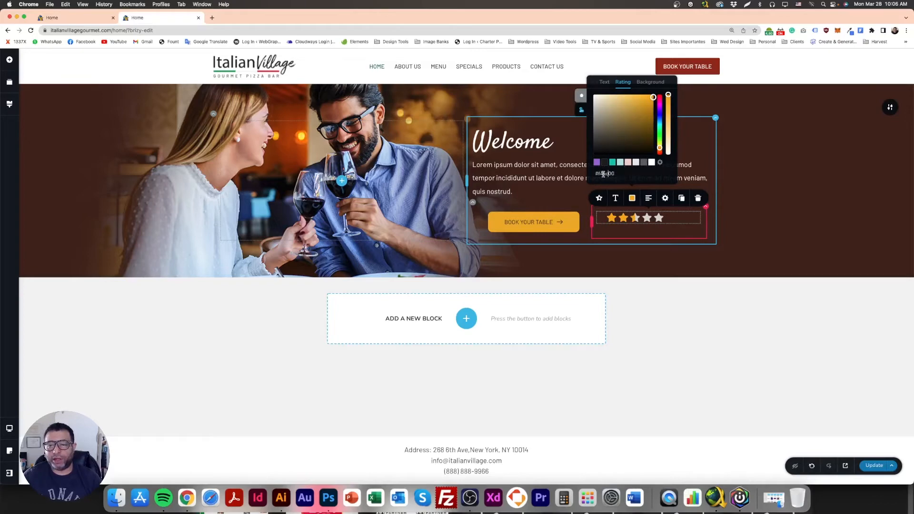
left_click_drag(597, 174, 627, 175)
type("f4ac00")
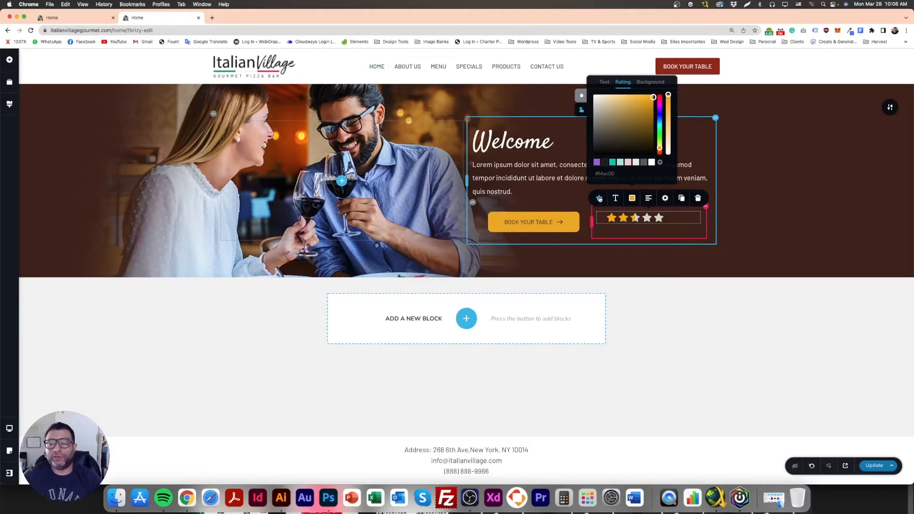
Set the hero rating to 5.0 out of 5, previewing the badge style before returning to the star style
left_click(599, 199)
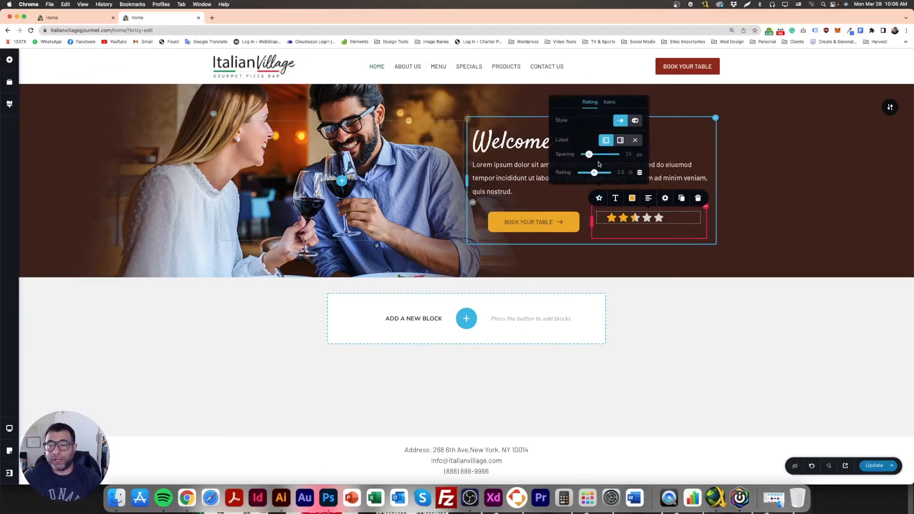
left_click_drag(594, 175, 614, 177)
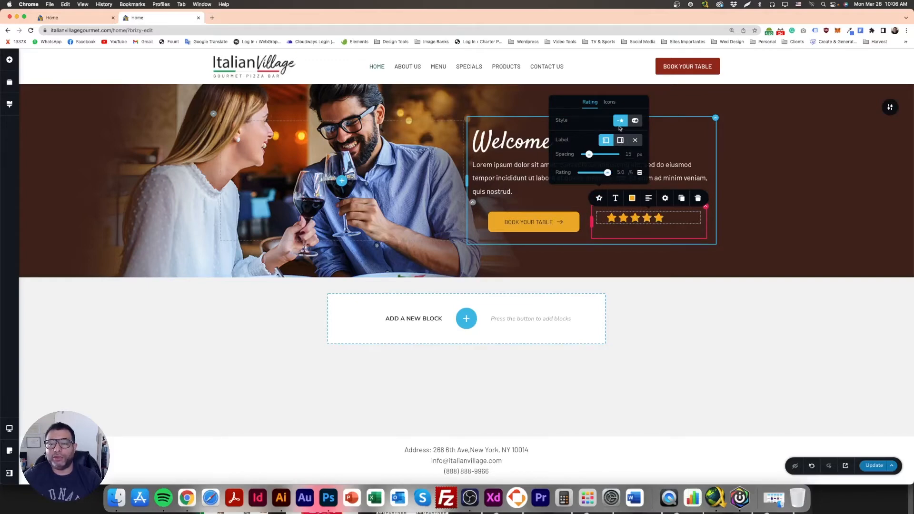
left_click(636, 120)
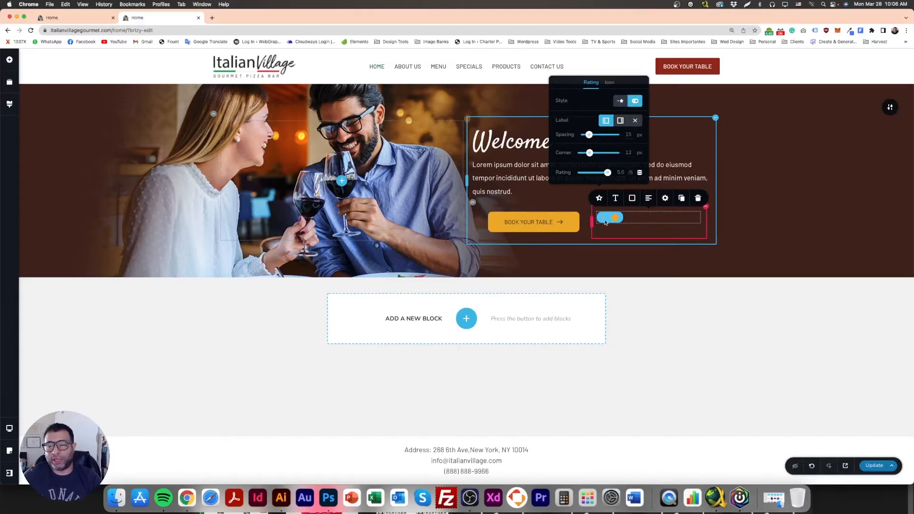
left_click(620, 101)
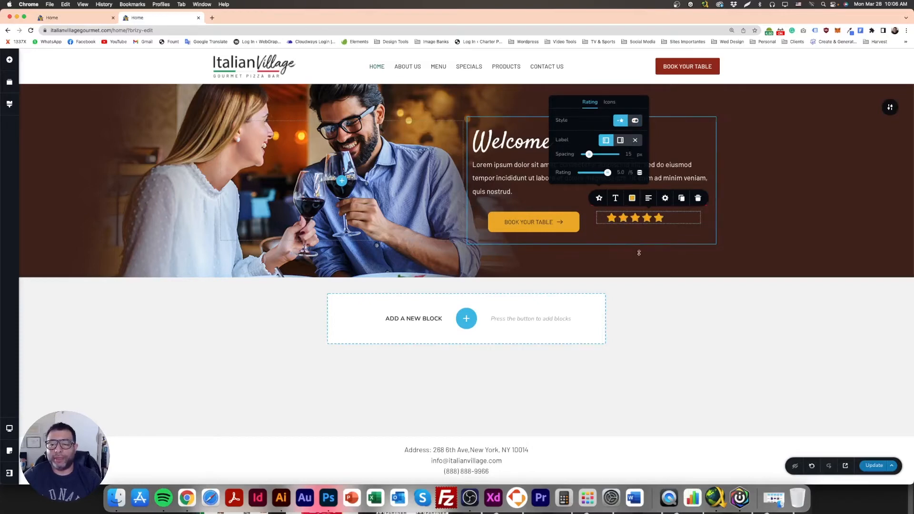
left_click(635, 292)
left_click(621, 228)
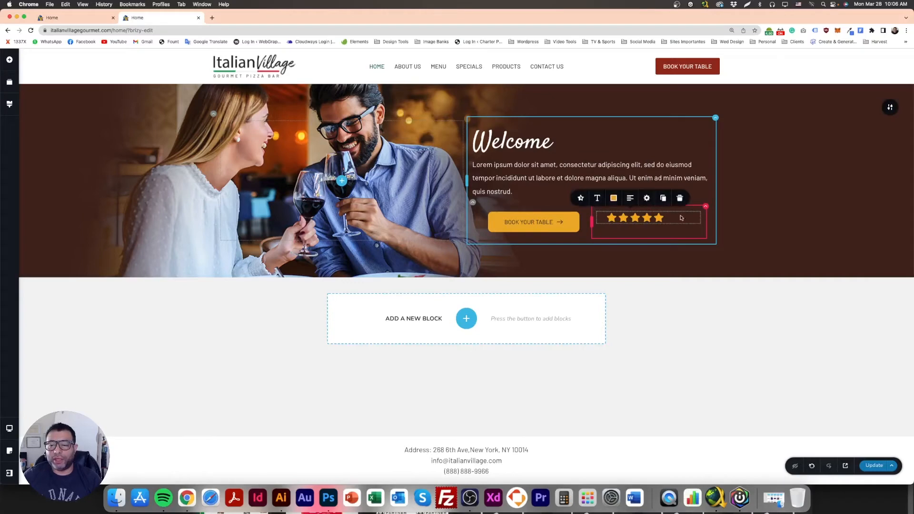
left_click(705, 207)
left_click(653, 221)
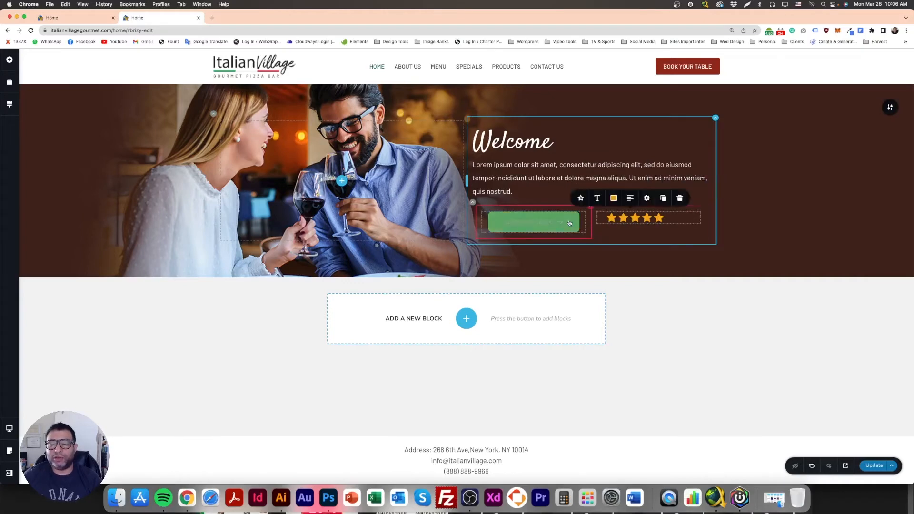
Copy the hero BOOK YOUR TABLE button's normal background color into its hover background and darken it slightly to #E6A616
left_click(524, 222)
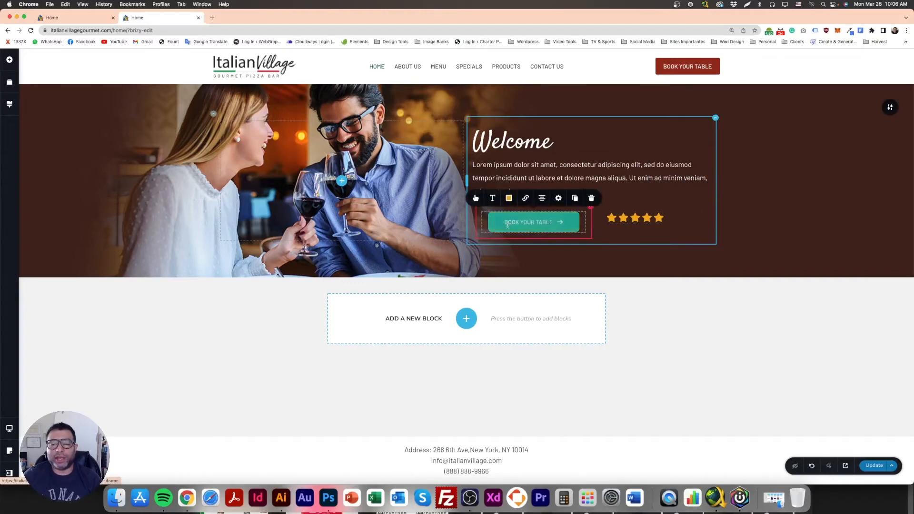
left_click(508, 198)
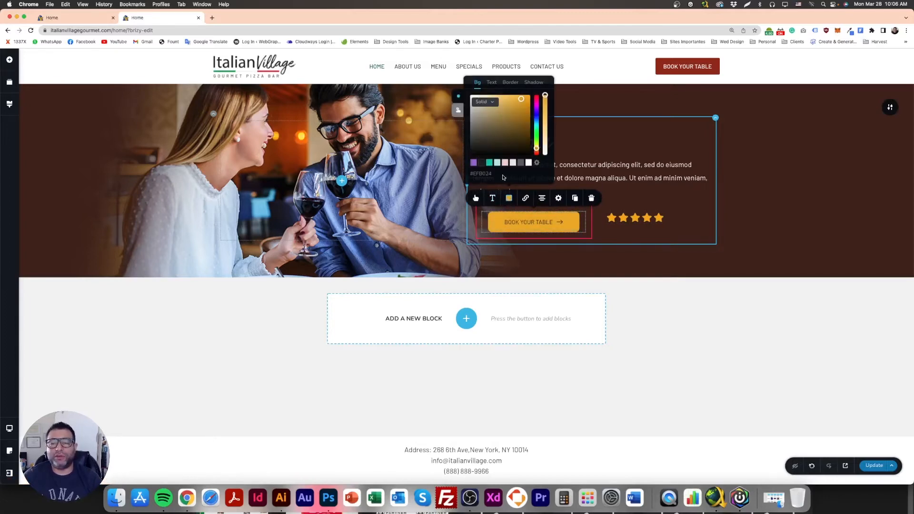
left_click(485, 175)
key("super+c")
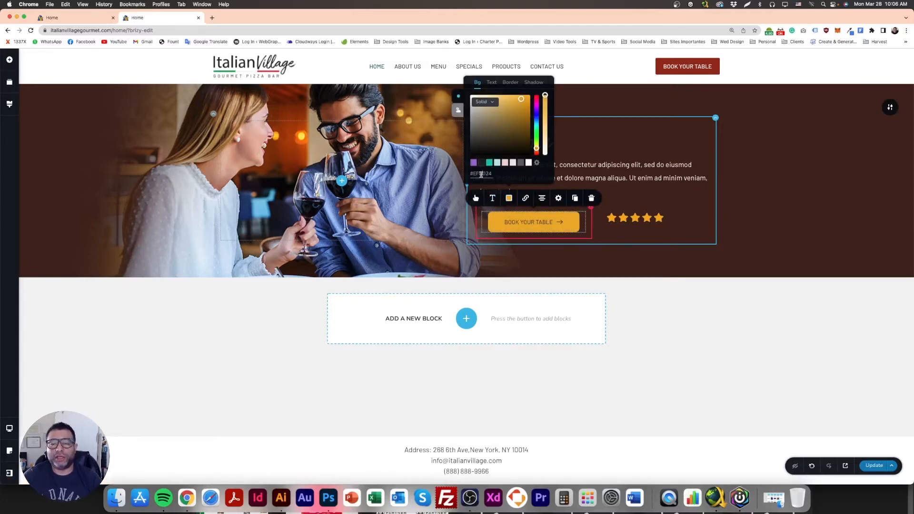
left_click(459, 112)
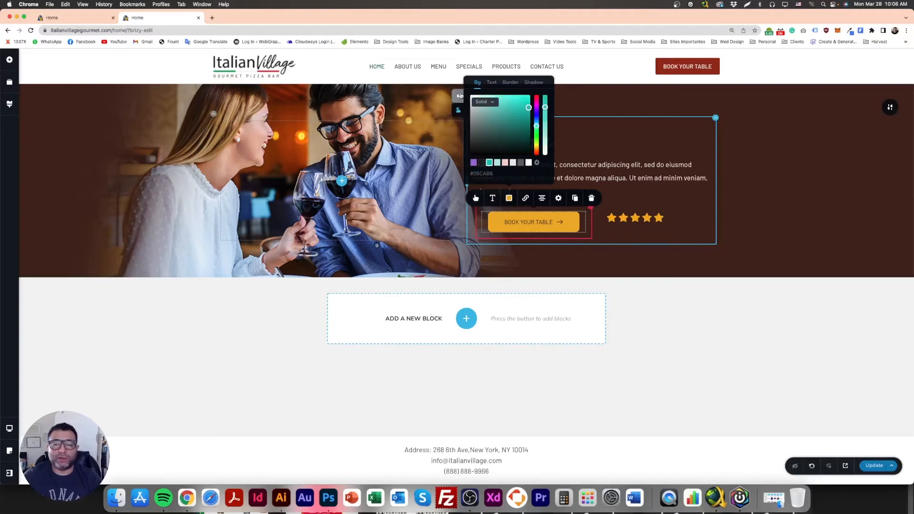
left_click(460, 96)
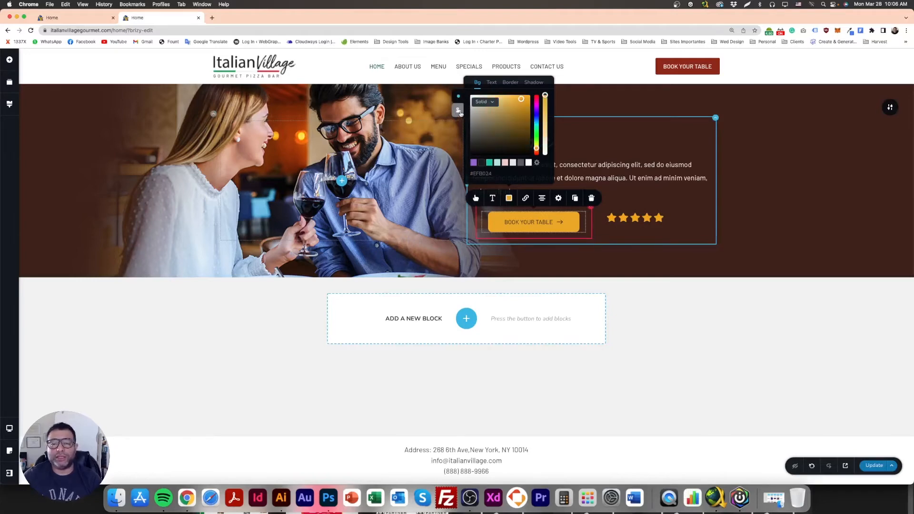
left_click(459, 111)
left_click(460, 95)
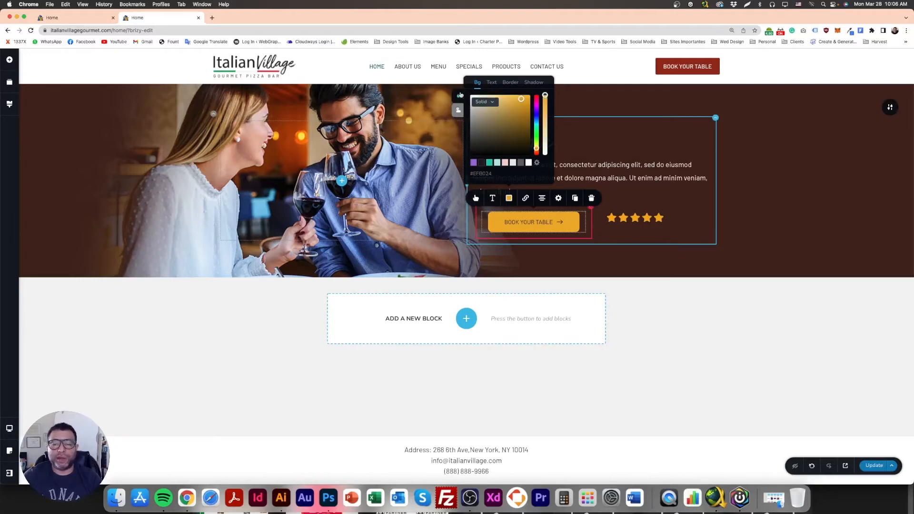
left_click(459, 111)
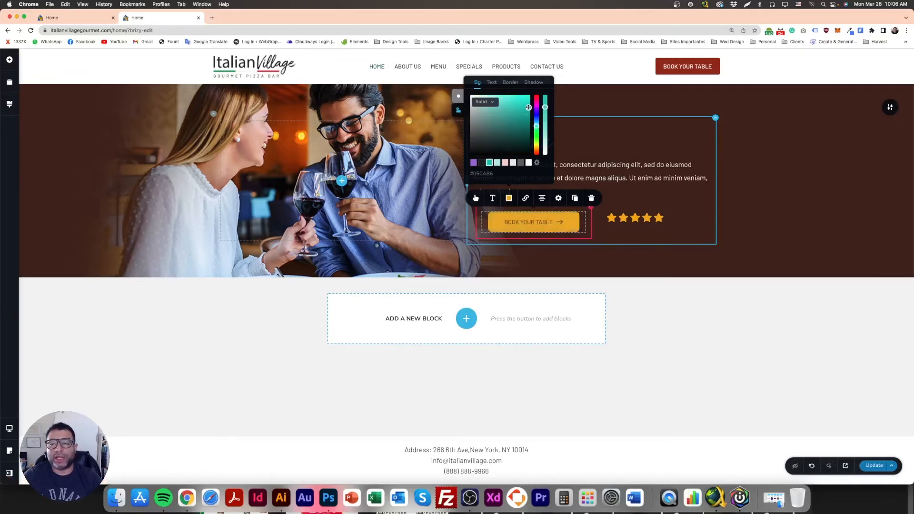
left_click(484, 173)
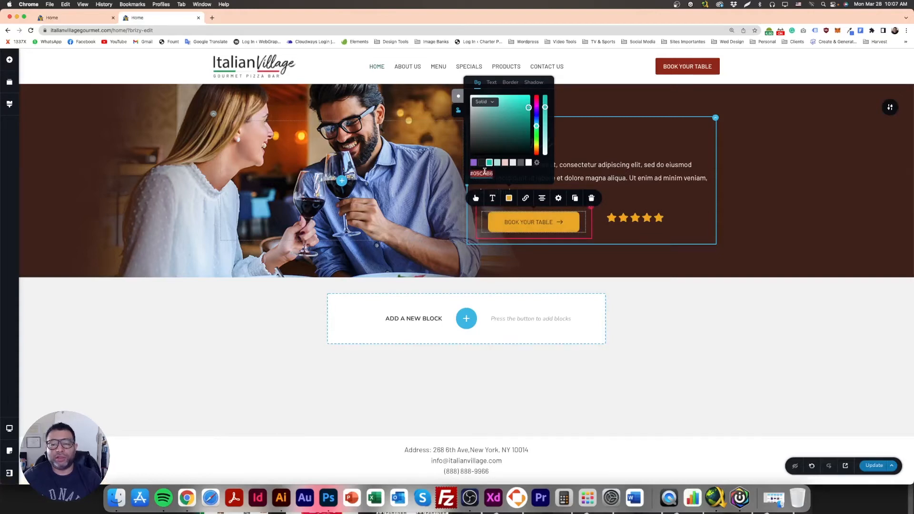
key("super+v")
left_click_drag(522, 99, 523, 100)
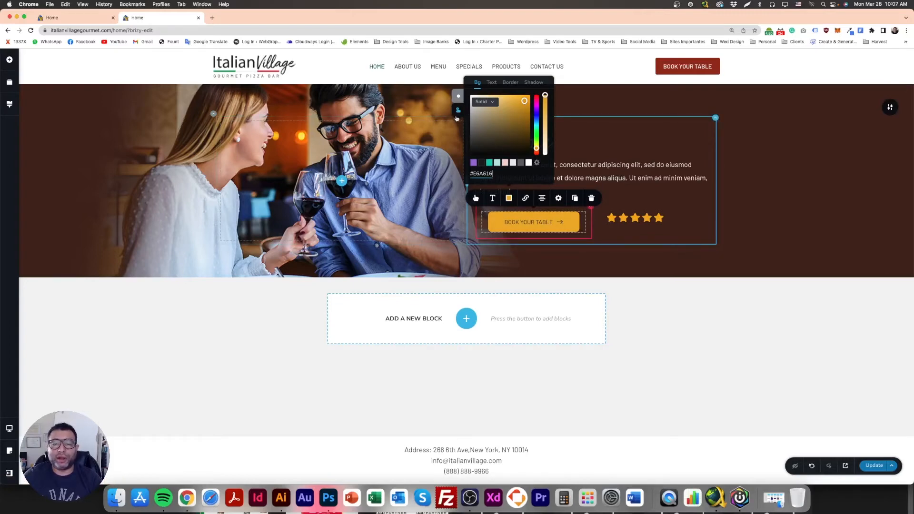
Set the hero button's hover text color to #1C1C1C and its hover background to dark red #B11316
left_click(491, 82)
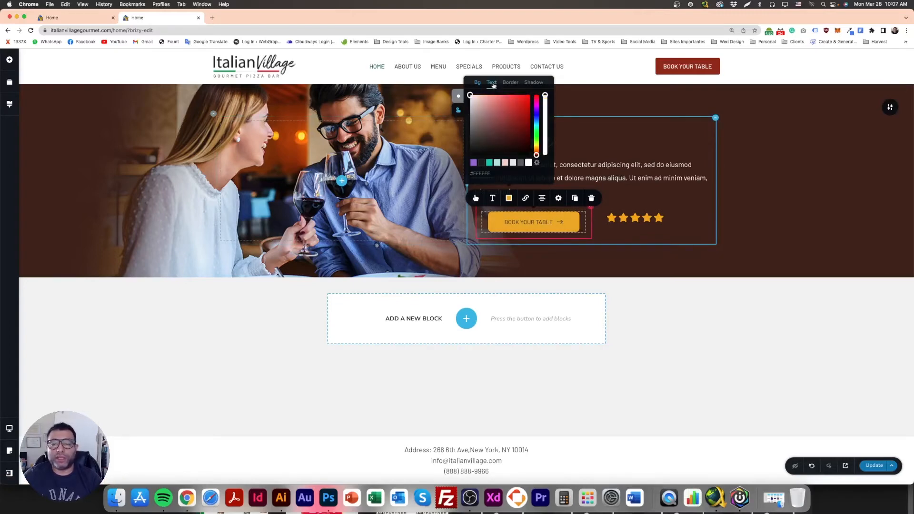
left_click(481, 163)
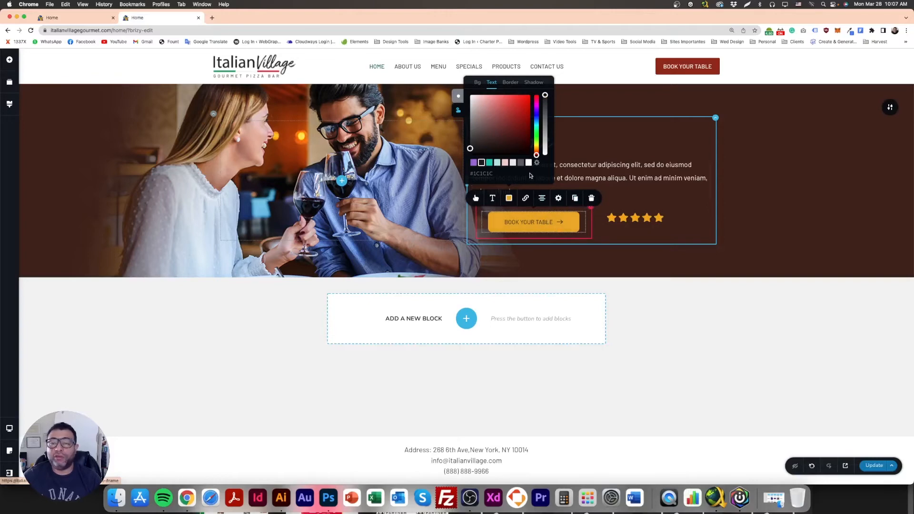
left_click(477, 83)
mouse_move(537, 108)
left_mouse_down()
mouse_move(539, 95)
mouse_move(524, 111)
left_mouse_up()
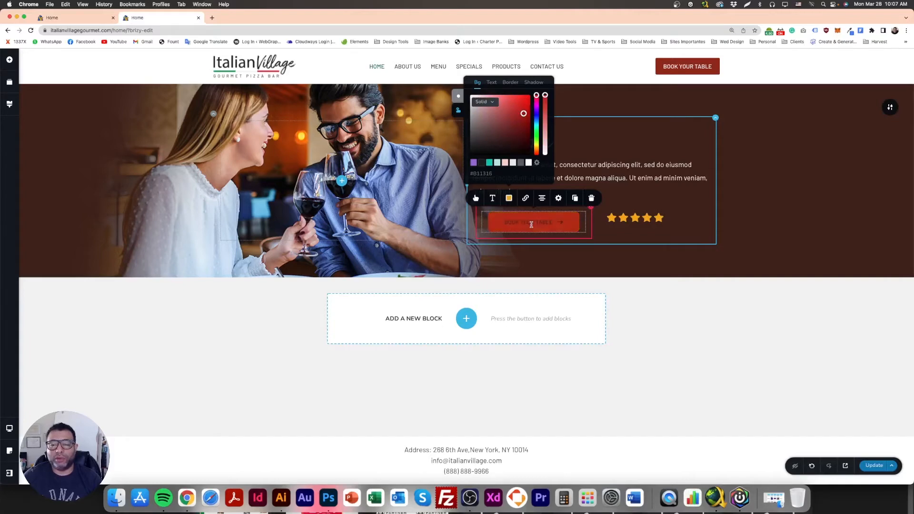
Set the hero button's normal background to orange #EAA100 and its hover text color to white #FFFFFF
left_click(494, 83)
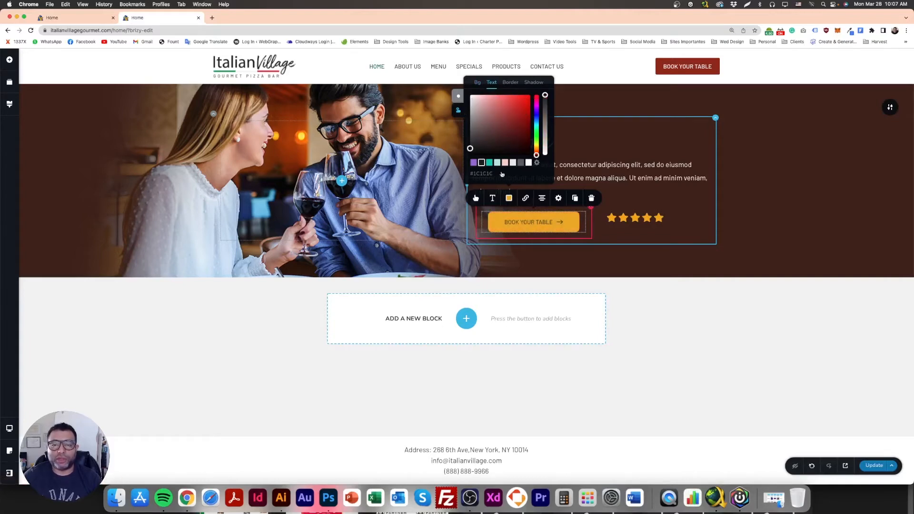
left_click(509, 199)
left_click(509, 199)
left_click(513, 162)
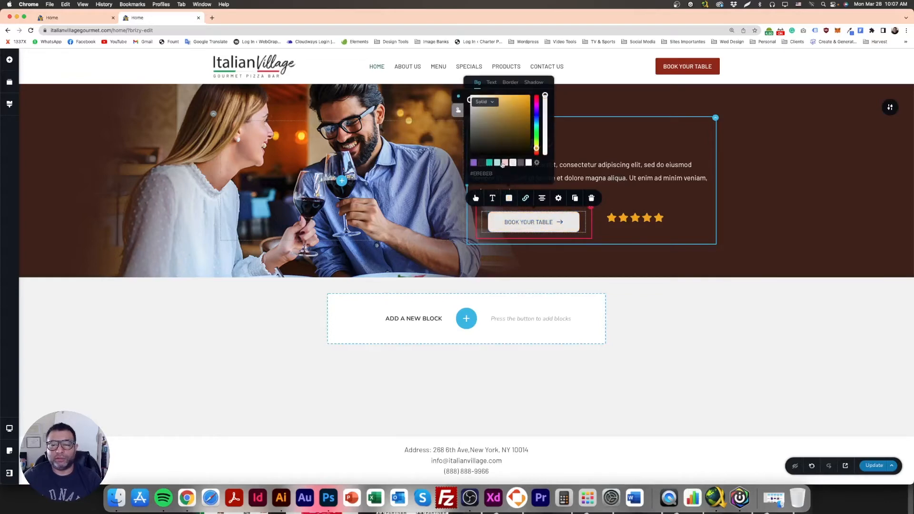
left_click_drag(520, 116, 534, 100)
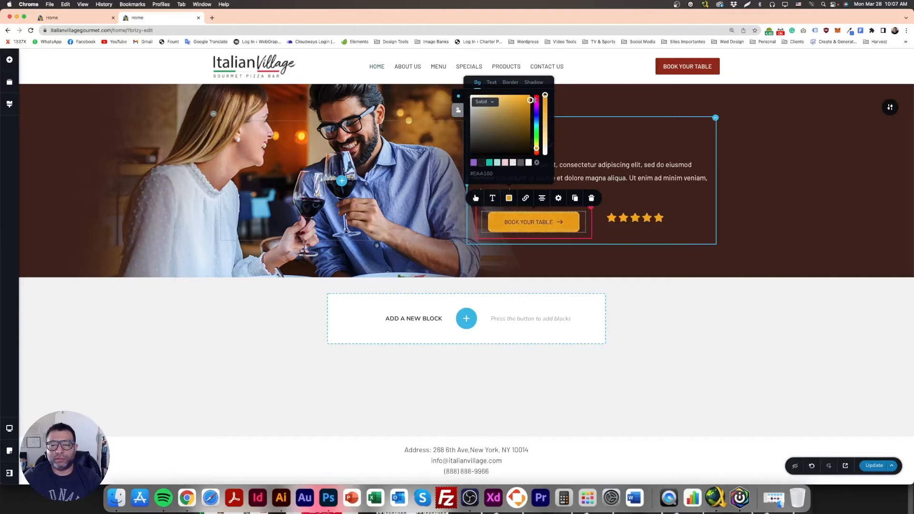
left_click(492, 82)
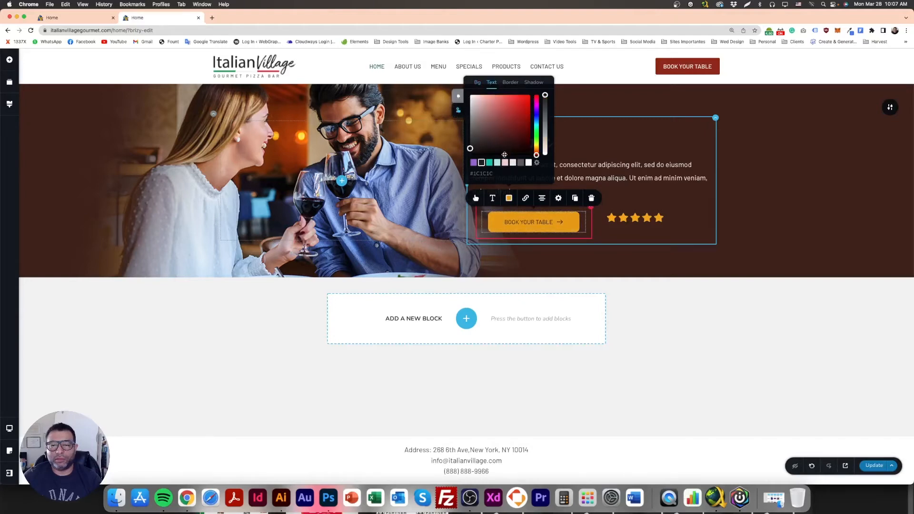
left_click(528, 163)
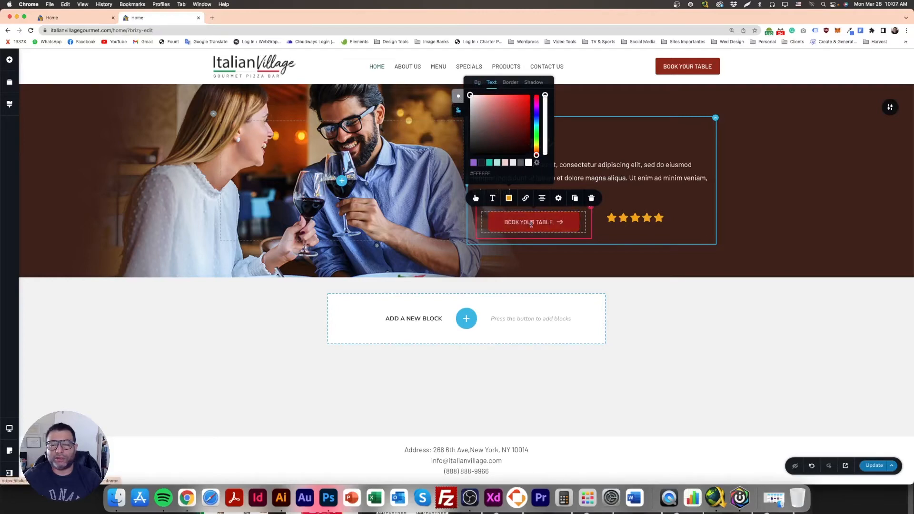
Set the normal-state background of the banner's Book Your Table button to a brighter yellow, #FFD300
left_click(458, 110)
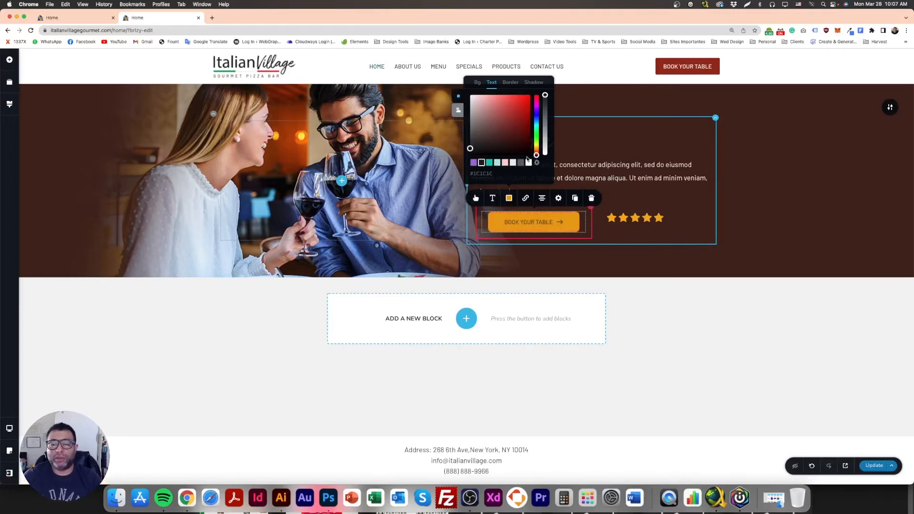
left_click(477, 82)
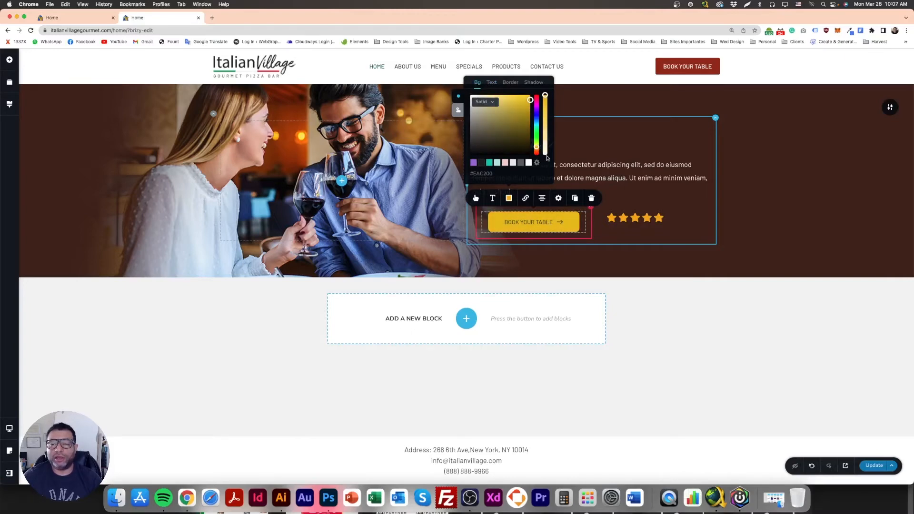
left_click_drag(523, 95, 536, 94)
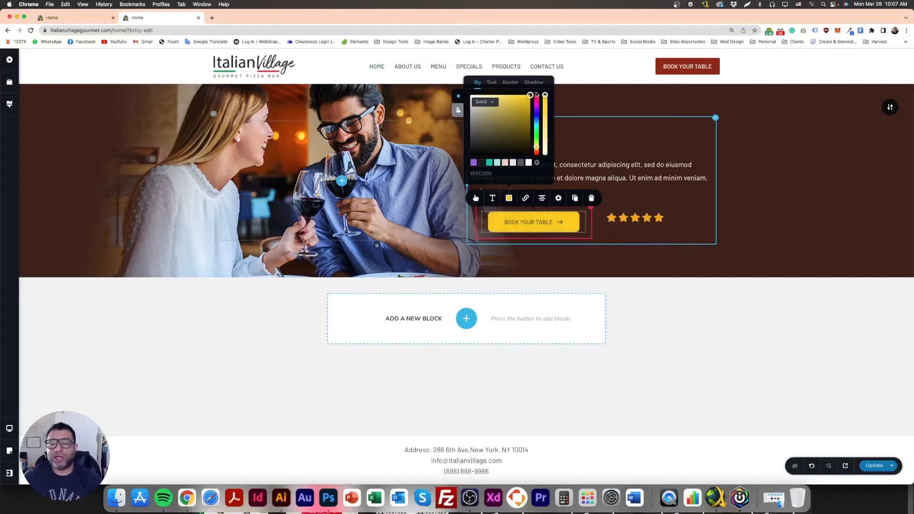
left_click(690, 316)
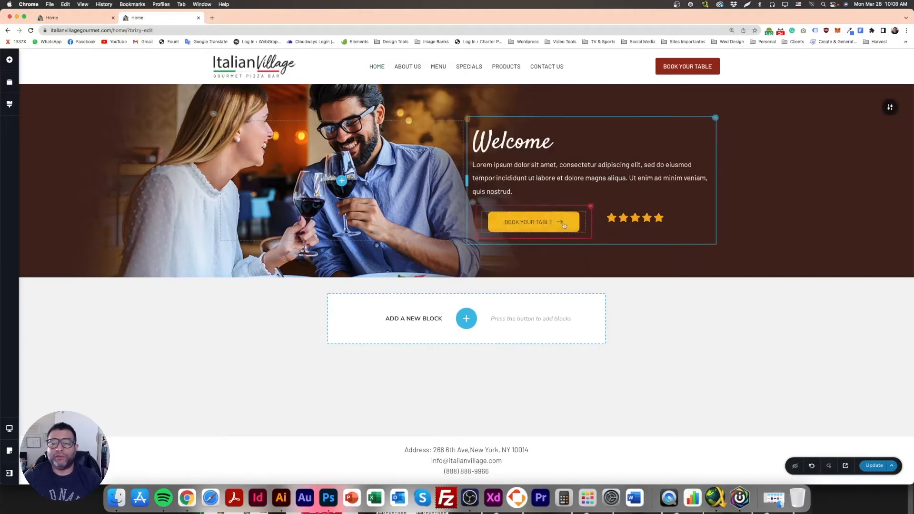
Left-align the banner's Book Your Table button within its column
left_click(552, 225)
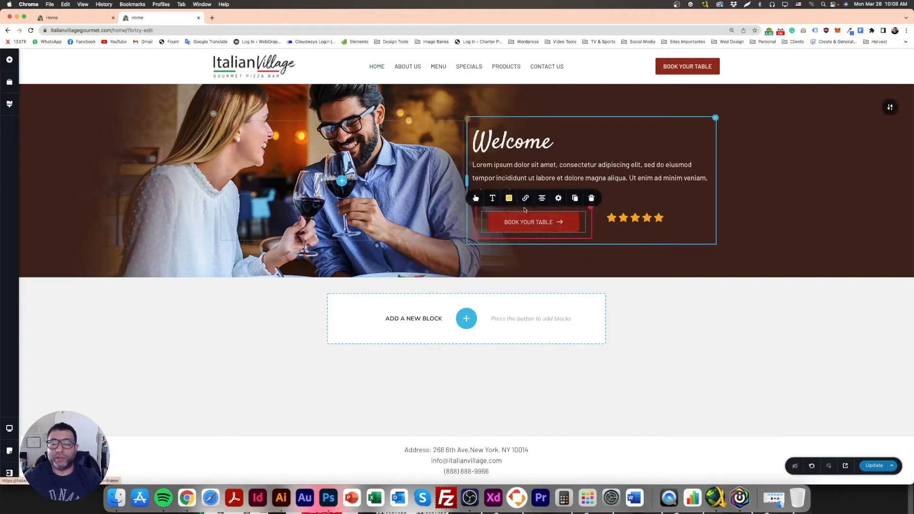
left_click(649, 322)
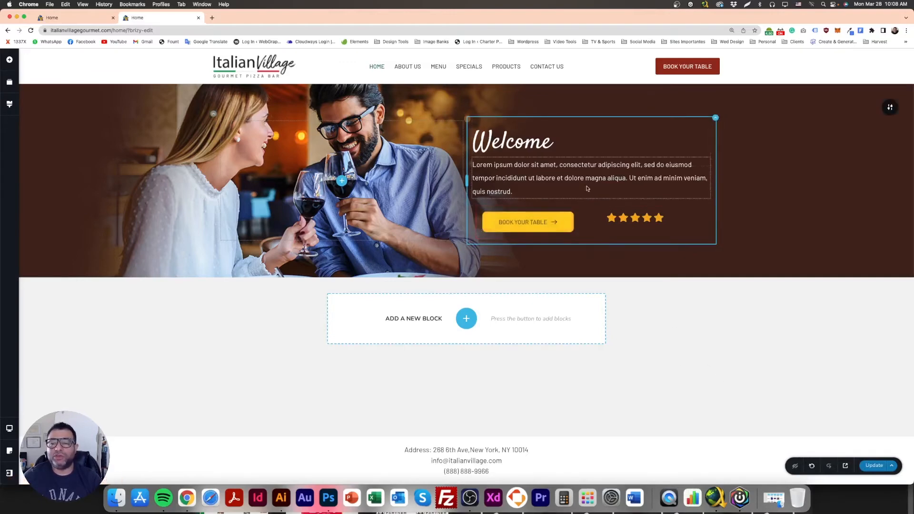
Set the hover background of the banner's Book Your Table button to #FFD300 and darken that yellow slightly
left_click(547, 221)
left_click(503, 198)
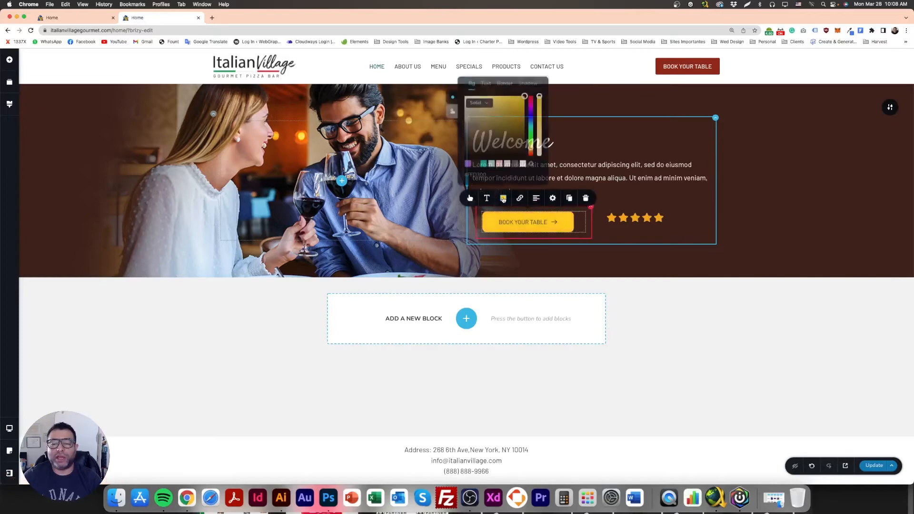
left_click(451, 112)
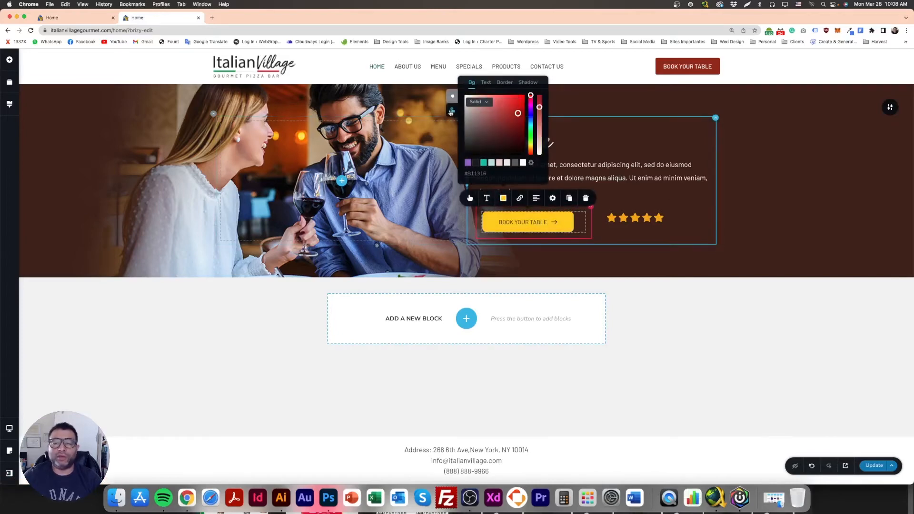
left_click(453, 97)
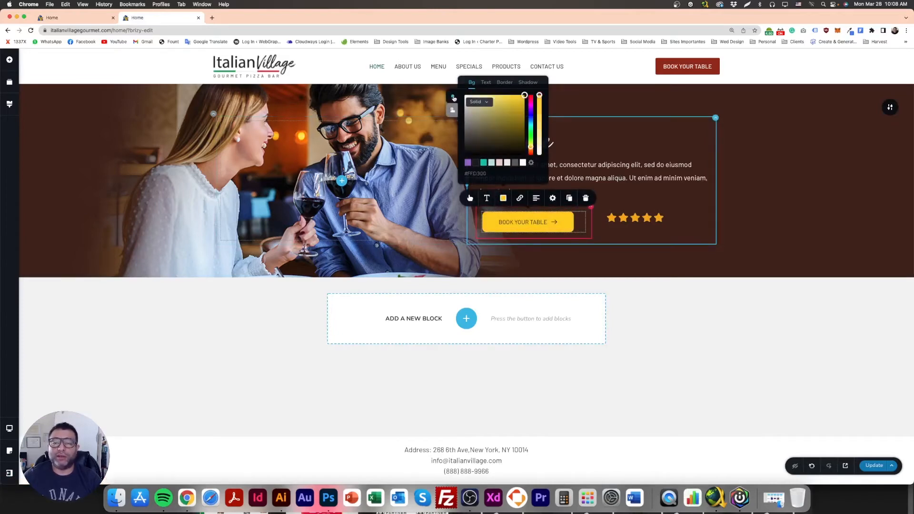
left_click(450, 114)
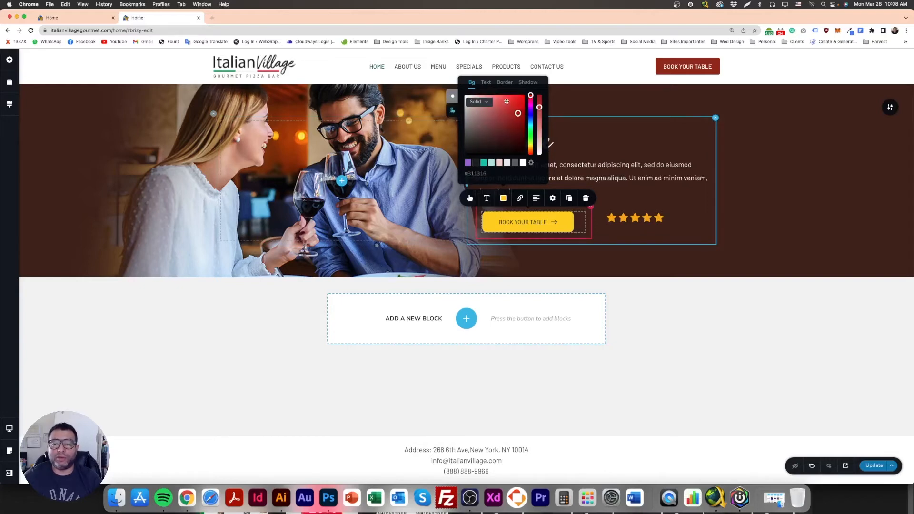
left_click_drag(467, 174, 504, 176)
type("#FFD300")
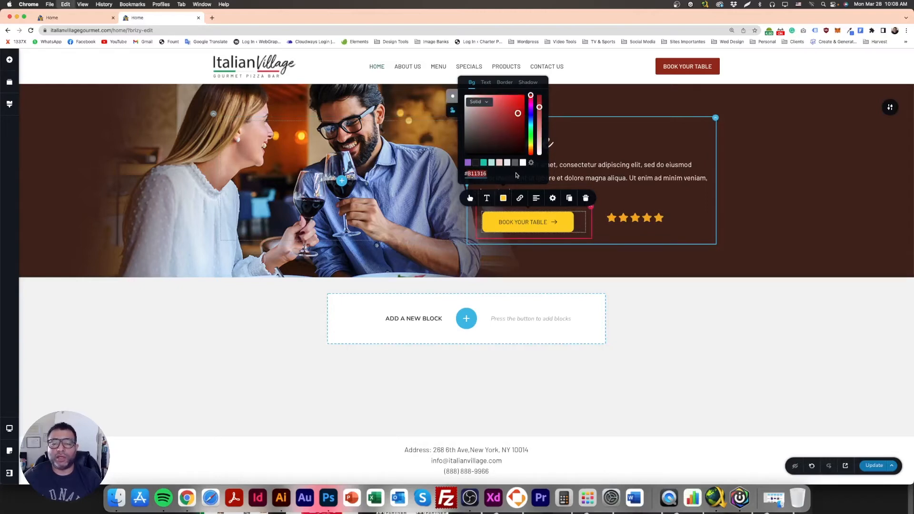
key("BackSpace")
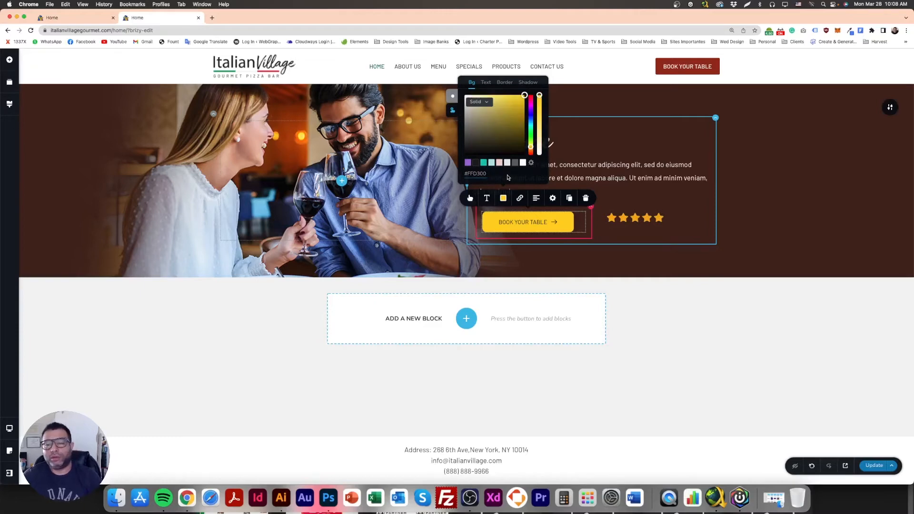
left_click_drag(524, 95, 524, 97)
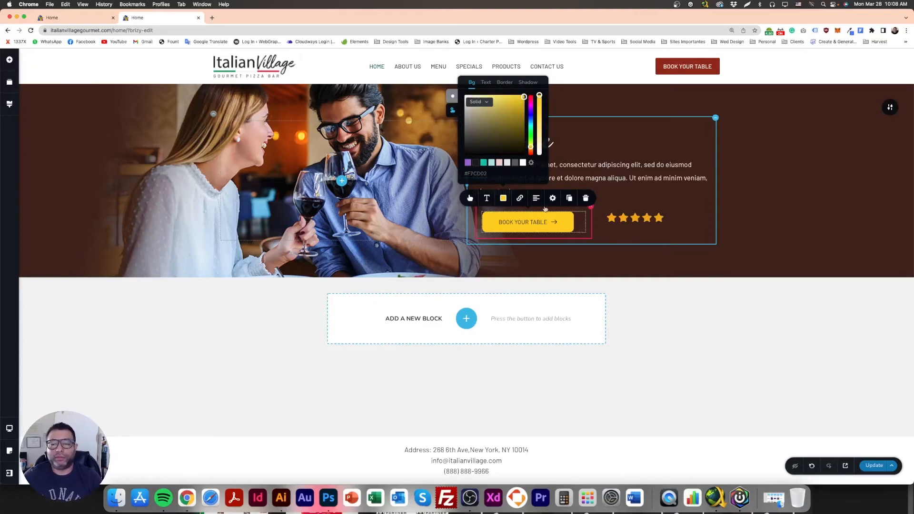
Set the hover text colour of the banner's Book Your Table button to the dark palette colour #1C1C1C
left_click(486, 84)
left_click(475, 163)
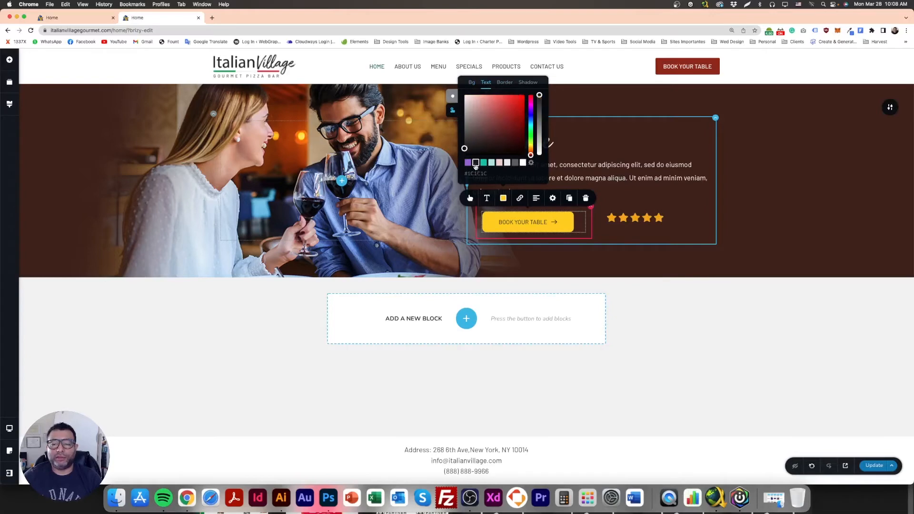
left_click(709, 362)
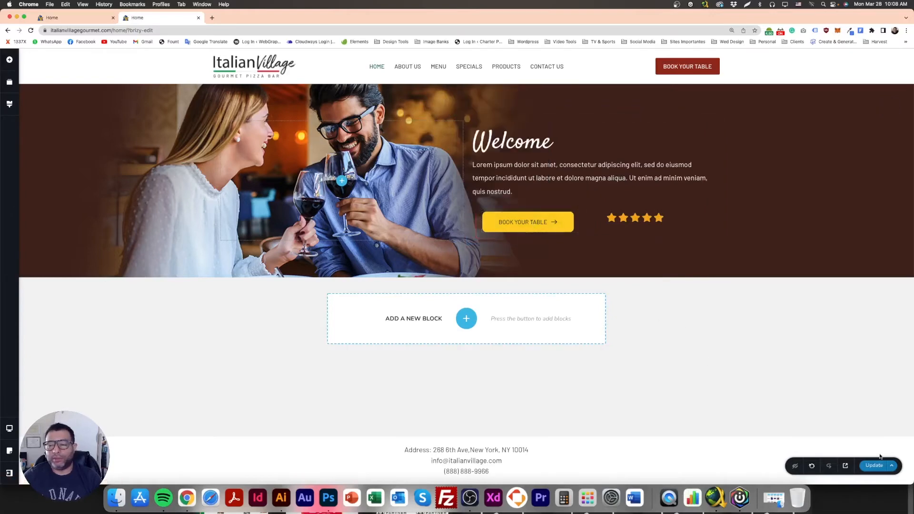
Vertically centre the content of the column holding the five-star rating beside the yellow button
left_click(623, 221)
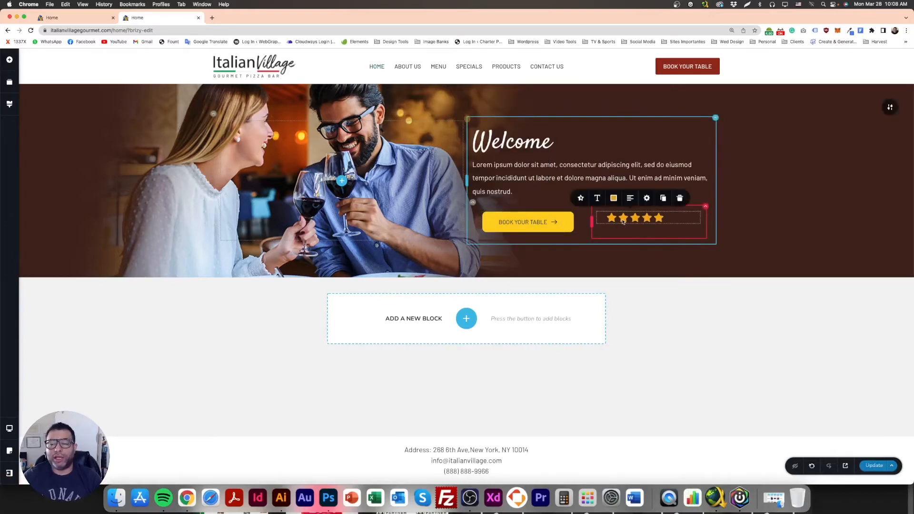
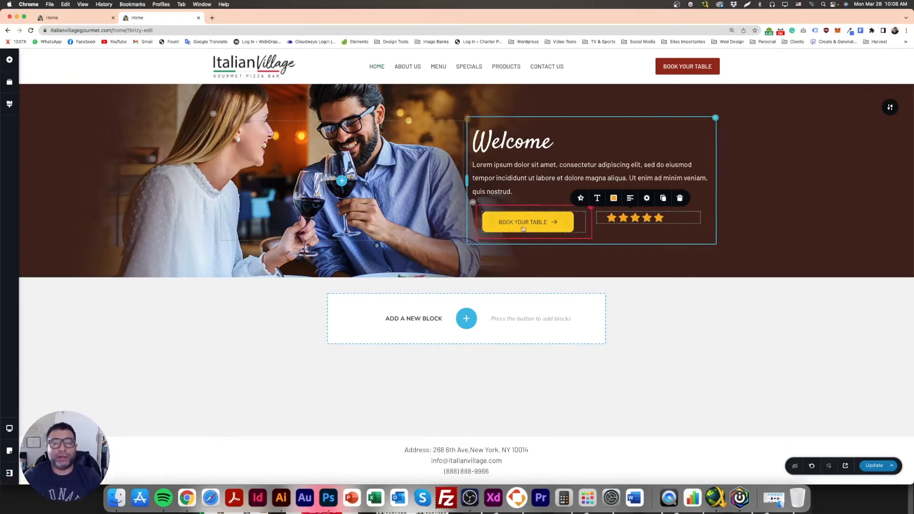
left_click(667, 275)
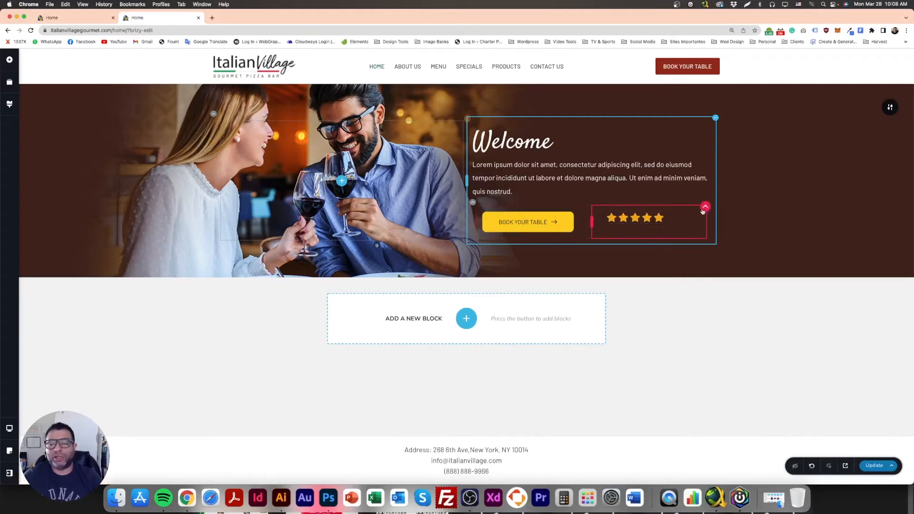
left_click(705, 208)
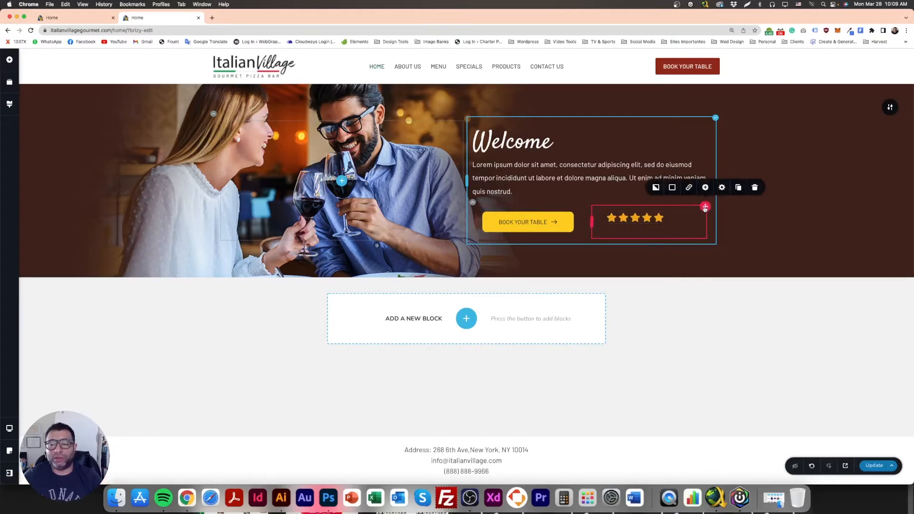
left_click(722, 187)
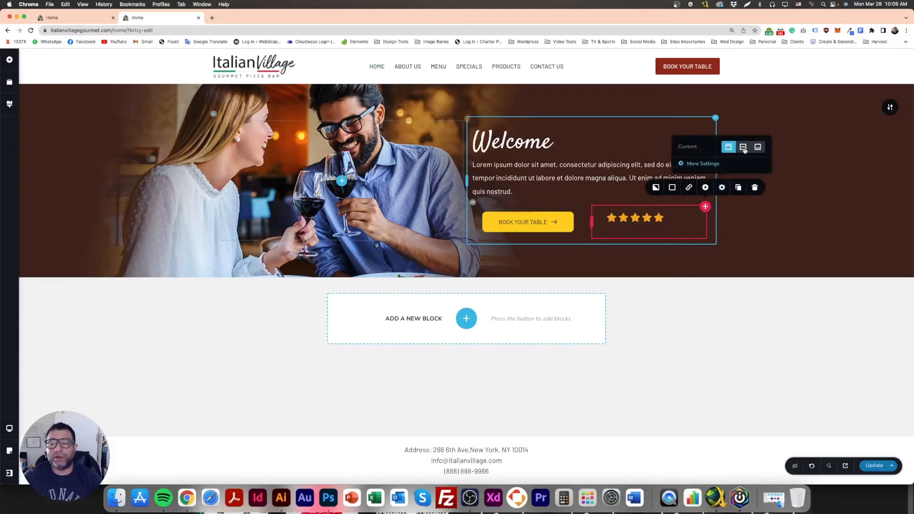
left_click(743, 148)
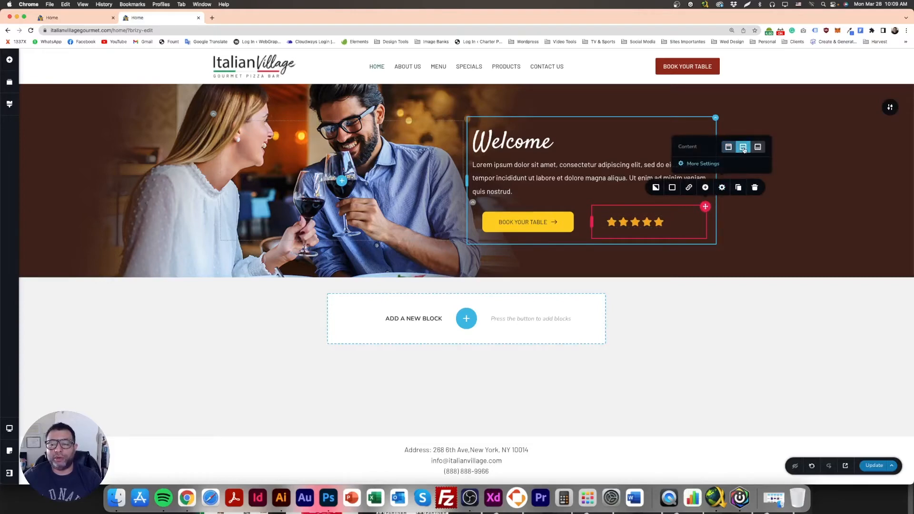
left_click(685, 297)
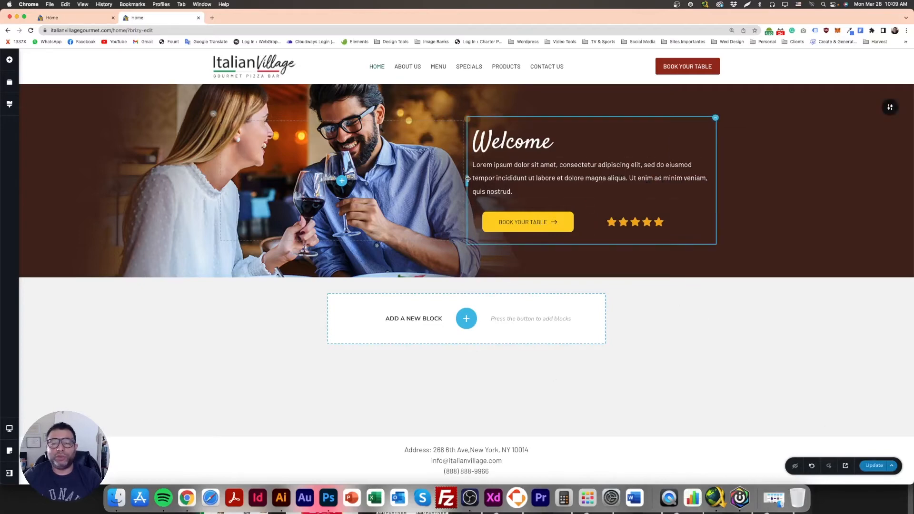
Narrow the banner's Welcome text column and give its Book Your Table button a custom width of 31 px
left_click_drag(468, 179, 508, 179)
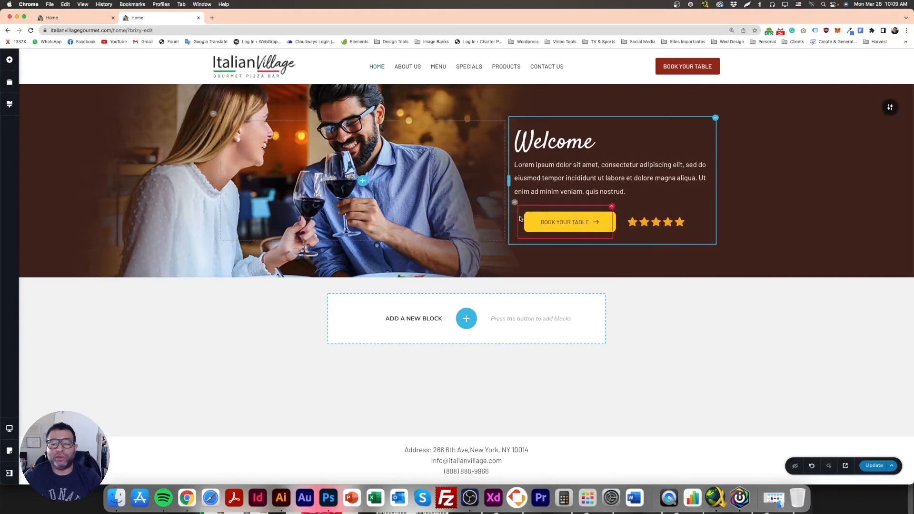
left_click(545, 218)
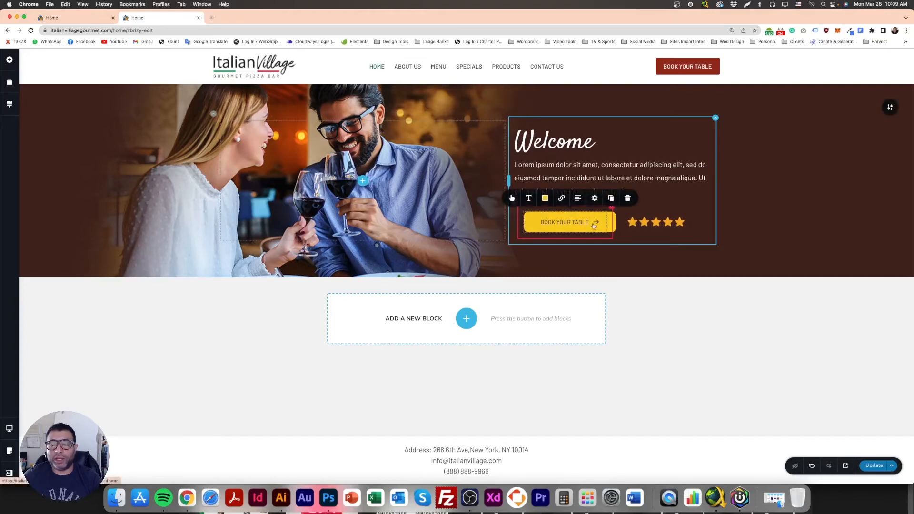
left_click(512, 198)
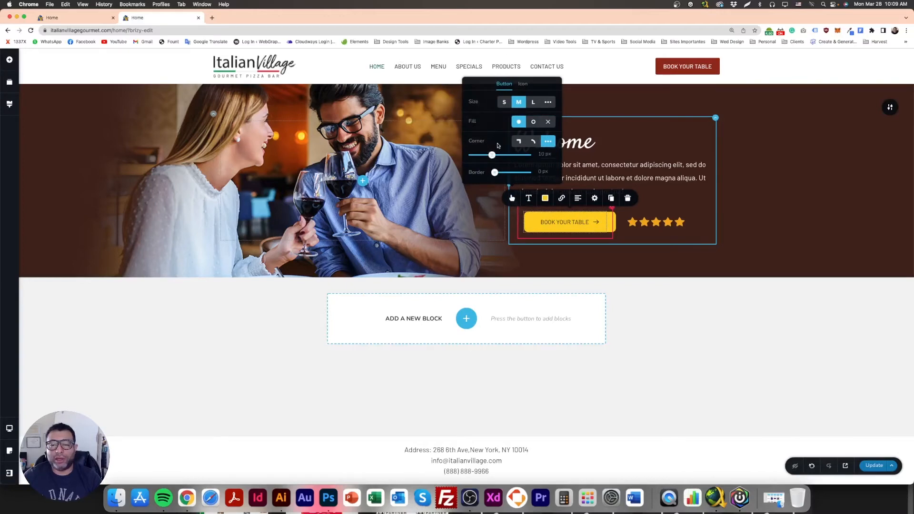
left_click(548, 101)
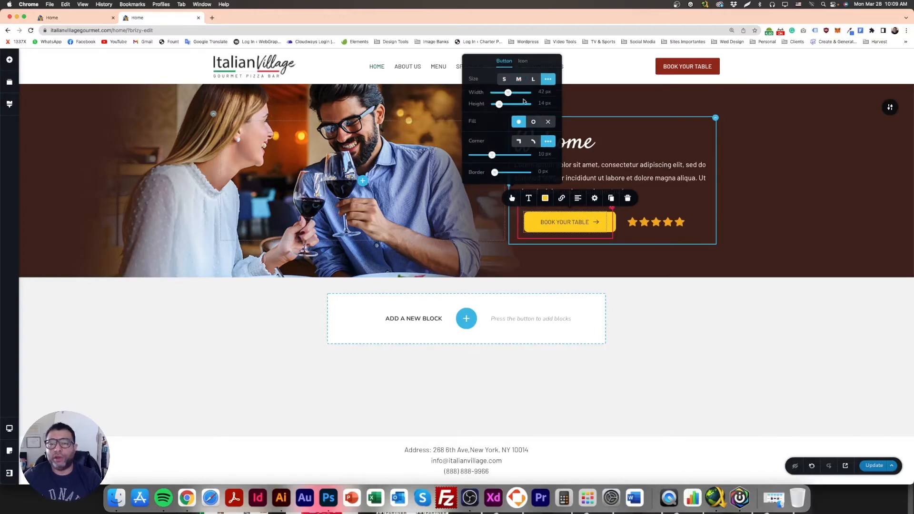
left_click_drag(509, 93, 504, 92)
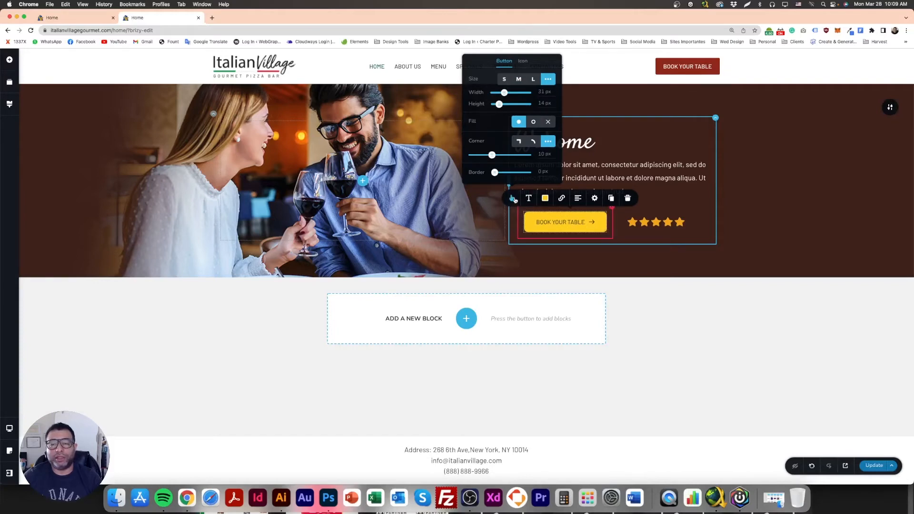
left_click(604, 225)
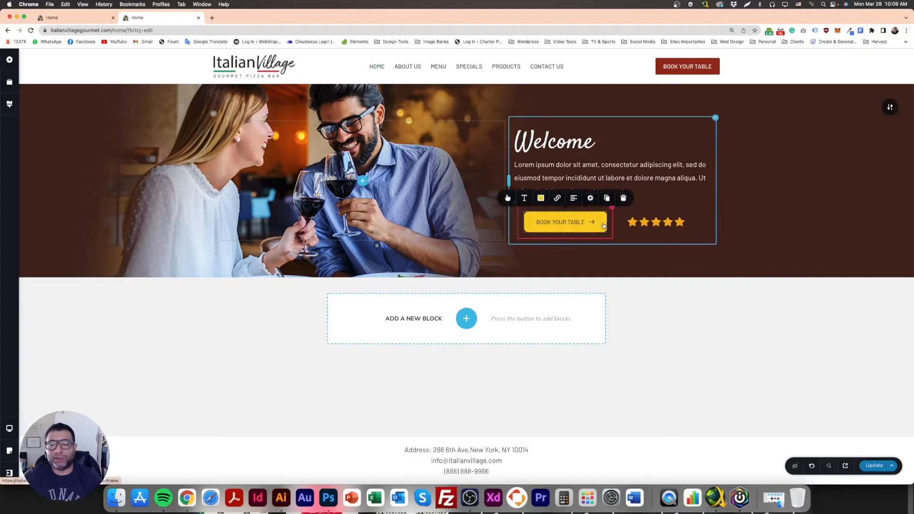
left_click(507, 198)
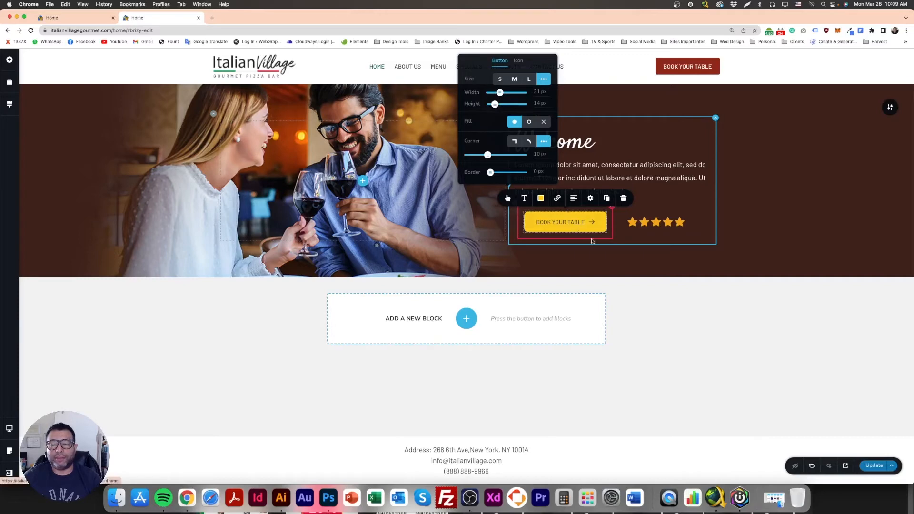
left_click(619, 262)
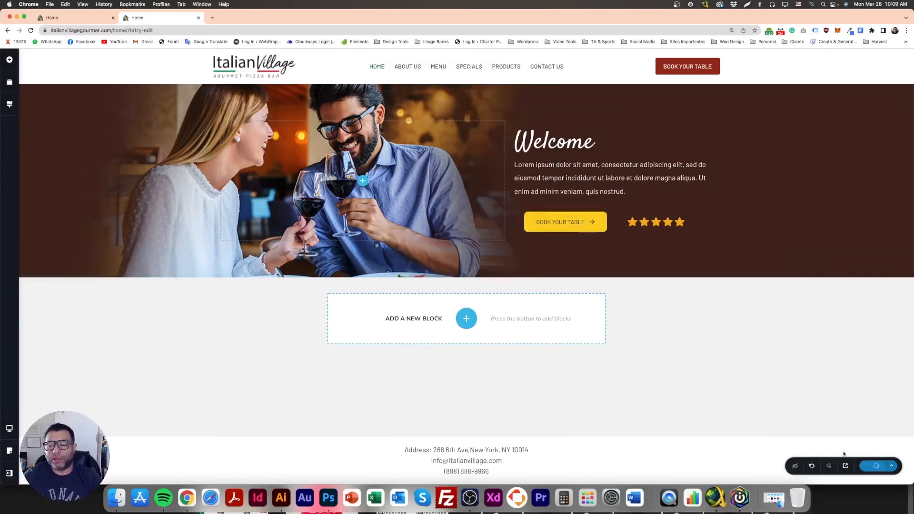
Examine the Welcome banner in the Photoshop design, return to Chrome, and compare it with a preview of the home page
left_click(330, 498)
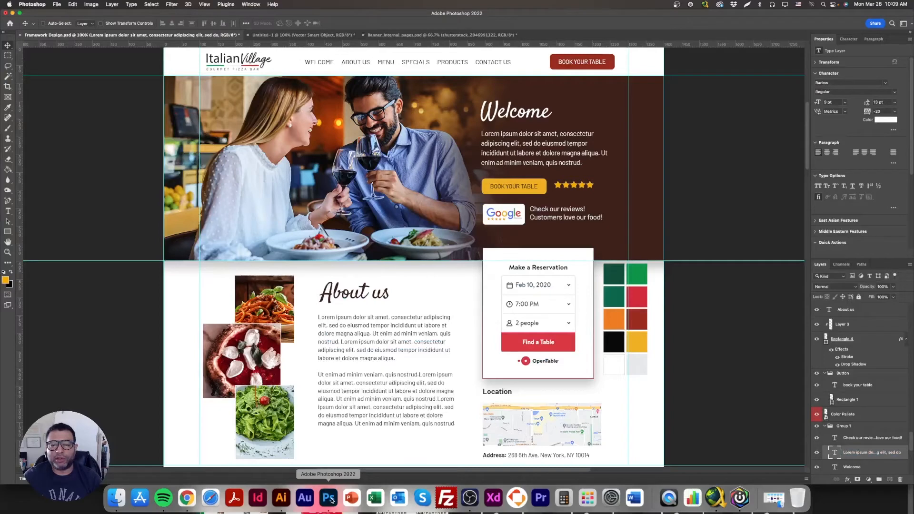
left_click(187, 498)
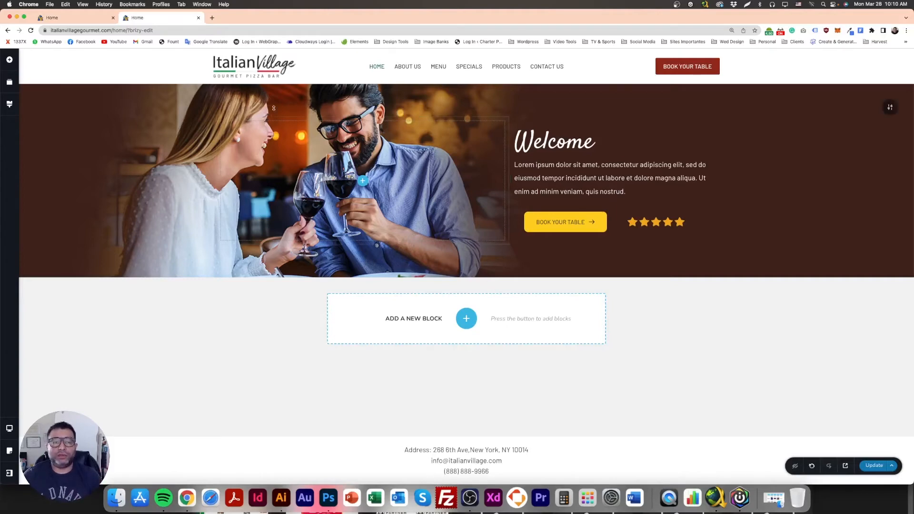
left_click(846, 467)
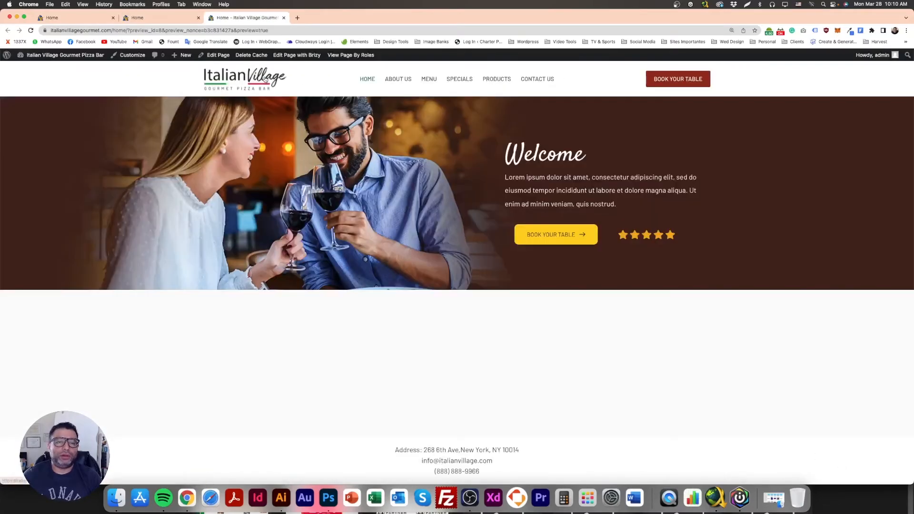
left_click(283, 18)
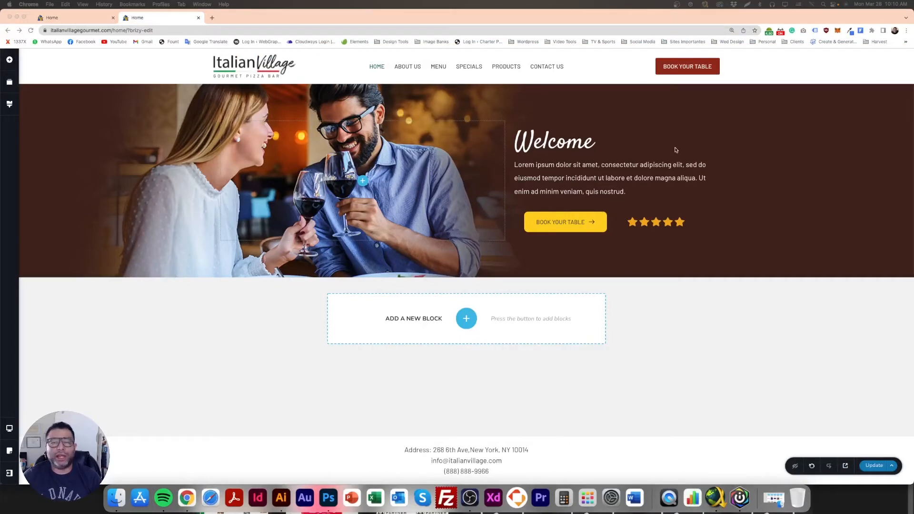
Narrow the Chrome window and position it over the Photoshop design
left_click_drag(619, 16, 615, 28)
left_click_drag(912, 59, 682, 57)
left_click_drag(512, 30, 586, 21)
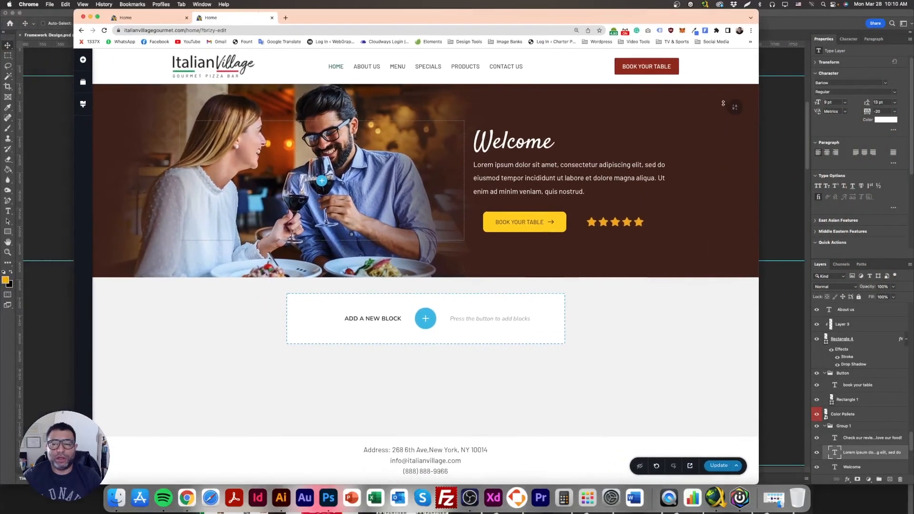
Check the Welcome banner's layout in a narrower Chrome window and restore the window to full width
left_click_drag(759, 112, 655, 113)
left_click_drag(462, 17, 524, 18)
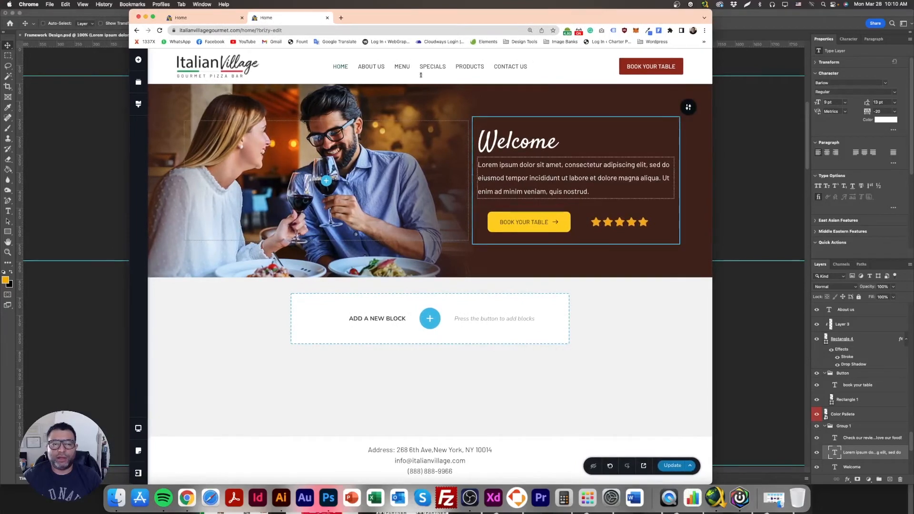
double_click(433, 15)
left_click_drag(507, 0, 478, 33)
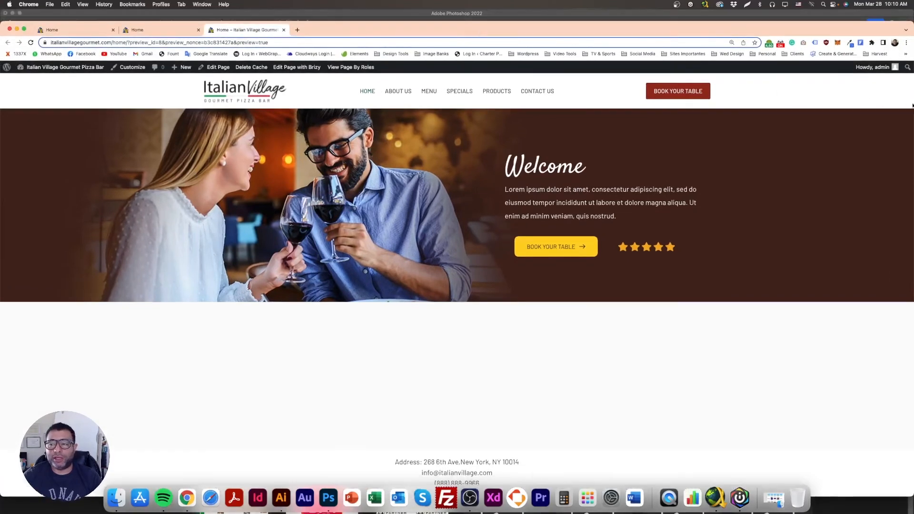
Narrow the home page preview over the Photoshop design, compare both Welcome banners, and restore the window to full width
left_click_drag(911, 105, 543, 105)
left_click_drag(497, 28, 644, 26)
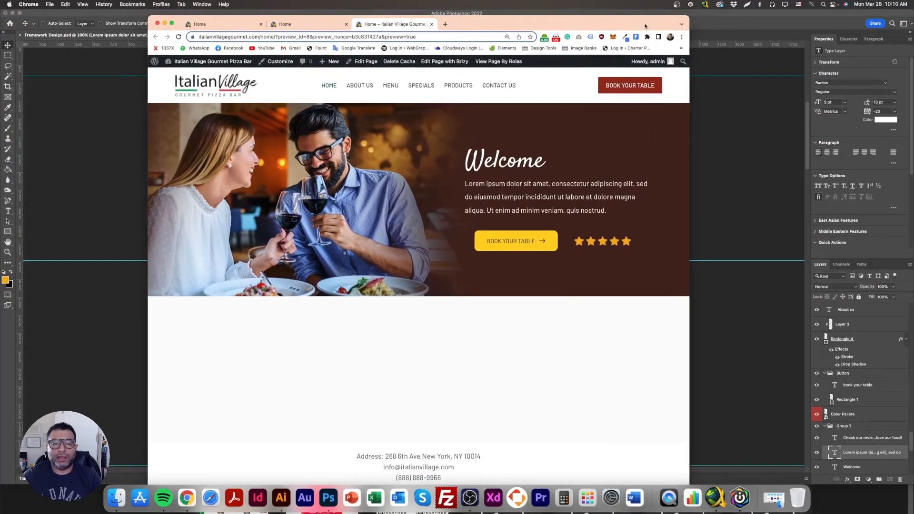
left_click(691, 173)
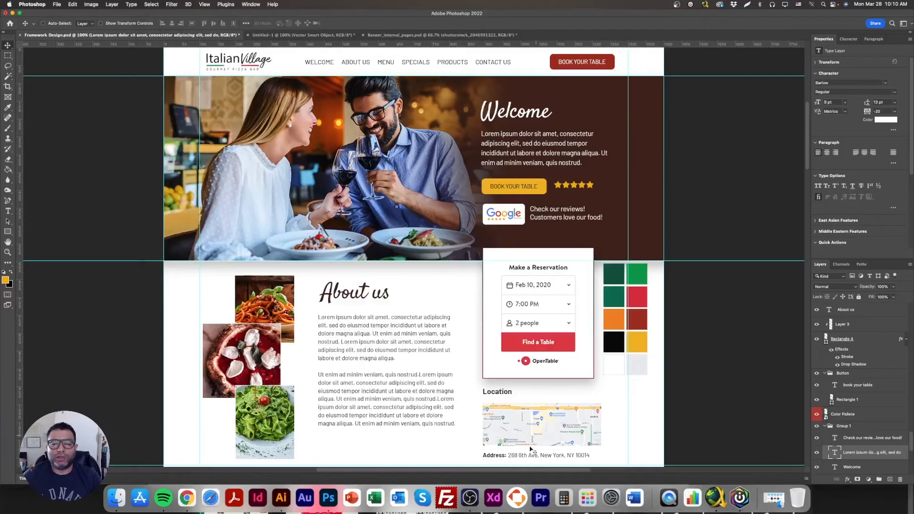
left_click(186, 498)
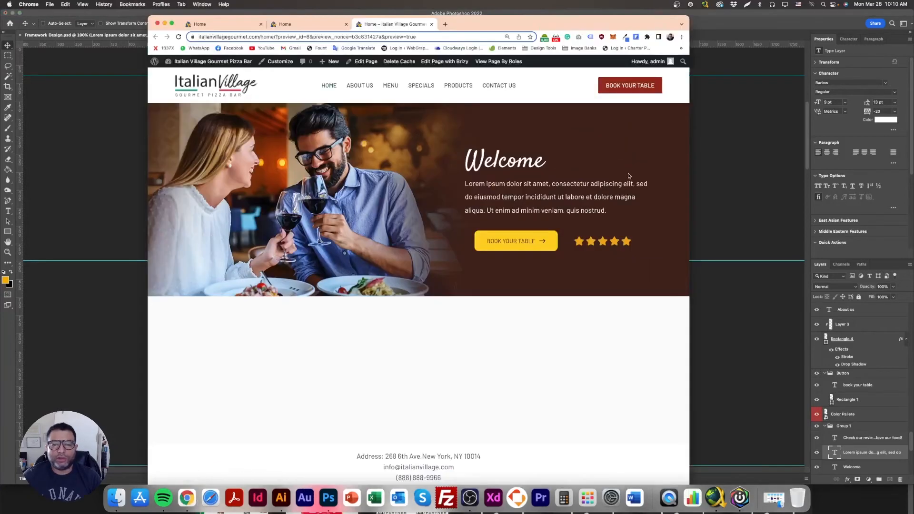
left_click_drag(537, 24, 551, 15)
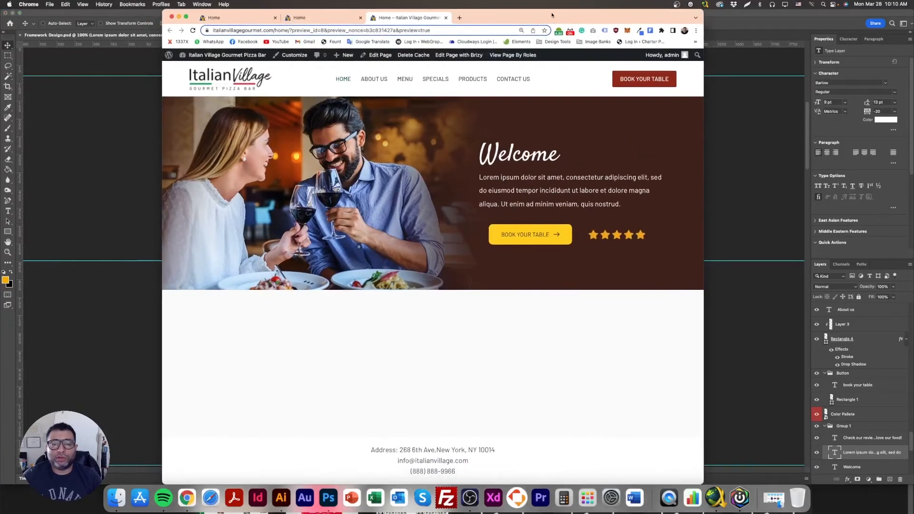
left_click_drag(705, 115, 691, 140)
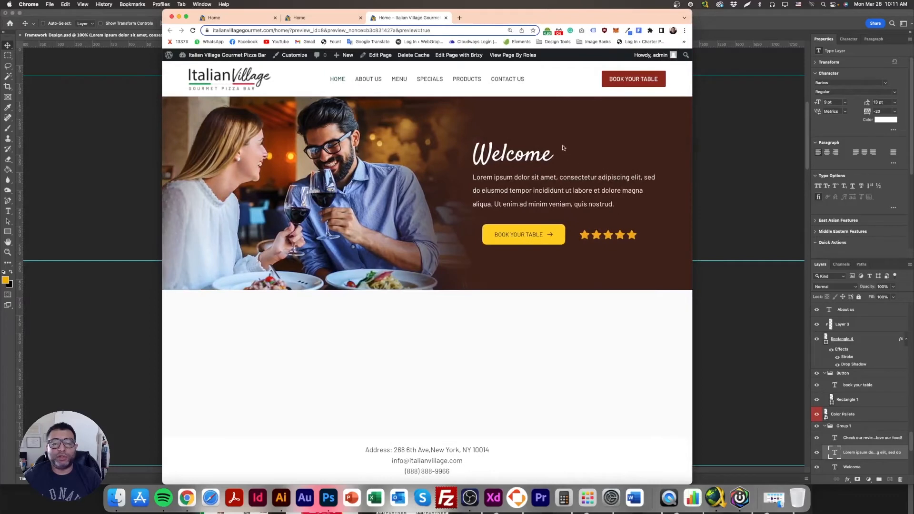
double_click(549, 17)
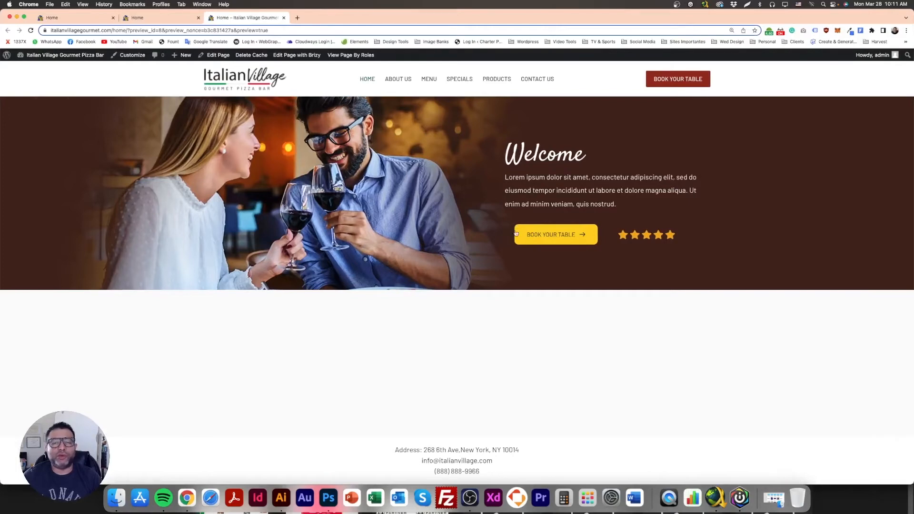
In the page editor, set the left padding of the column holding the yellow Book Your Table button to 0 px
key("ctrl+shift+Tab")
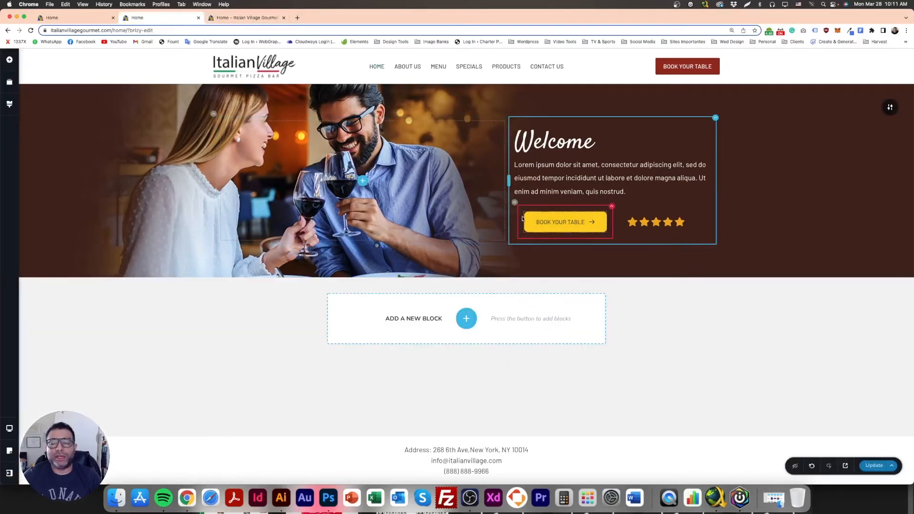
left_click(610, 209)
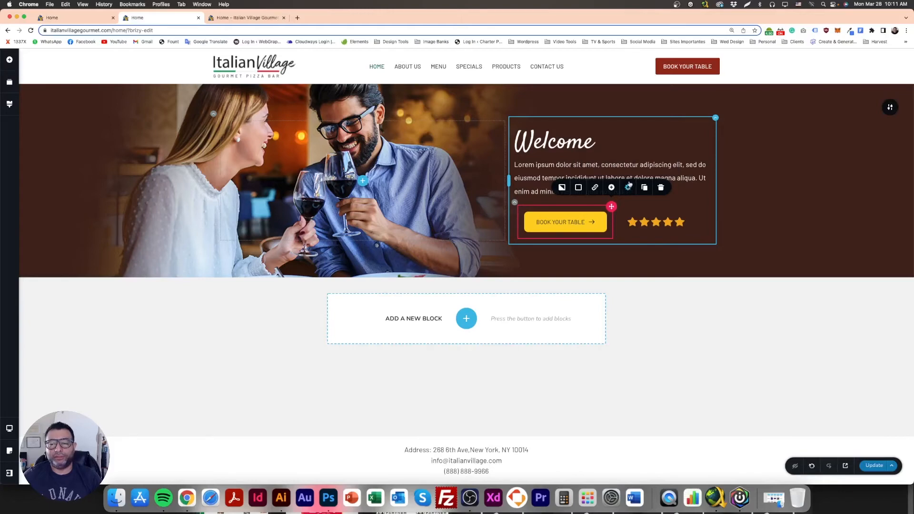
left_click(629, 187)
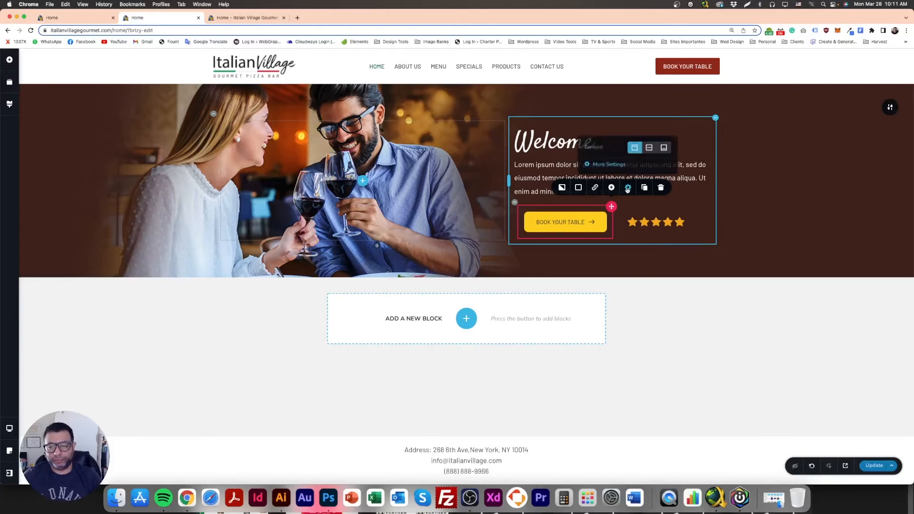
left_click(609, 164)
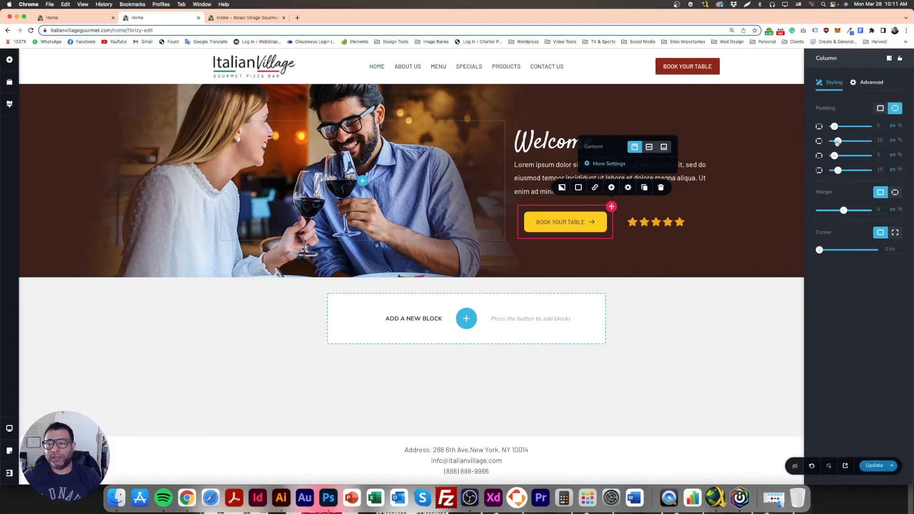
left_click_drag(836, 173, 832, 170)
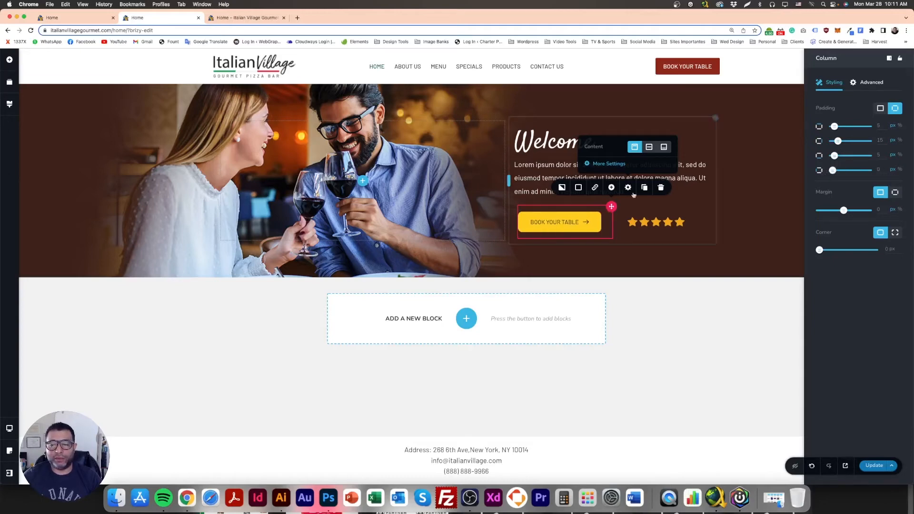
left_click(644, 248)
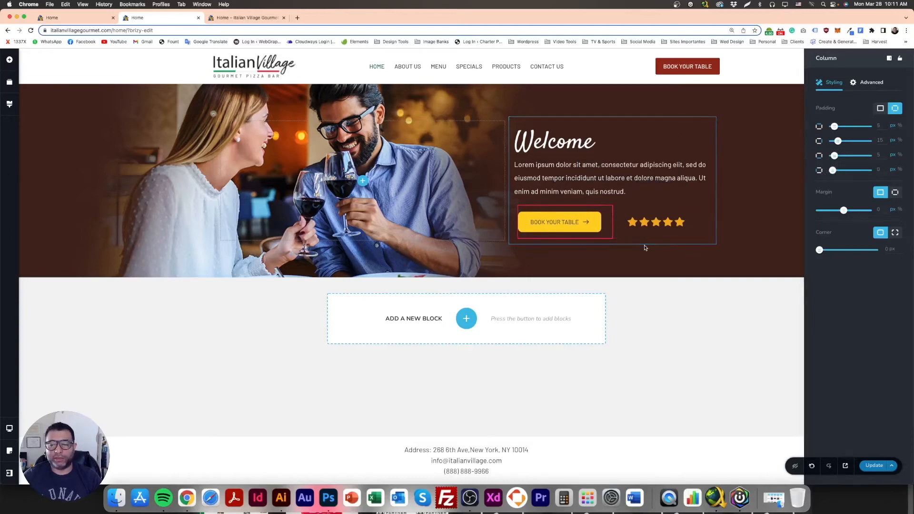
Set individual padding sides for the row holding the button and star rating, with the left padding at 0 px
left_click(514, 204)
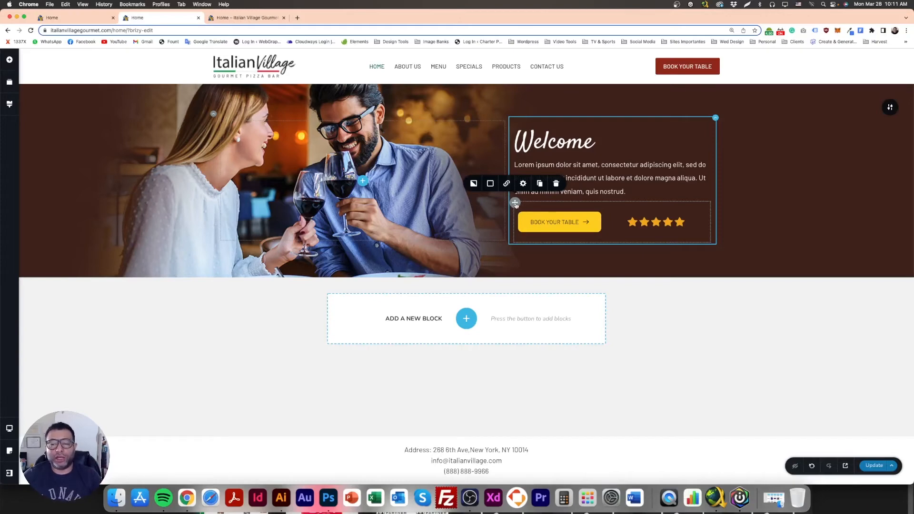
left_click(523, 206)
left_click(515, 204)
left_click(523, 184)
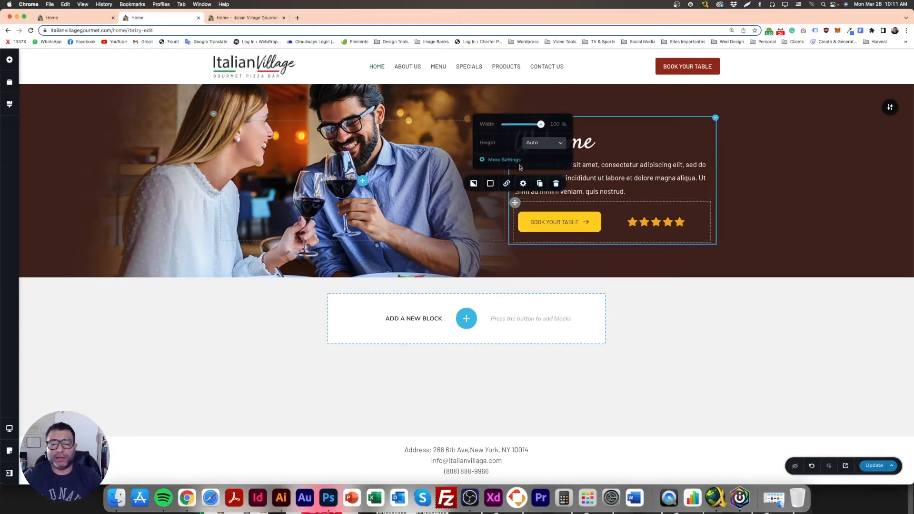
left_click(505, 161)
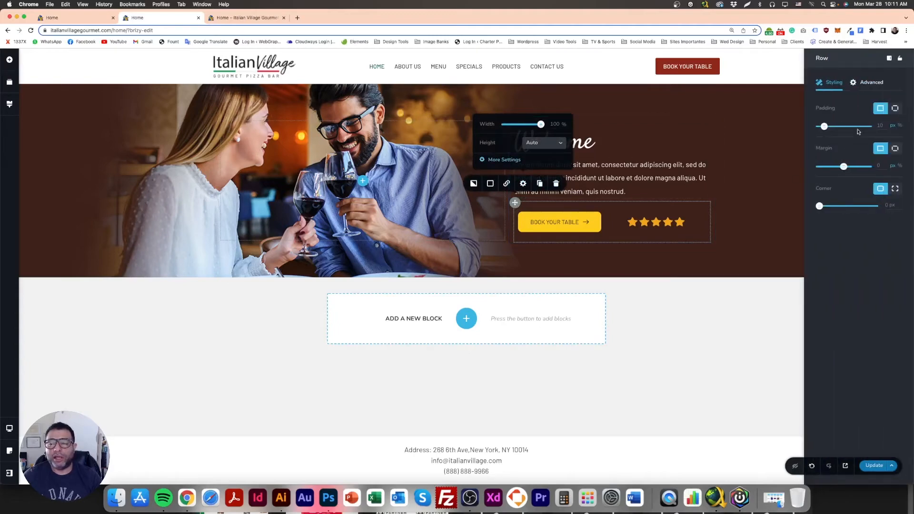
left_click(895, 109)
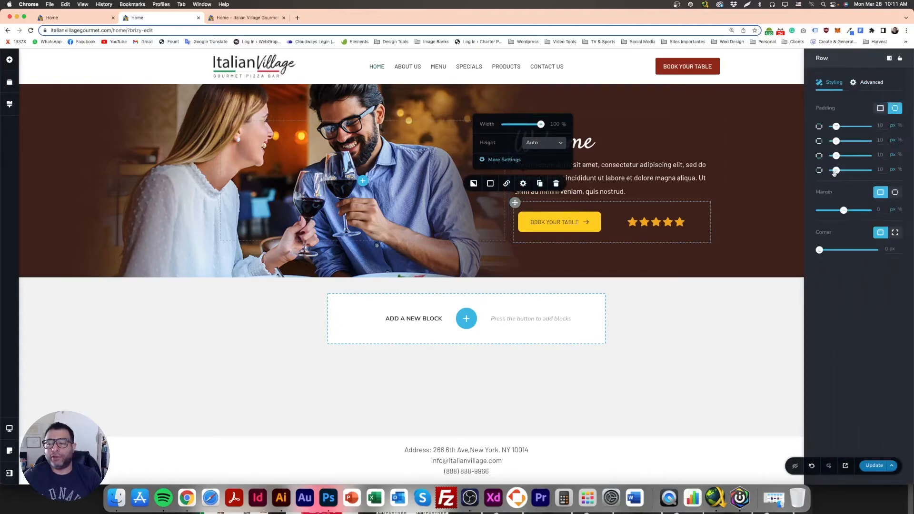
left_click_drag(837, 172, 833, 170)
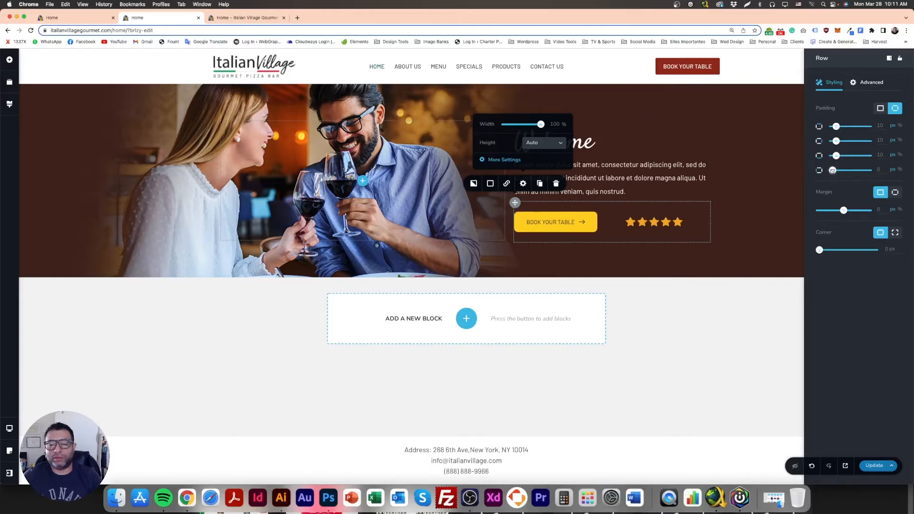
left_click(697, 301)
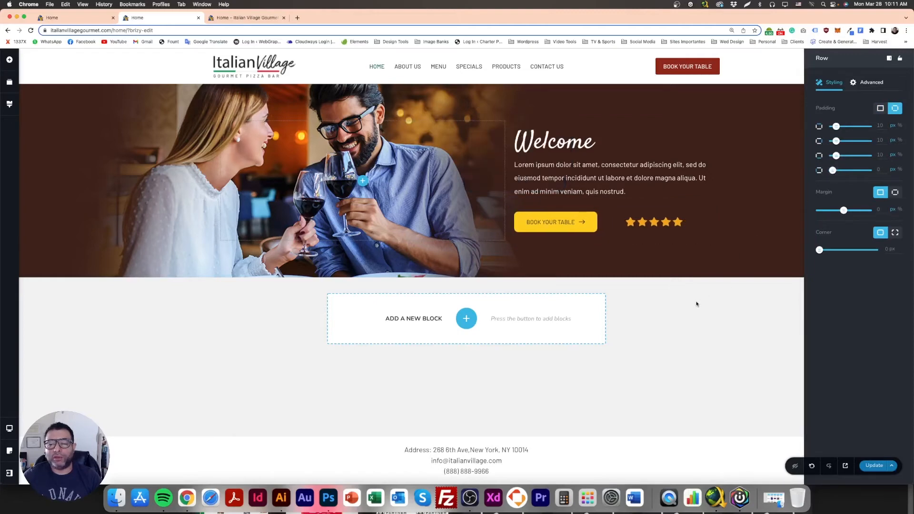
left_click(629, 226)
left_click_drag(619, 224, 621, 227)
left_click(622, 227)
left_click(650, 282)
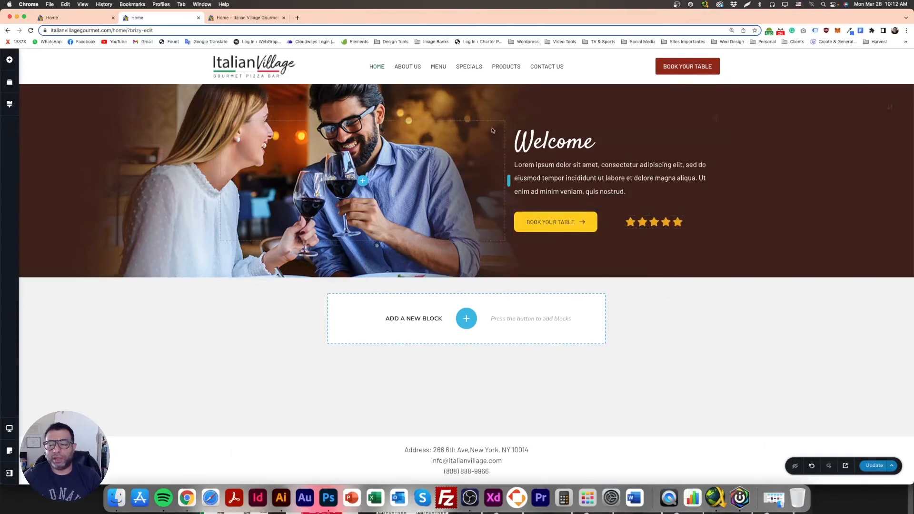
Reload the home page preview, then switch to Photoshop and examine the Welcome banner in the design
left_click(251, 18)
left_click(31, 30)
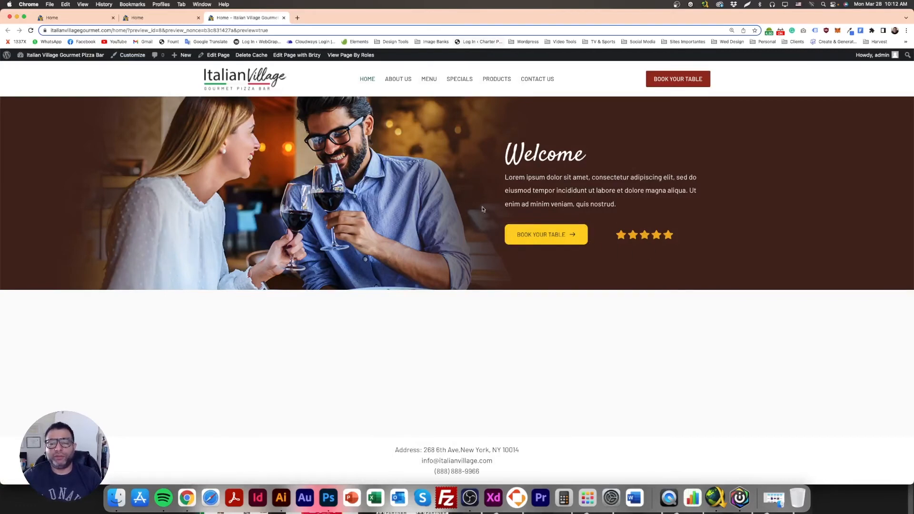
left_click(328, 498)
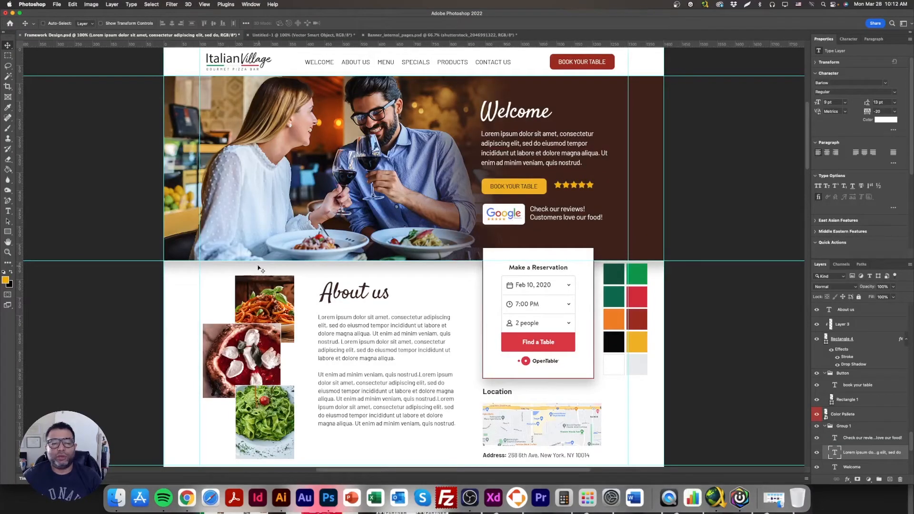
left_click(7, 253)
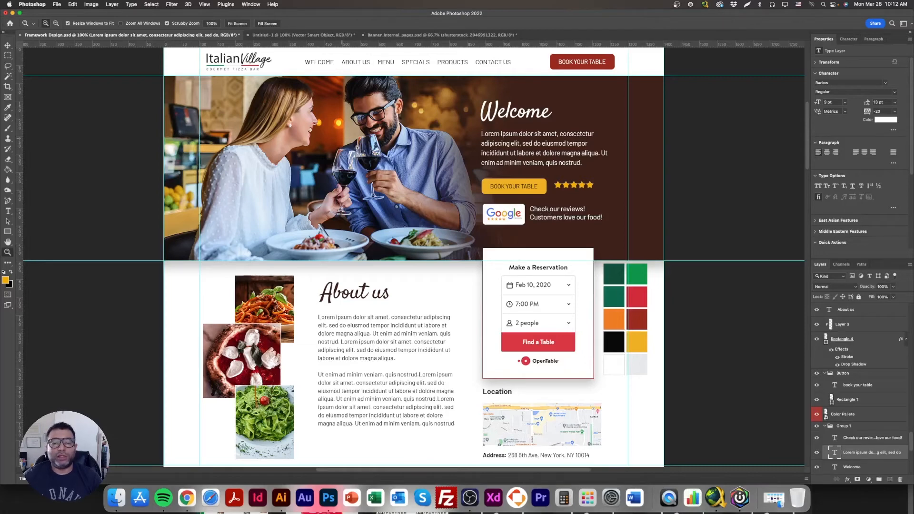
Switch to Chrome and search for "google reviews logo" images in a new tab
left_click(187, 498)
left_click(297, 18)
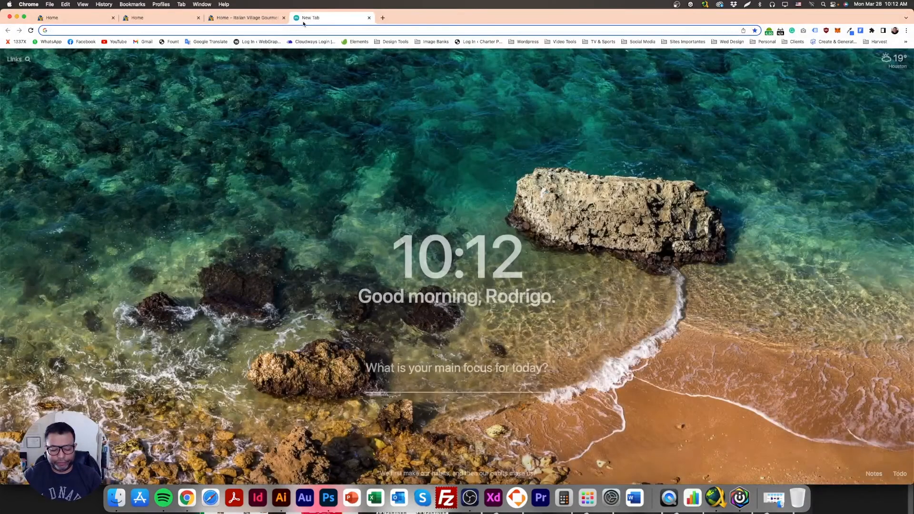
type("google reviews logo")
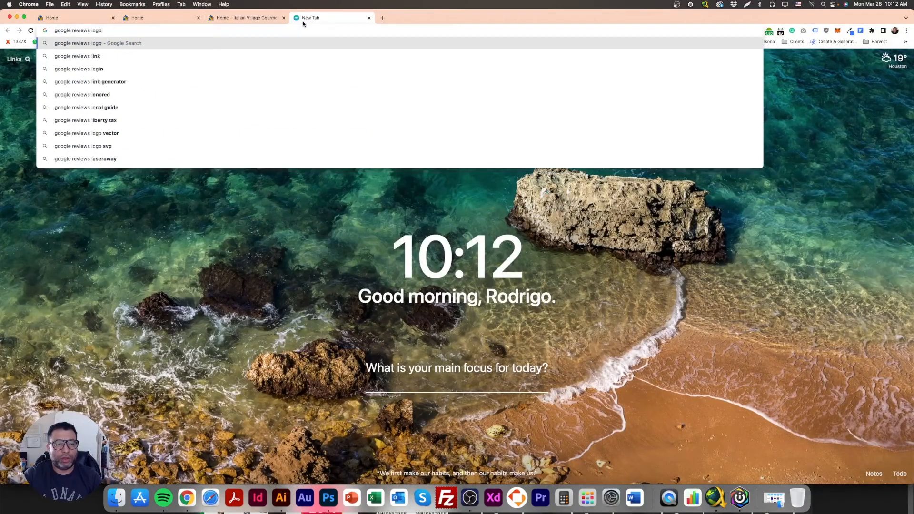
key("Return")
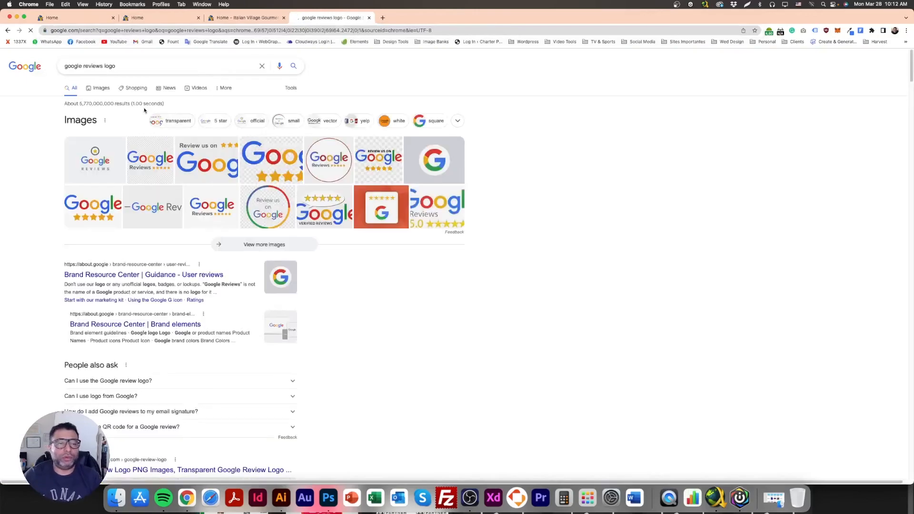
left_click(133, 120)
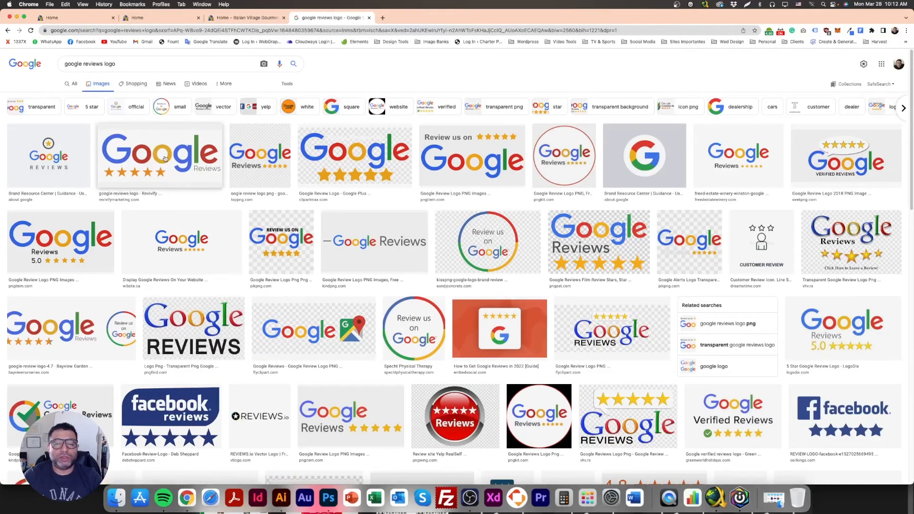
Save the Revivify Marketing Google Reviews logo with four visible stars as google-reviews-logo in the Module 4 folder
left_click(164, 158)
right_click(699, 147)
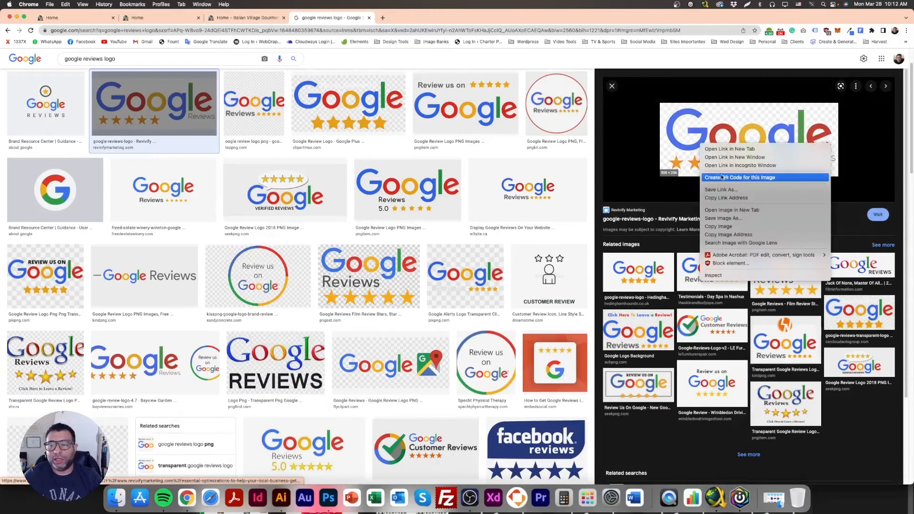
left_click(762, 218)
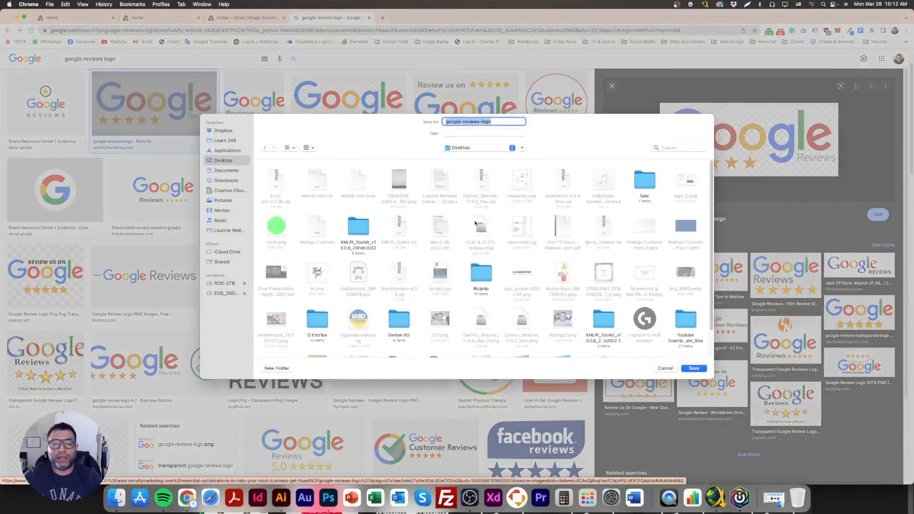
left_click(515, 148)
left_click(482, 199)
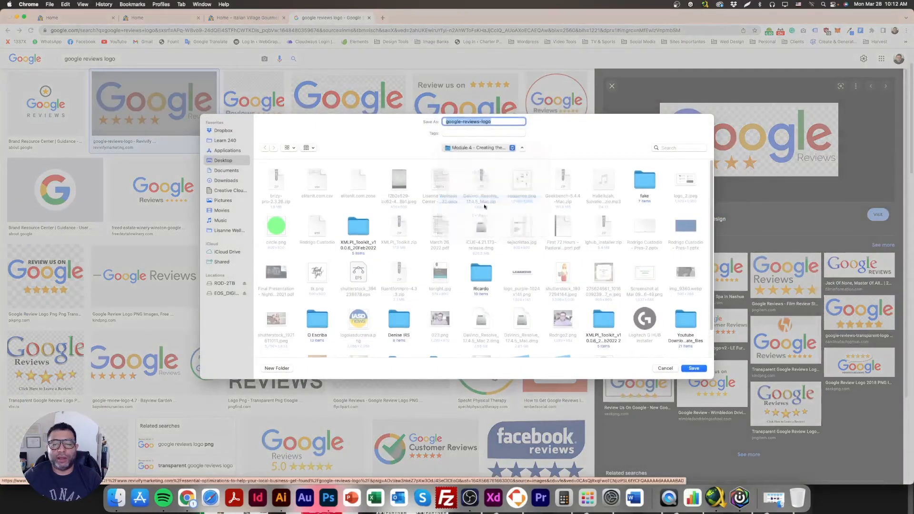
key("Return")
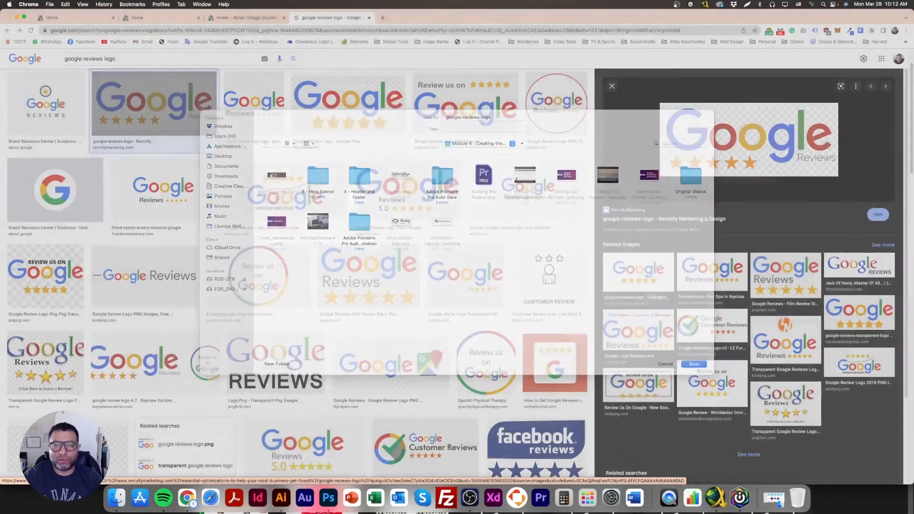
Return to the Brizy editor, duplicate the row with the button and star rating, and delete both elements from the copy
left_click(235, 18)
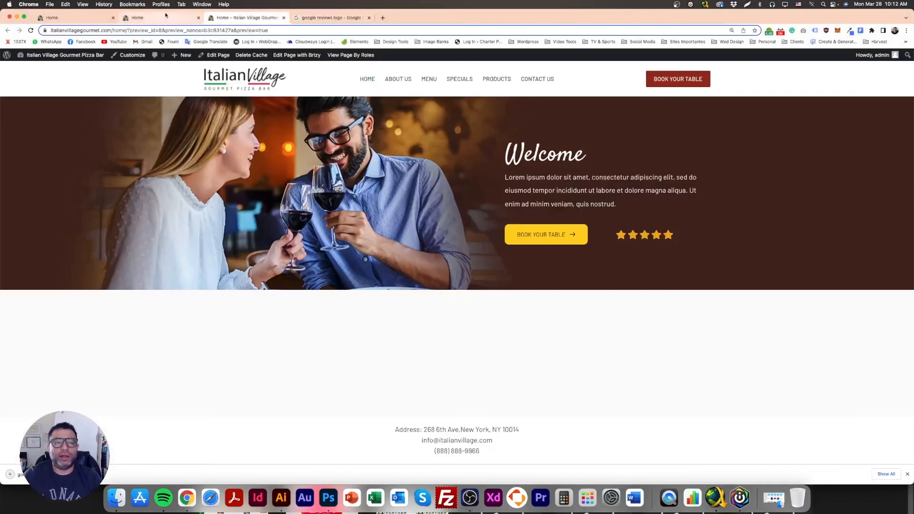
left_click(157, 17)
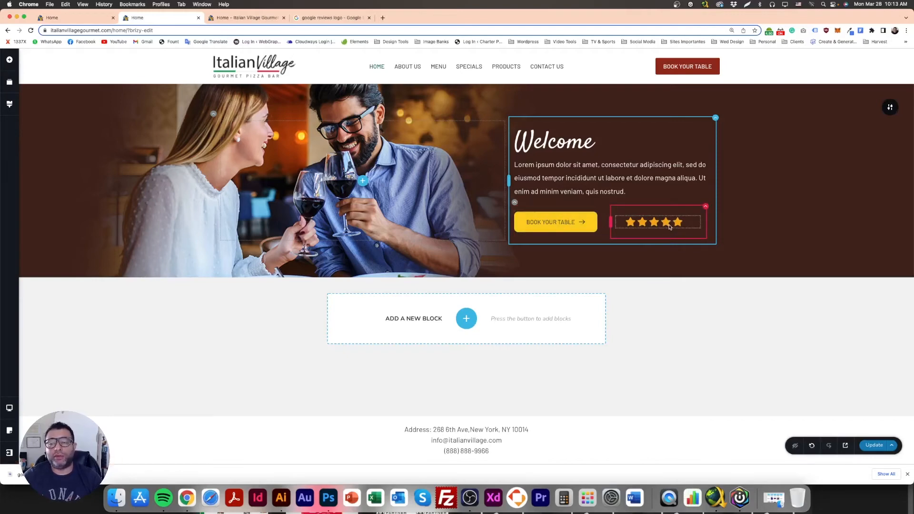
left_click(517, 204)
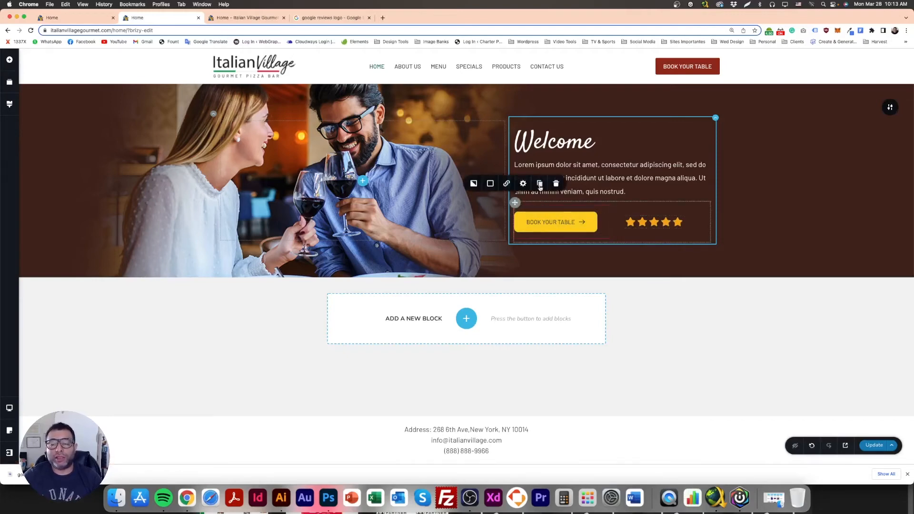
left_click(540, 184)
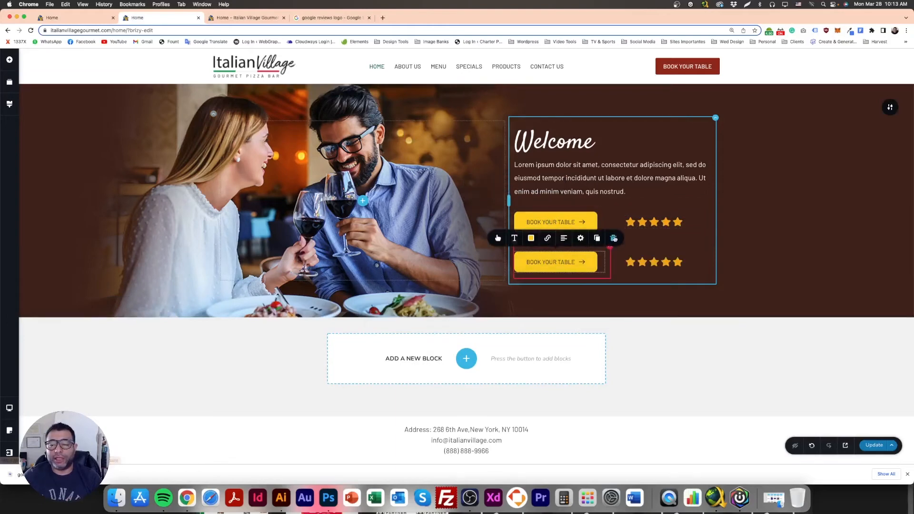
left_click(614, 238)
left_click(689, 265)
left_click(695, 253)
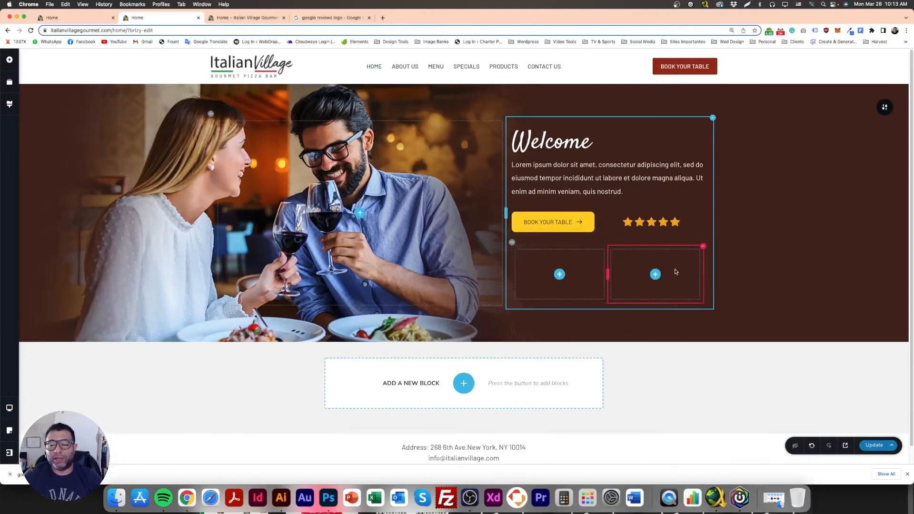
Add an image element to the first empty column of the new row and upload google-reviews-logo.png into it
left_click(559, 275)
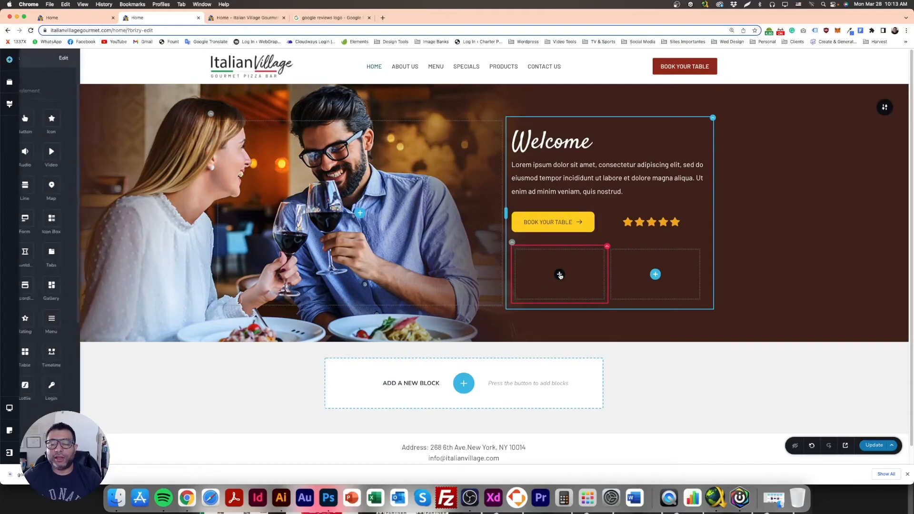
left_click_drag(55, 162, 560, 283)
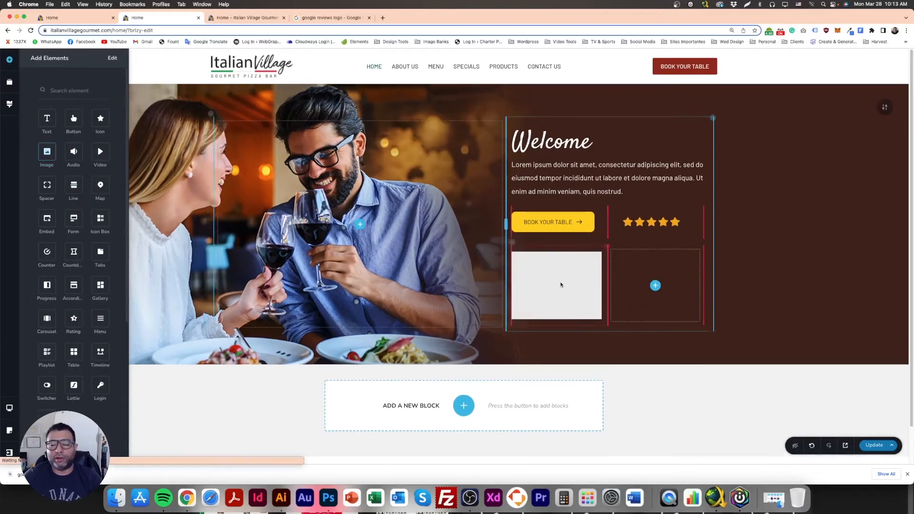
left_click(547, 274)
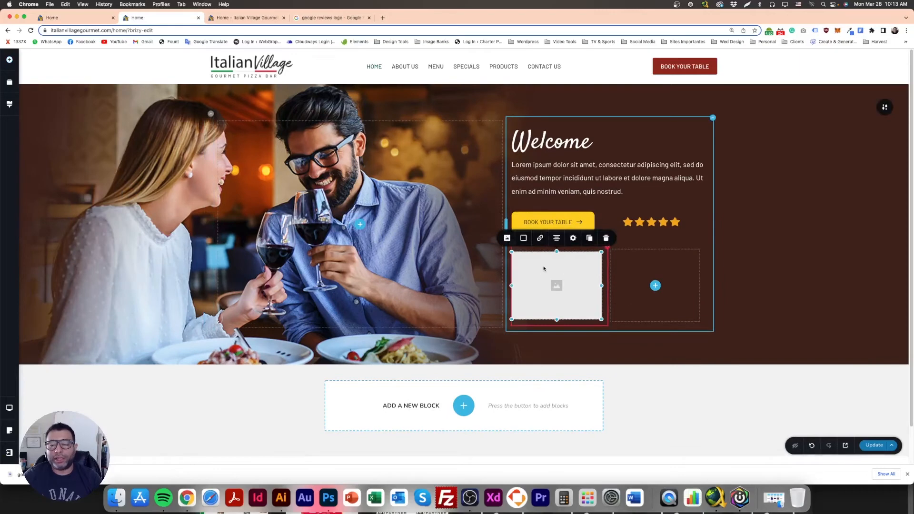
left_click(507, 239)
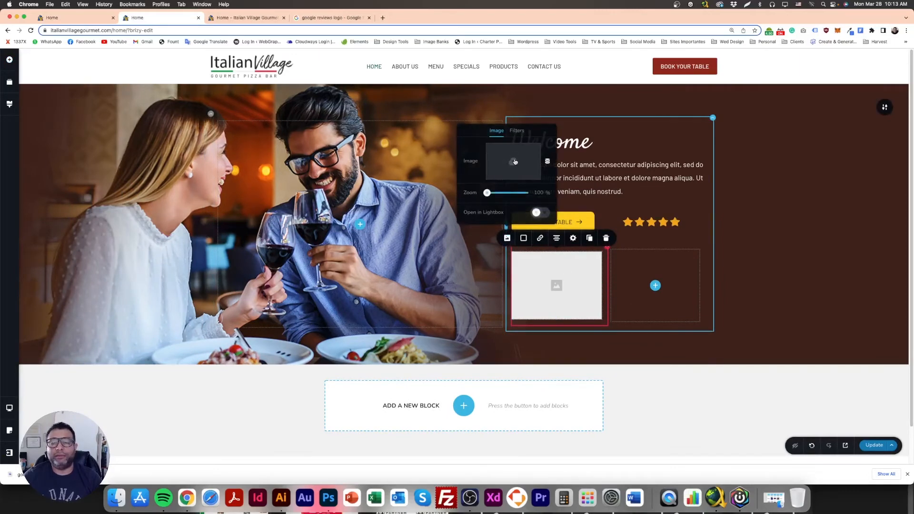
left_click(514, 162)
left_click(85, 90)
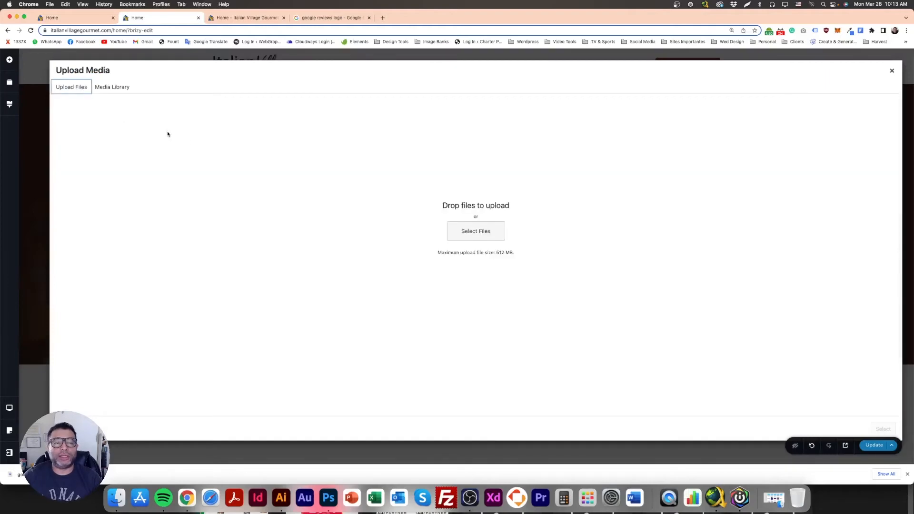
left_click(452, 223)
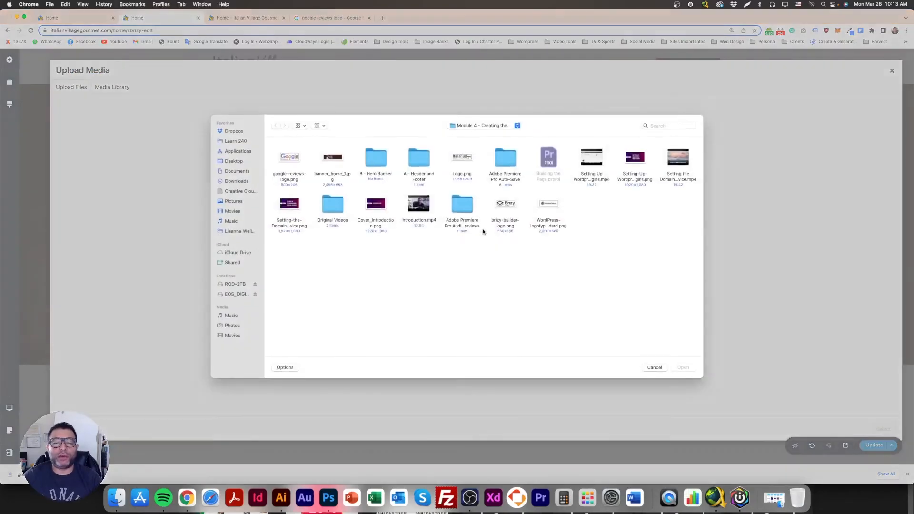
double_click(286, 154)
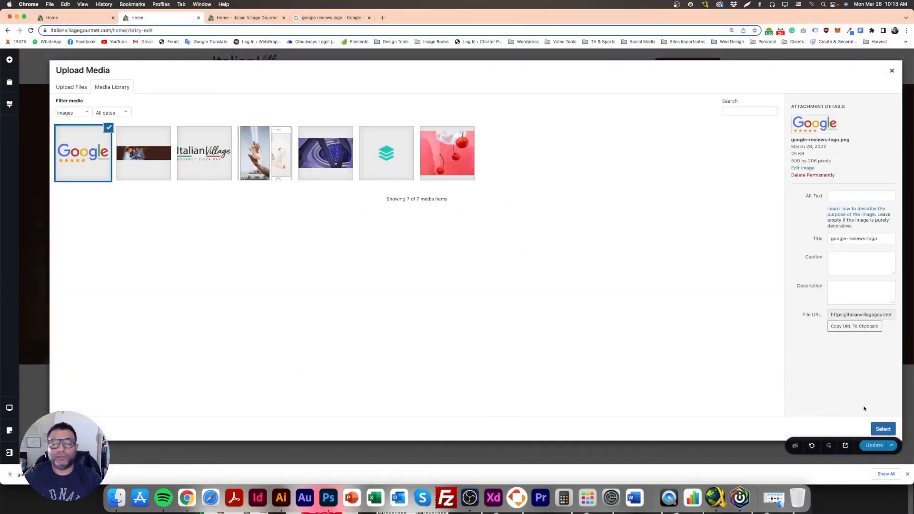
left_click(882, 428)
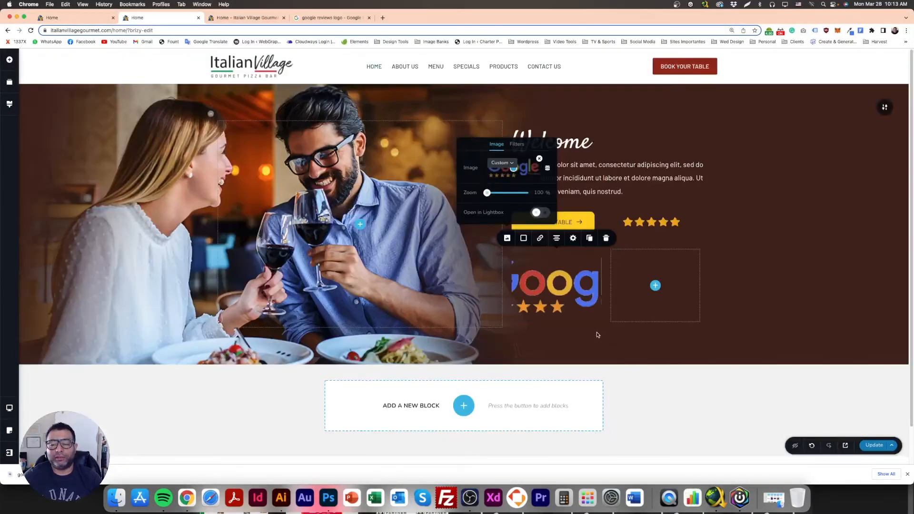
Set the Google logo's height to 100%, shrink it to about three quarters of its column's width, and align it left
left_click(568, 280)
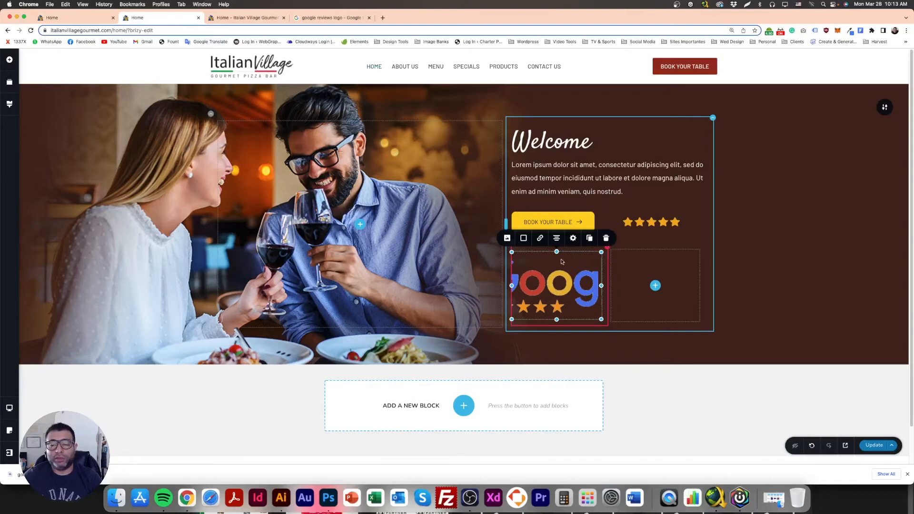
left_click(573, 239)
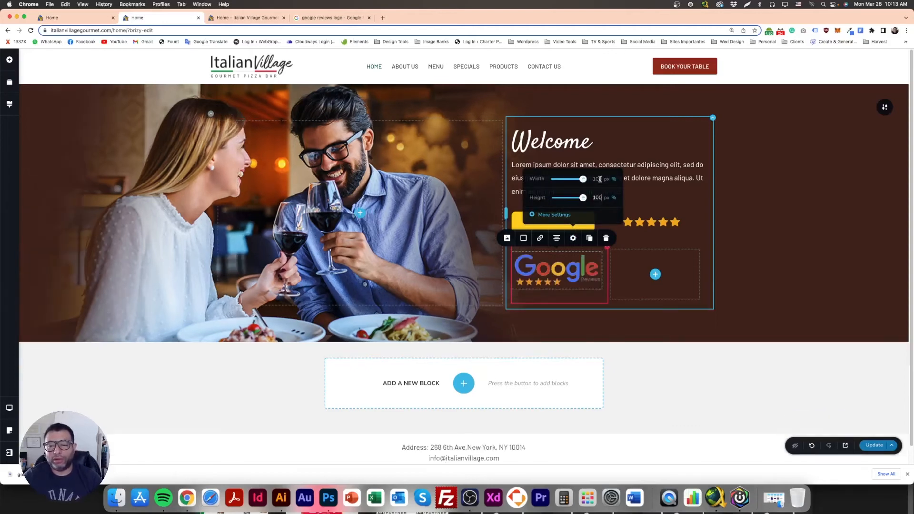
left_click(575, 278)
left_click_drag(601, 289, 589, 280)
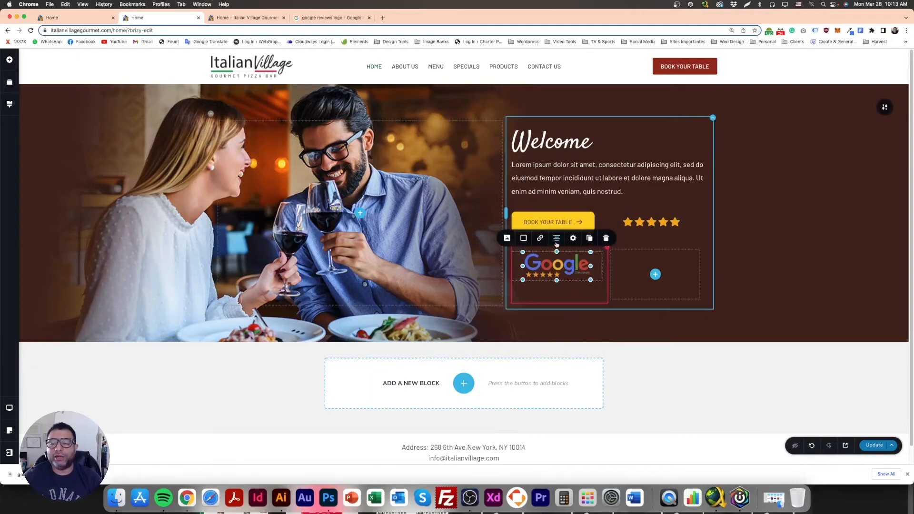
left_click(556, 241)
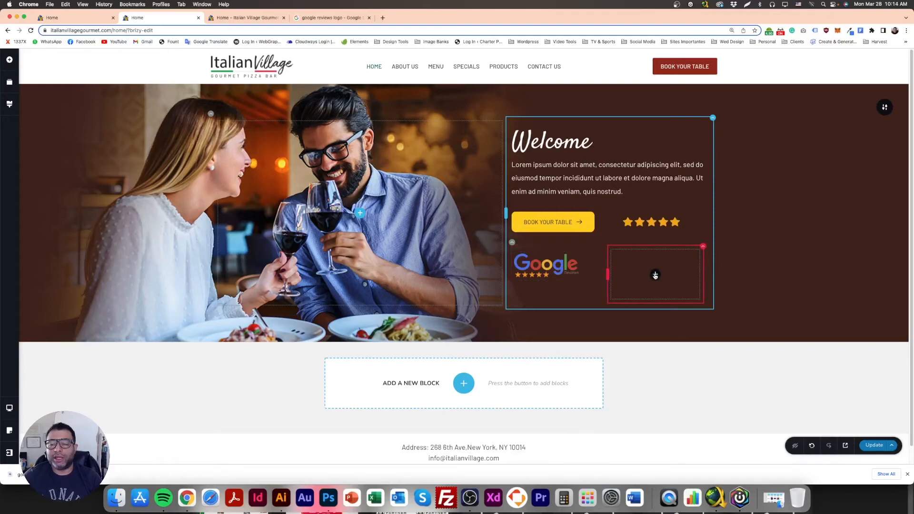
Duplicate the Welcome paragraph and move the copy into the empty column beside the Google logo
left_click(608, 176)
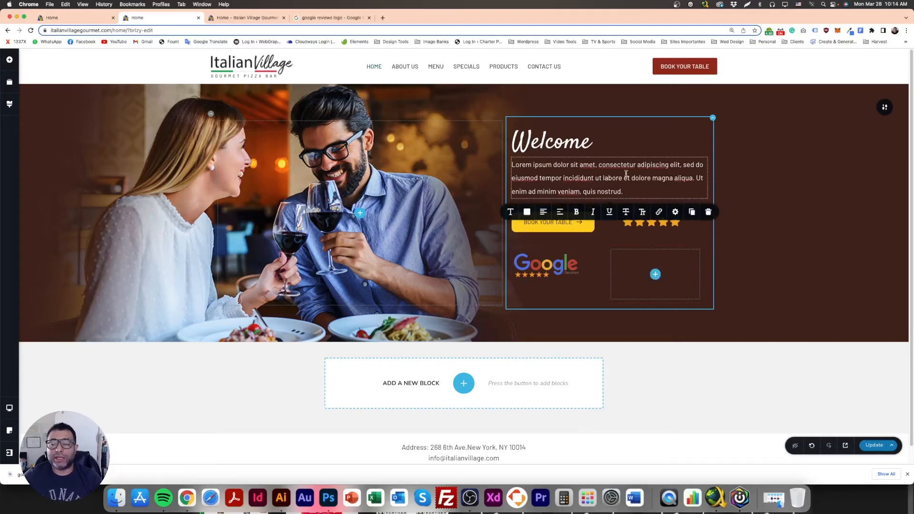
left_click(692, 212)
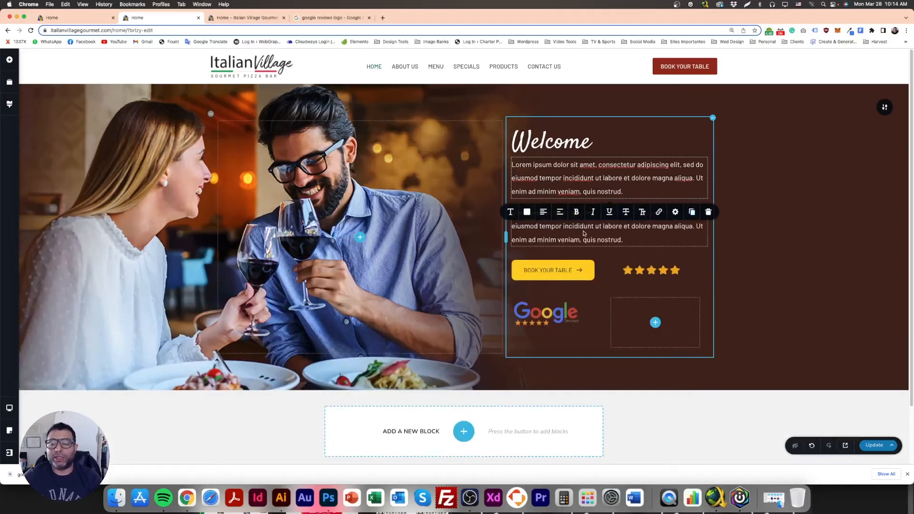
left_click_drag(653, 318, 655, 334)
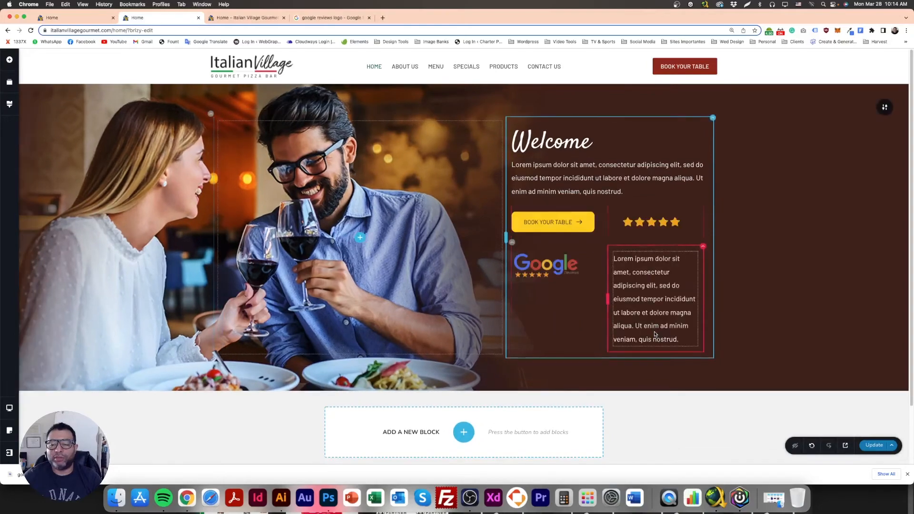
Switch to Photoshop and copy the text "Check our reviews! Customers love our food!" from the Welcome banner
triple_click(642, 285)
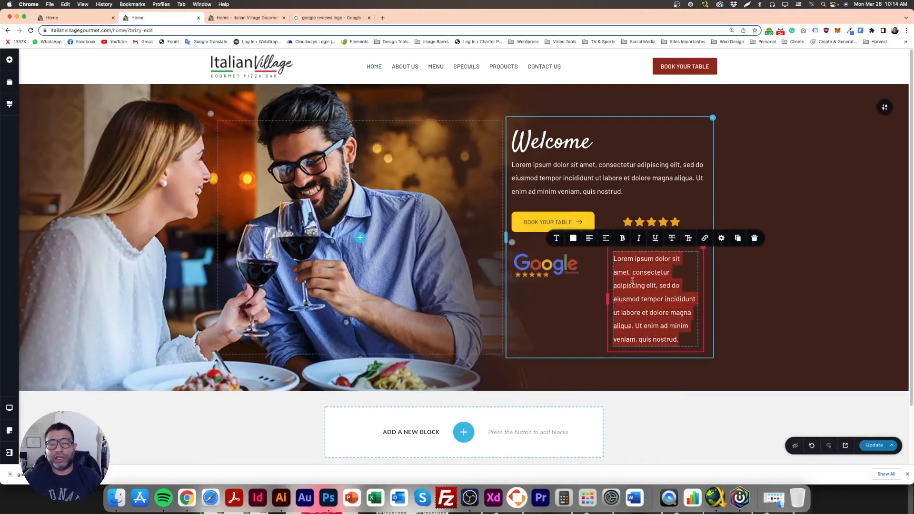
left_click(327, 500)
left_click(565, 214)
left_click(566, 212)
left_click(567, 213)
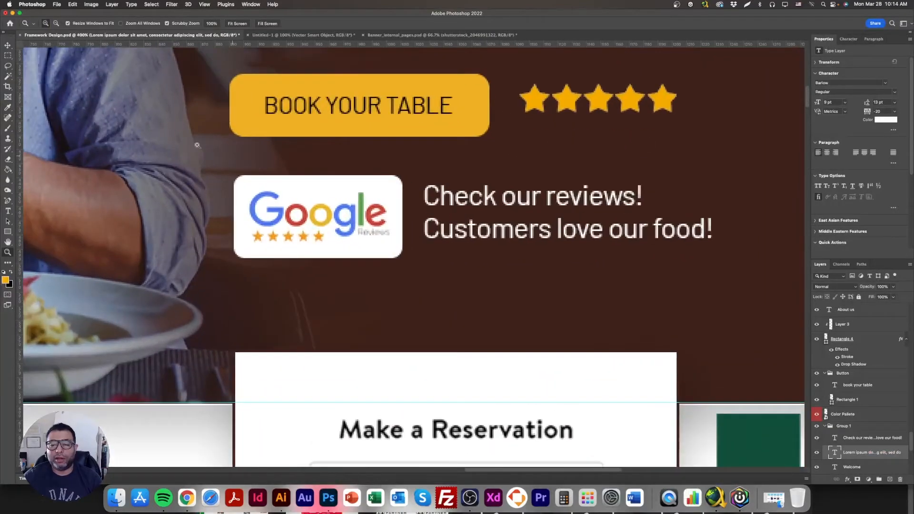
key("t")
triple_click(541, 200)
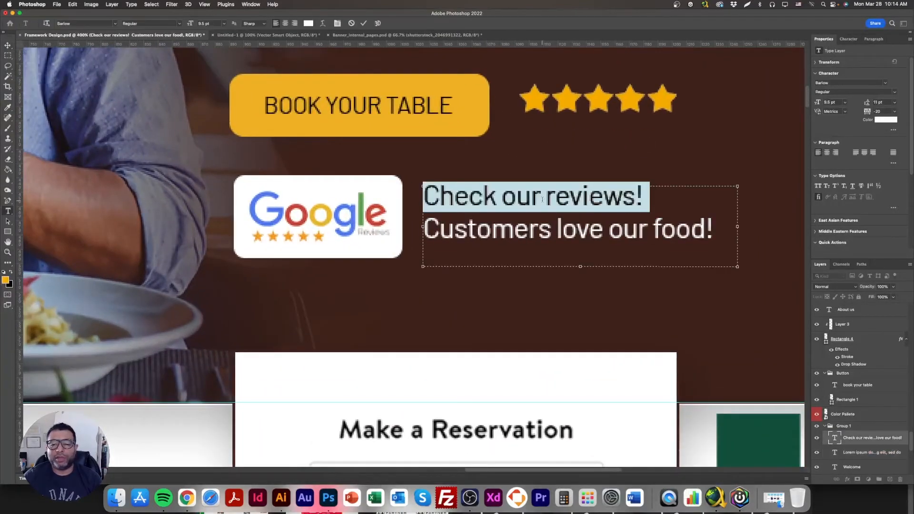
key("super+a")
key("super+c")
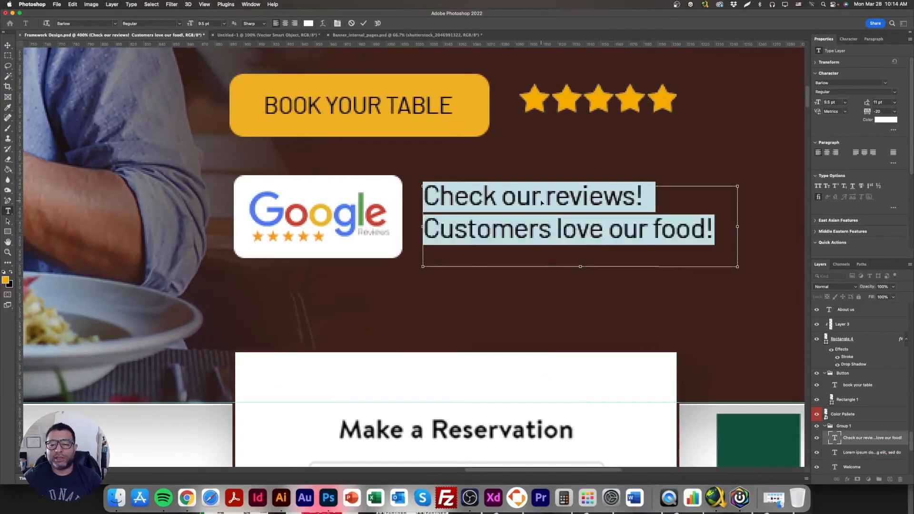
Switch to Chrome and replace the paragraph beside the Google logo with the copied review text
left_click(189, 499)
triple_click(649, 277)
key("super+v")
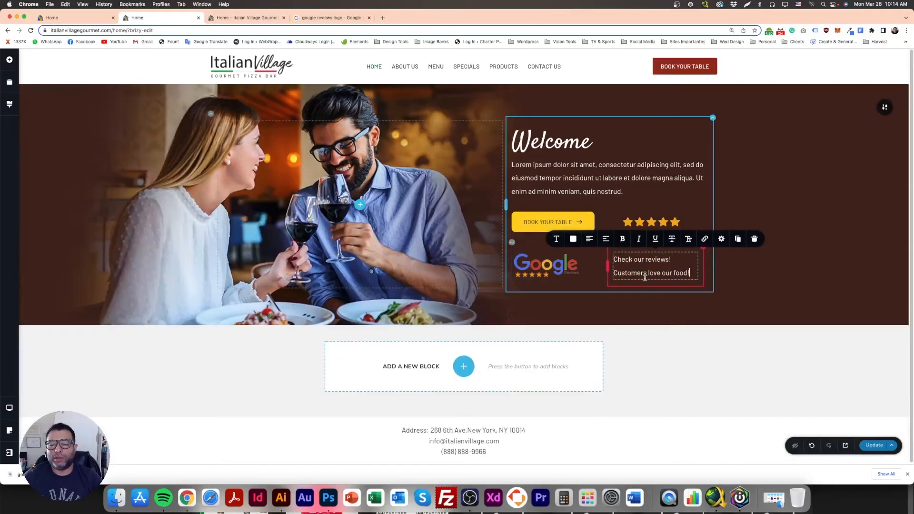
Set the line height of the "Check our reviews! Customers love our food!" text to 1.6
triple_click(641, 266)
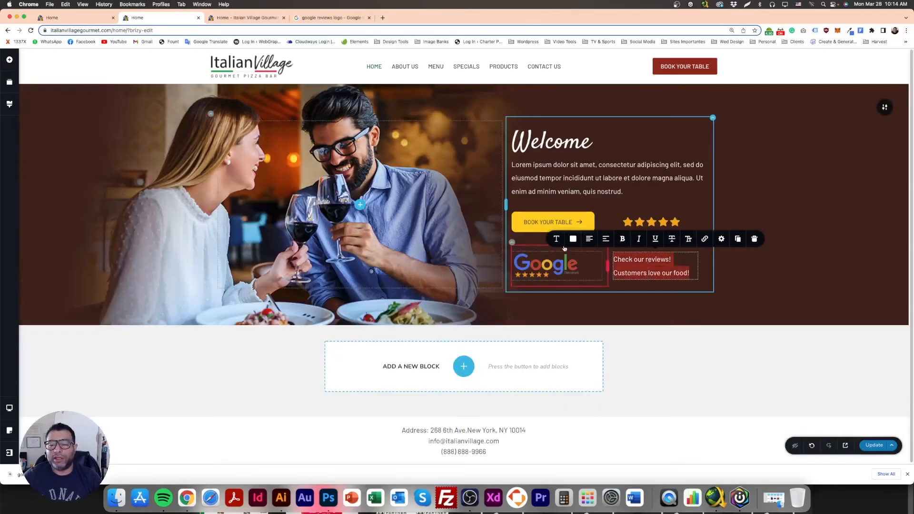
left_click(748, 267)
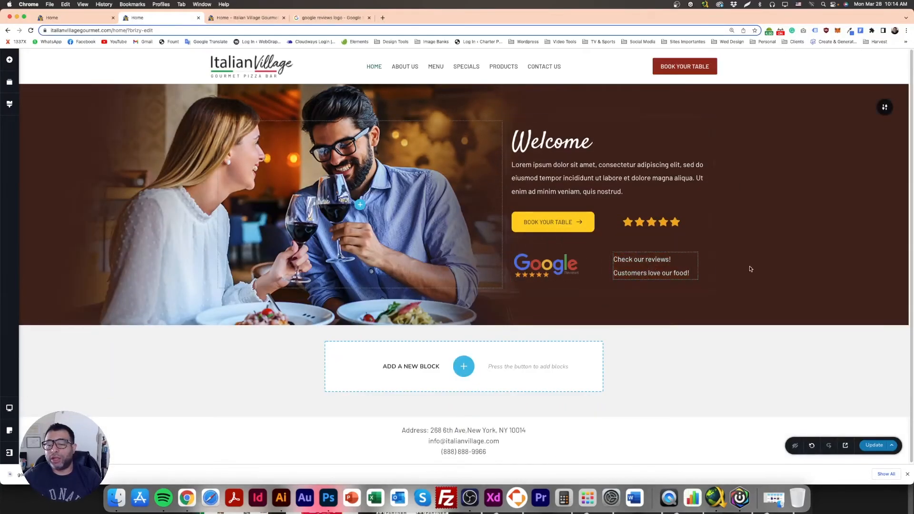
left_click(636, 262)
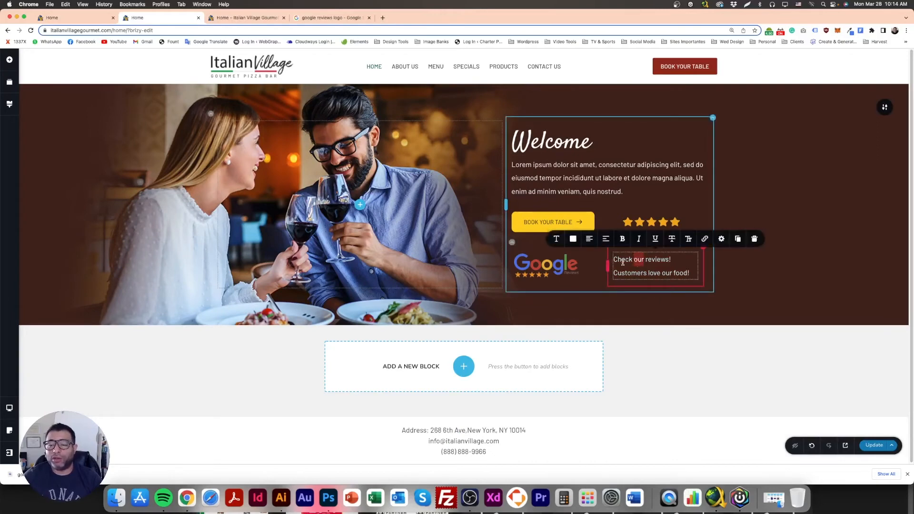
triple_click(622, 262)
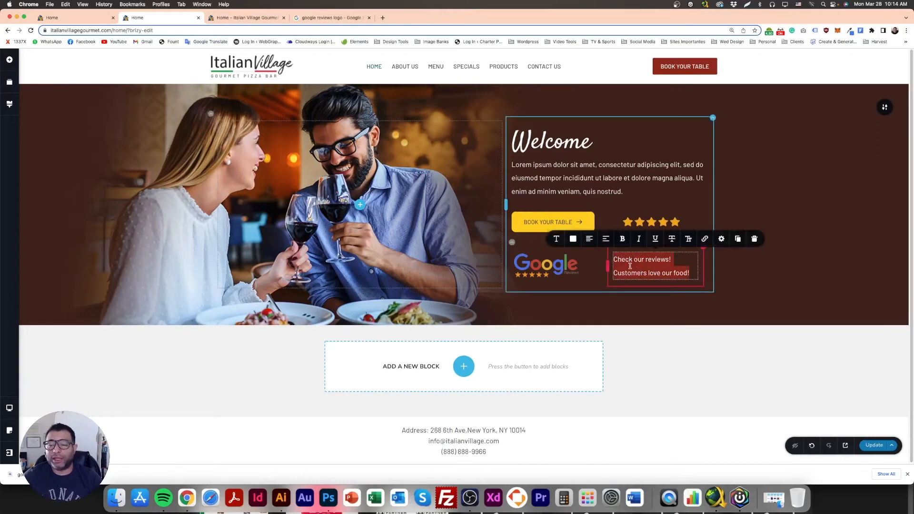
left_click(557, 239)
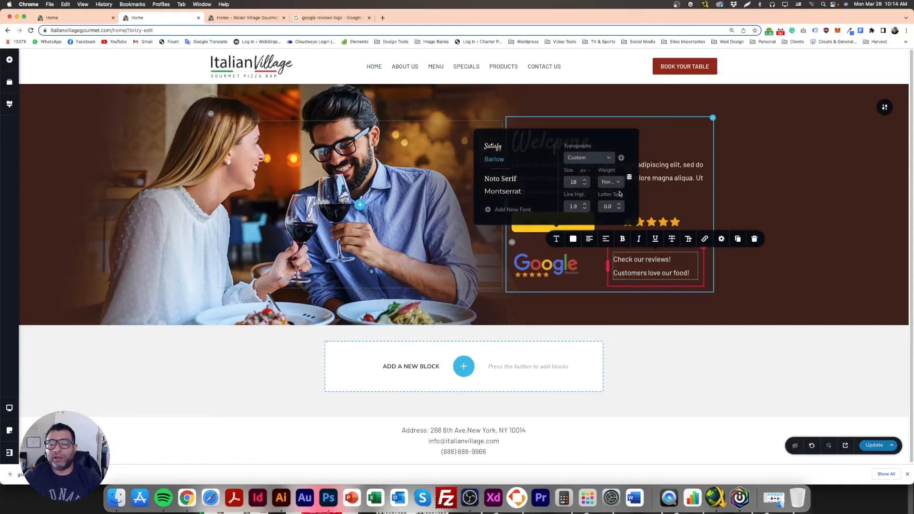
left_click(586, 212)
left_click(586, 211)
left_click(586, 212)
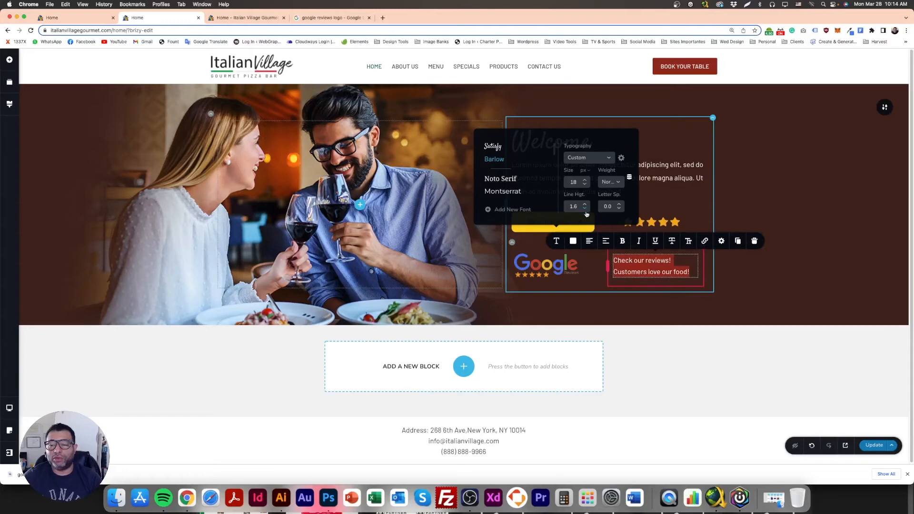
left_click(743, 279)
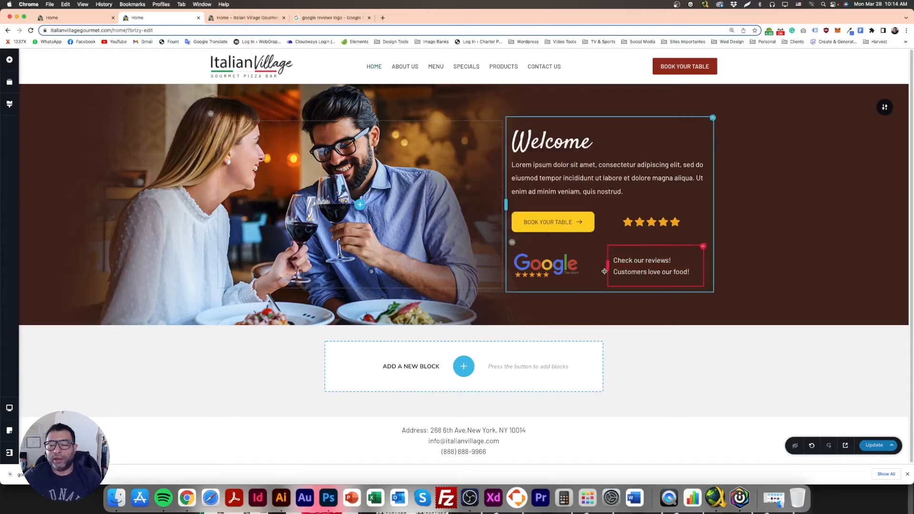
left_click(554, 269)
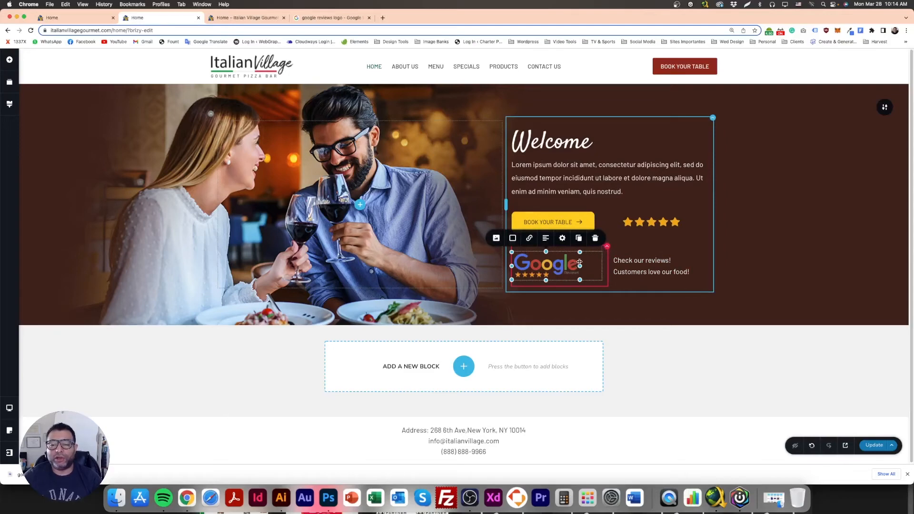
left_click(607, 248)
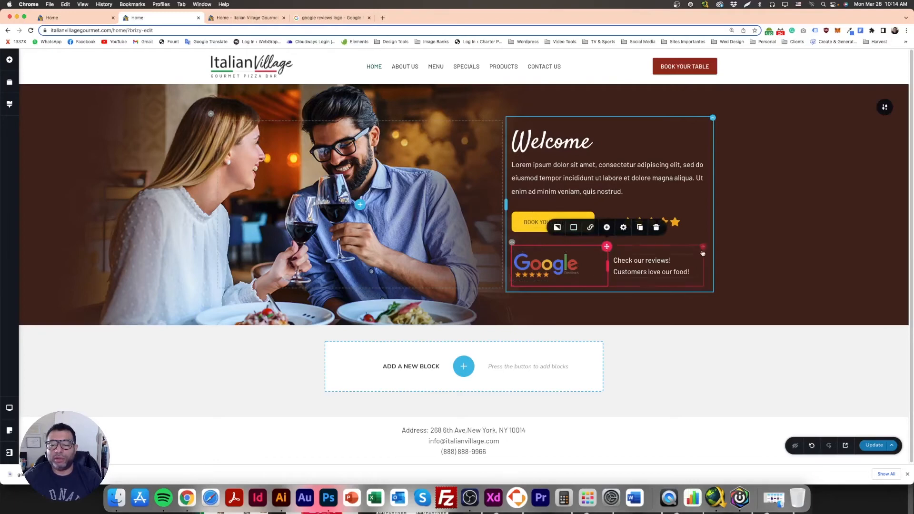
left_click(702, 247)
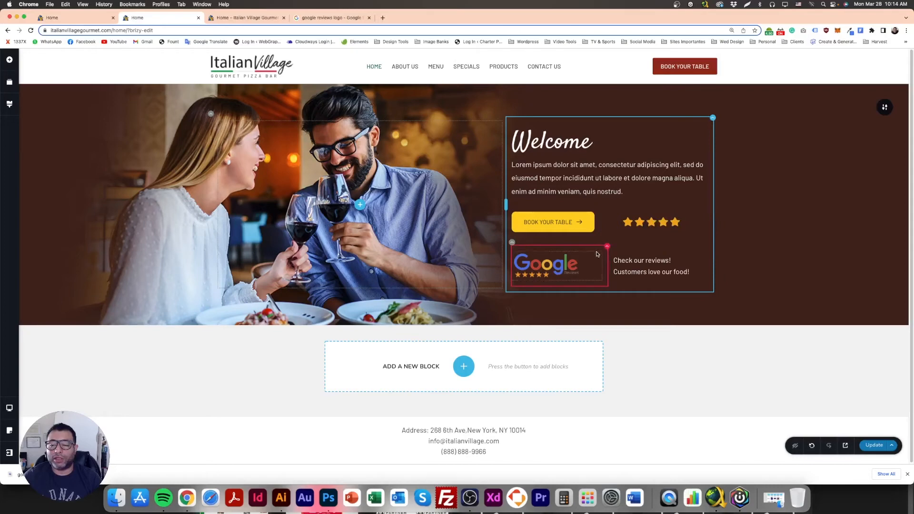
Fill the Google logo's column with solid white #FFFFFF and center the logo within it
left_click(652, 260)
left_click(741, 264)
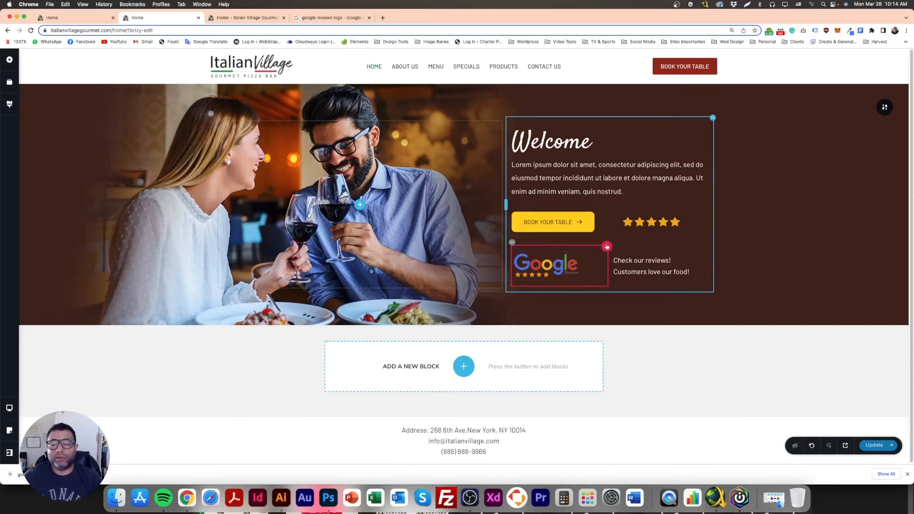
left_click(607, 247)
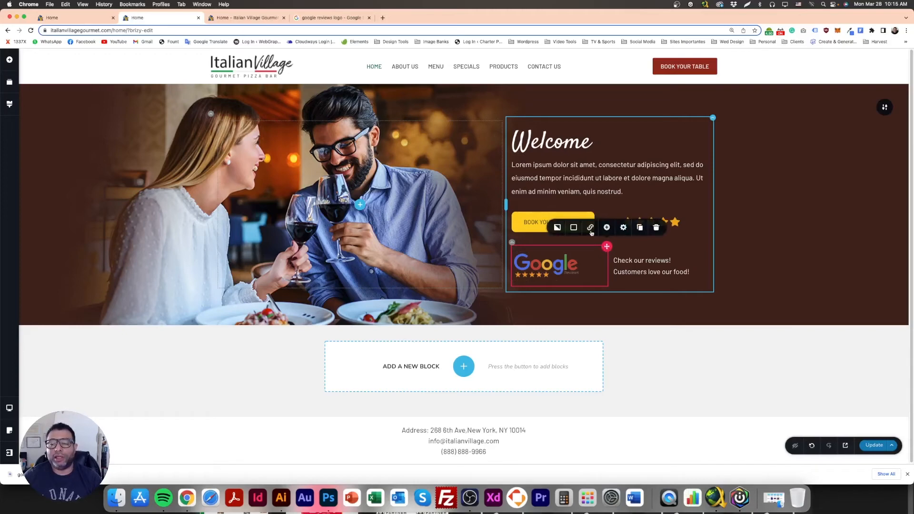
left_click(575, 227)
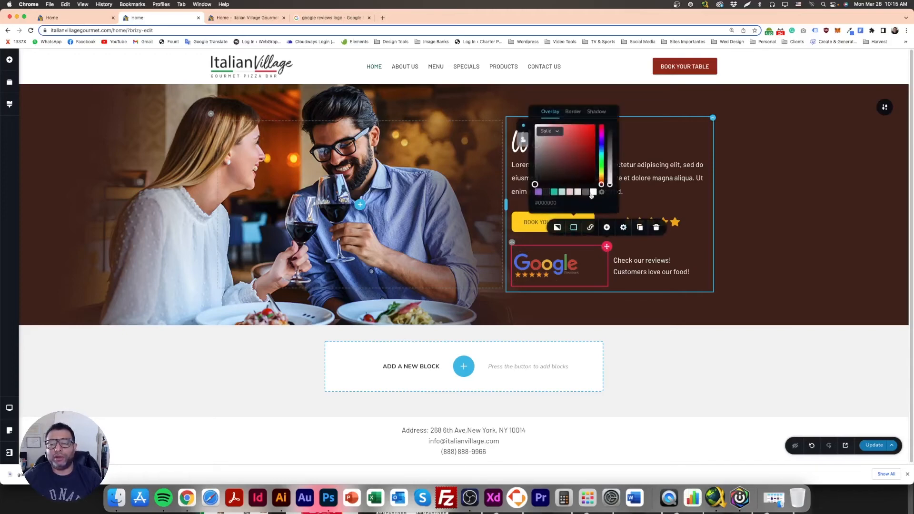
left_click(593, 192)
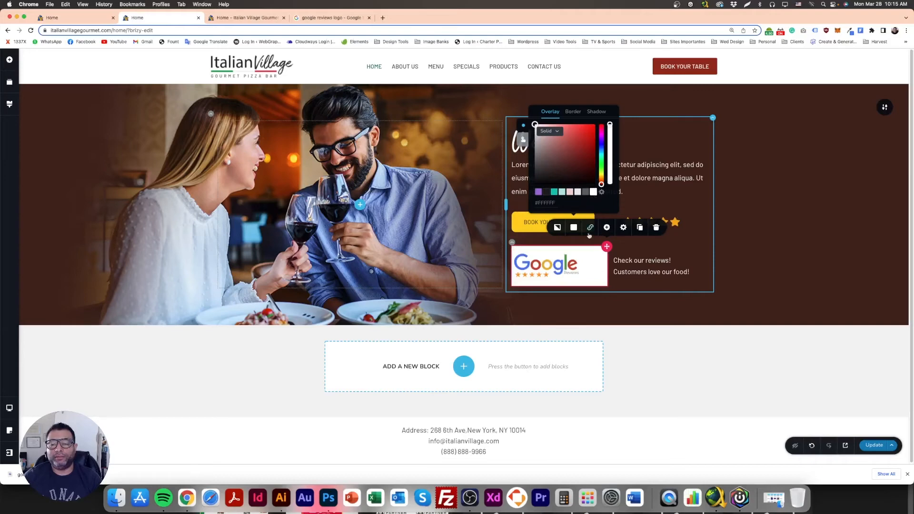
left_click(542, 266)
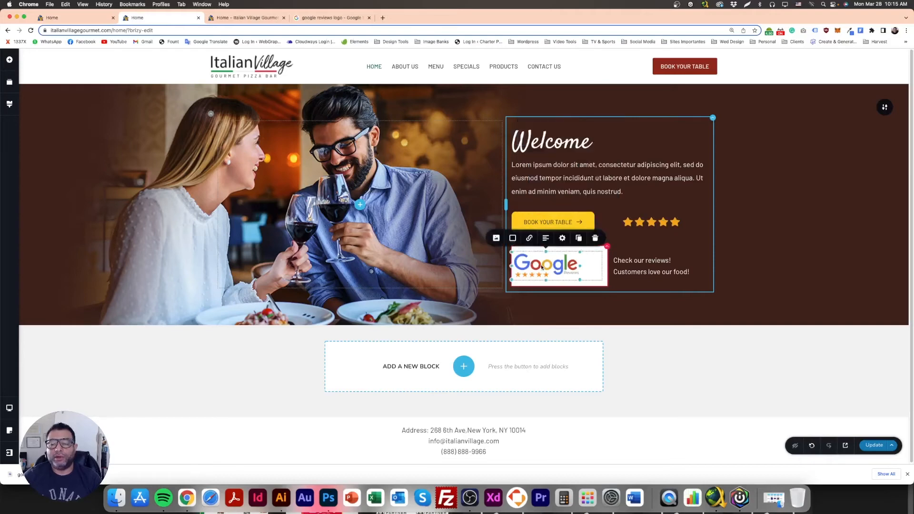
left_click(546, 239)
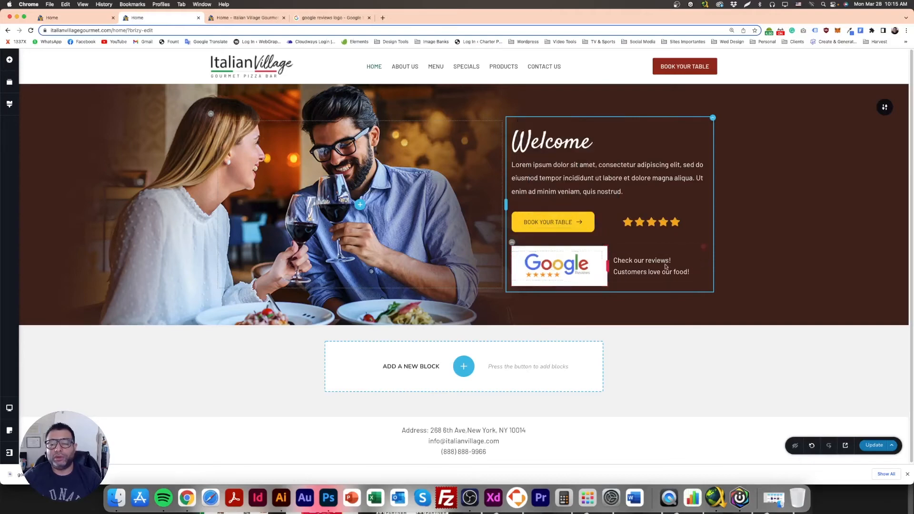
Round the corners of the Google logo's white column to 10 px
left_click(607, 247)
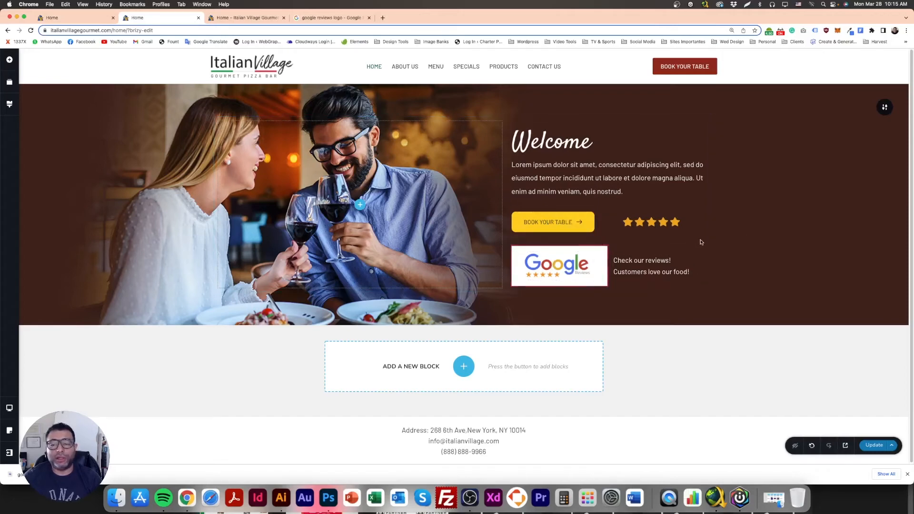
left_click(607, 247)
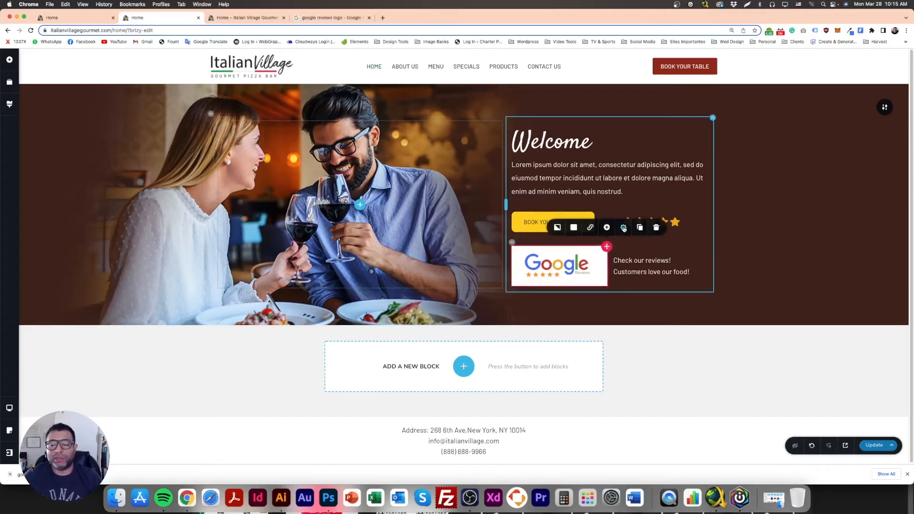
left_click(623, 228)
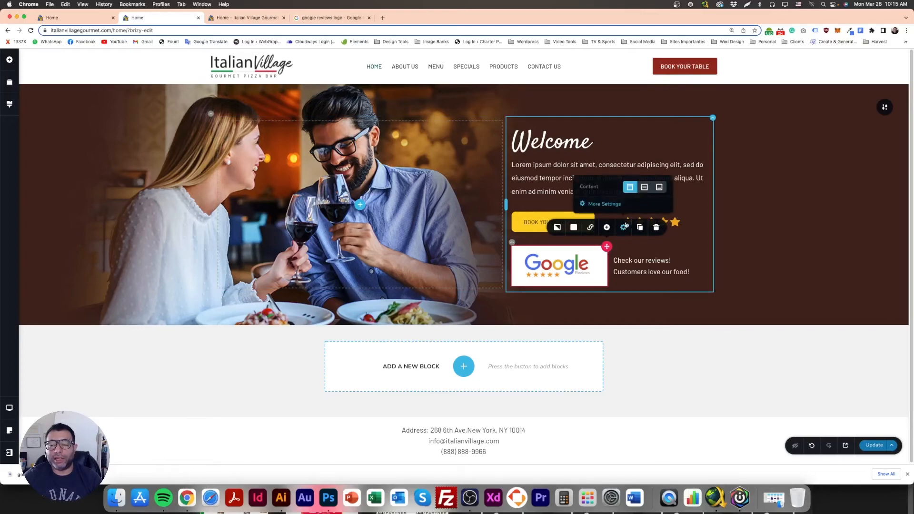
left_click(601, 206)
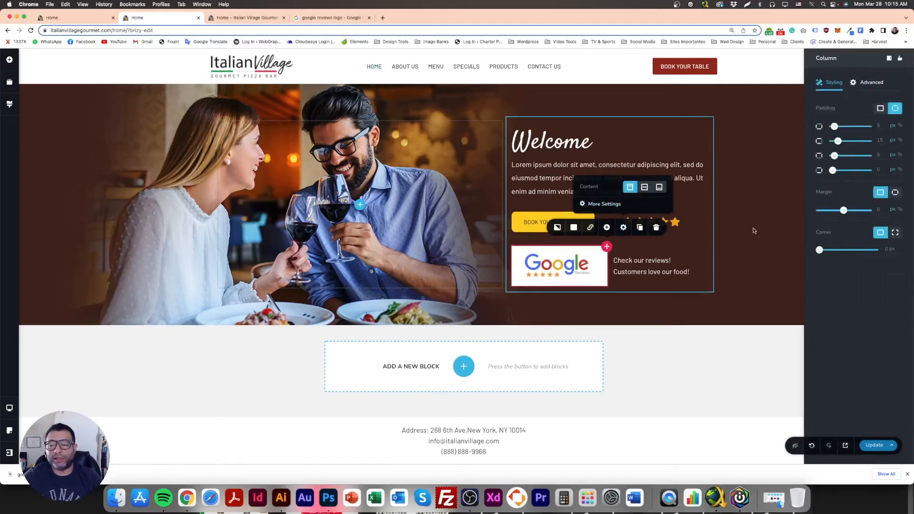
left_click(888, 250)
type("10")
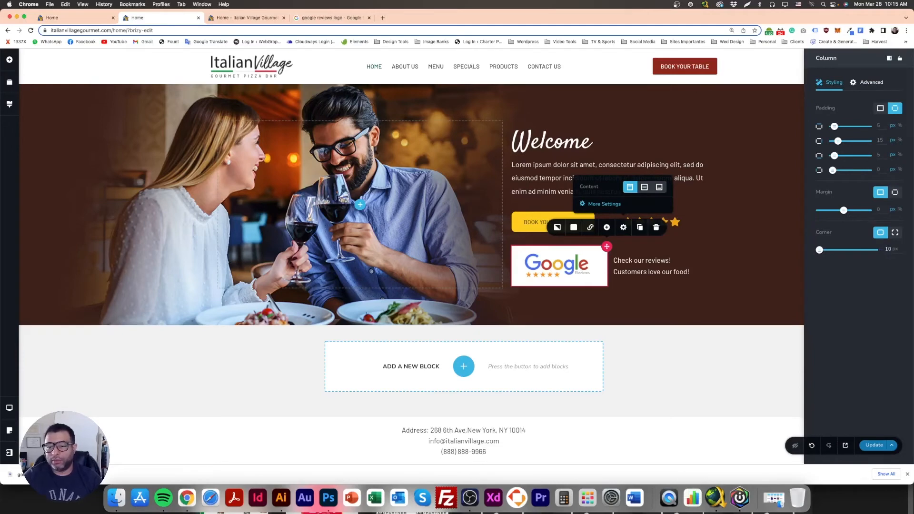
left_click(742, 295)
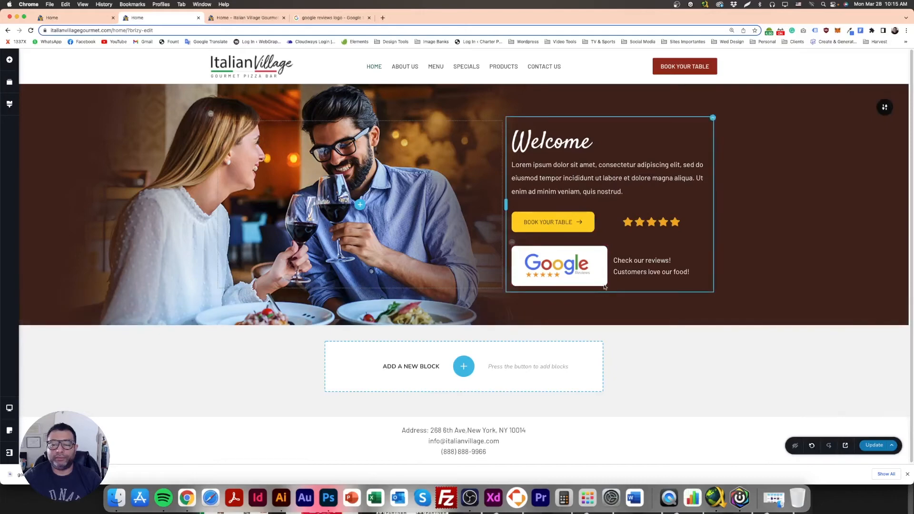
Set the margin around the Google logo's white column to 10 px
mouse_move(609, 263)
left_mouse_down()
mouse_move(598, 265)
mouse_move(608, 267)
left_mouse_up()
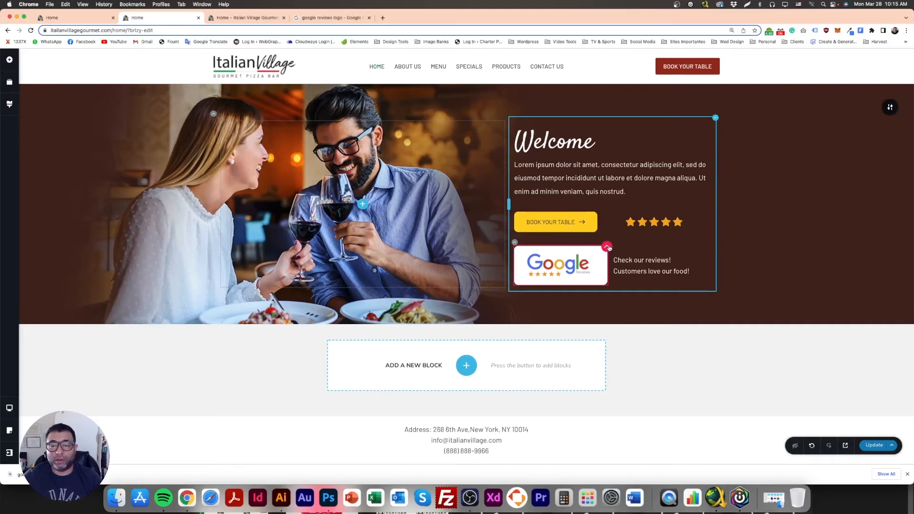
left_click(608, 248)
left_click(623, 228)
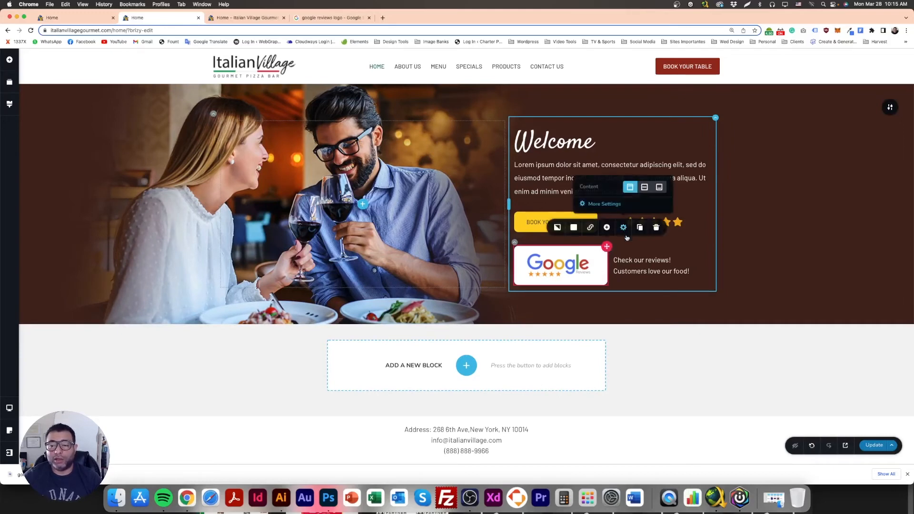
left_click(604, 204)
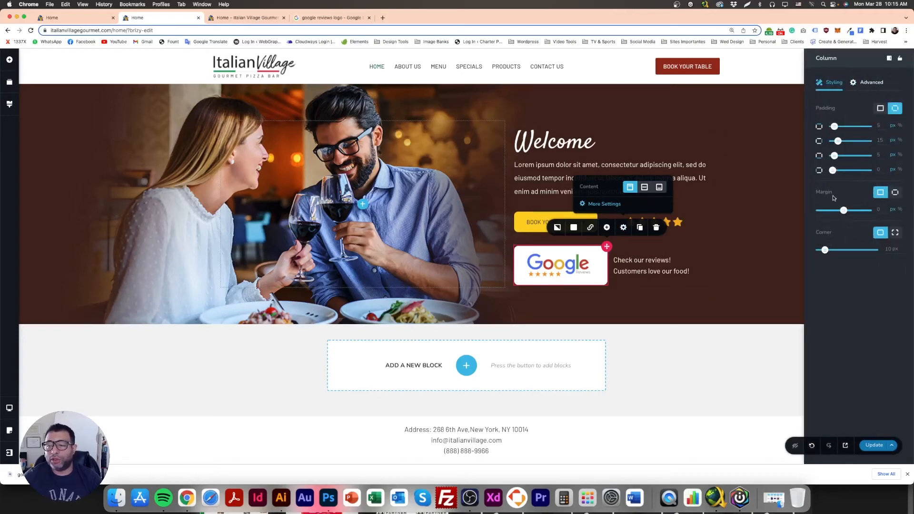
left_click(881, 209)
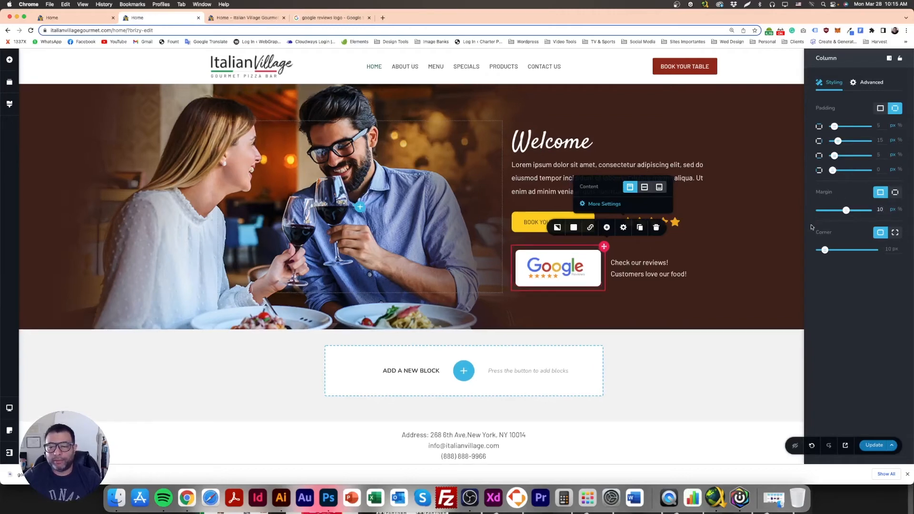
left_click(663, 307)
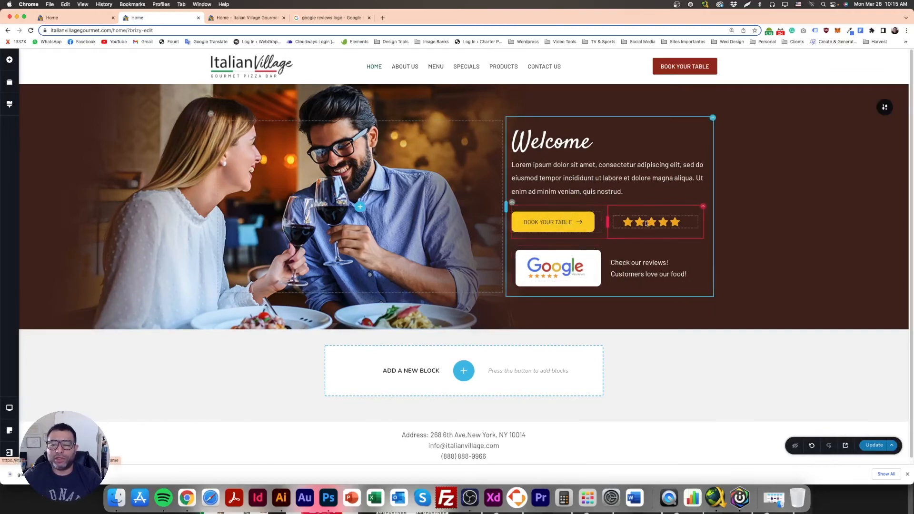
Switch the Google logo column to individual margins and remove its left margin so the white box lines up with the yellow button
left_click(557, 257)
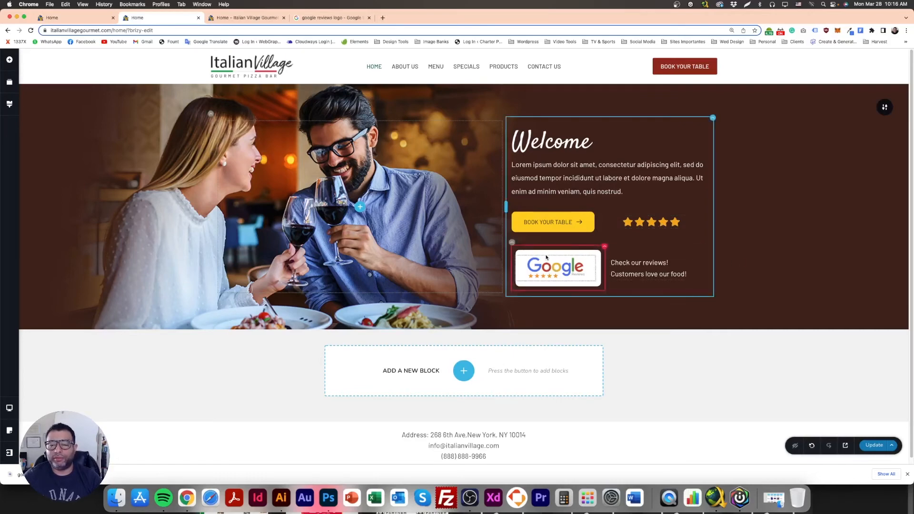
left_click(604, 247)
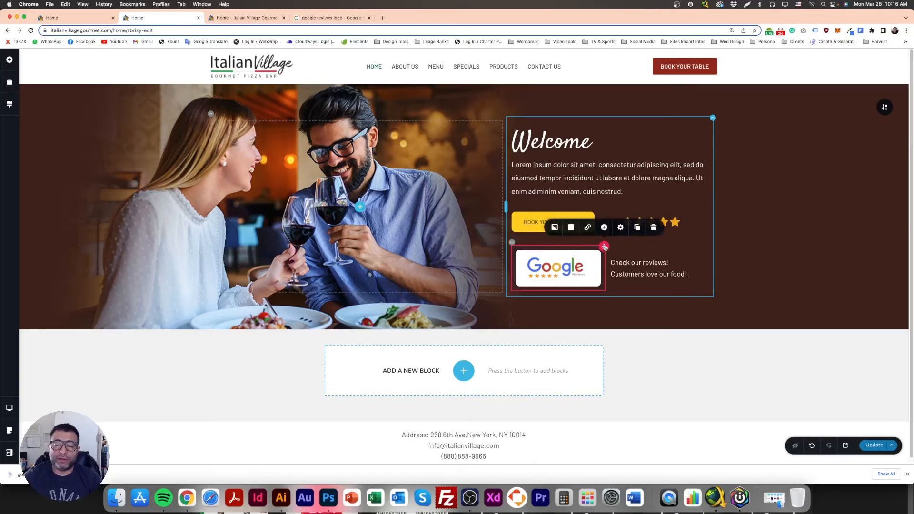
left_click(666, 304)
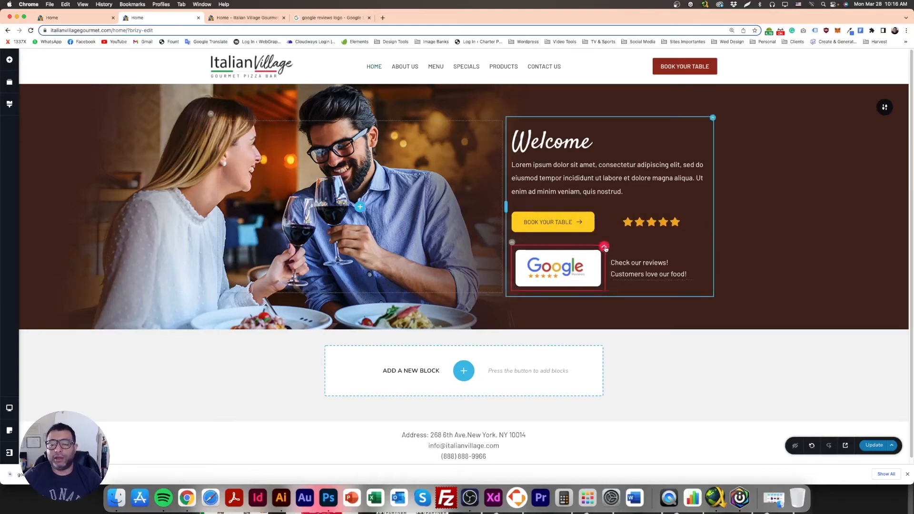
left_click(604, 247)
left_click(620, 227)
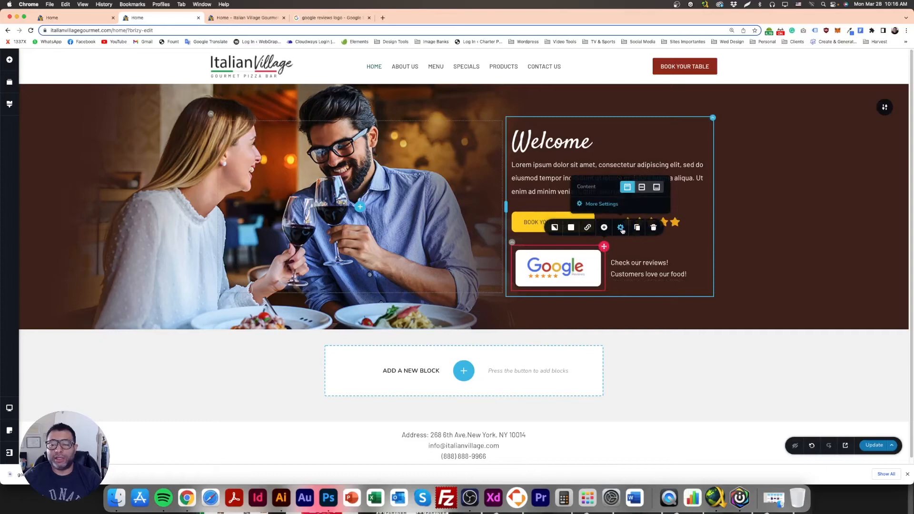
left_click(607, 205)
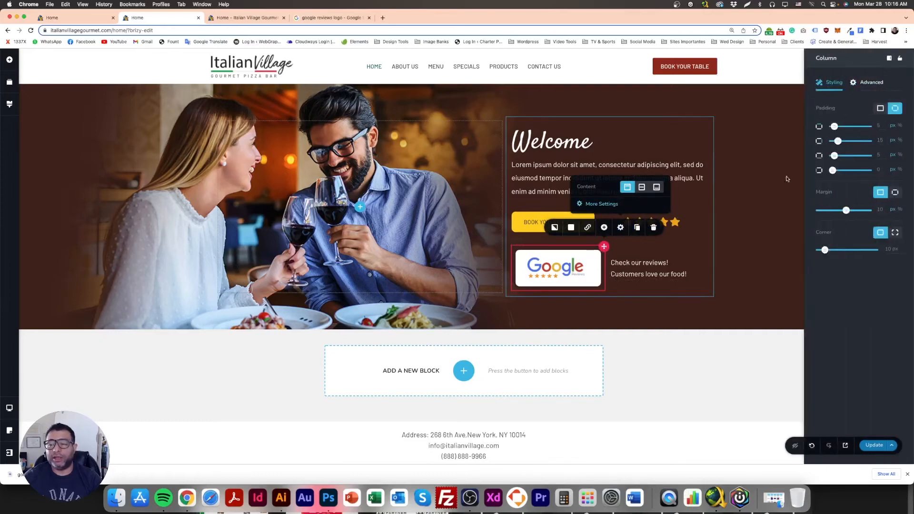
left_click(895, 192)
left_click_drag(853, 254, 851, 255)
left_click(734, 265)
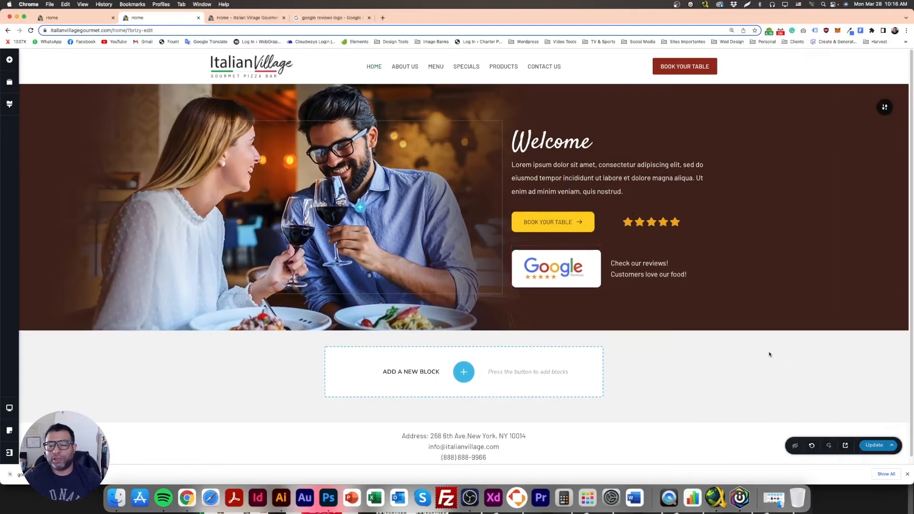
Narrow the Welcome column from the photo side and reload the preview of the updated page
left_click(878, 446)
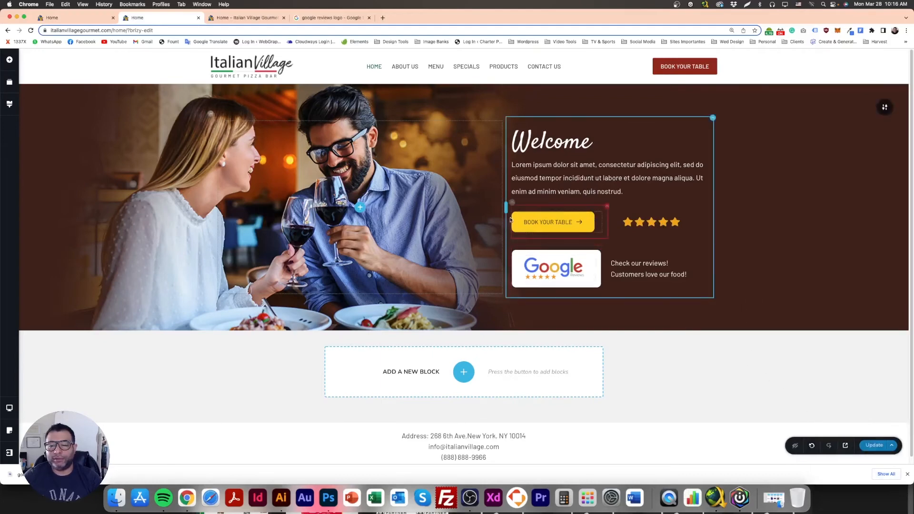
left_click_drag(507, 210, 523, 211)
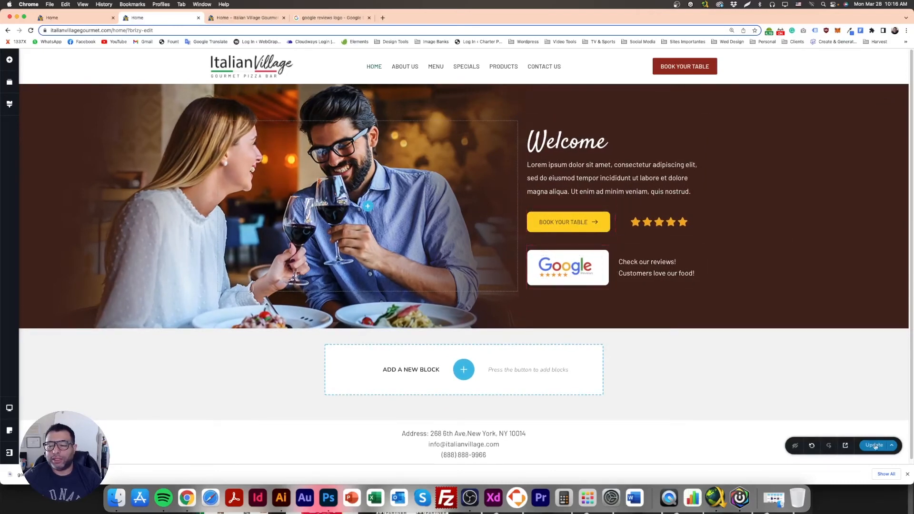
left_click(255, 18)
left_click(31, 30)
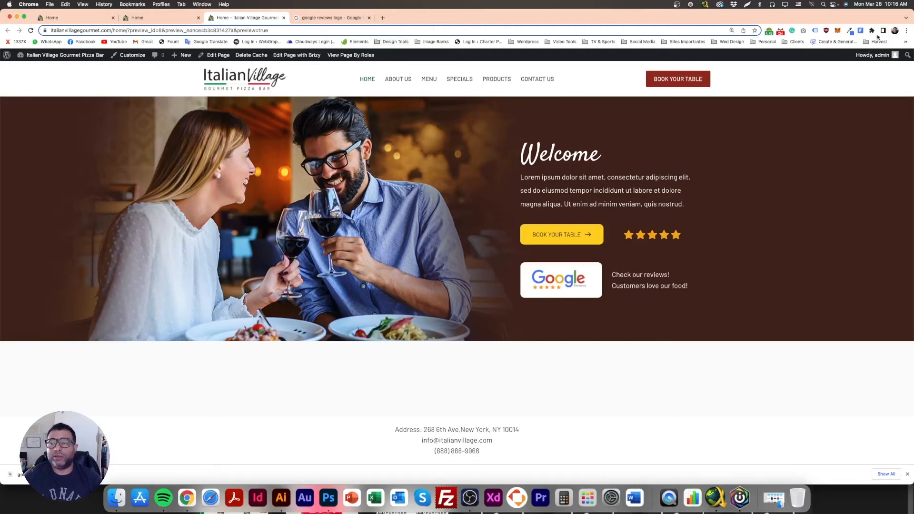
Narrow and rewiden the browser window to check how the previewed Welcome banner adapts to different widths
left_click_drag(909, 67, 535, 65)
left_click_drag(442, 25, 600, 25)
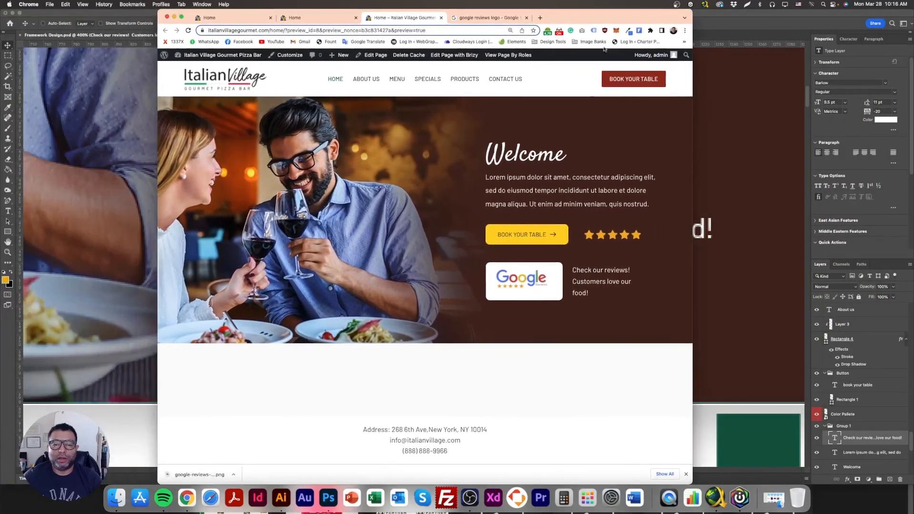
left_click_drag(694, 138, 752, 139)
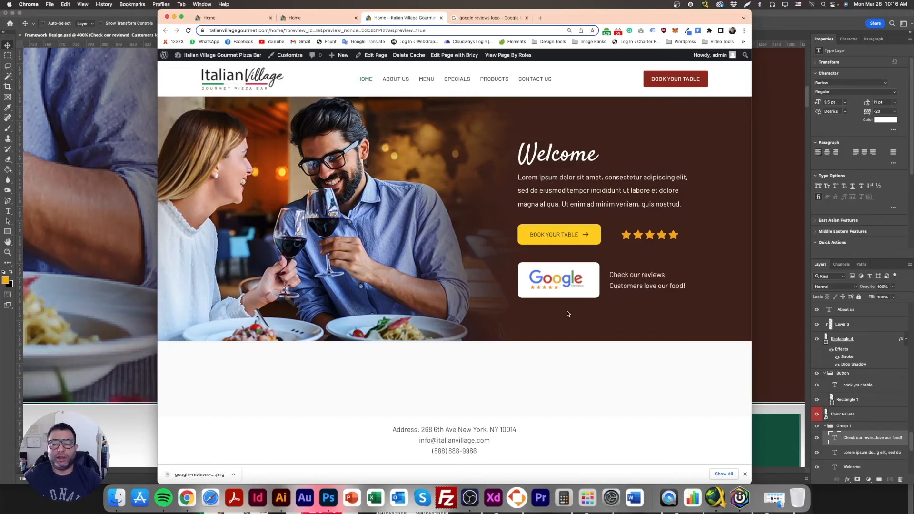
double_click(648, 20)
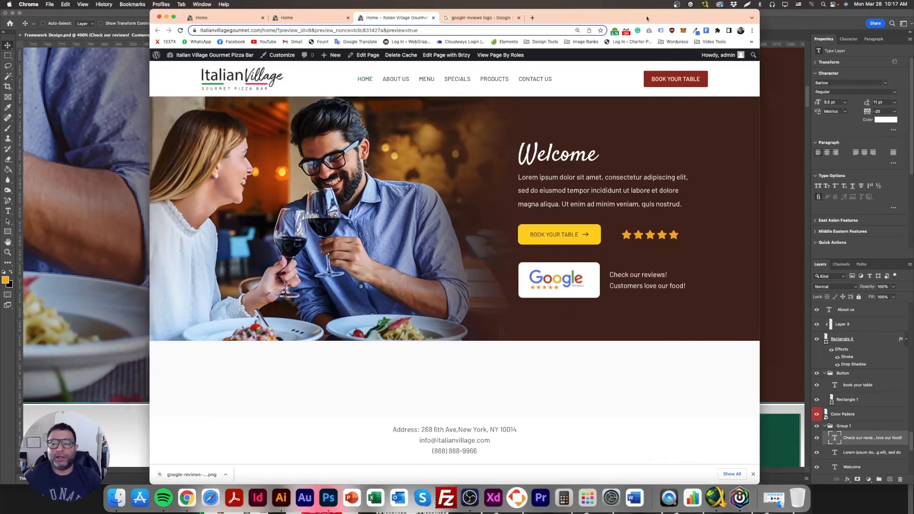
Return to the Brizy editor and delete the star rating beside the Book Your Table button, including its emptied column
left_click(167, 17)
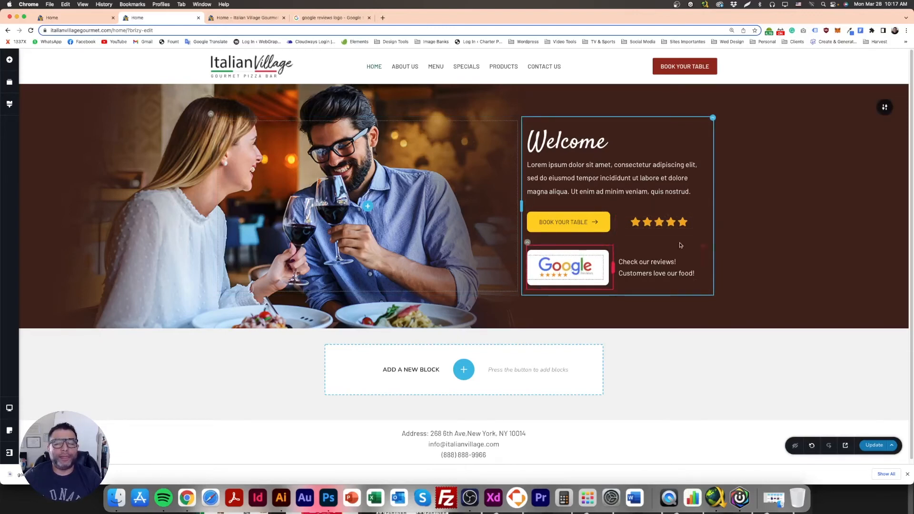
left_click(667, 223)
left_click(704, 202)
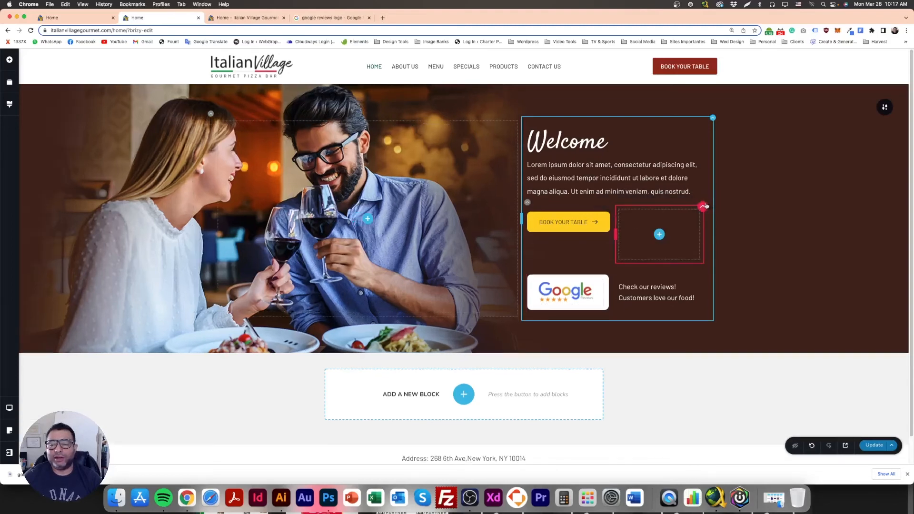
left_click(704, 208)
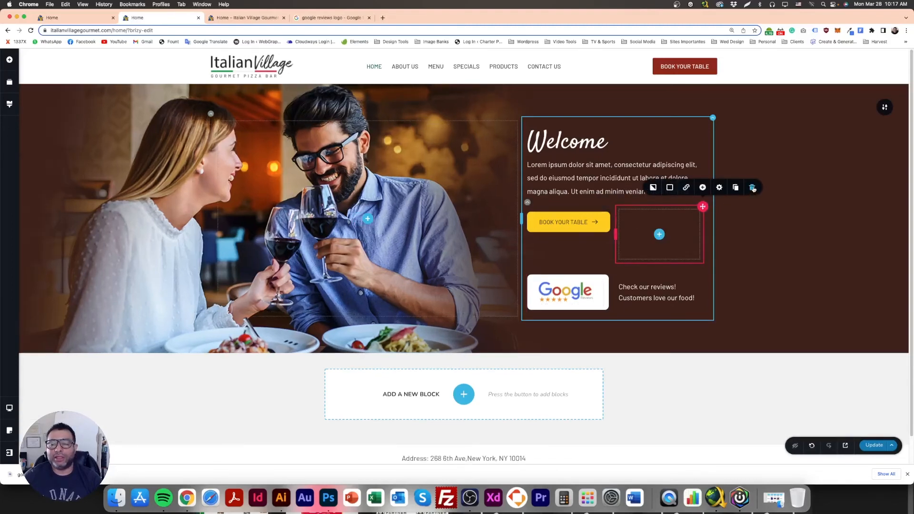
left_click(752, 189)
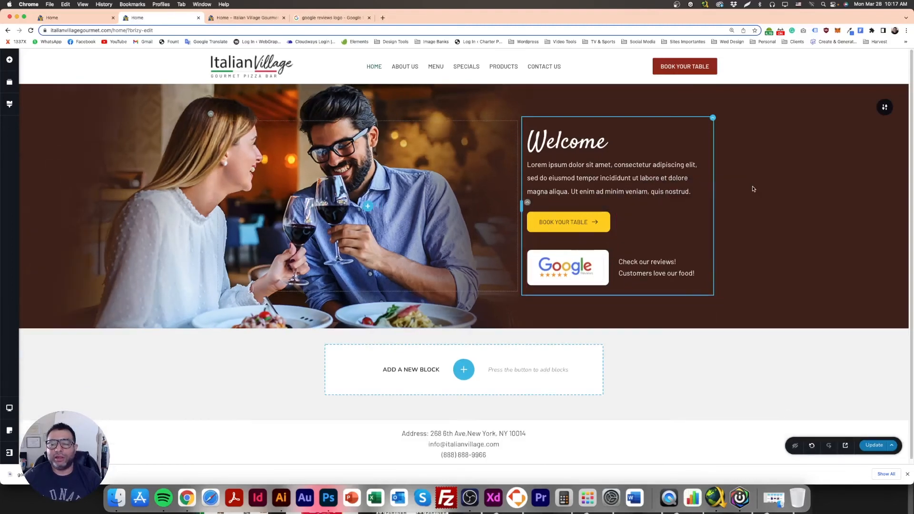
Set the height of the yellow Book Your Table button to 18 px and update the page
left_click(598, 228)
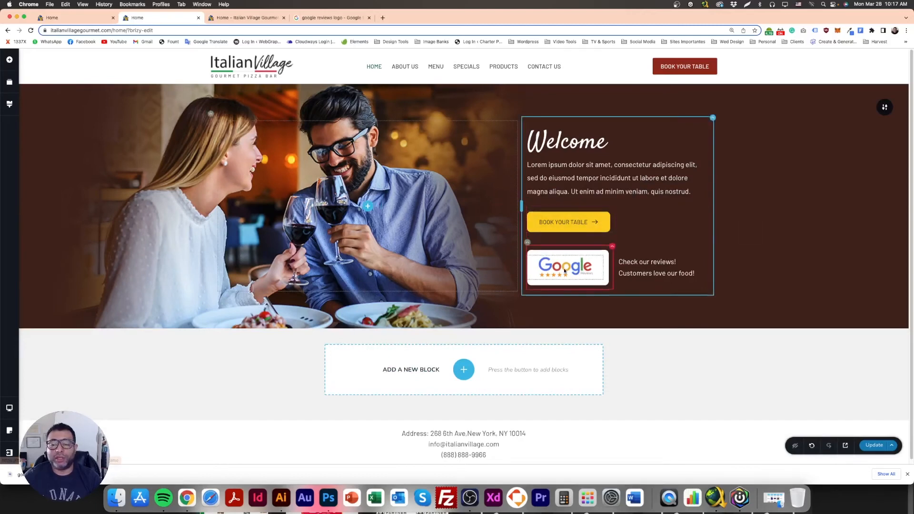
left_click(590, 222)
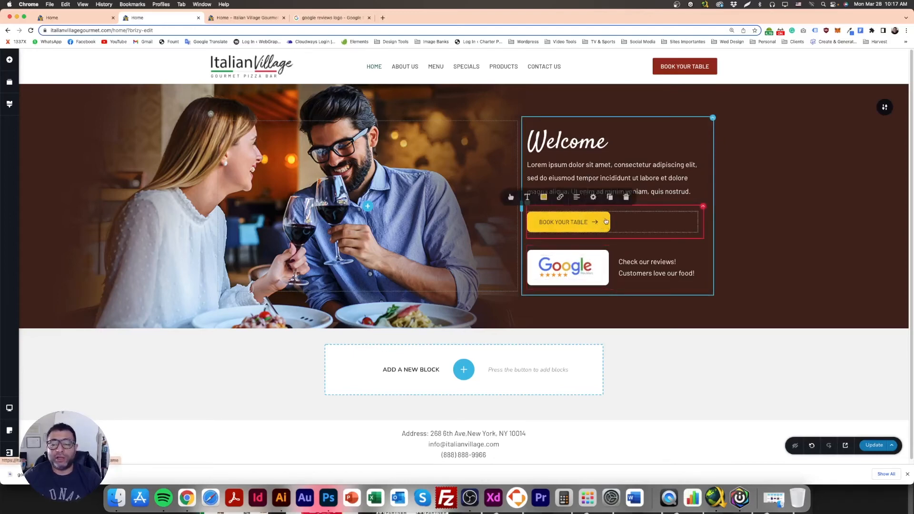
left_click(515, 200)
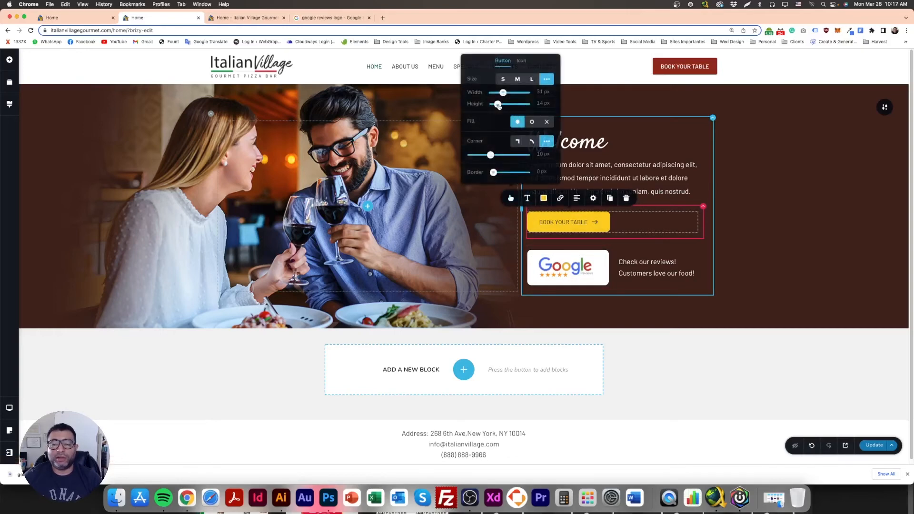
left_click_drag(498, 105, 499, 105)
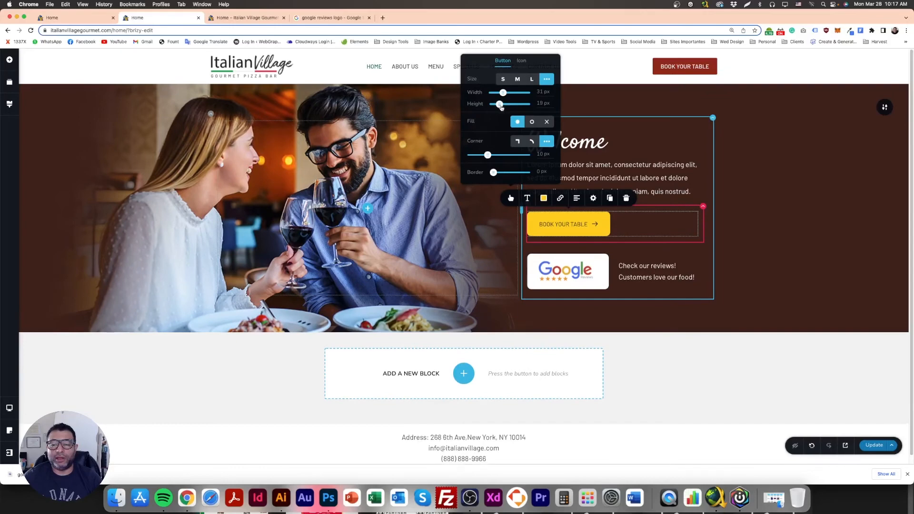
left_click(728, 201)
left_click(872, 449)
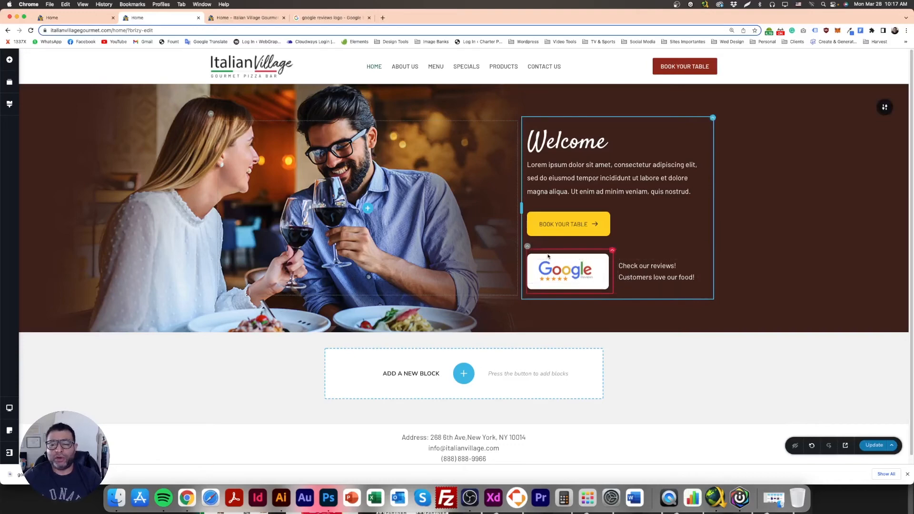
left_click(575, 262)
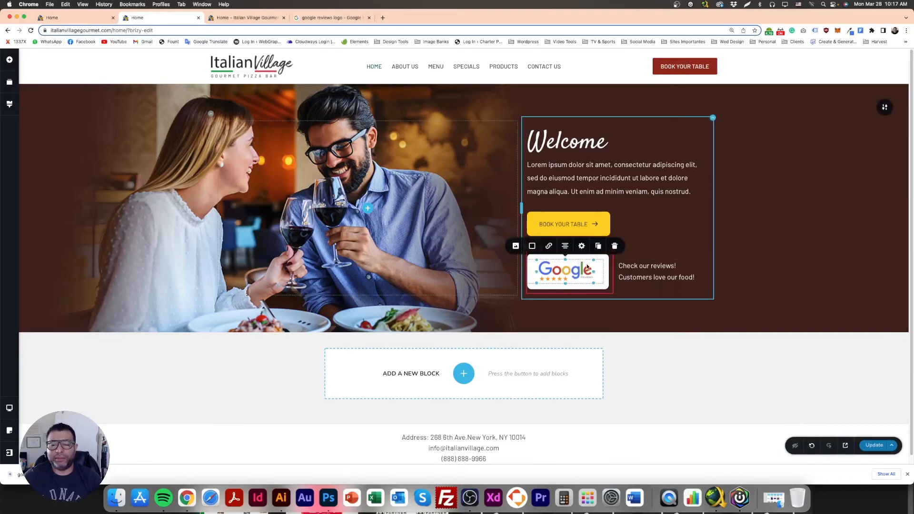
left_click(763, 254)
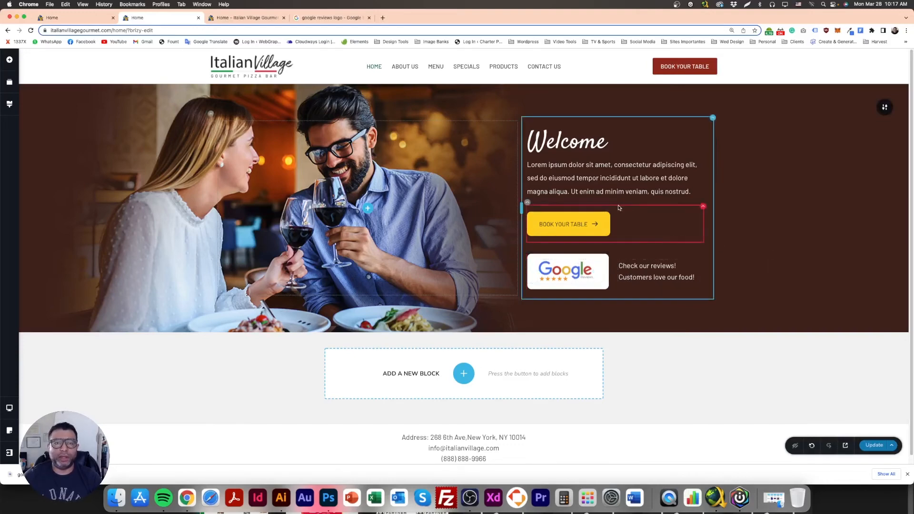
Set the yellow Book Your Table button's text to size 16 px and Medium weight, and update the page
left_click(565, 224)
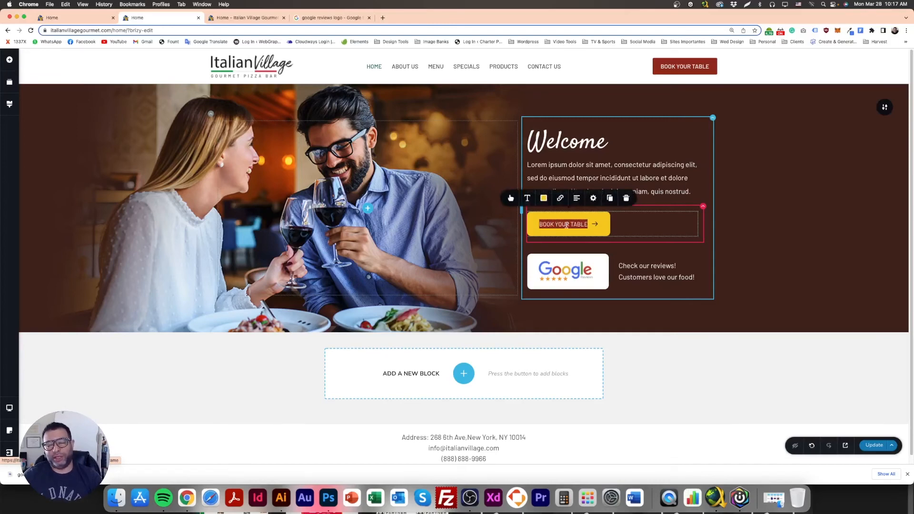
left_click(527, 198)
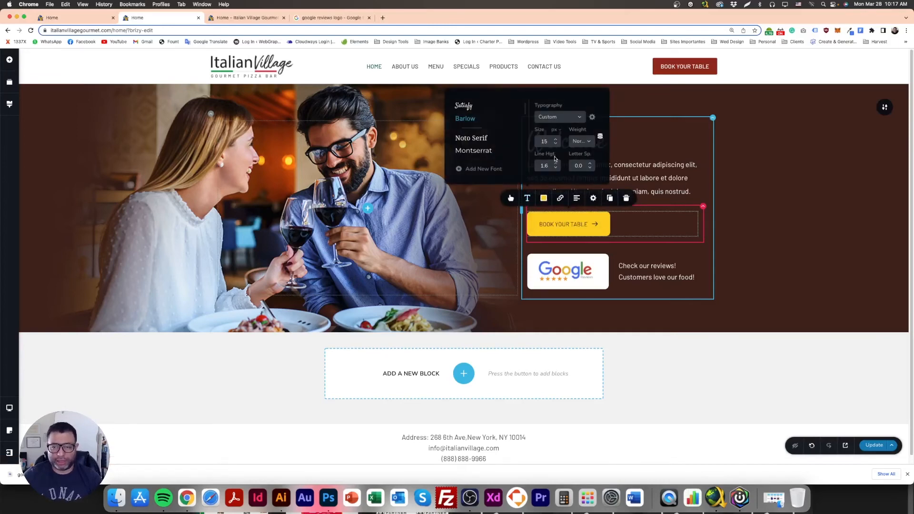
left_click(557, 139)
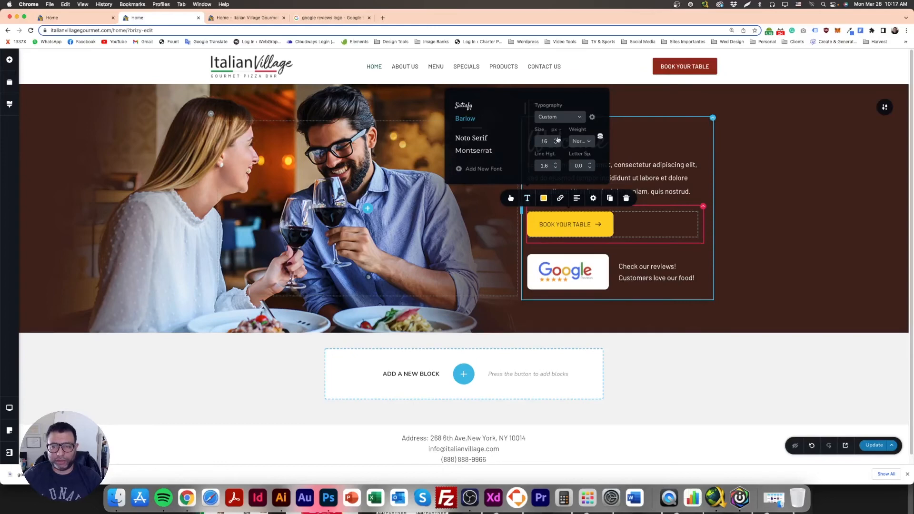
left_click(586, 142)
left_click(586, 202)
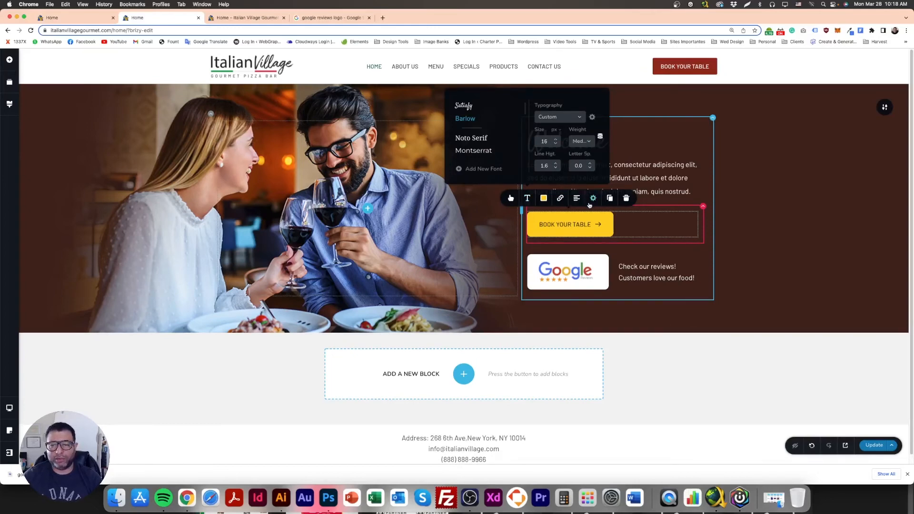
left_click(761, 219)
left_click(876, 447)
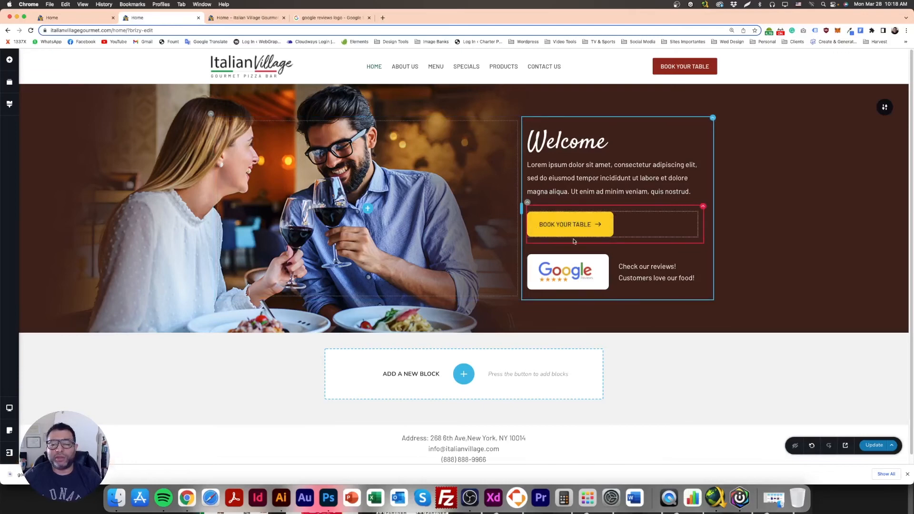
Remove the top and bottom padding of the column holding the yellow Book Your Table button
left_click(703, 207)
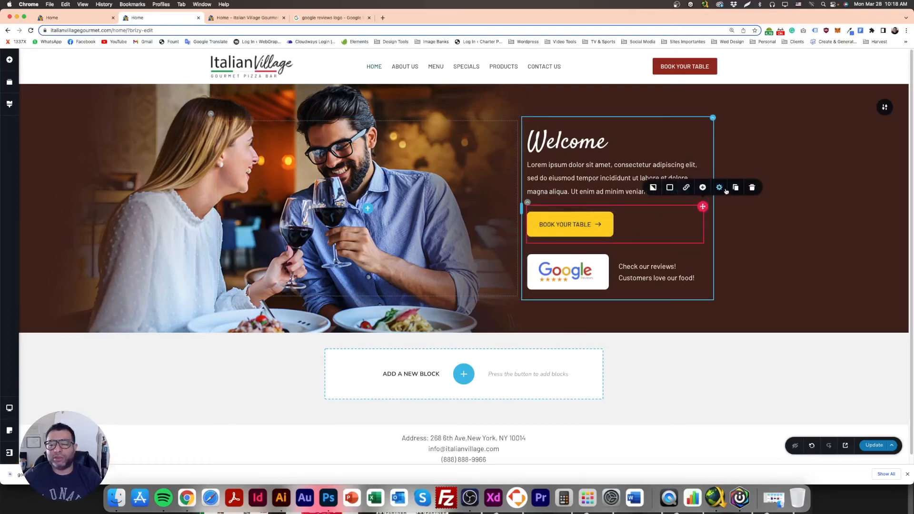
left_click(719, 188)
left_click(700, 164)
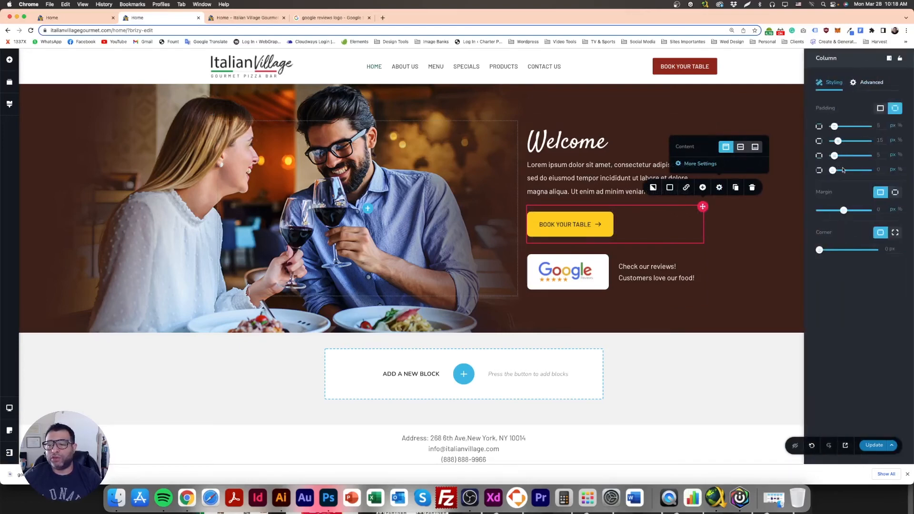
left_click_drag(836, 158, 820, 129)
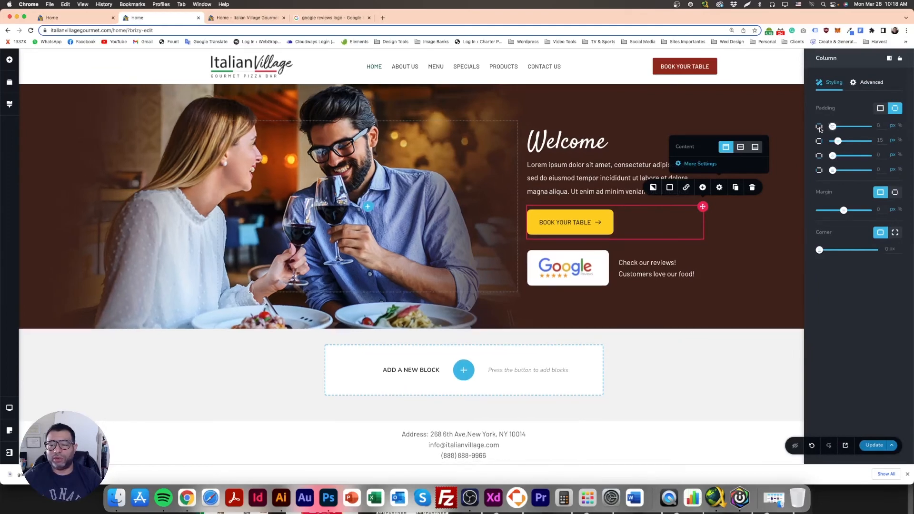
left_click(763, 200)
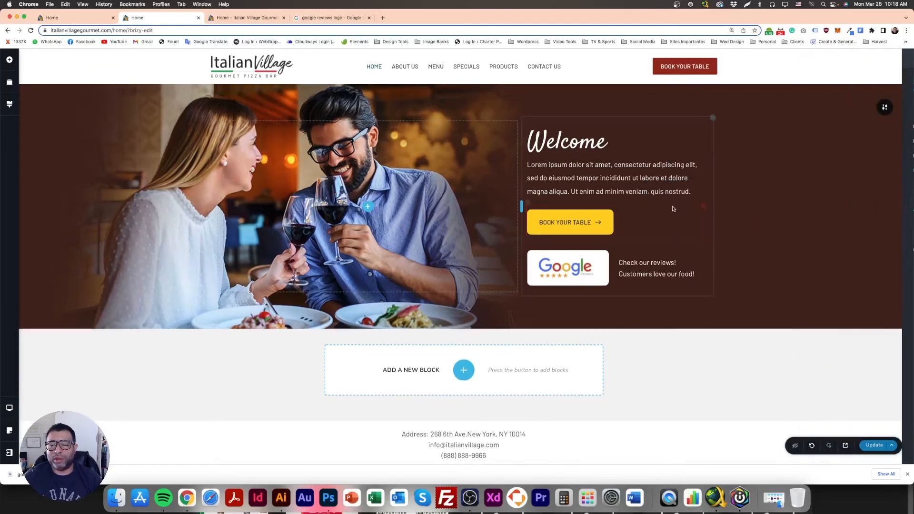
Remove the top and bottom padding of the row around the yellow button to tighten the gaps above and below it
left_click(527, 204)
left_click(535, 185)
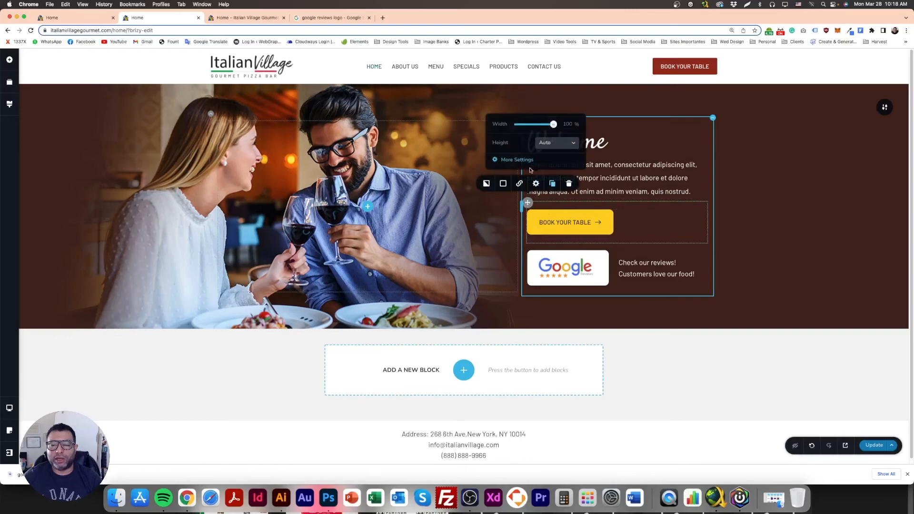
left_click(522, 160)
left_click_drag(839, 128, 827, 157)
left_click(747, 183)
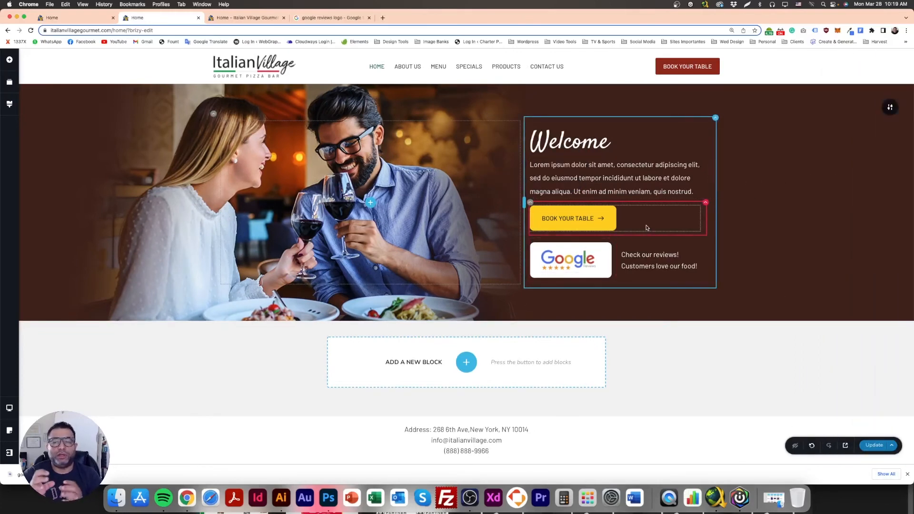
Search the web for "responsive website preview" in a new browser tab
left_click(382, 17)
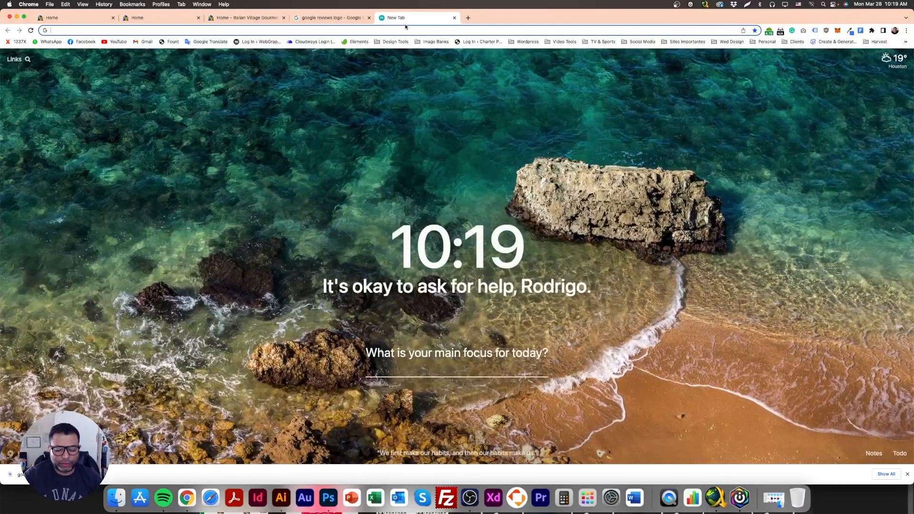
type("respi")
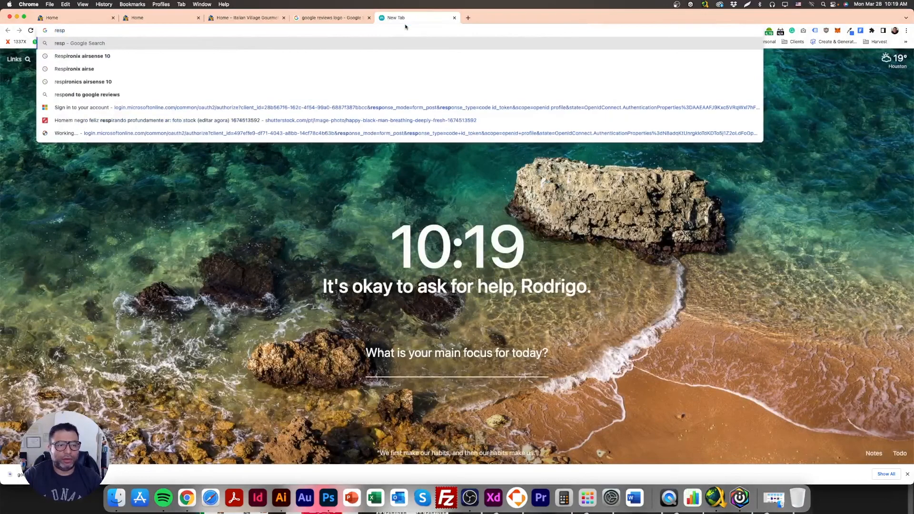
key("BackSpace")
type("o")
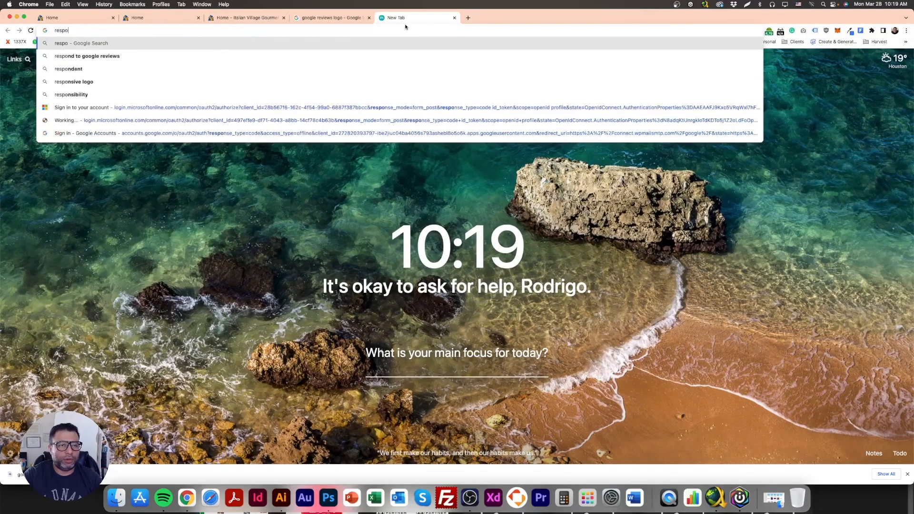
type("nsive website pre")
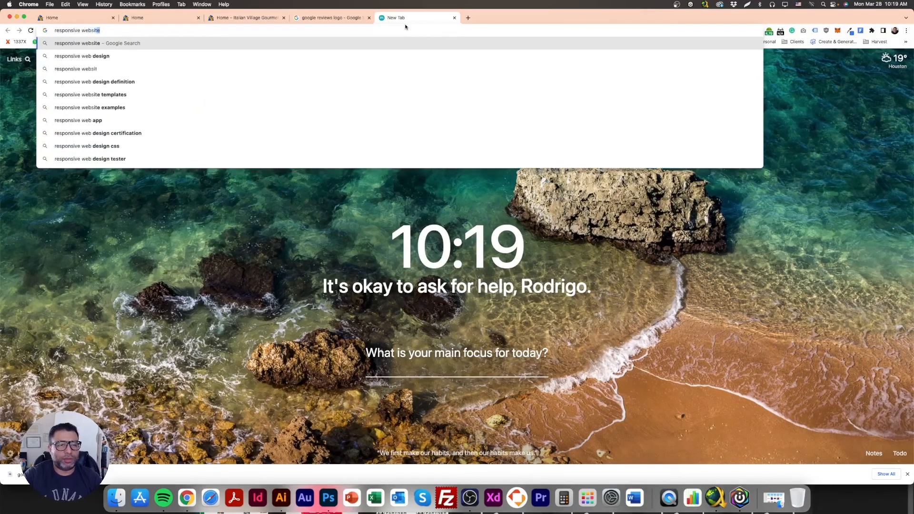
type("view")
key("Return")
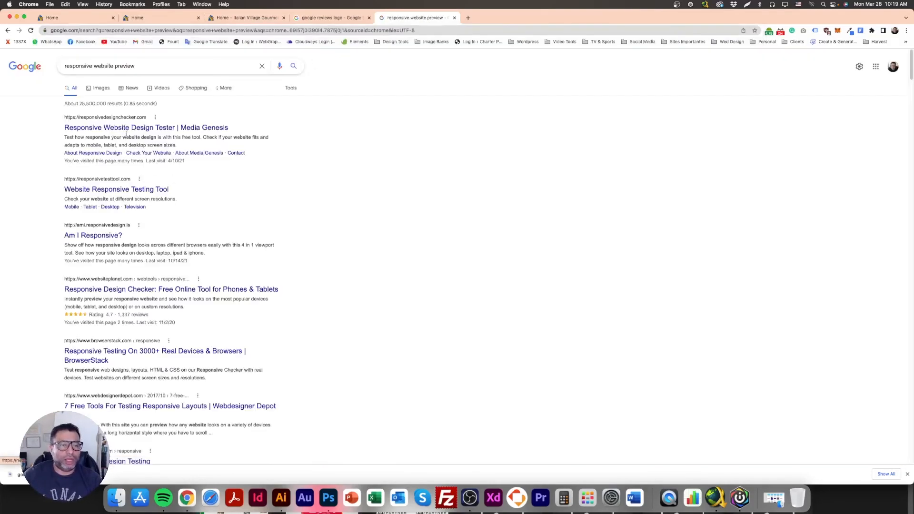
Open the Responsive Website Design Tester search result in its own tab and switch to it
right_click(130, 128)
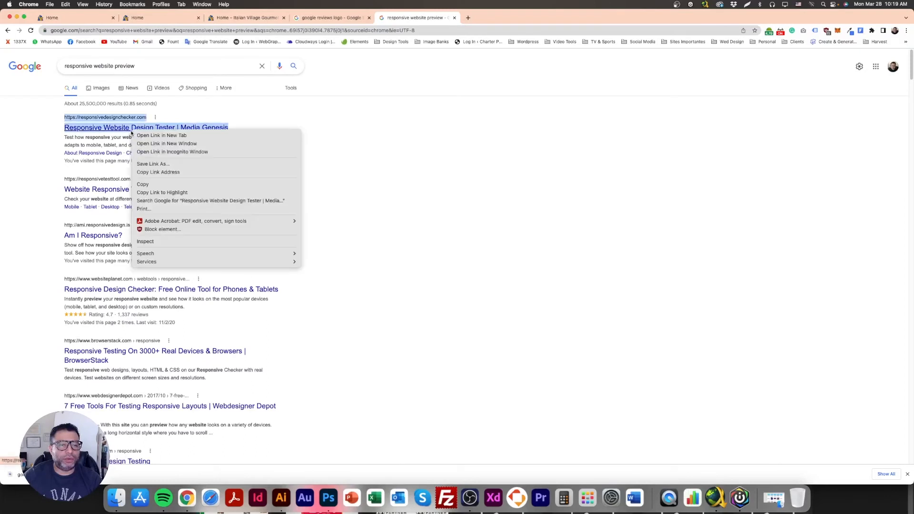
left_click(148, 138)
left_click(490, 18)
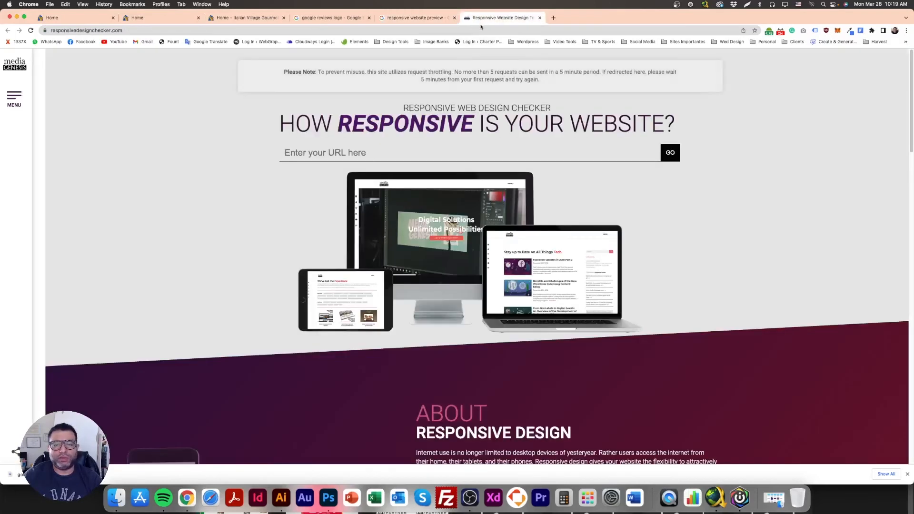
left_click(368, 152)
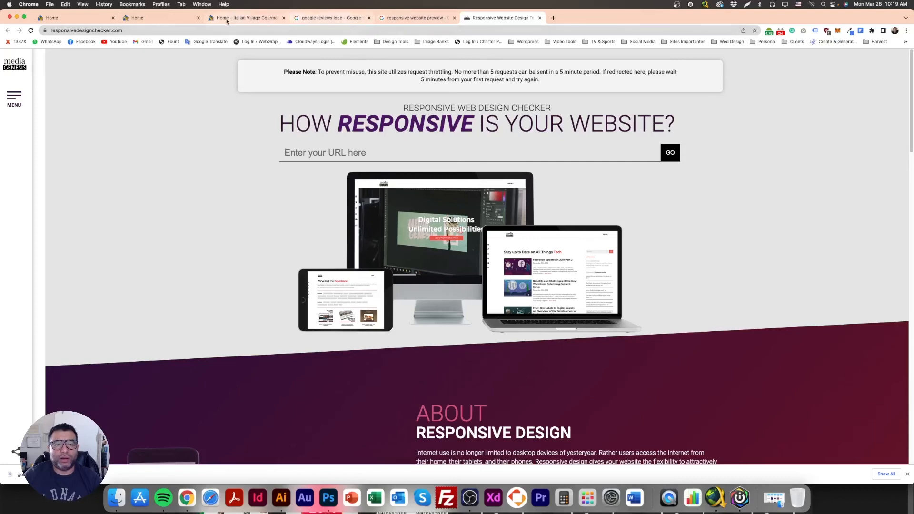
Copy the home page's address from the preview tab, leaving out its preview parameters
left_click(243, 17)
left_click_drag(127, 30, 28, 36)
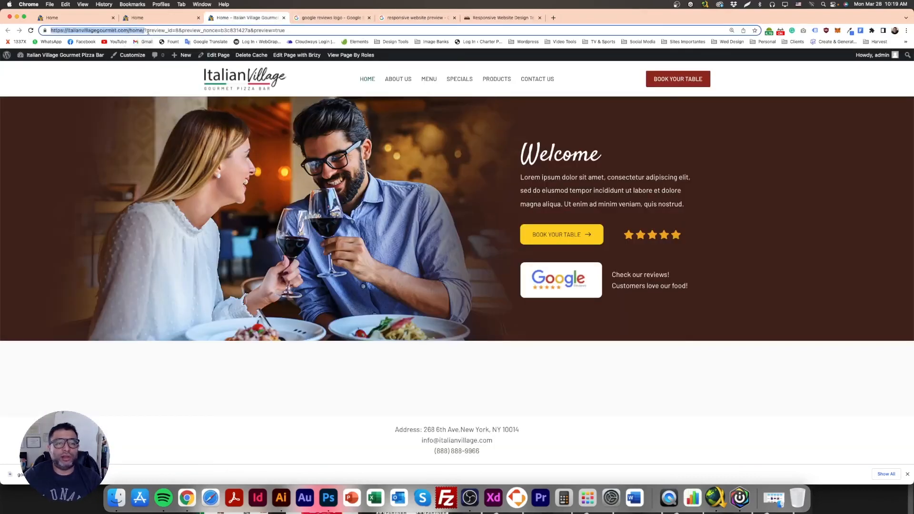
left_click_drag(145, 30, 240, 21)
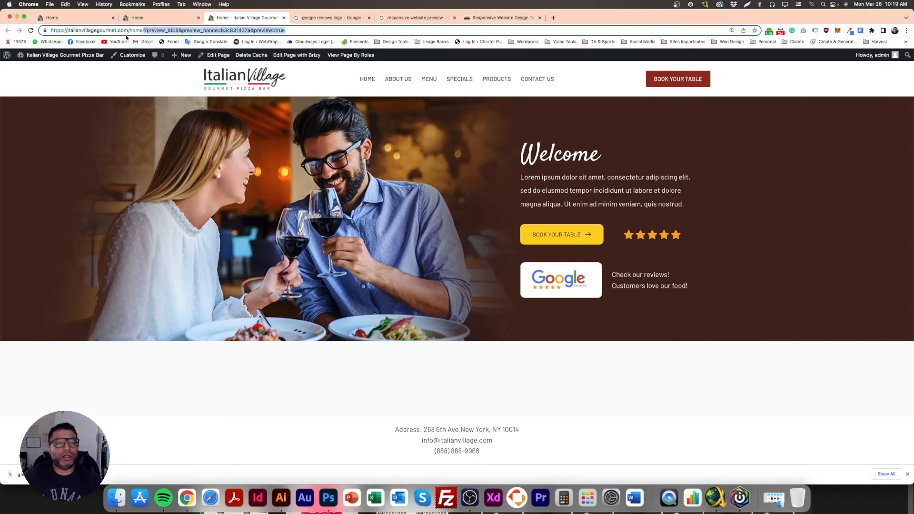
left_click(141, 31)
left_click_drag(143, 31, 39, 34)
key("super+c")
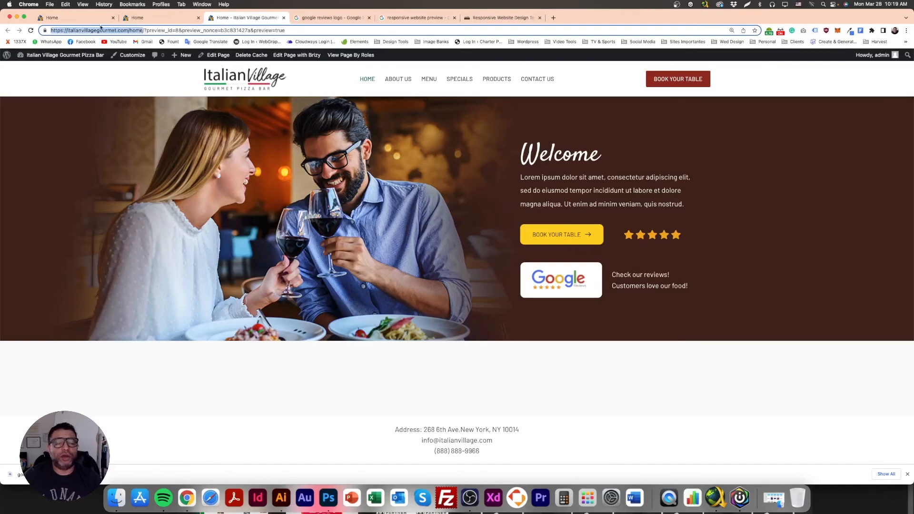
left_click(486, 19)
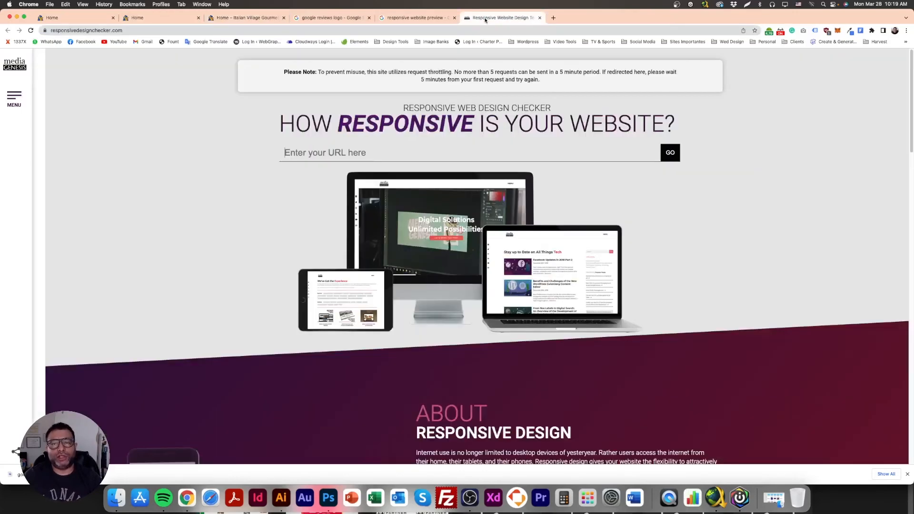
left_click(363, 152)
key("super+v")
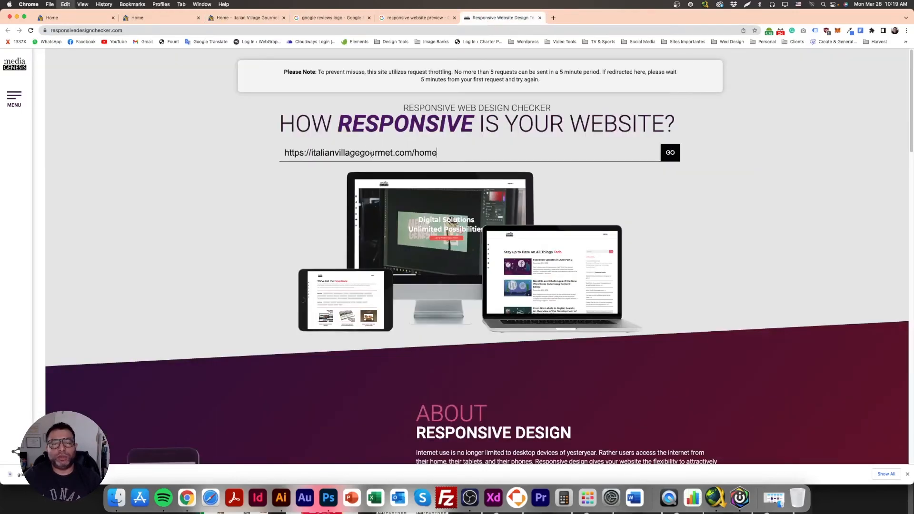
left_click(670, 153)
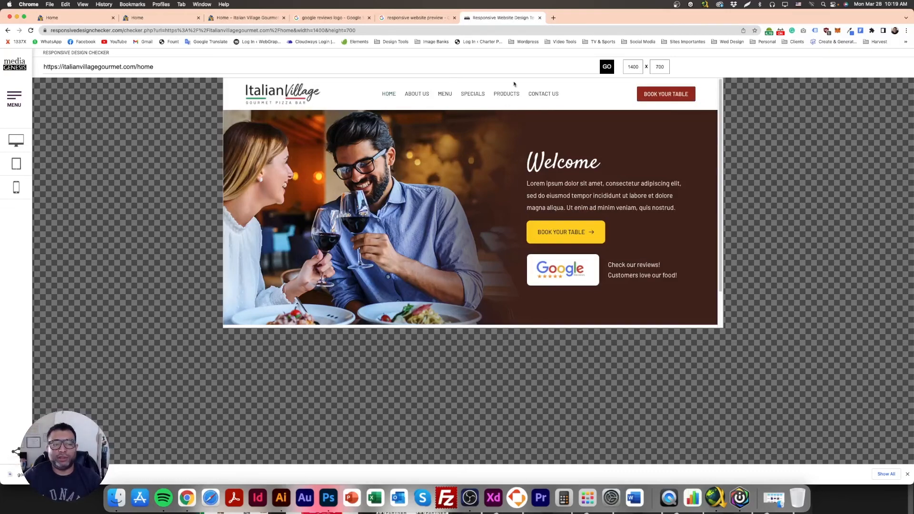
Preview the home page at the 19" Desktop size, 1440x900, and reopen the desktop size choices
left_click(18, 142)
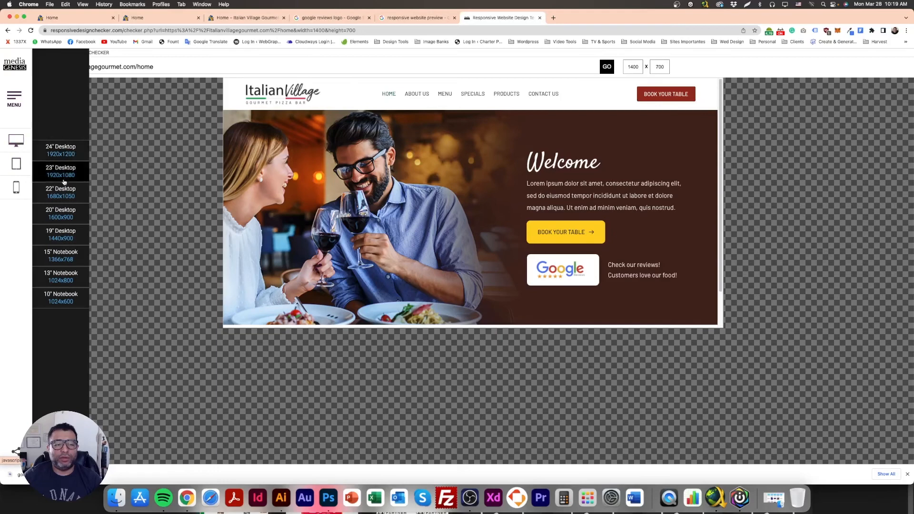
left_click(70, 241)
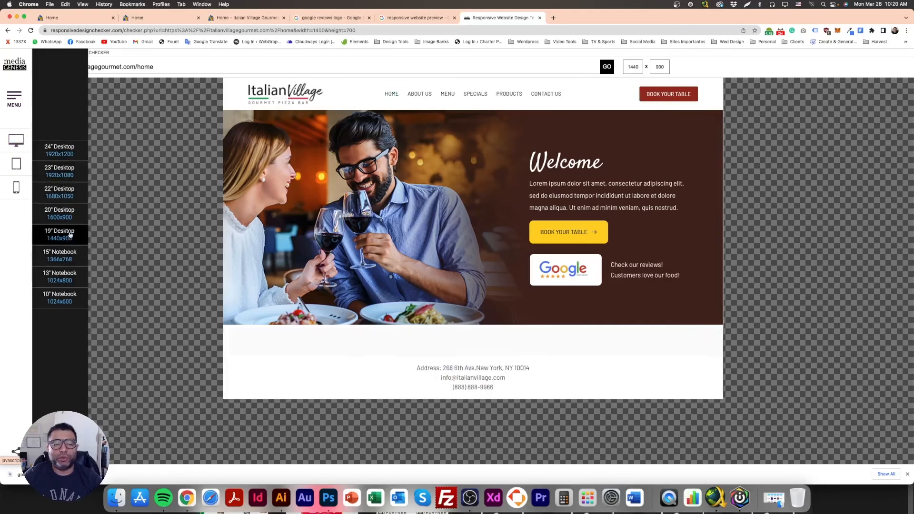
left_click(17, 143)
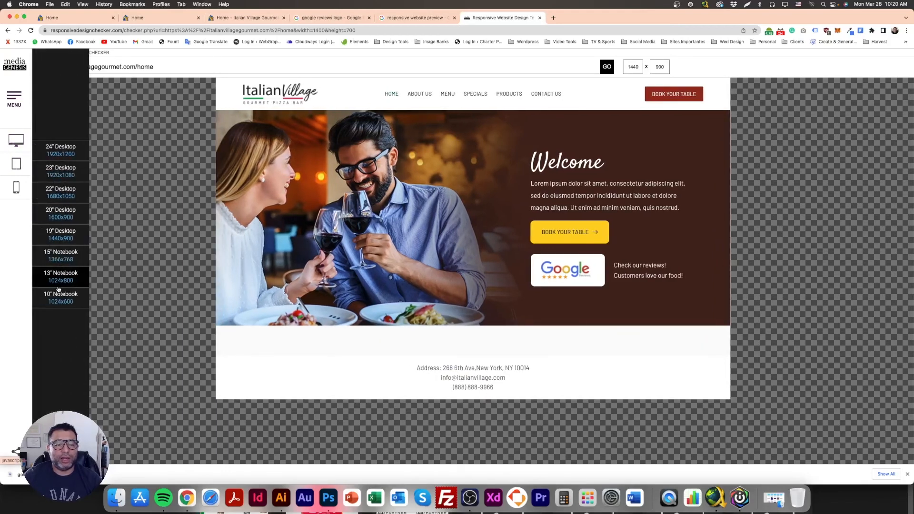
Preview the home page at the 15" Notebook size, 1366x768, and the 10" Notebook size, 1024x600, examining the whole banner
left_click(68, 258)
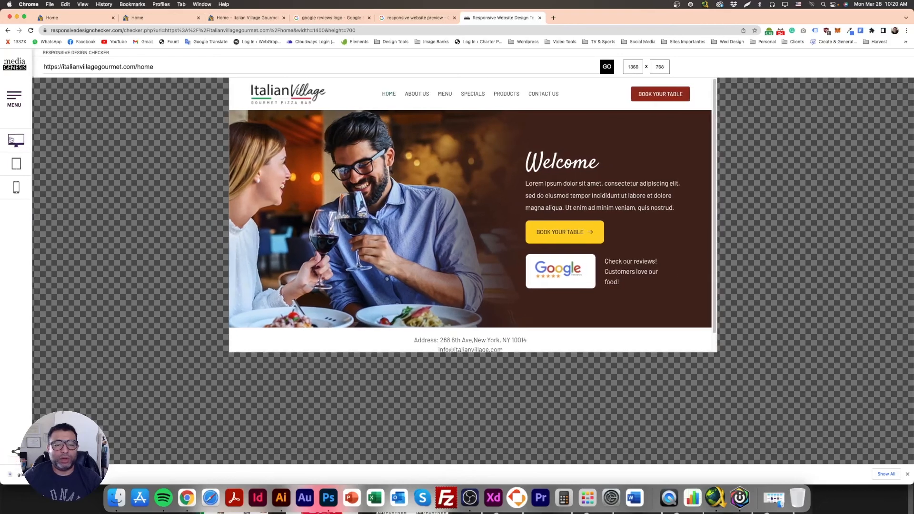
left_click(15, 140)
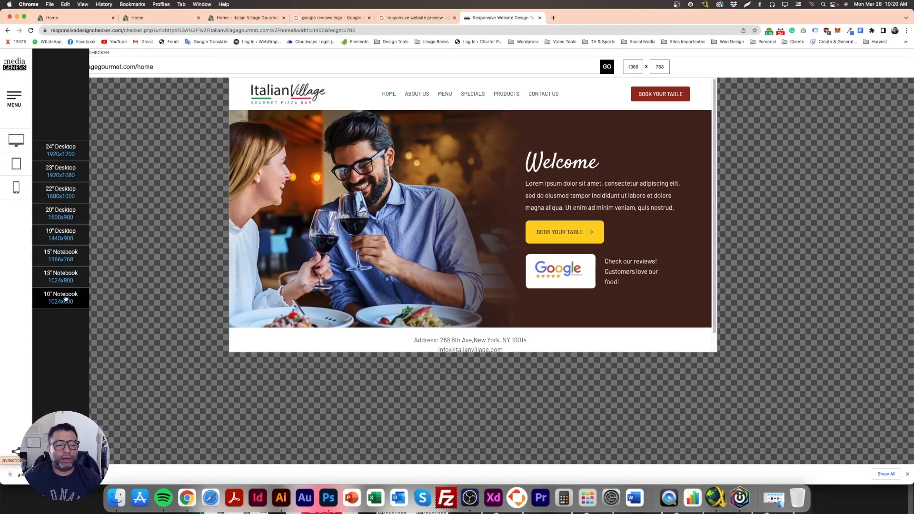
left_click(66, 299)
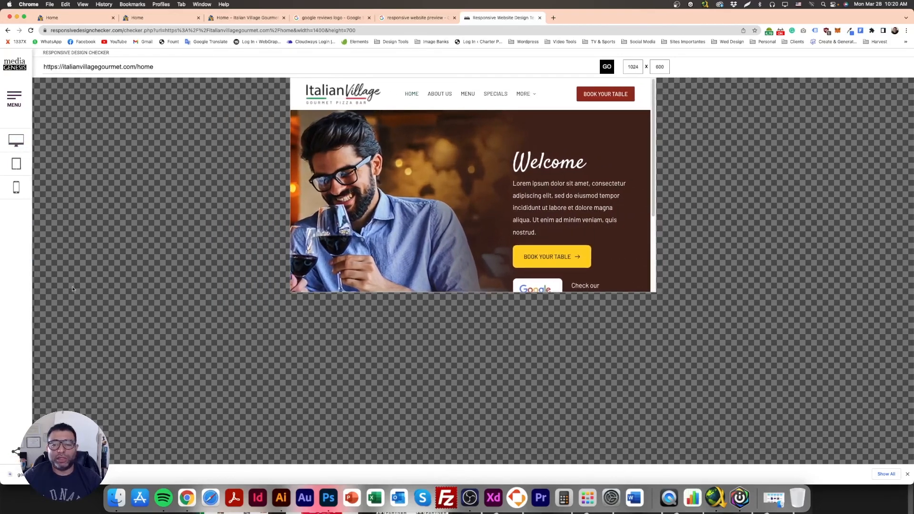
scroll(392, 198, "down", 5)
scroll(393, 199, "up", 5)
scroll(392, 199, "down", 1)
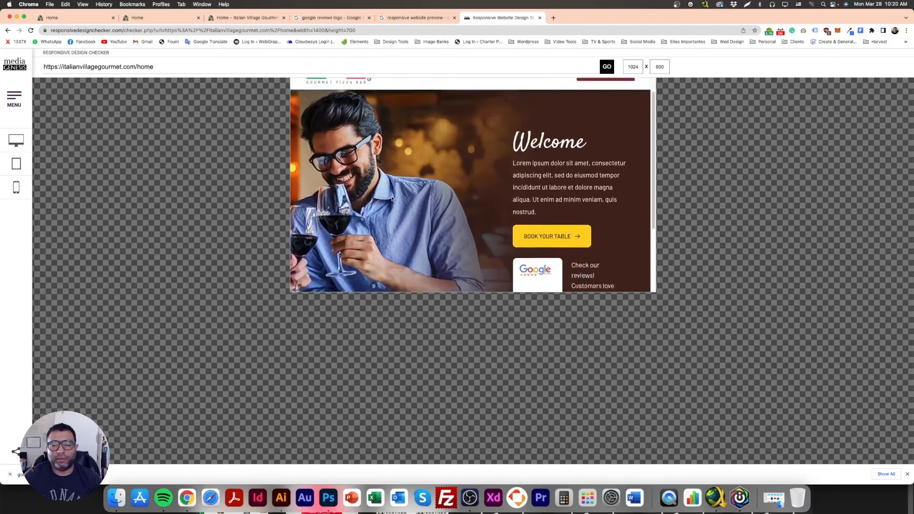
scroll(392, 199, "down", 3)
Preview the home page at the 20" Desktop size, 1600x900, and the 23" Desktop size, 1920x1080, and reopen the desktop size choices
left_click(15, 141)
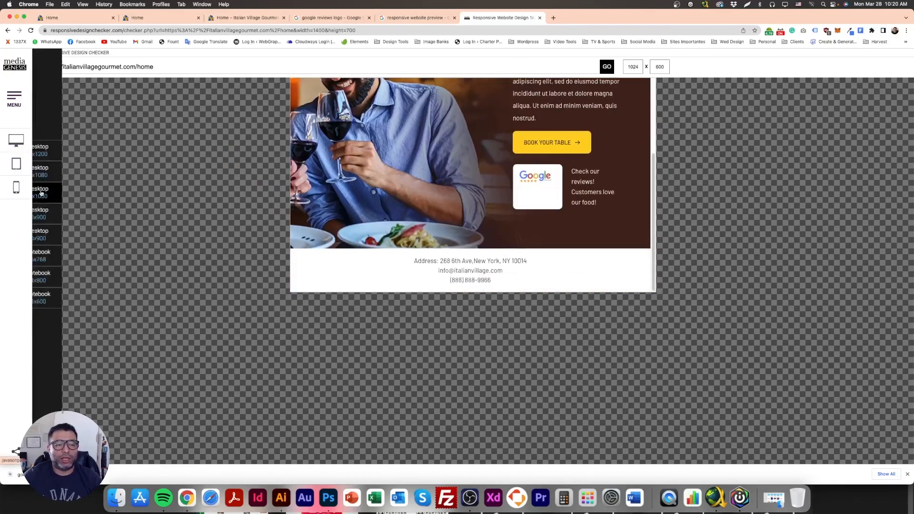
left_click(46, 213)
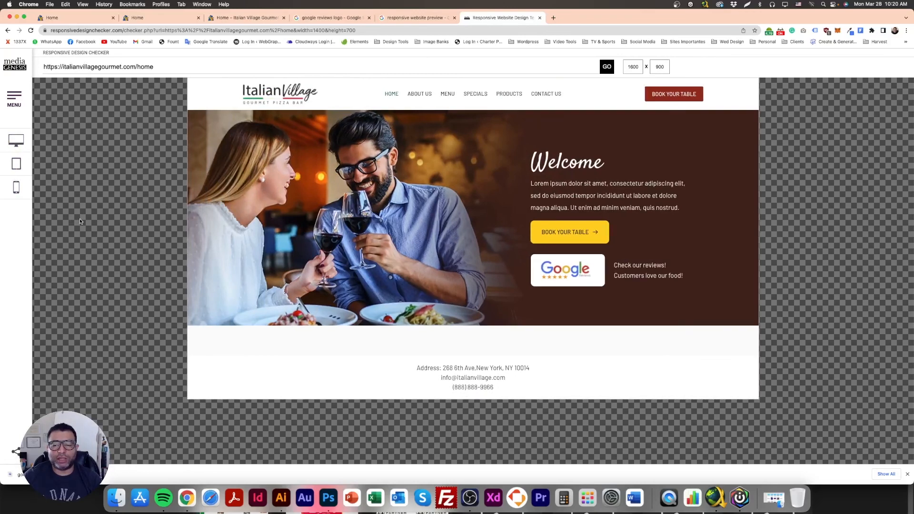
left_click(16, 141)
left_click(59, 170)
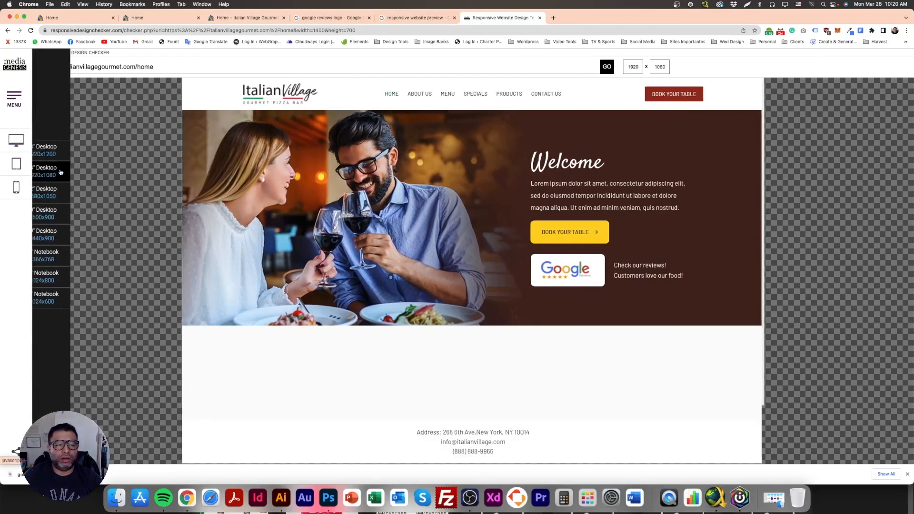
left_click(16, 140)
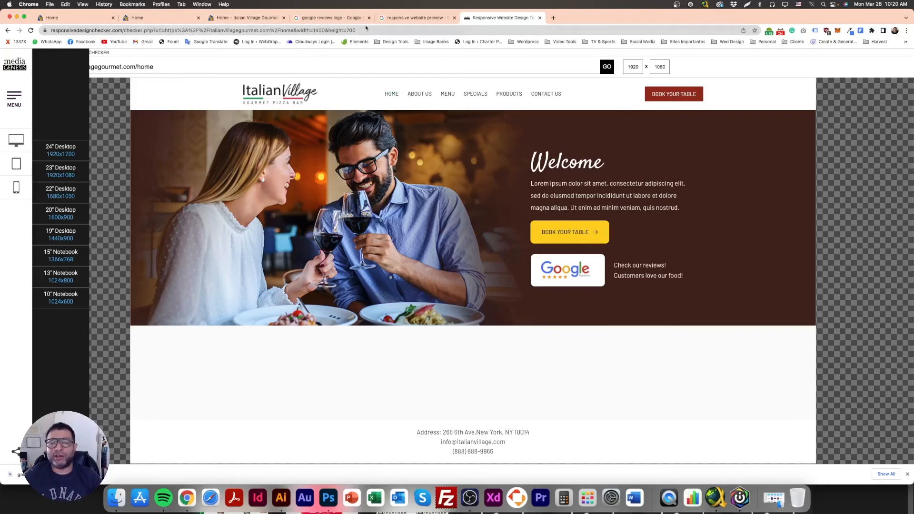
Check the copied home page address in the Website Responsive Testing Tool from the earlier search results and preview it at 1920 x 1080
left_click(402, 19)
left_click(131, 190)
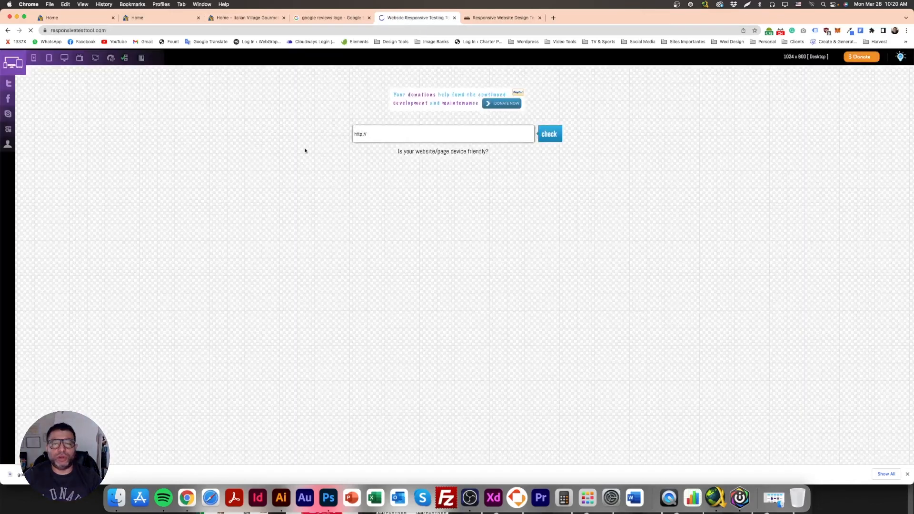
left_click(383, 132)
key("super+v")
left_click(551, 138)
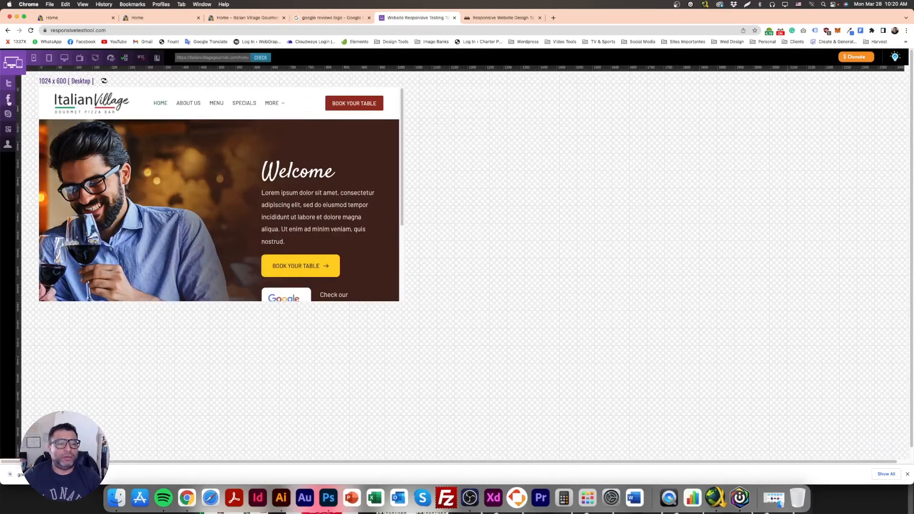
mouse_move(64, 58)
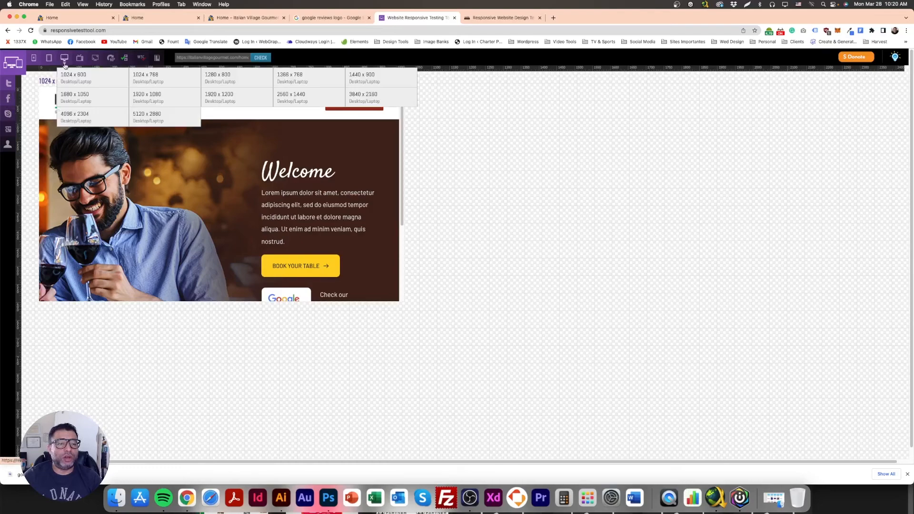
left_click(170, 99)
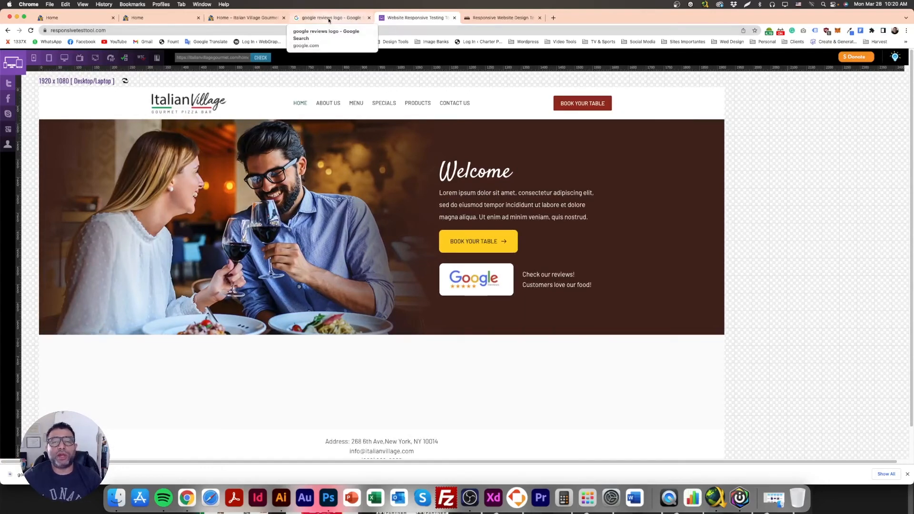
Close the two responsive testing tabs and the Google logo search tab, and return to the Brizy editor with the download bar dismissed
key("super+w")
key("super+w")
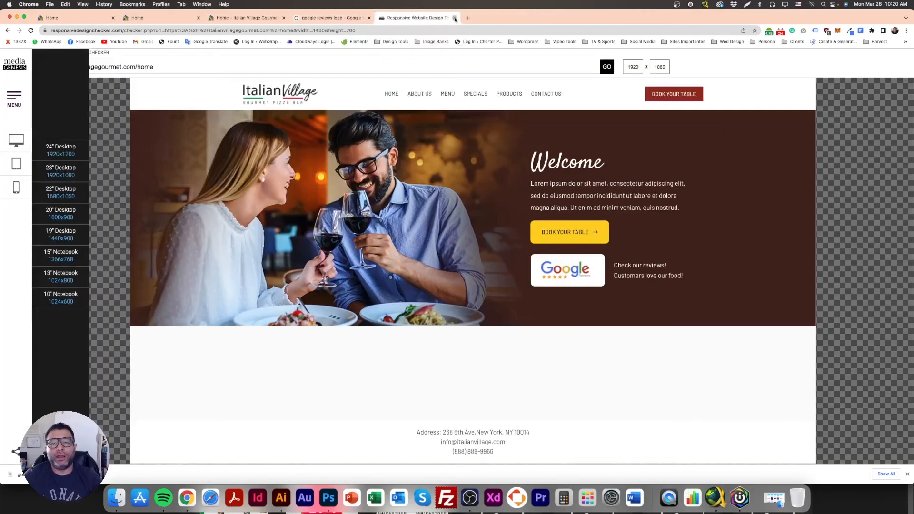
key("super+w")
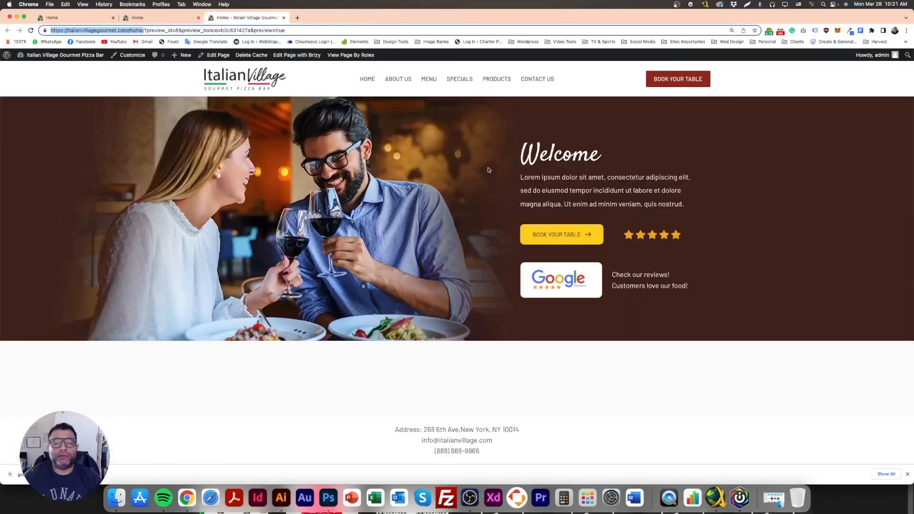
left_click(177, 19)
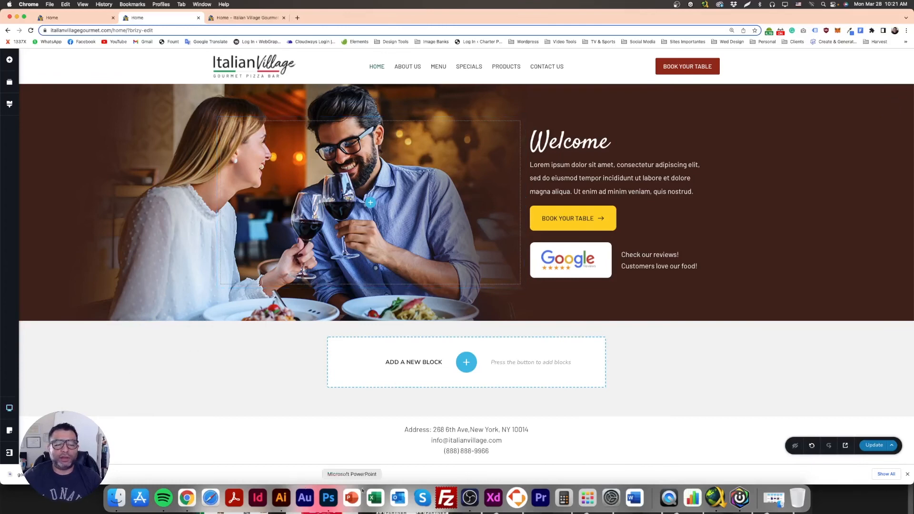
left_click(907, 474)
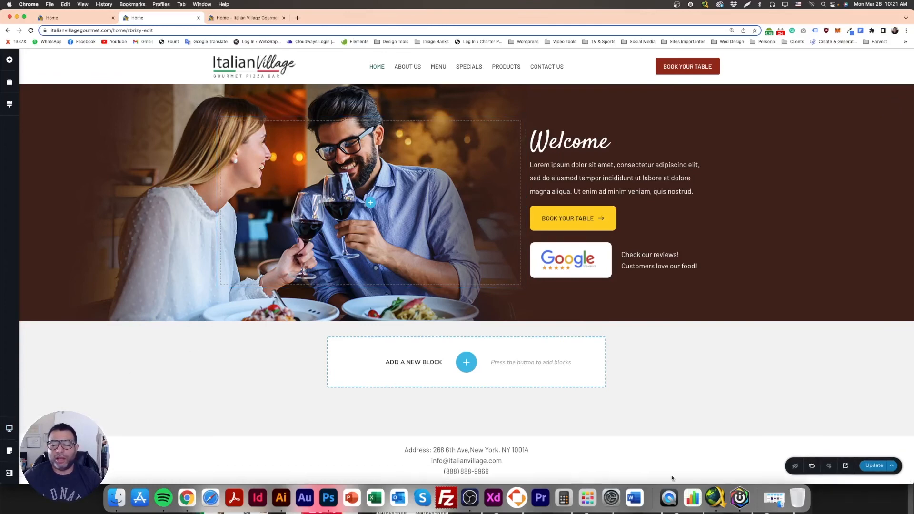
In the tablet view, widen the banner's empty column to the full row and make the Welcome text column below it slightly narrower than the row
left_click(10, 430)
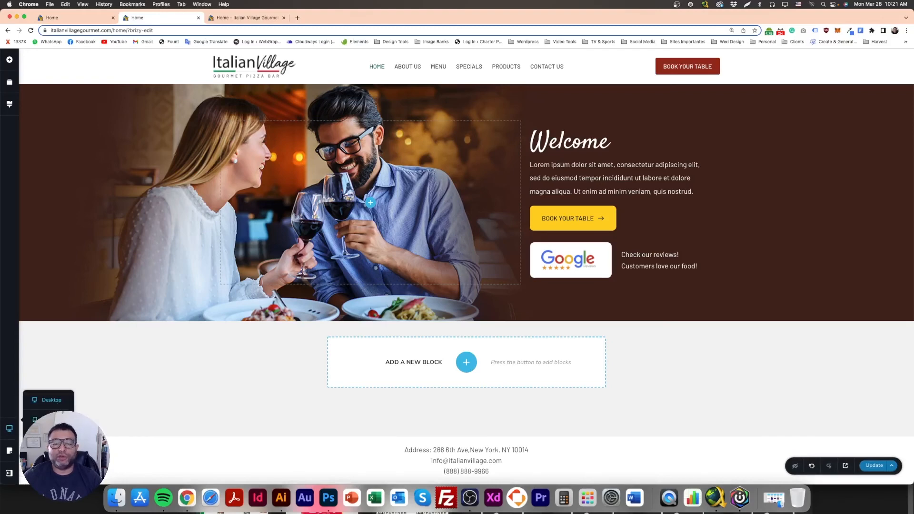
left_click(35, 419)
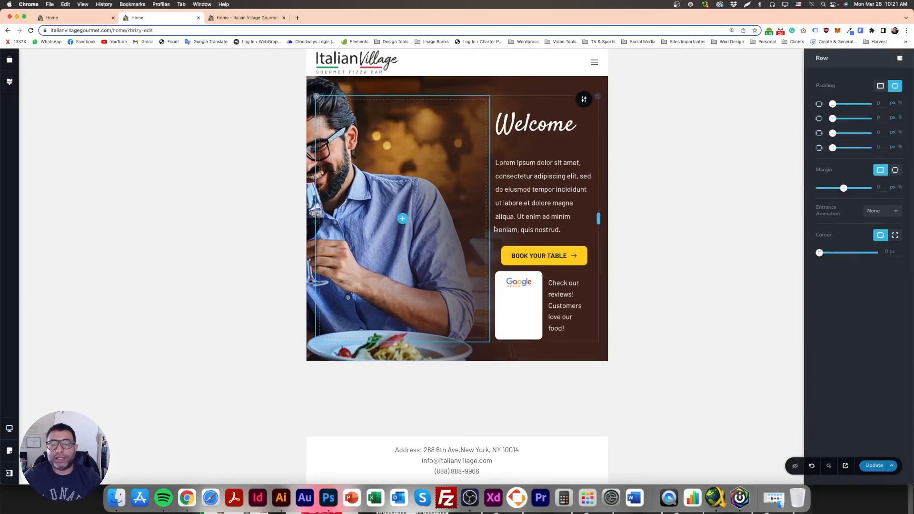
left_click_drag(489, 221, 619, 202)
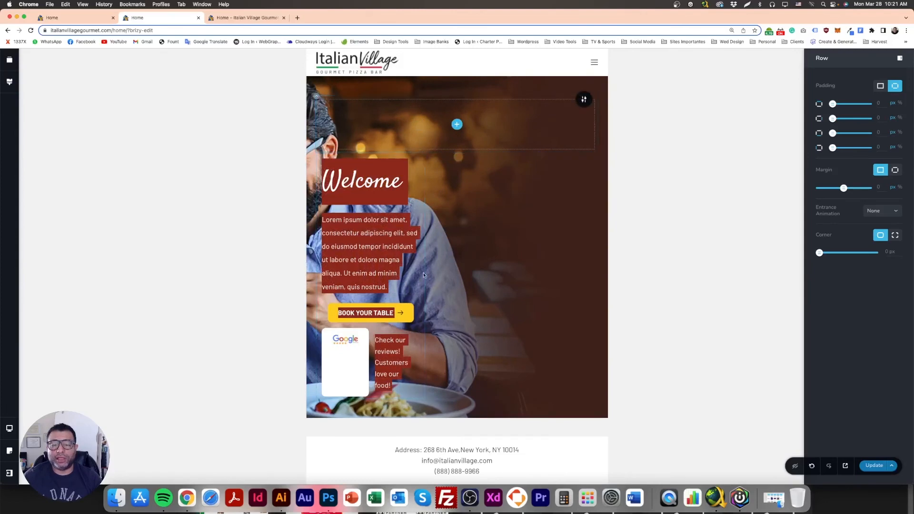
left_click_drag(425, 276, 648, 261)
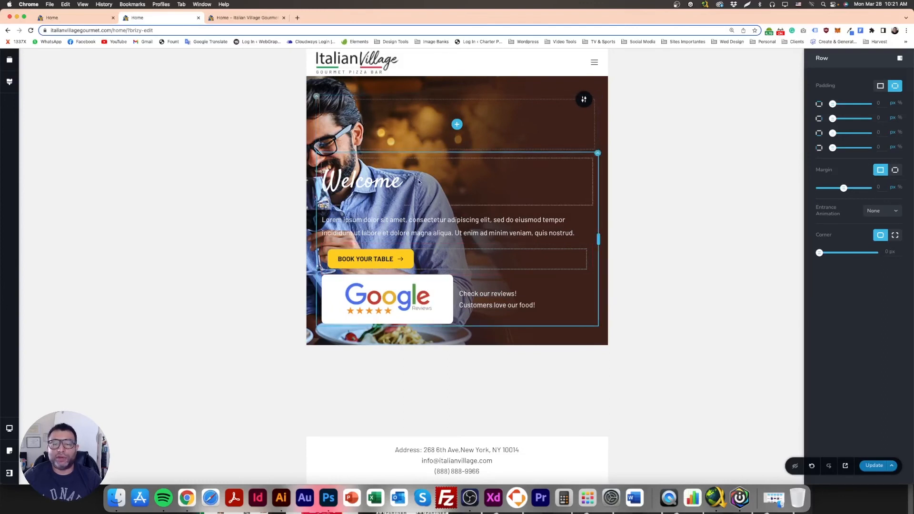
left_click_drag(597, 240, 516, 238)
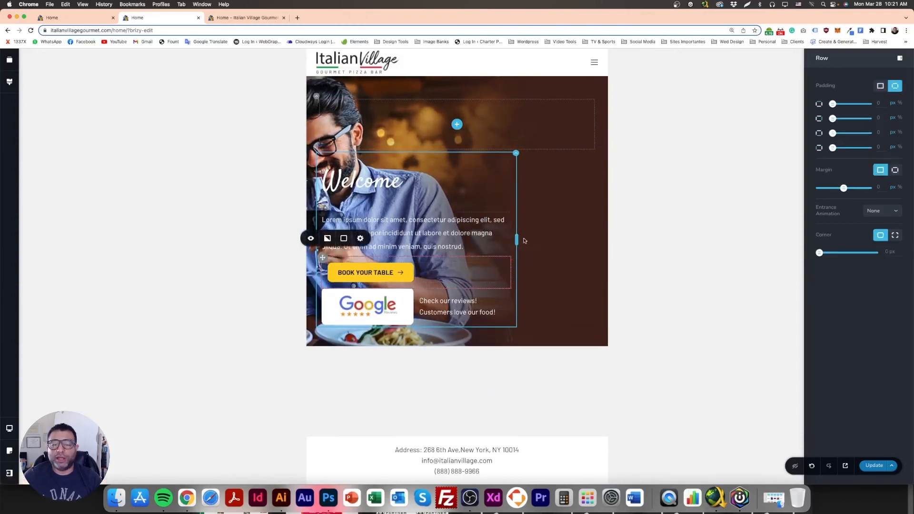
left_click(535, 180)
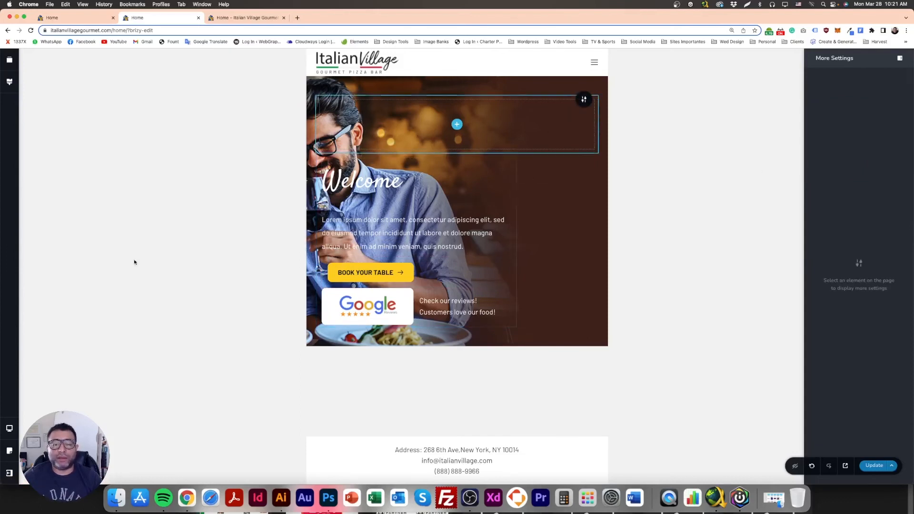
Examine the banner in the mobile layout and again in the tablet layout, and return the editor to the desktop view
left_click(10, 429)
left_click(40, 435)
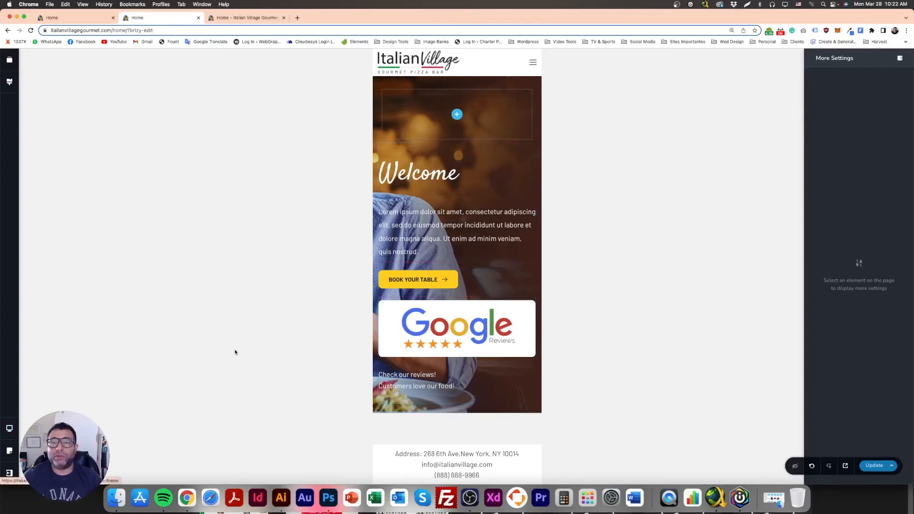
mouse_move(10, 428)
left_click(27, 412)
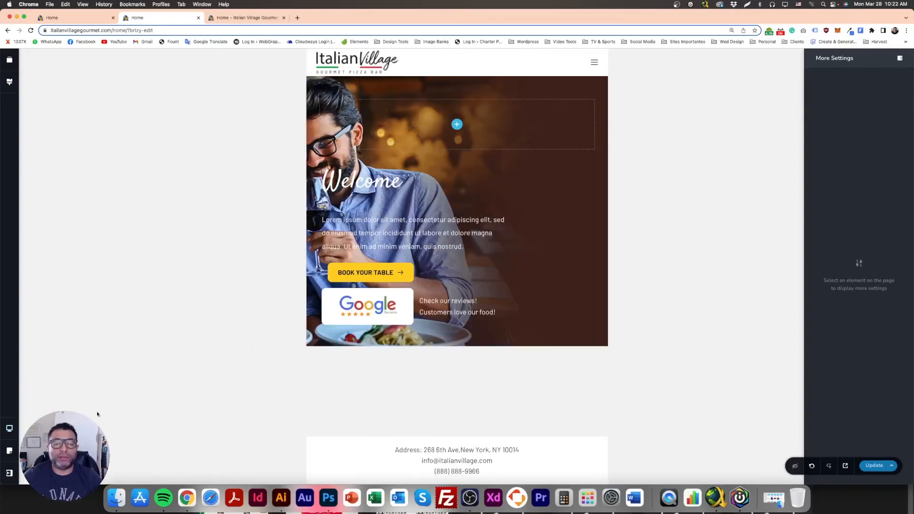
mouse_move(9, 428)
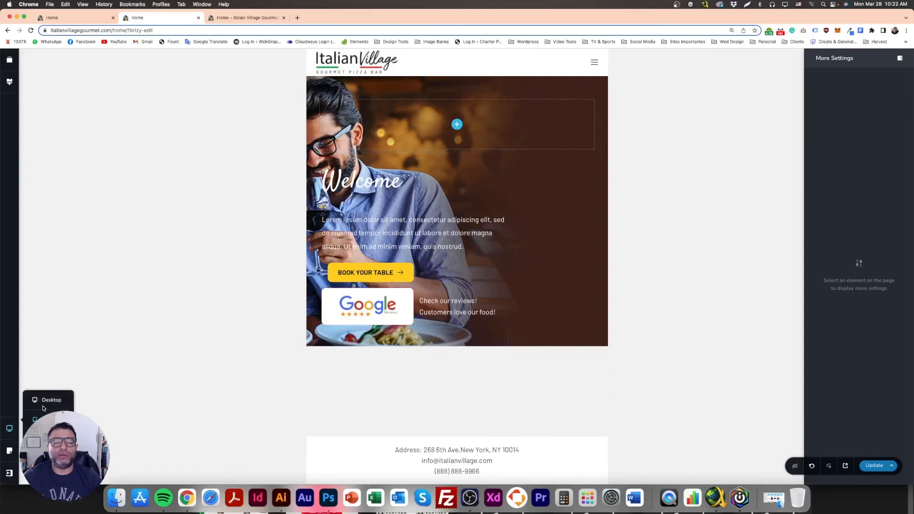
left_click(50, 401)
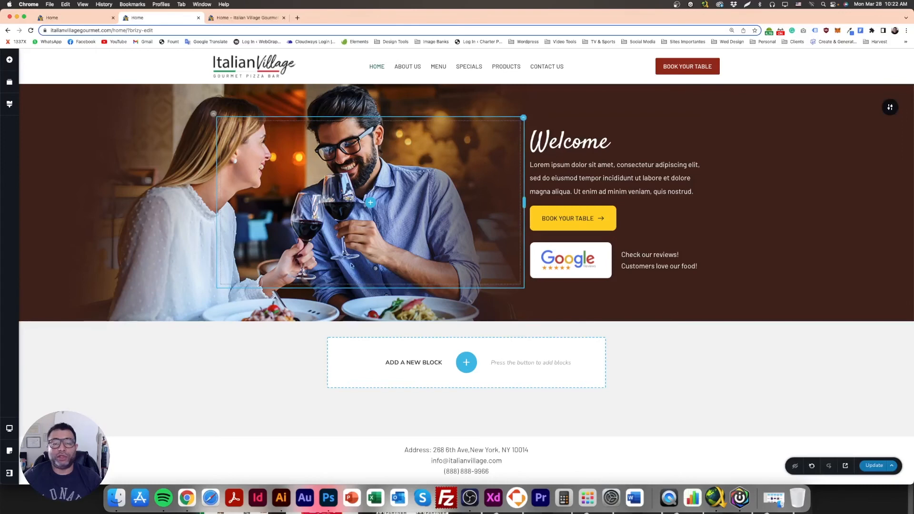
Switch to Photoshop, show the Framework Design banner at 100%, and compare its Google review area with the Brizy page
left_click(334, 500)
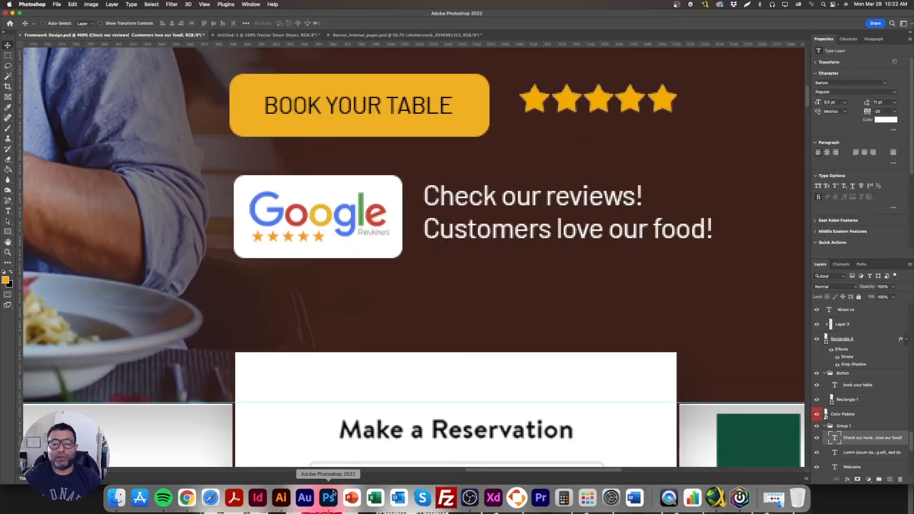
double_click(8, 242)
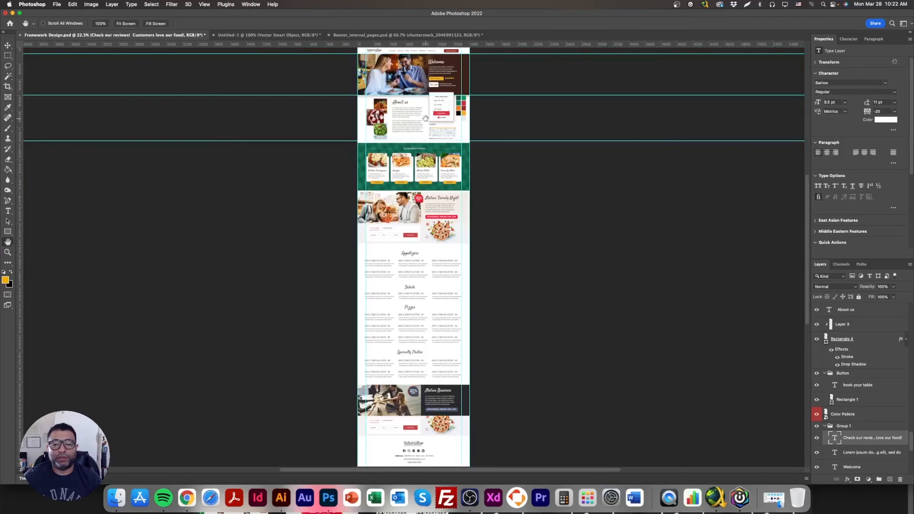
double_click(7, 253)
scroll(654, 335, "up", 5)
scroll(643, 336, "up", 10)
scroll(632, 336, "down", 4)
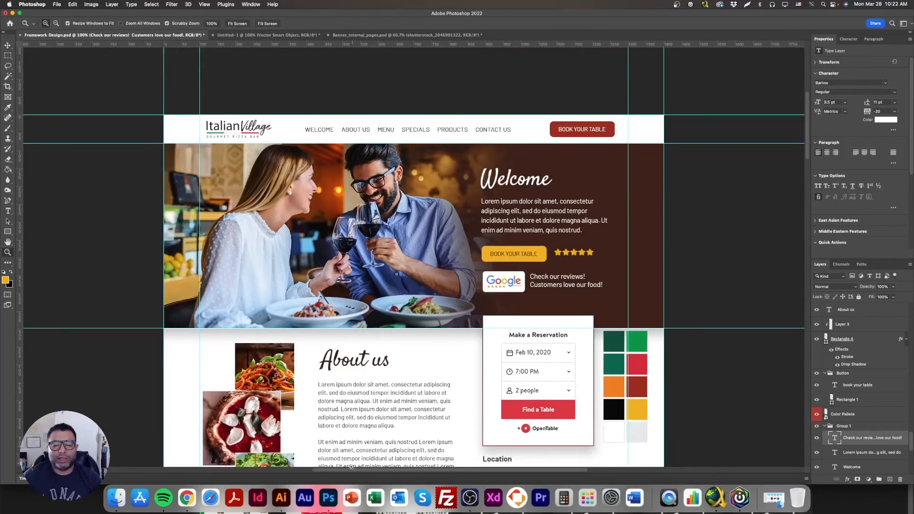
left_click(188, 498)
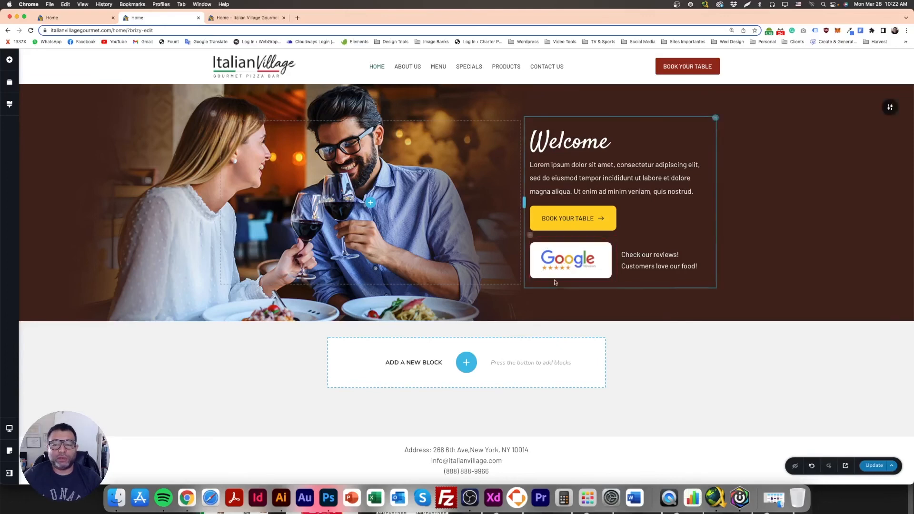
left_click(330, 498)
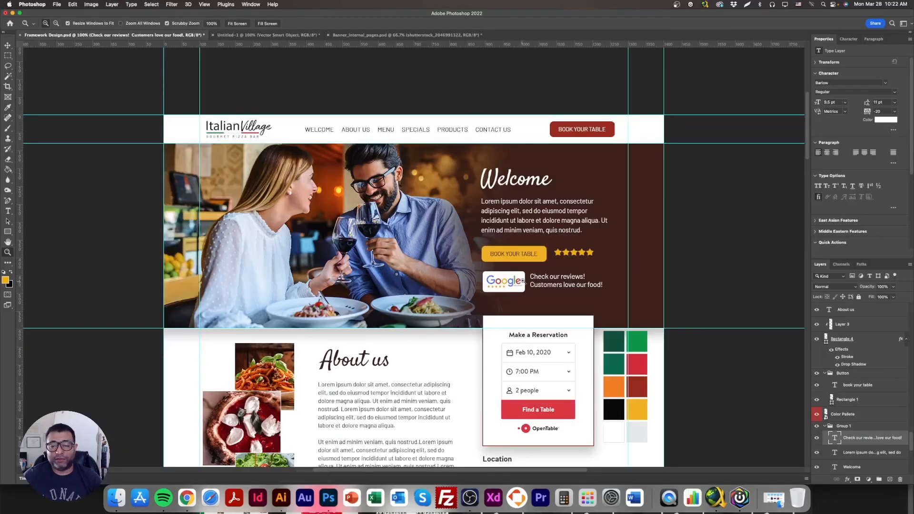
left_click(57, 5)
left_click(67, 12)
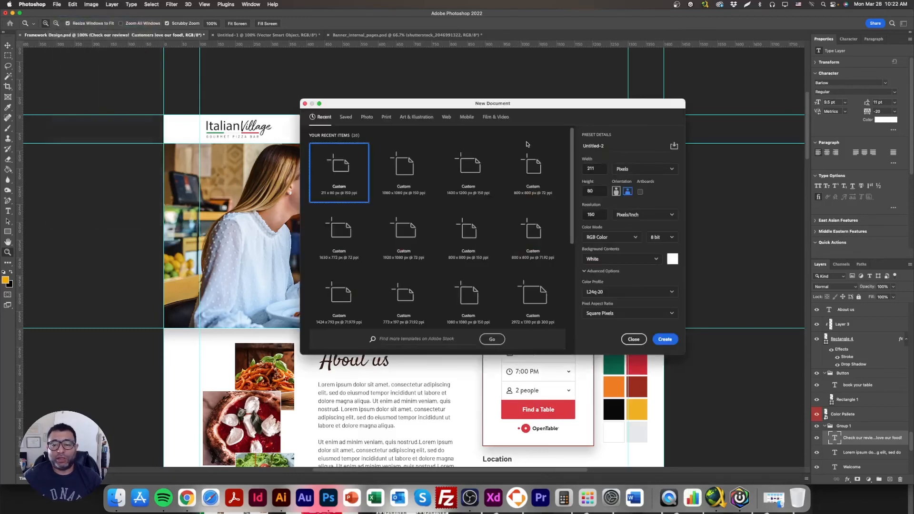
key("Escape")
Open google-reviews-logo.png in Photoshop from the recent folder Module 4 - Creating the Page
left_click(56, 4)
left_click(67, 21)
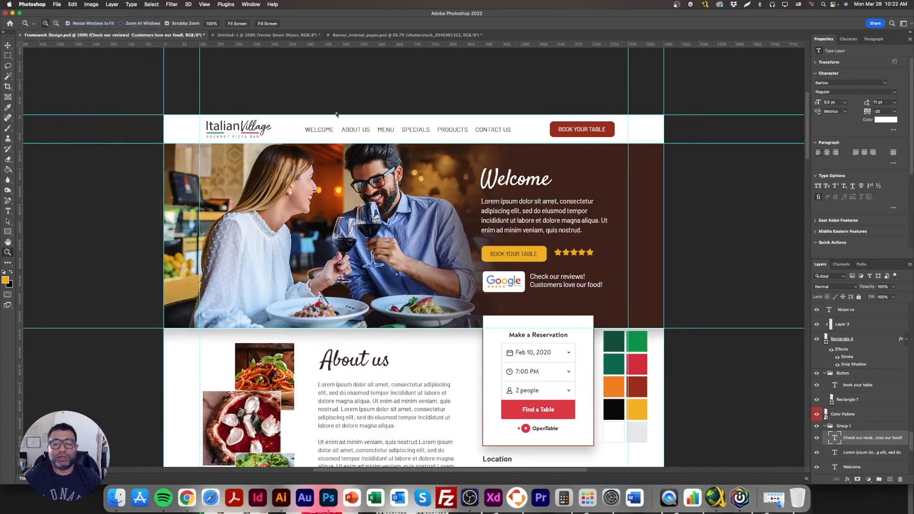
left_click(488, 53)
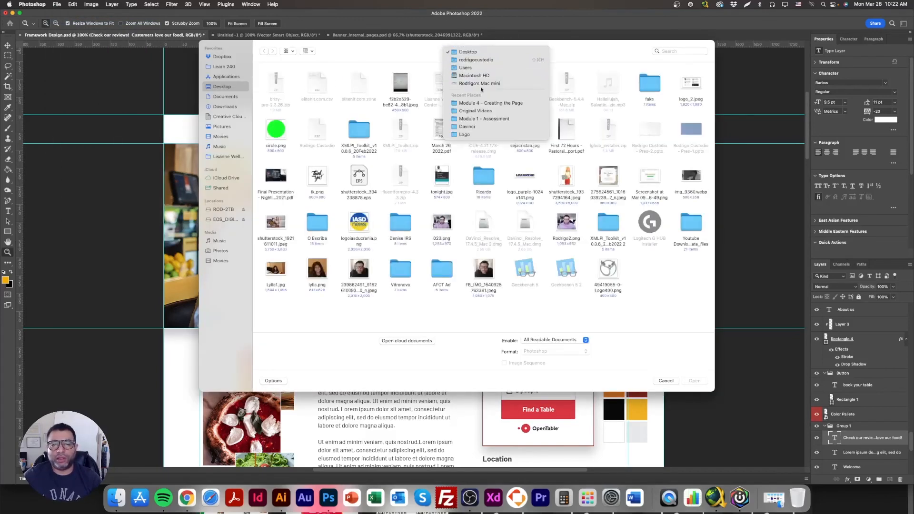
left_click(478, 102)
left_click(283, 85)
double_click(283, 85)
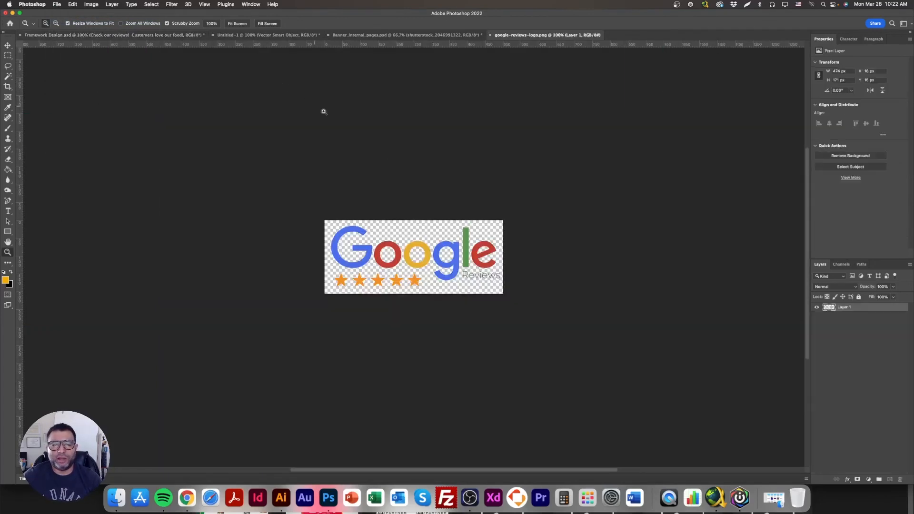
Draw a pale filled rectangle about 562 by 264 px covering the whole canvas and place its layer below the Google logo
left_click(8, 232)
left_click(5, 280)
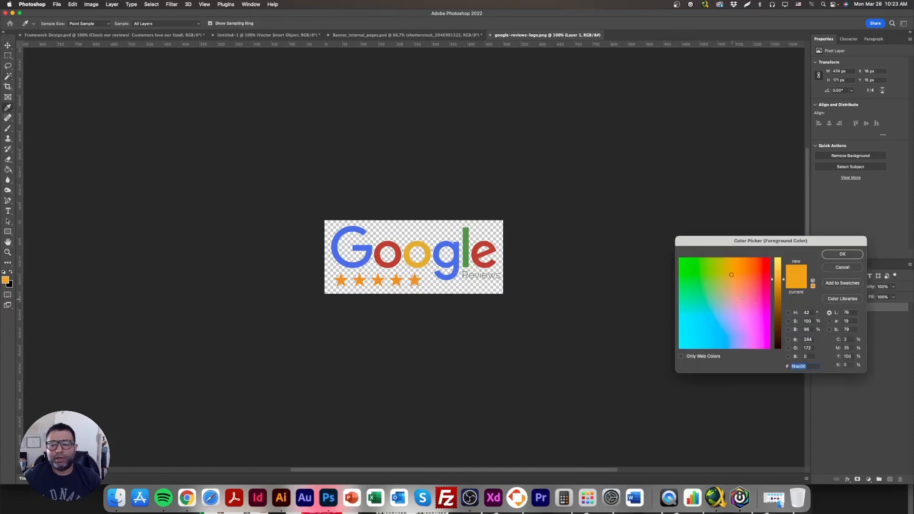
left_click_drag(747, 301, 739, 315)
left_click_drag(781, 279, 781, 251)
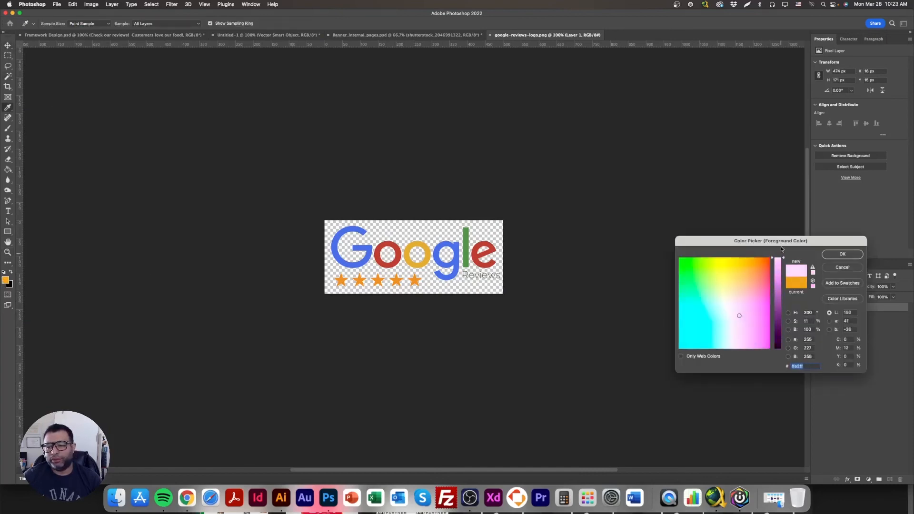
left_click_drag(752, 278, 732, 340)
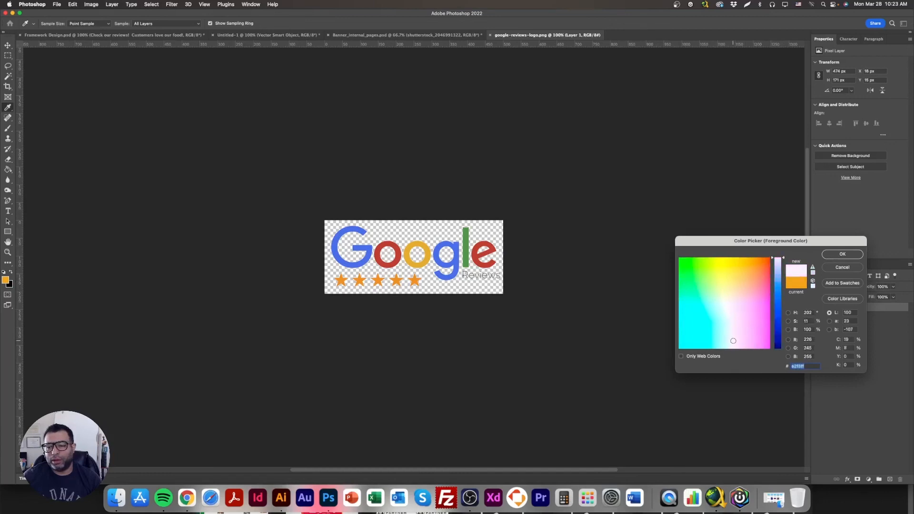
left_click(852, 256)
mouse_move(319, 210)
left_mouse_down()
mouse_move(524, 298)
mouse_move(519, 304)
left_mouse_up()
left_click_drag(848, 309, 847, 323)
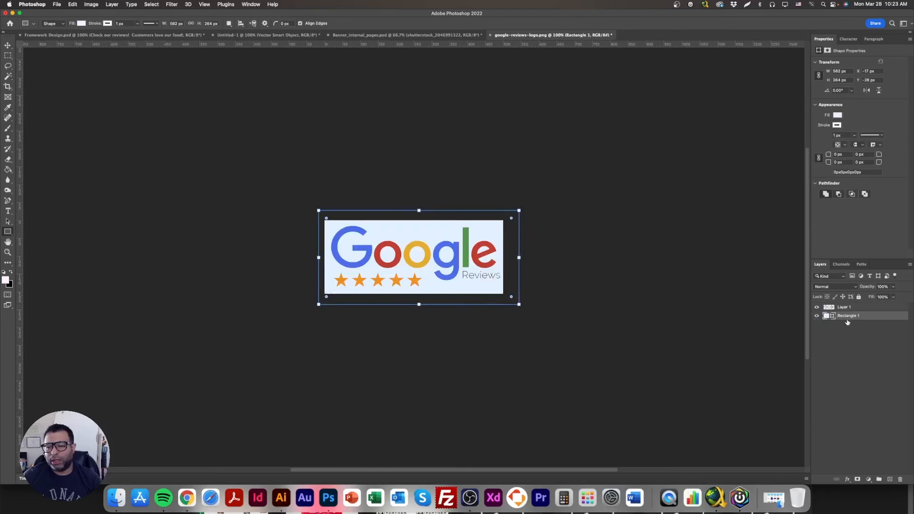
Set the rectangle's fill colour to ffffff
double_click(832, 317)
type("ffffff")
key("Return")
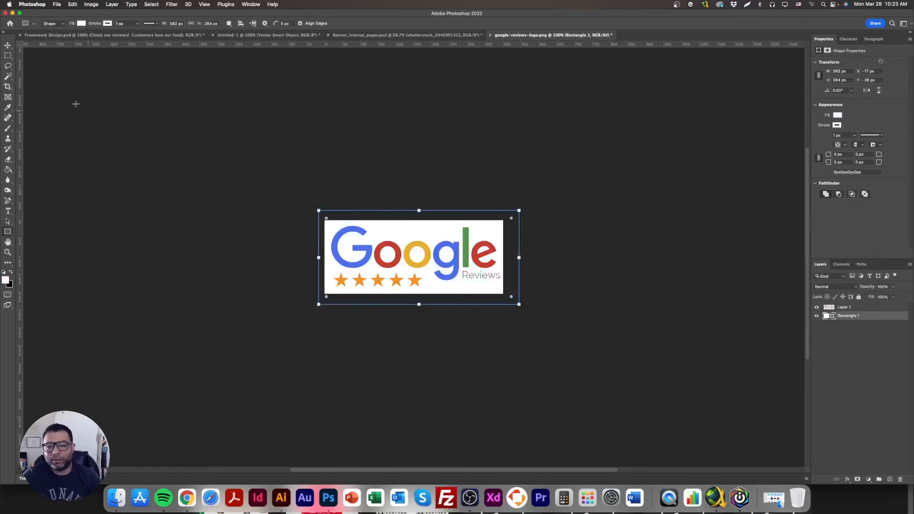
Show transform controls on the Google logo layer and scale the logo down to about 418 by 151 px with white space around it
left_click(9, 46)
right_click(373, 250)
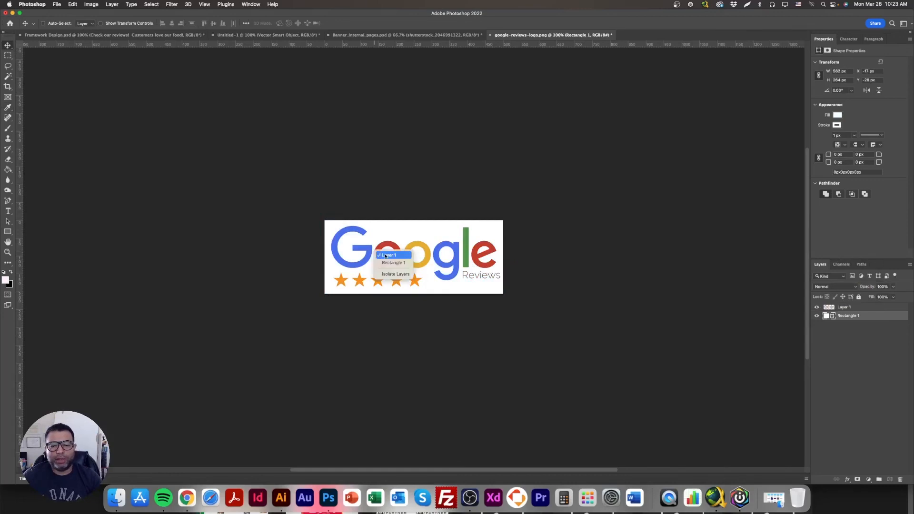
left_click(384, 255)
left_click(101, 23)
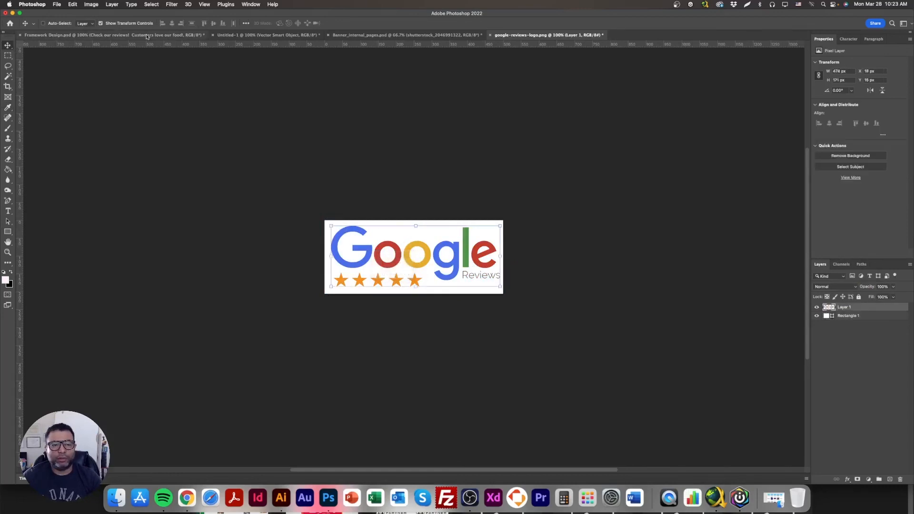
left_click_drag(416, 226, 416, 263)
key("Return")
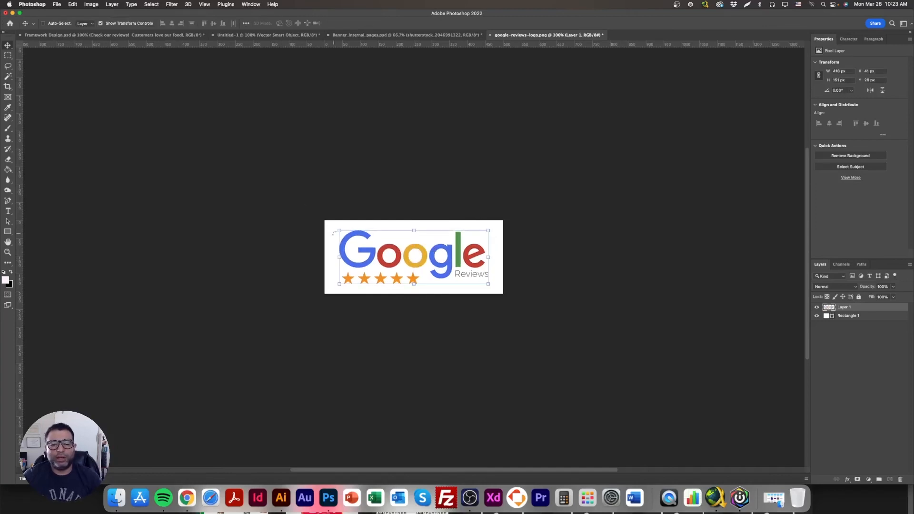
Export the logo with Save for Web as a High quality JPEG named google-badge in the Module 4 folder
left_click(58, 5)
mouse_move(67, 100)
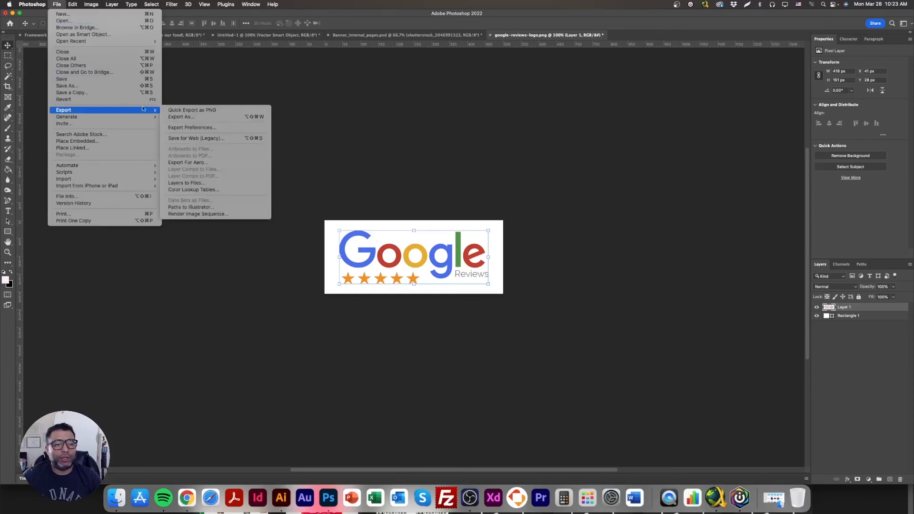
left_click(205, 138)
left_click(476, 364)
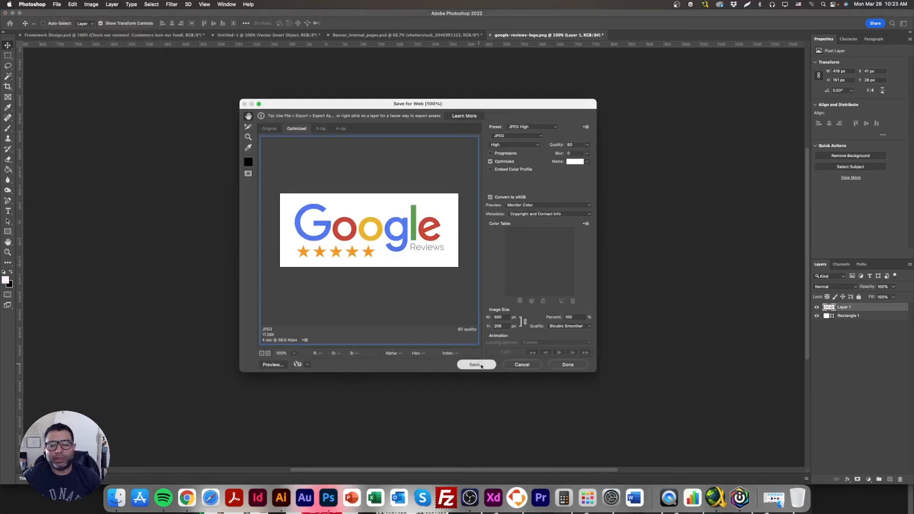
type("go")
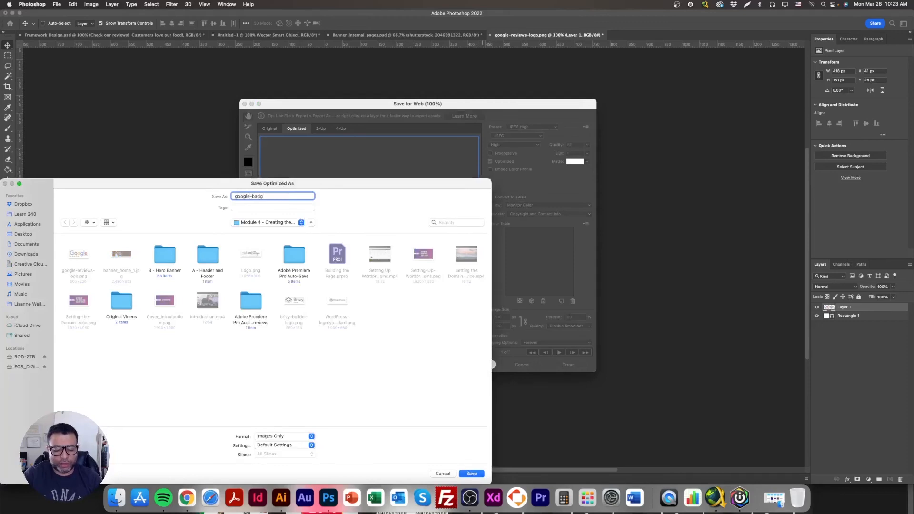
type("ogle-badg")
key("Return")
Switch to the Brizy page in Chrome and make the white background of the Google logo's column fully transparent
left_click(195, 503)
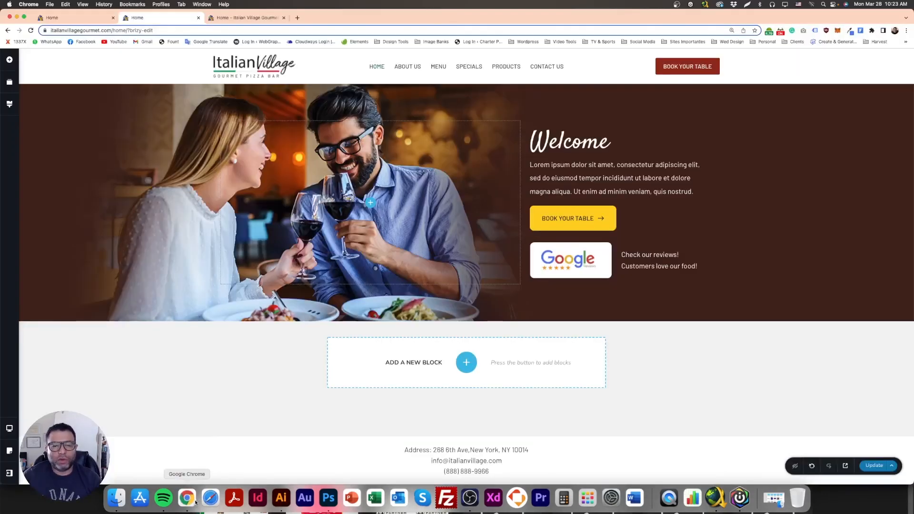
left_click(586, 265)
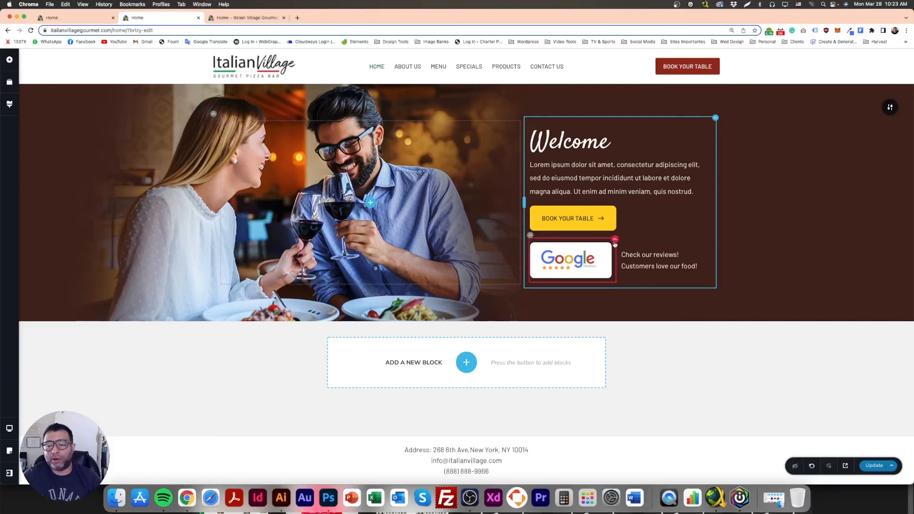
left_click(614, 239)
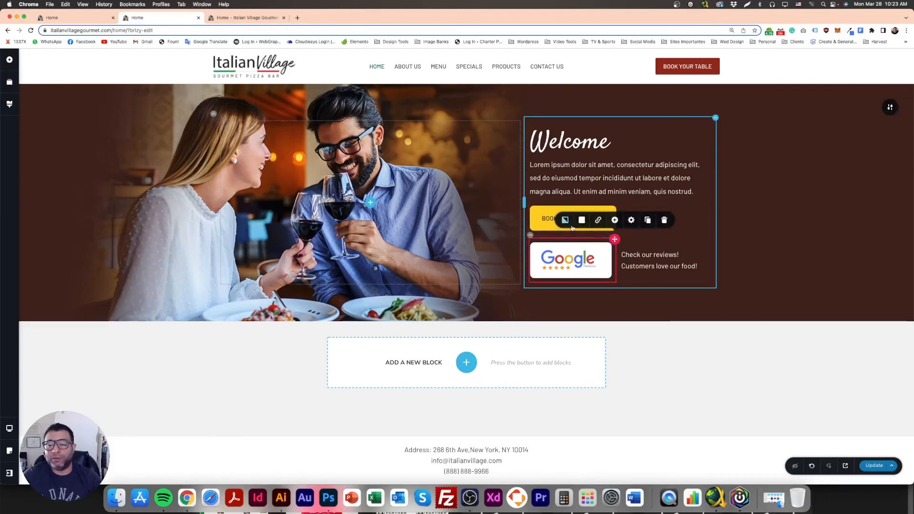
left_click(587, 223)
left_click_drag(617, 118, 621, 179)
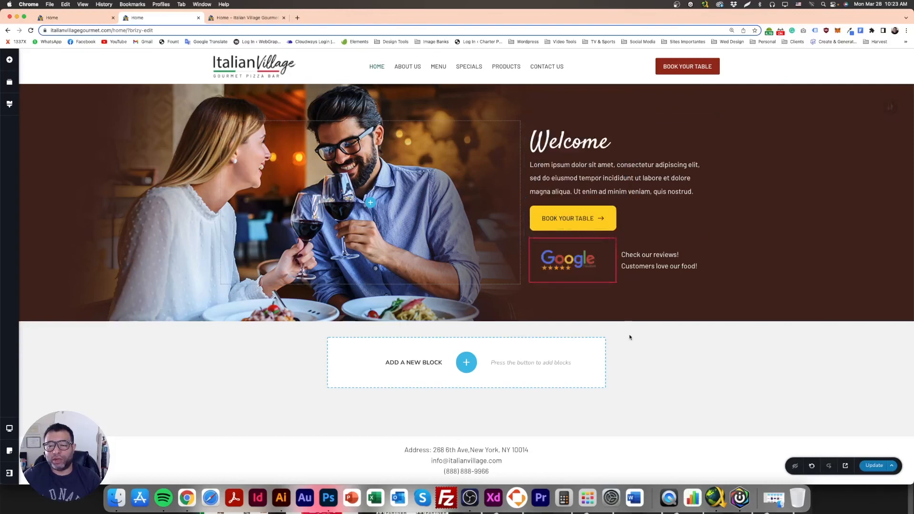
Replace the old Google logo in the column with a new empty image element
left_click(593, 259)
left_click(618, 234)
left_click(572, 266)
left_click_drag(47, 161, 569, 275)
Upload google-badge.jpg from the Module 4 folder and use it in the empty image element
left_click(515, 235)
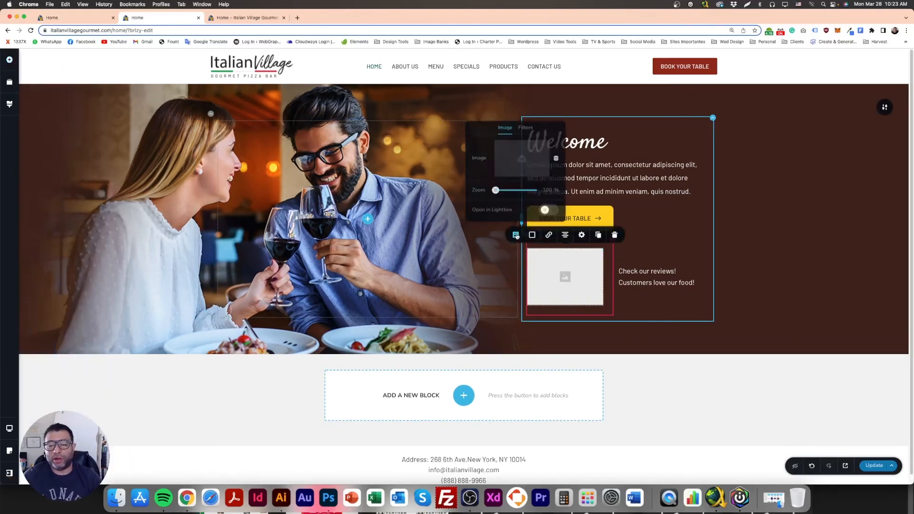
left_click(521, 160)
left_click(71, 86)
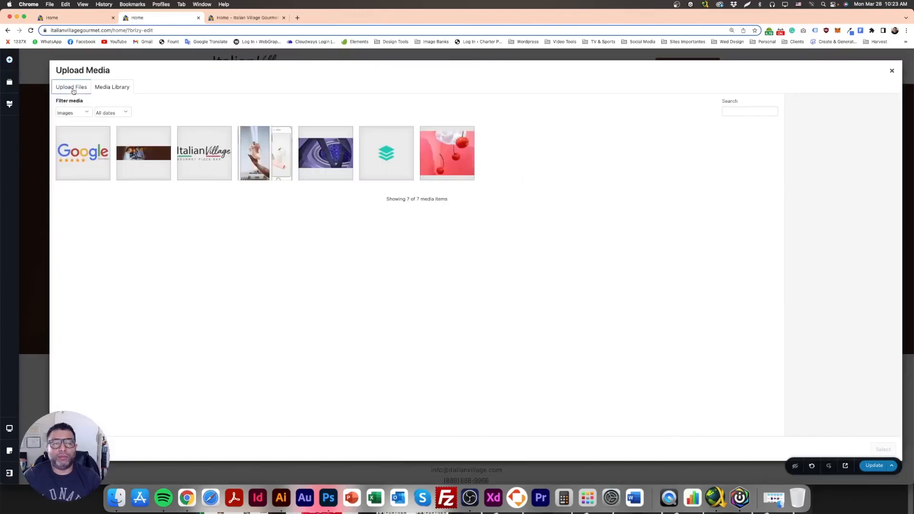
left_click(474, 237)
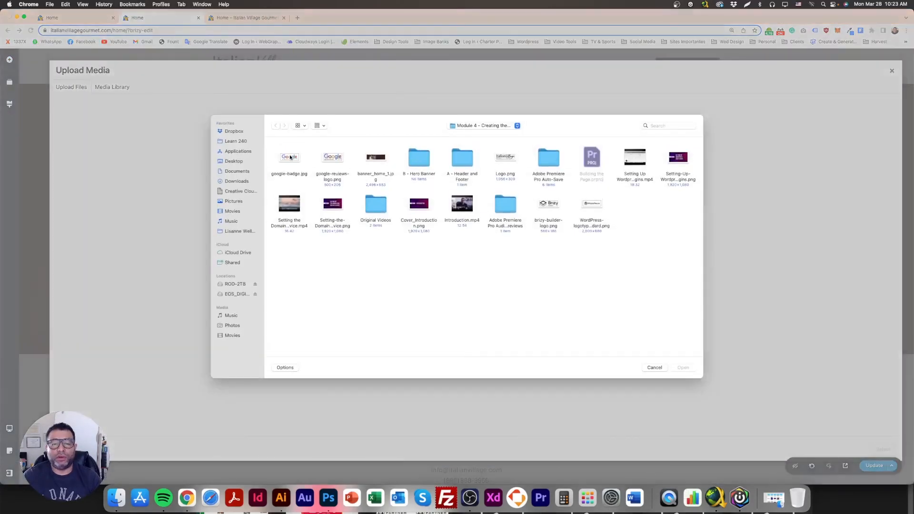
double_click(290, 157)
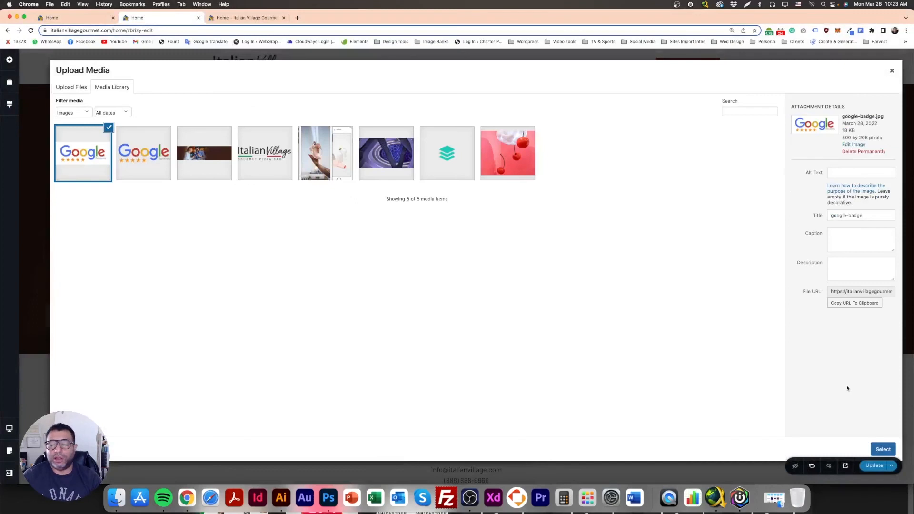
left_click(882, 449)
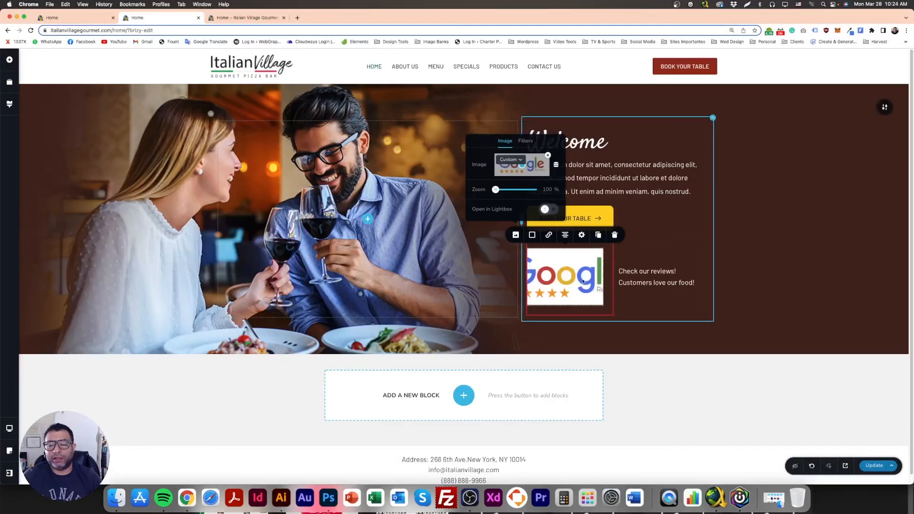
Set the Google badge image's height to 100%
left_click(579, 280)
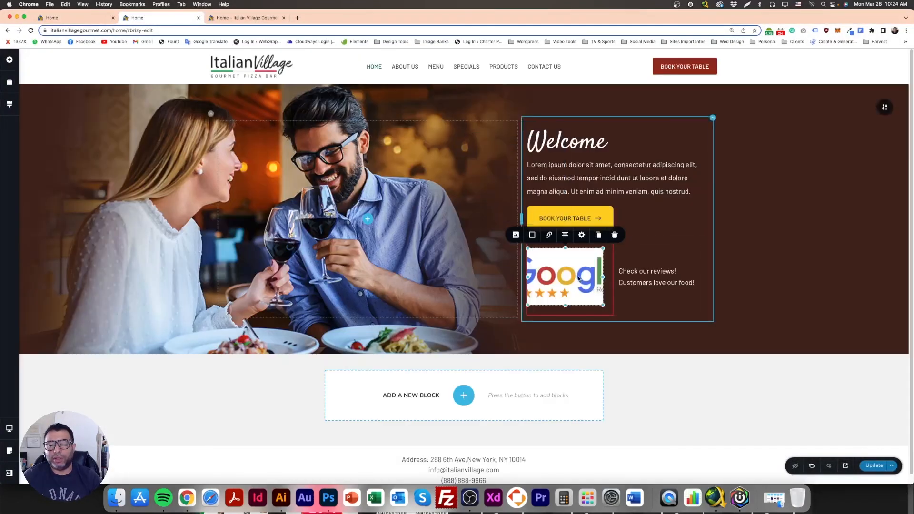
left_click(582, 236)
double_click(607, 195)
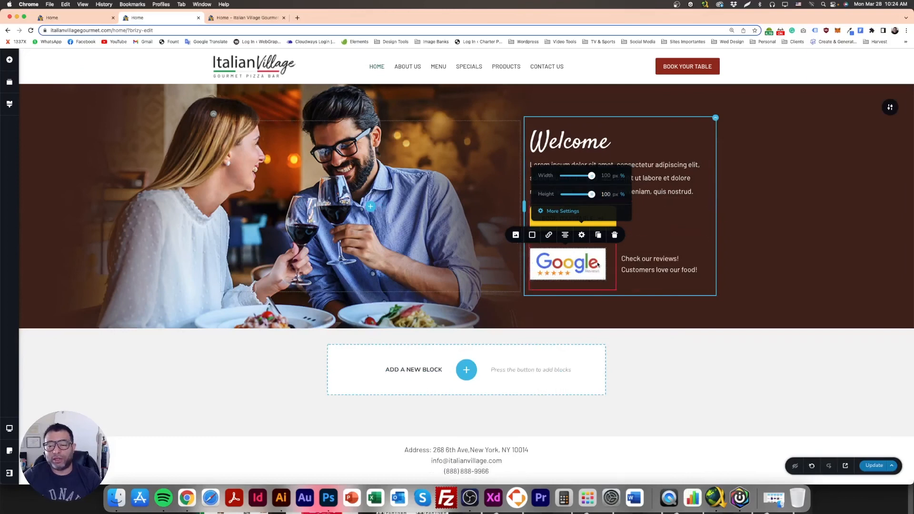
left_click(599, 265)
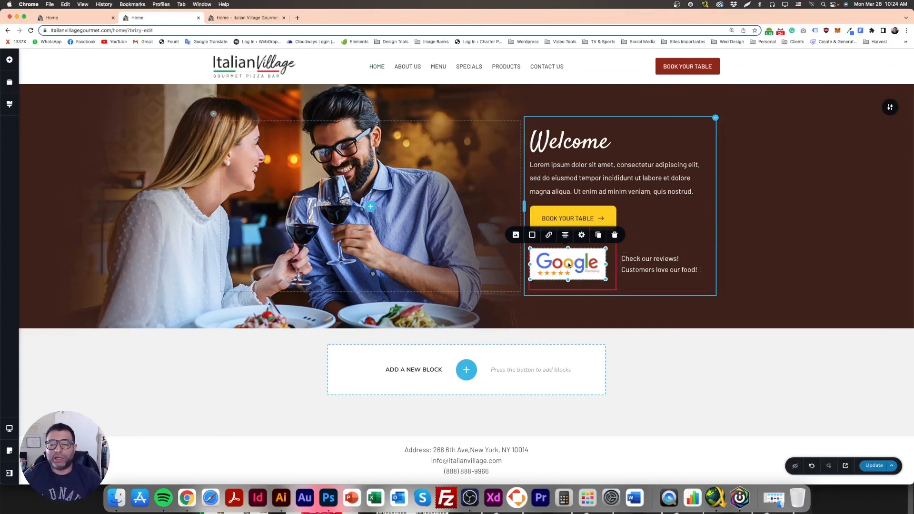
Round the corners of the Google badge image through its corner radius setting
mouse_move(585, 236)
left_click(564, 212)
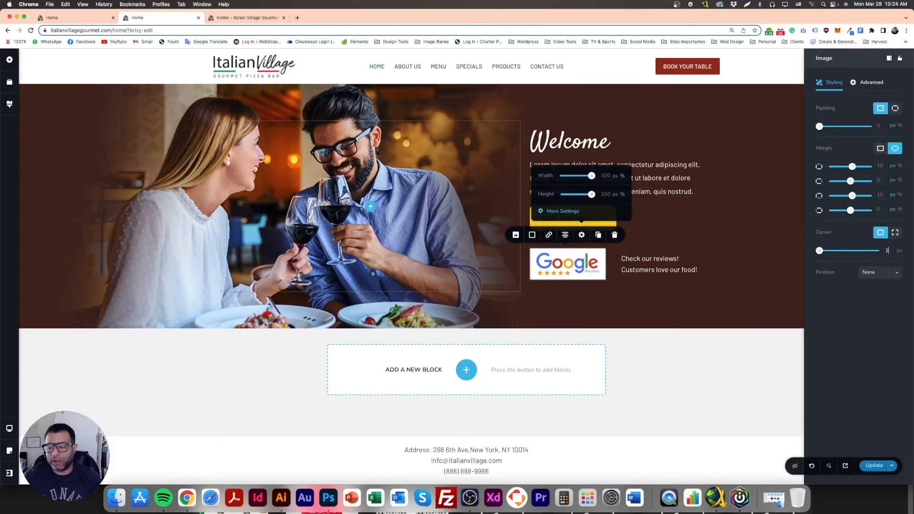
left_click(617, 307)
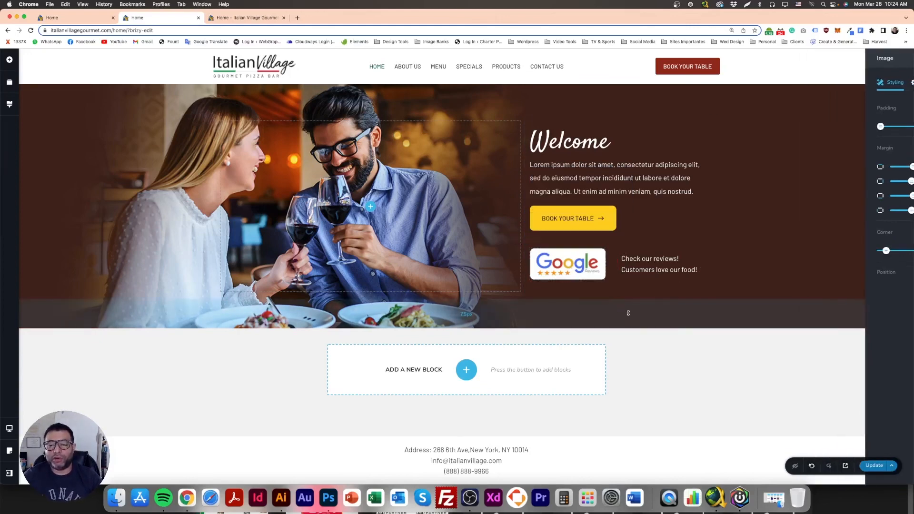
Set the top and bottom padding of the row holding the Google badge and review text to 0 px
left_click(602, 263)
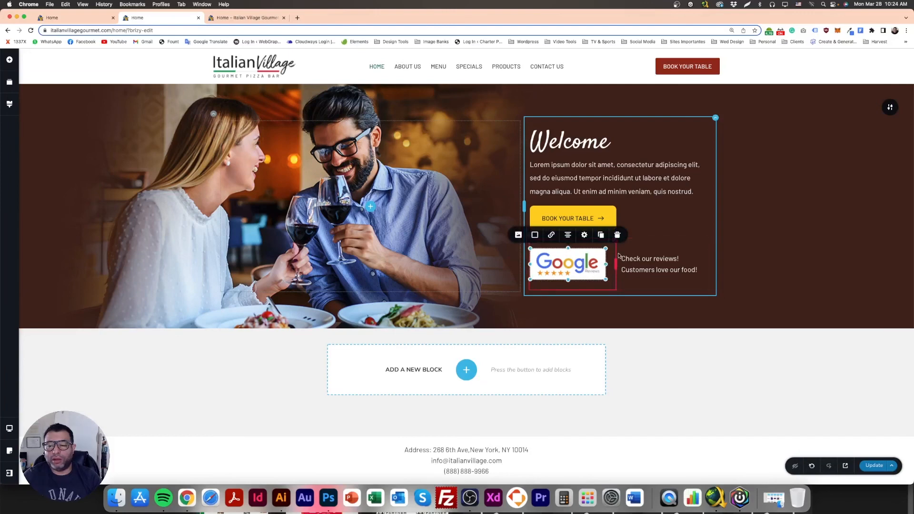
left_click(708, 271)
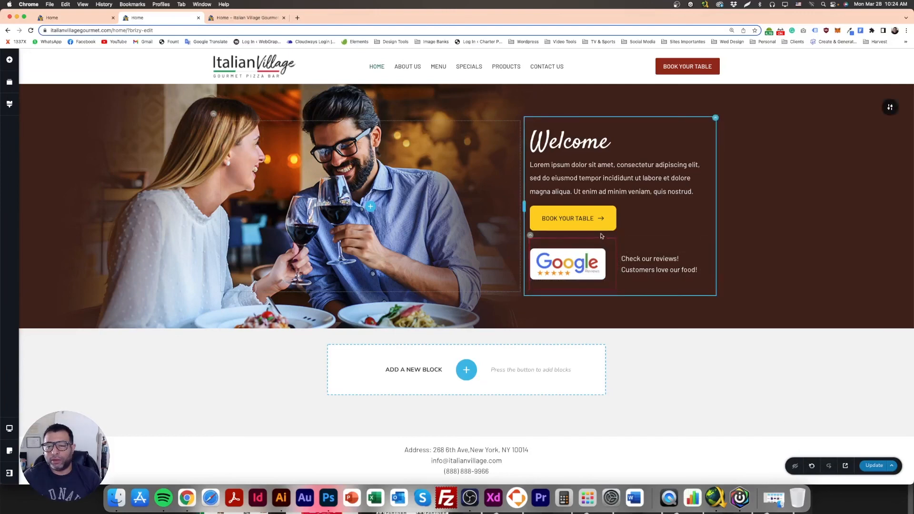
left_click(530, 236)
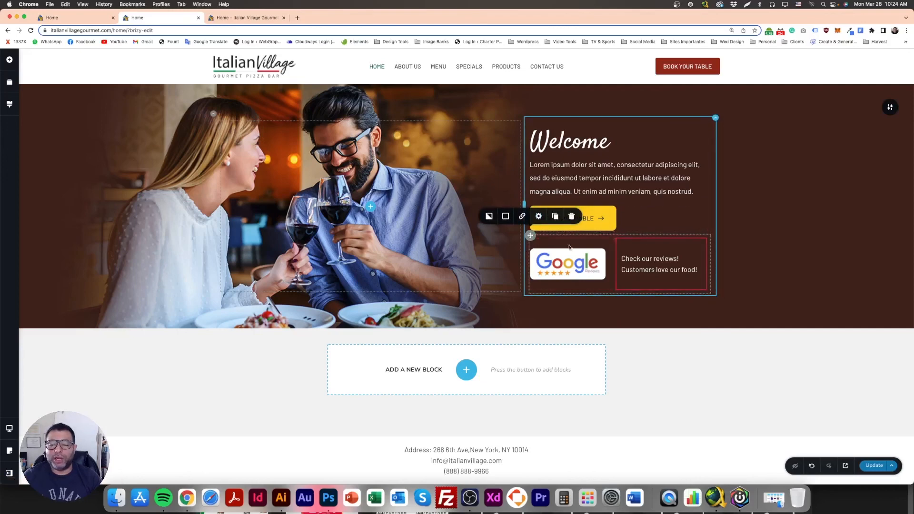
left_click(538, 217)
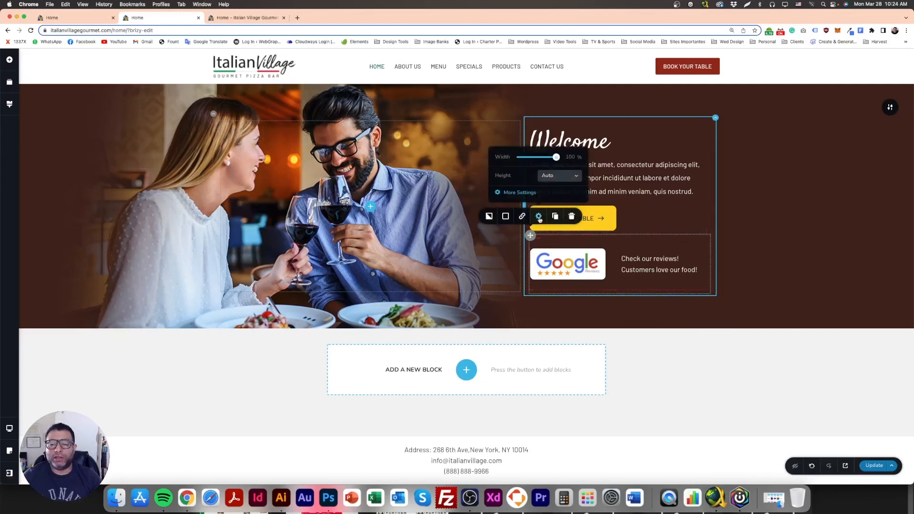
left_click(520, 192)
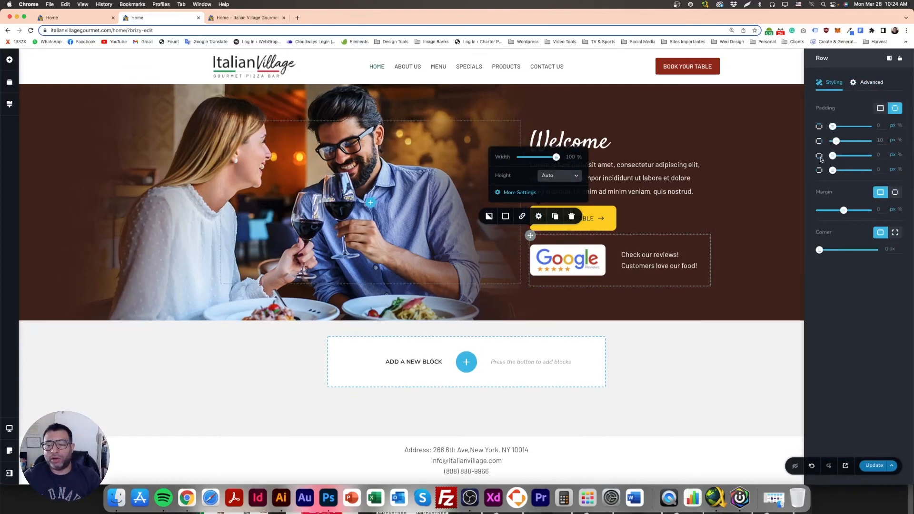
left_click(568, 259)
left_click(700, 228)
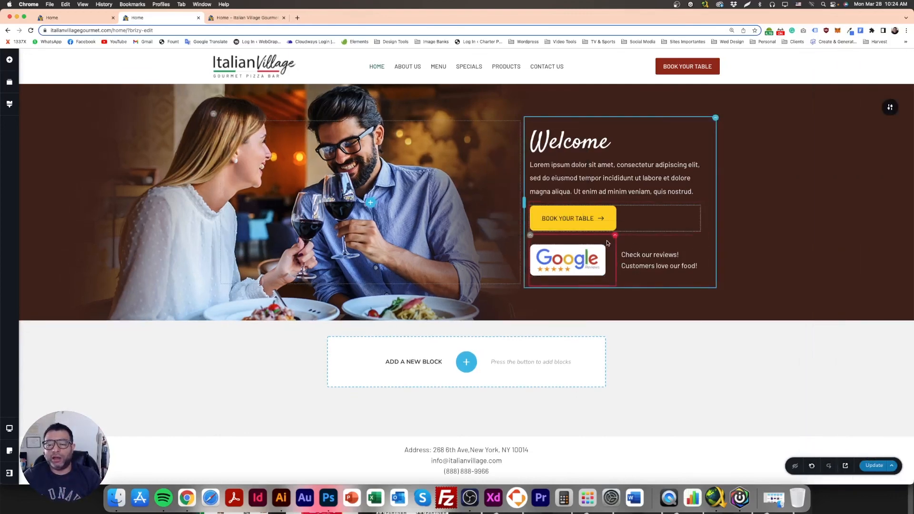
Set the top and bottom padding and the top and bottom margins of the Google badge's column to 0 px
left_click(614, 237)
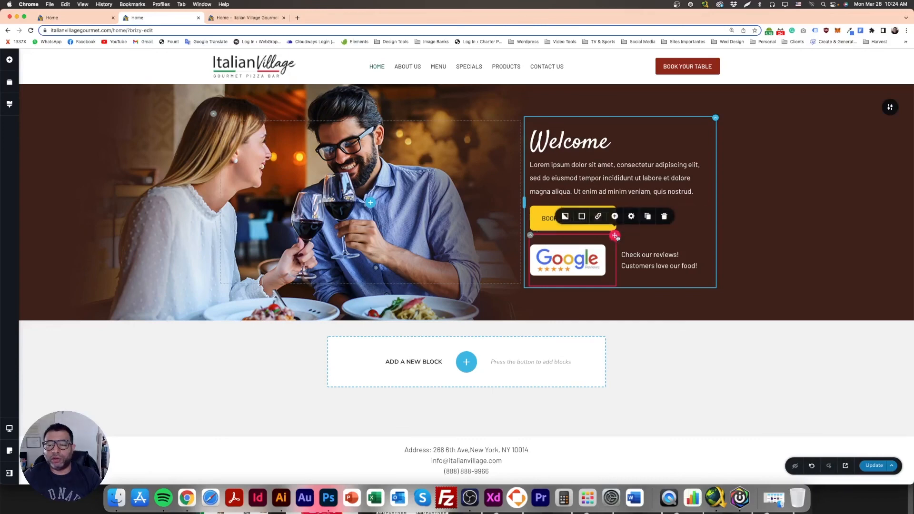
left_click(631, 216)
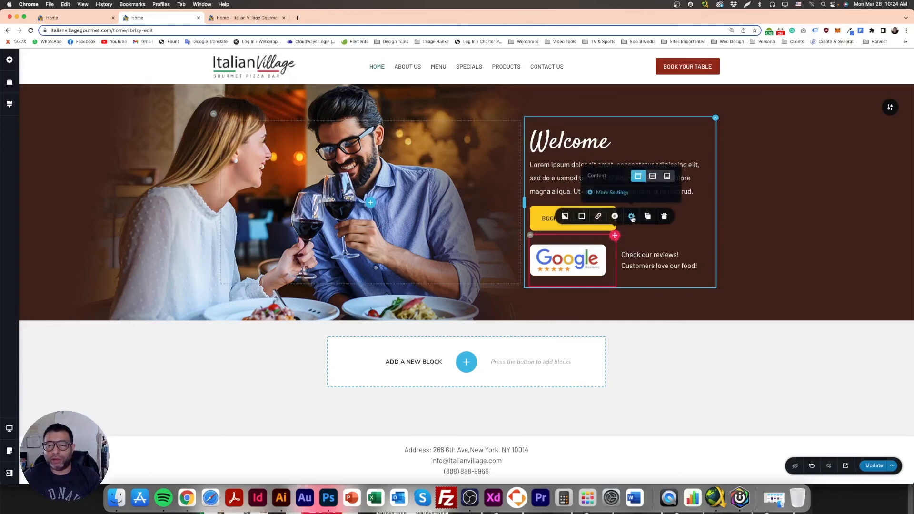
left_click(612, 192)
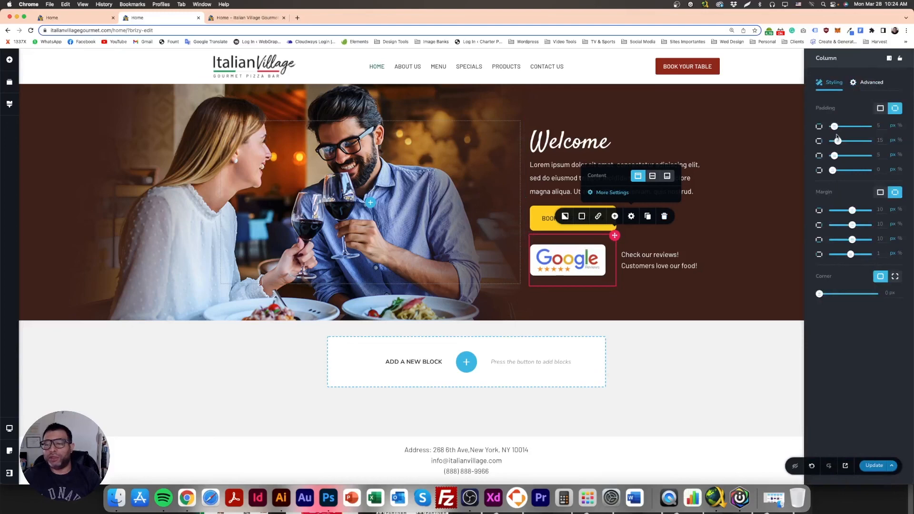
double_click(880, 208)
type("0")
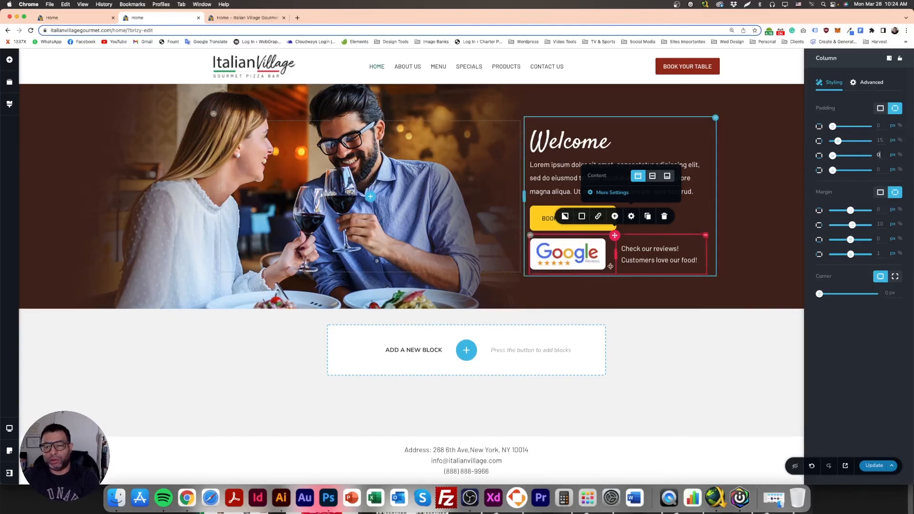
Set the Google badge image's top margin to 0 px
left_click(592, 248)
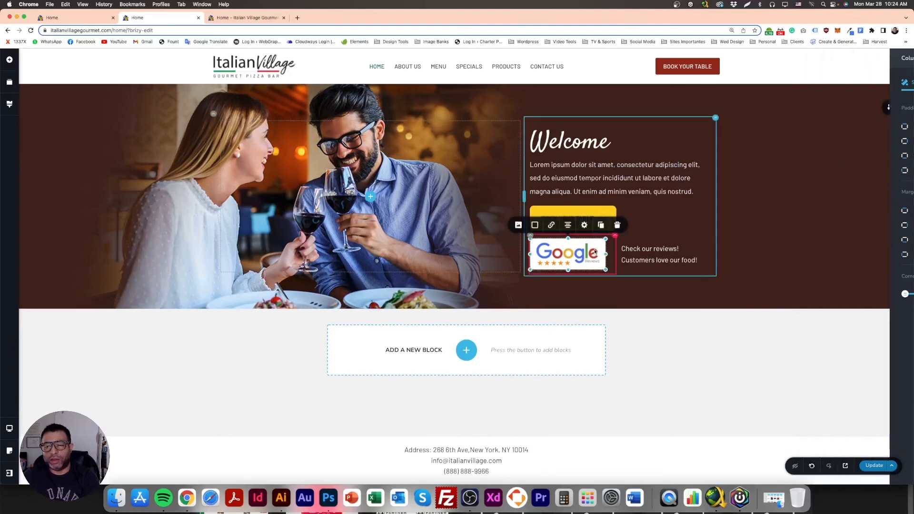
left_click(584, 225)
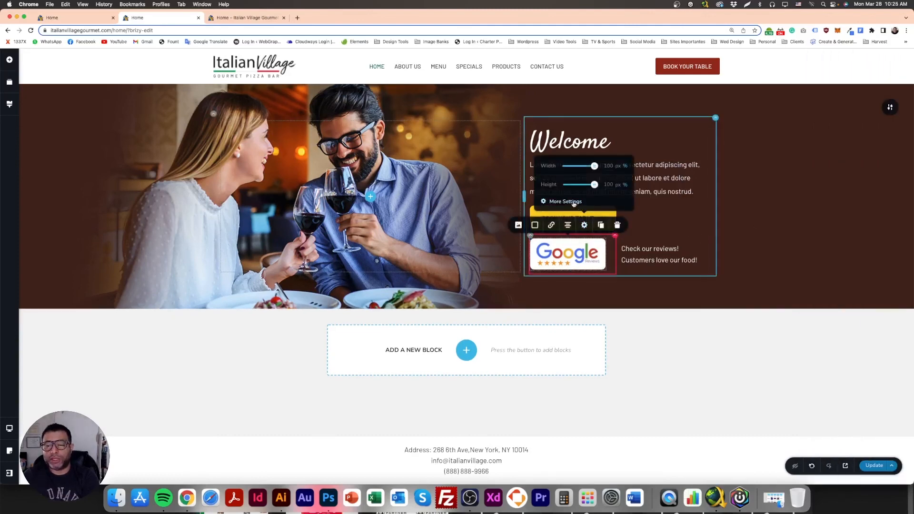
left_click(574, 202)
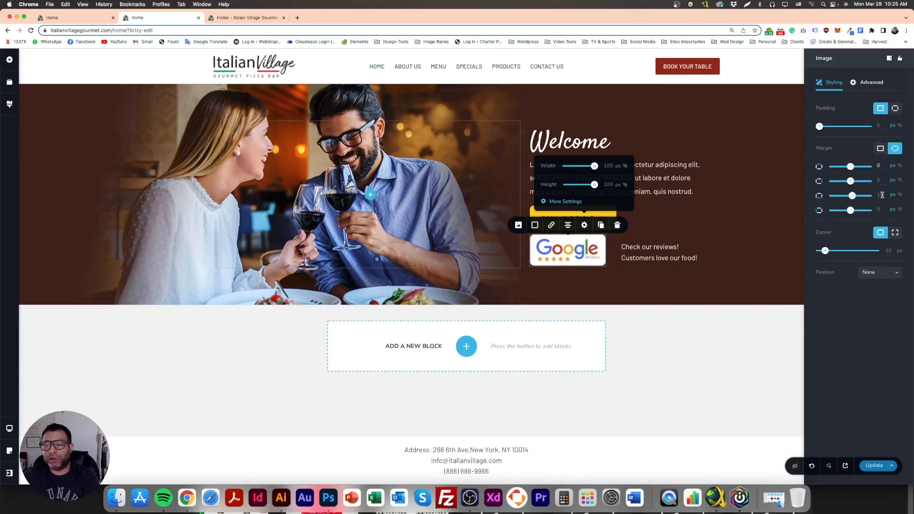
left_click(658, 293)
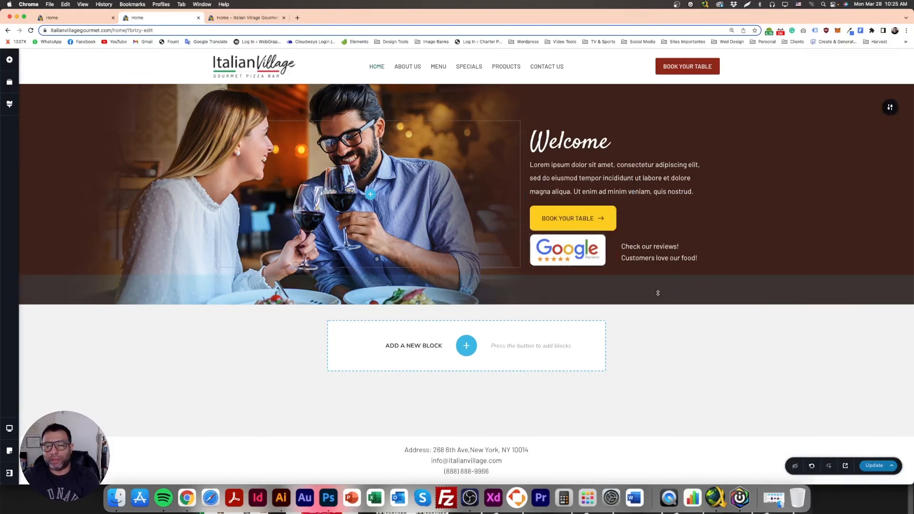
left_click(561, 251)
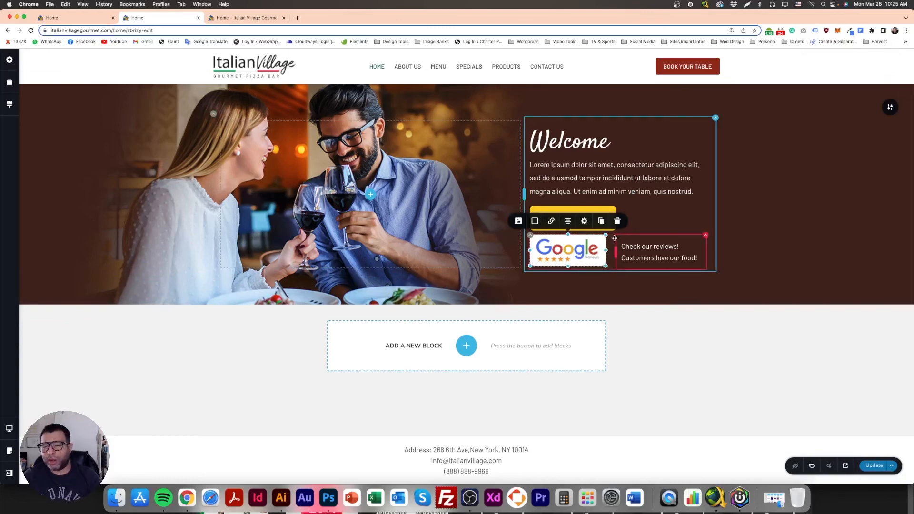
left_click(643, 246)
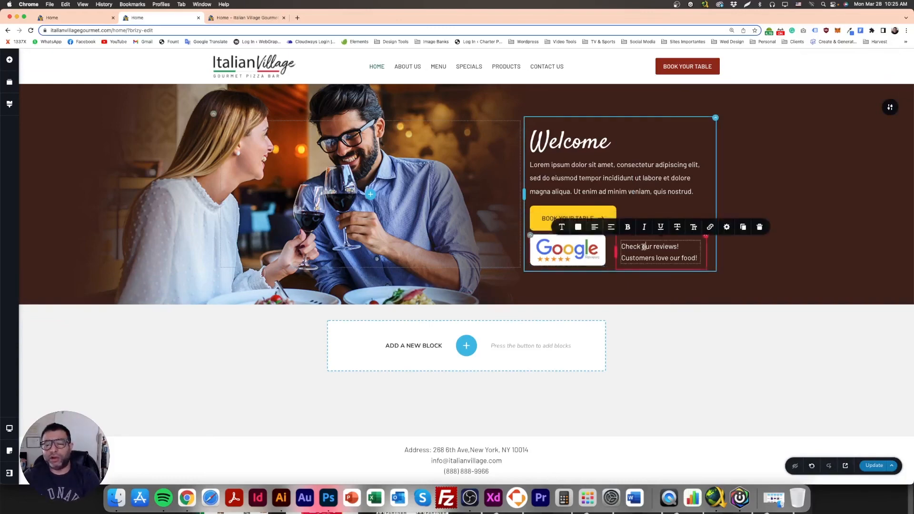
left_click(572, 273)
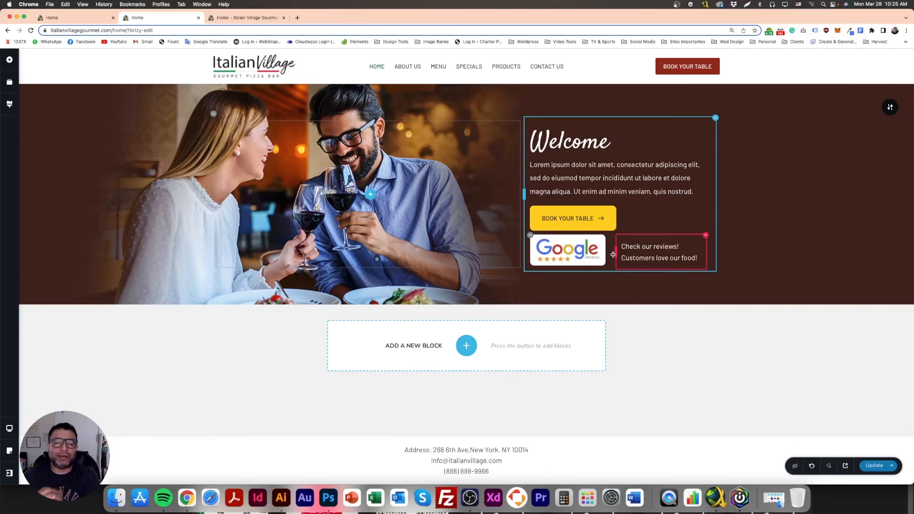
Add a Spacer between the Book Your Table button and the Google badge row, and shrink it to a thin gap
left_click(10, 60)
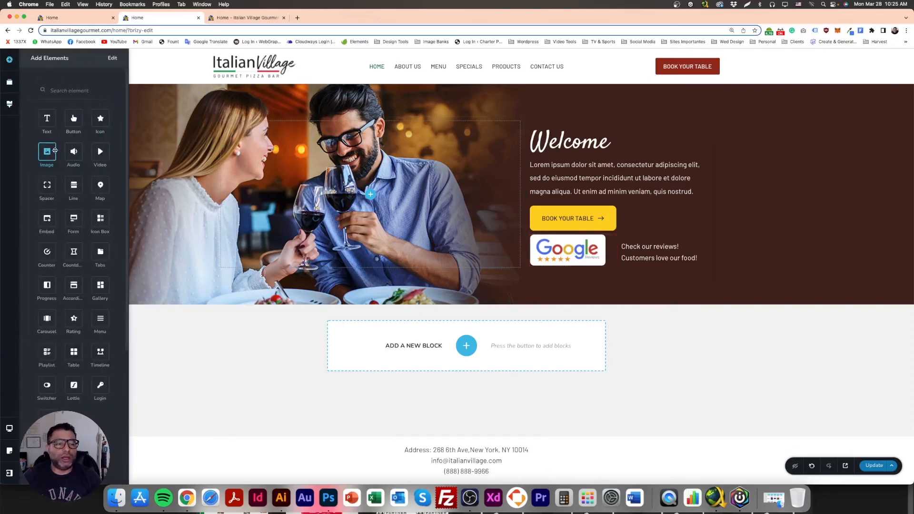
left_click_drag(47, 185, 597, 236)
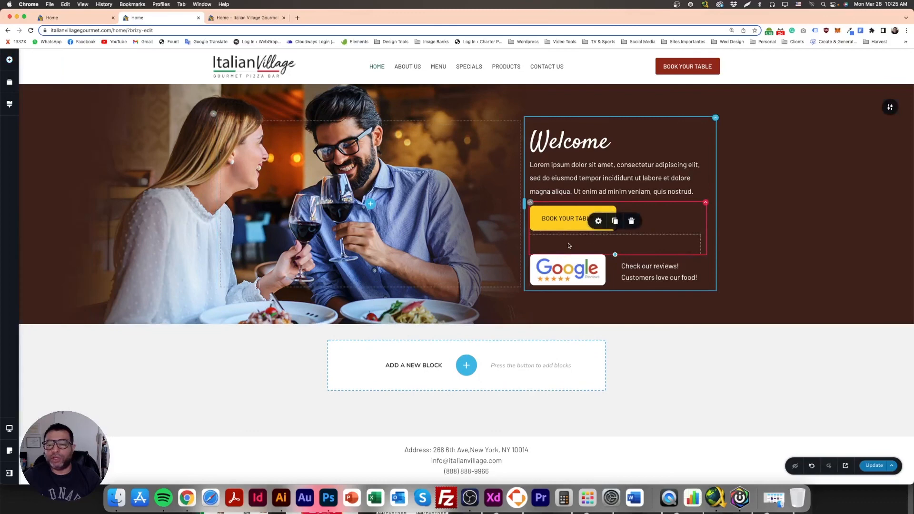
left_click_drag(615, 255, 615, 237)
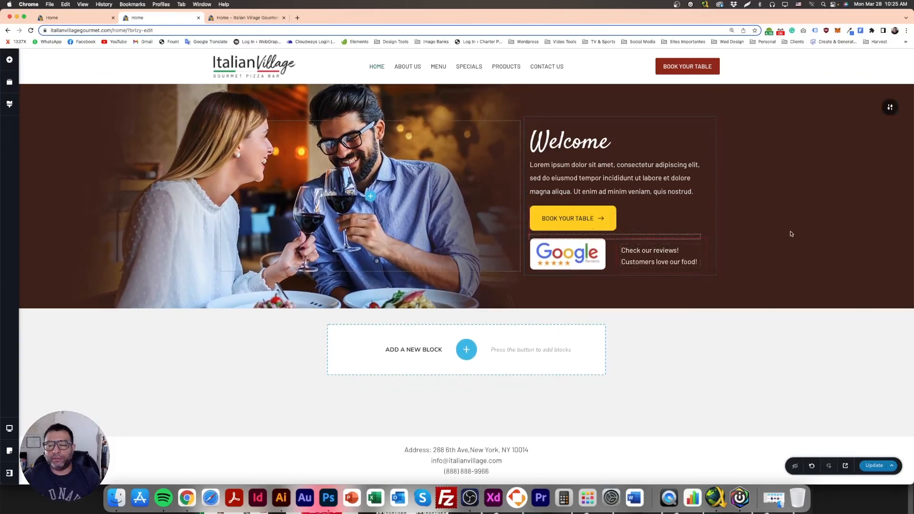
Narrow the Google badge's column slightly so the badge shrinks and the review text sits closer to it
left_click(638, 249)
mouse_move(614, 255)
left_mouse_down()
mouse_move(629, 253)
mouse_move(607, 257)
left_mouse_up()
left_click(664, 257)
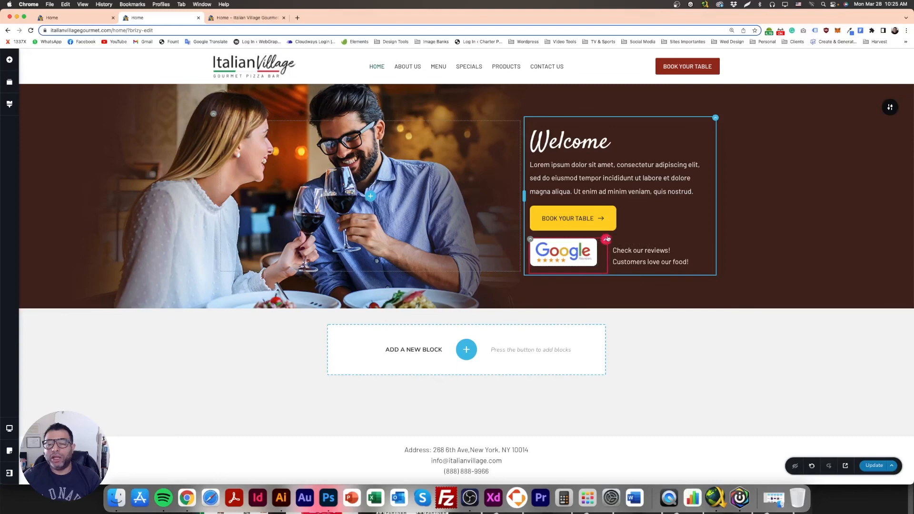
Align the content of the Google badge's column to the vertical middle
left_click(607, 241)
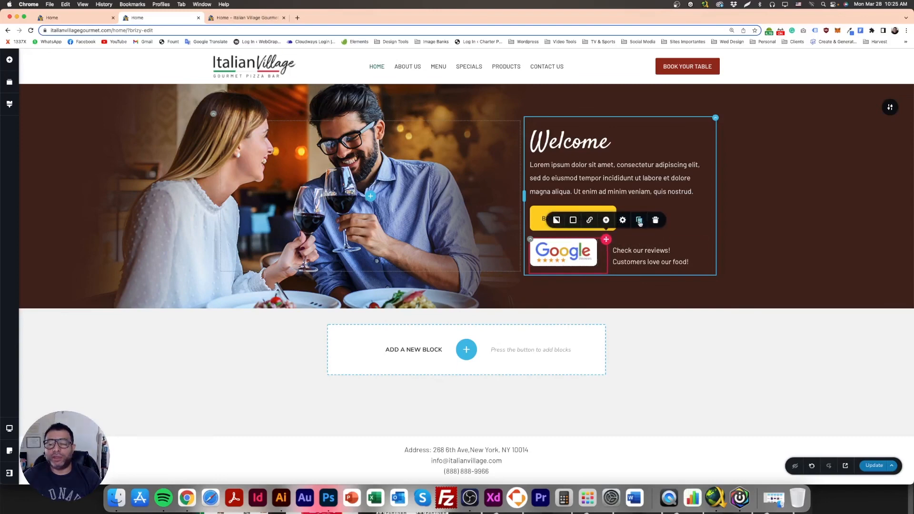
left_click(622, 220)
left_click(762, 249)
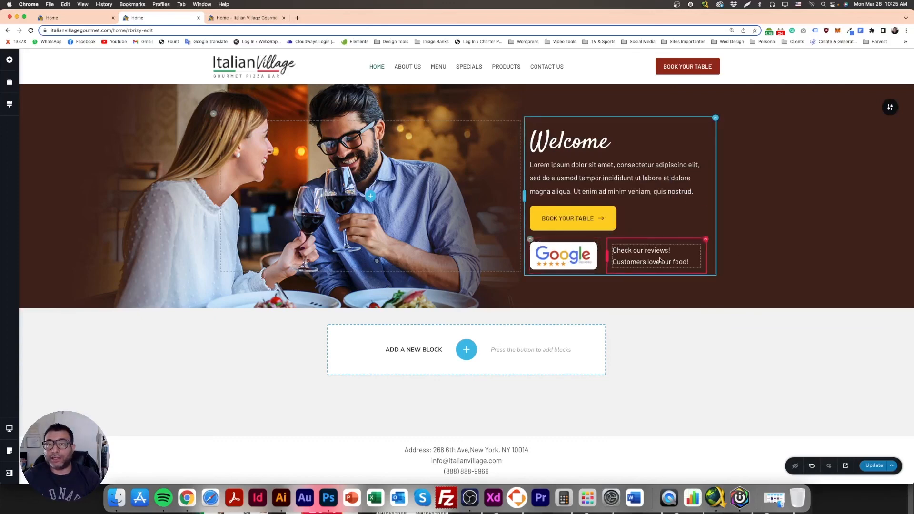
Check the vertical content alignment of the review text's column and of the Google badge's column
left_click(704, 240)
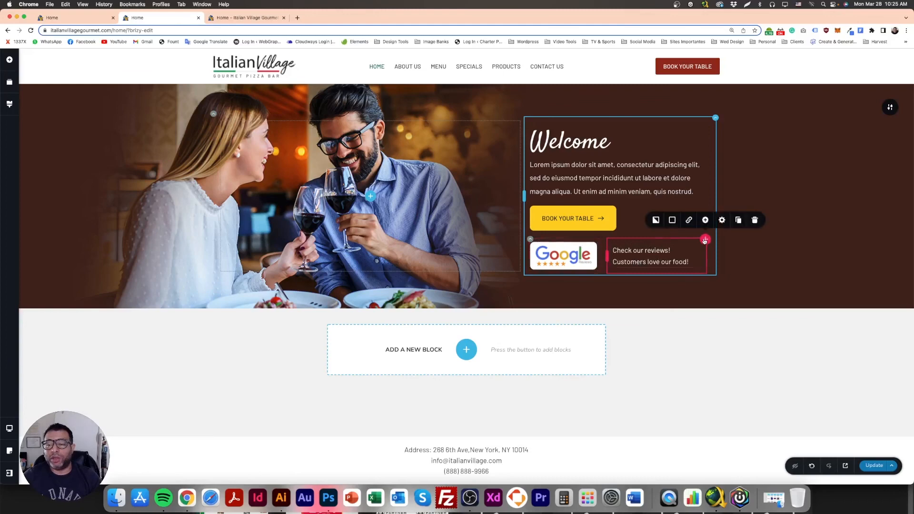
left_click(722, 220)
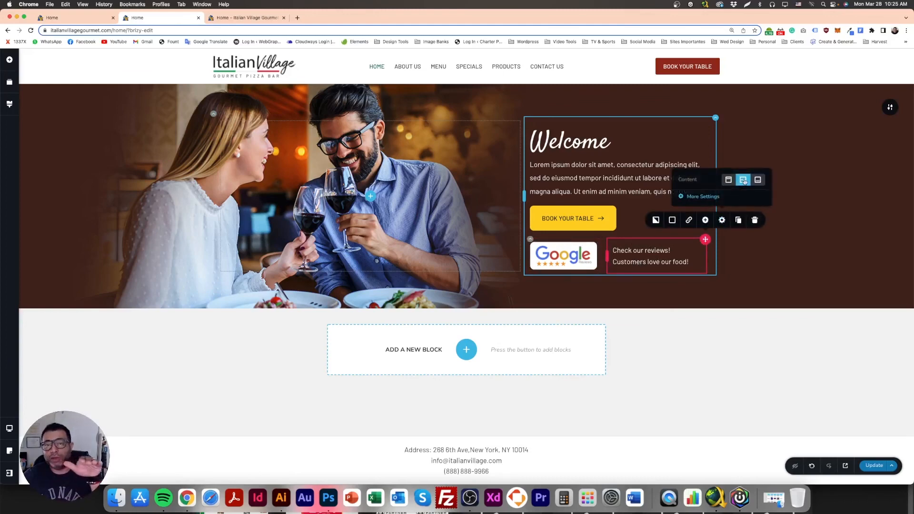
left_click(600, 246)
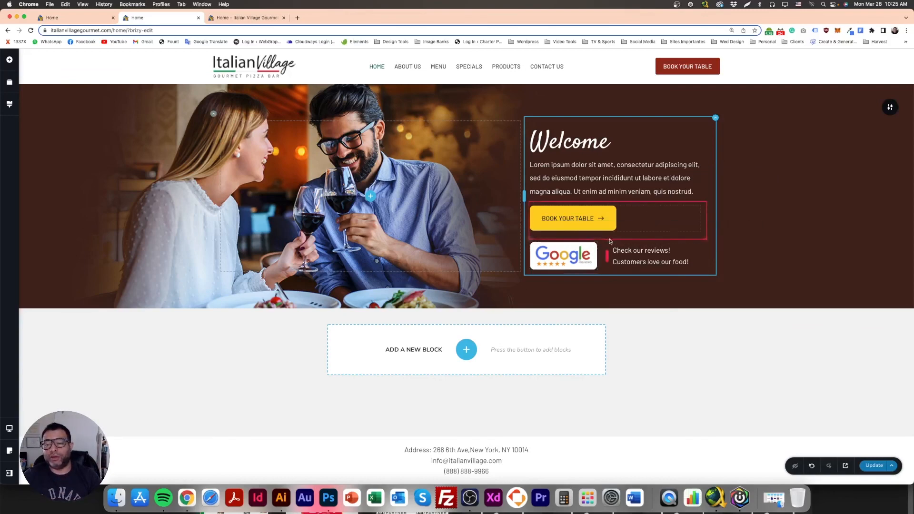
left_click(606, 240)
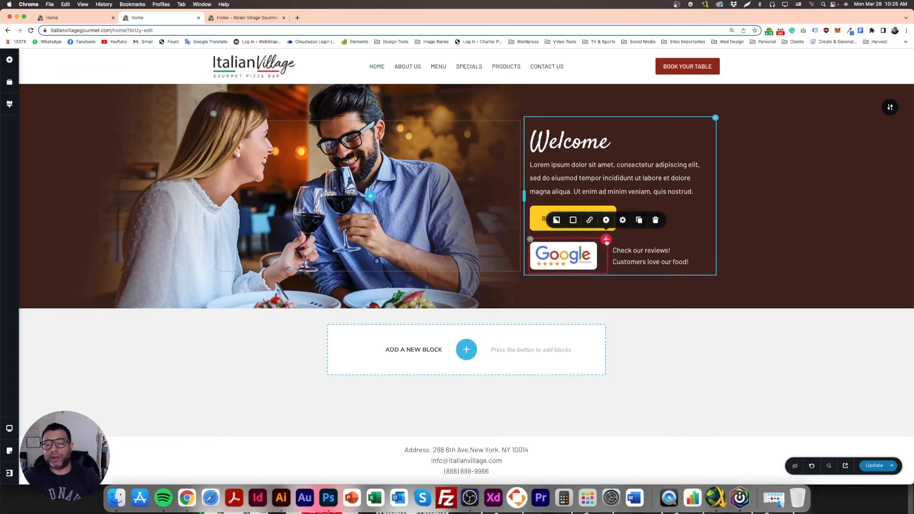
left_click(624, 220)
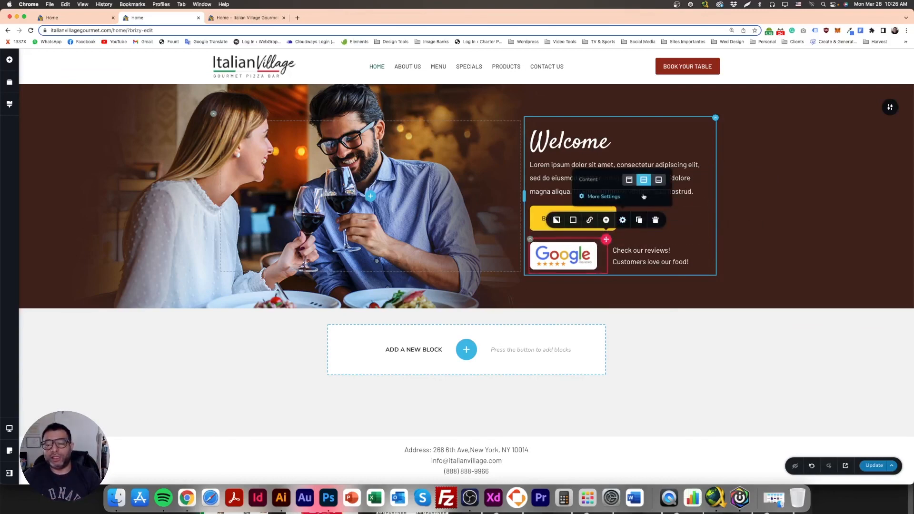
left_click(752, 239)
Update the home page and reload its preview in the browser
left_click(870, 467)
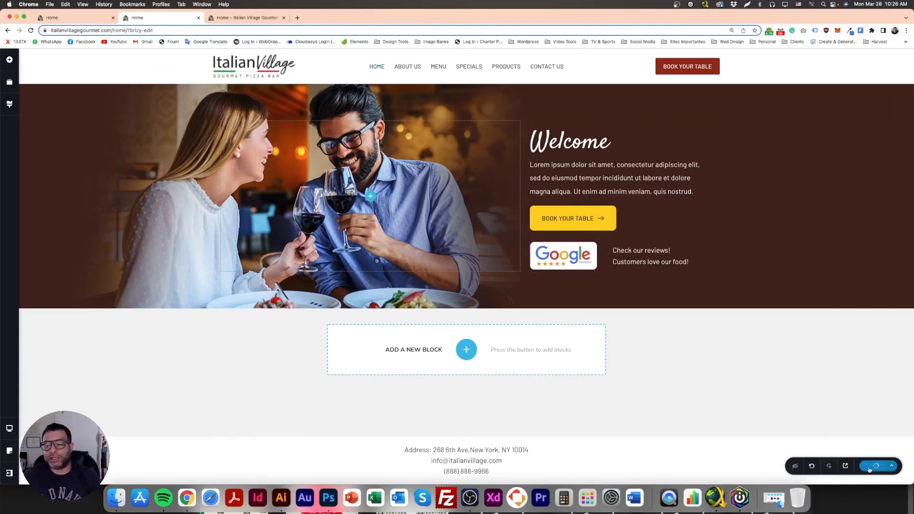
left_click(248, 18)
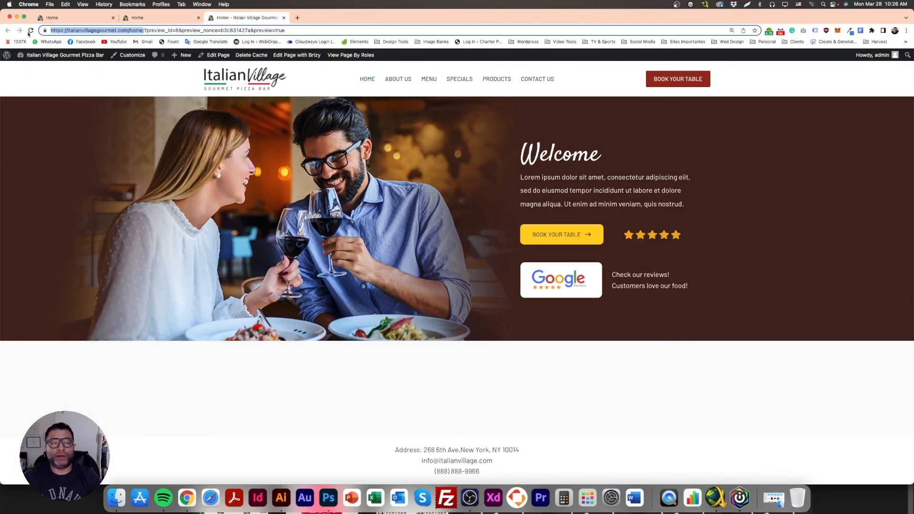
left_click(32, 30)
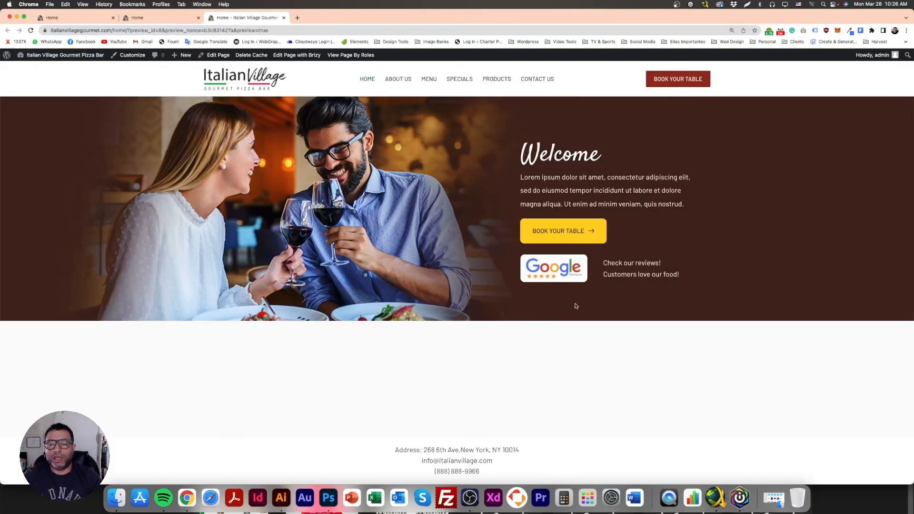
Compare the previewed Welcome banner's heading, text, button and reviews badge with the Photoshop design, and return to Chrome
left_click(328, 497)
left_click(85, 34)
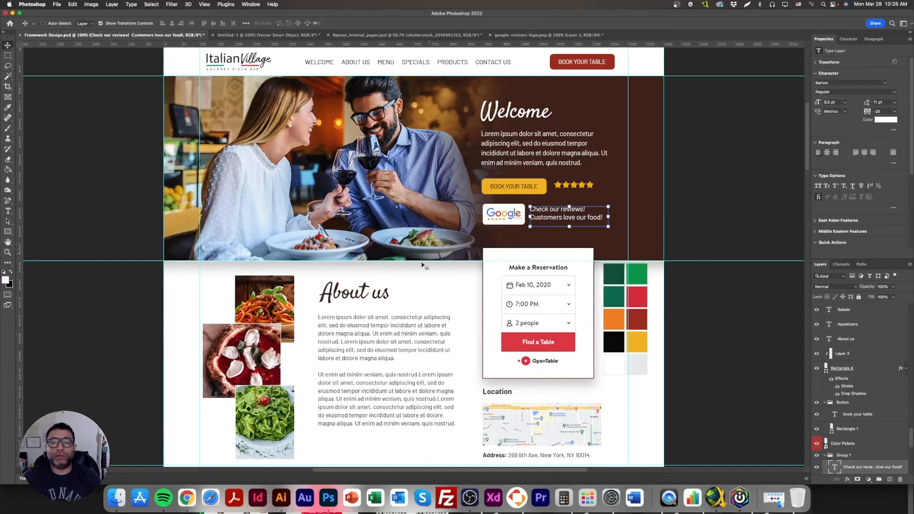
left_click(186, 496)
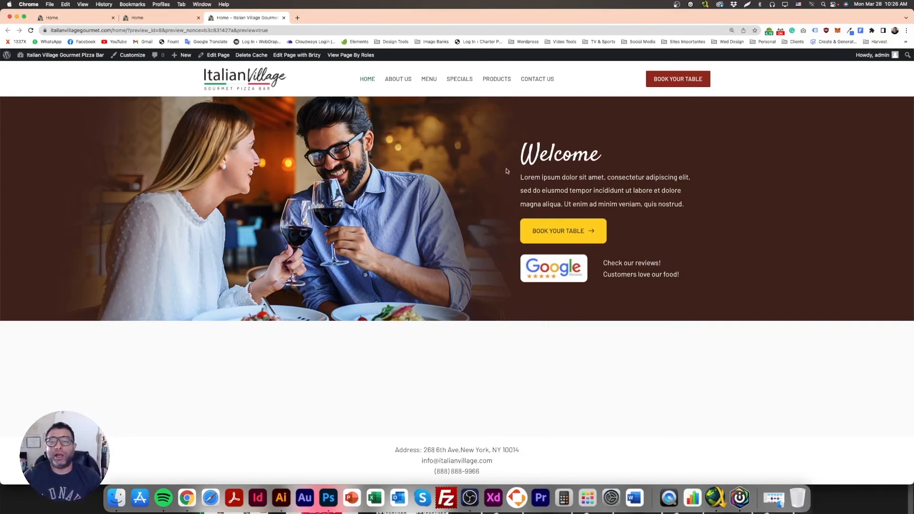
double_click(546, 150)
left_click_drag(542, 177, 540, 230)
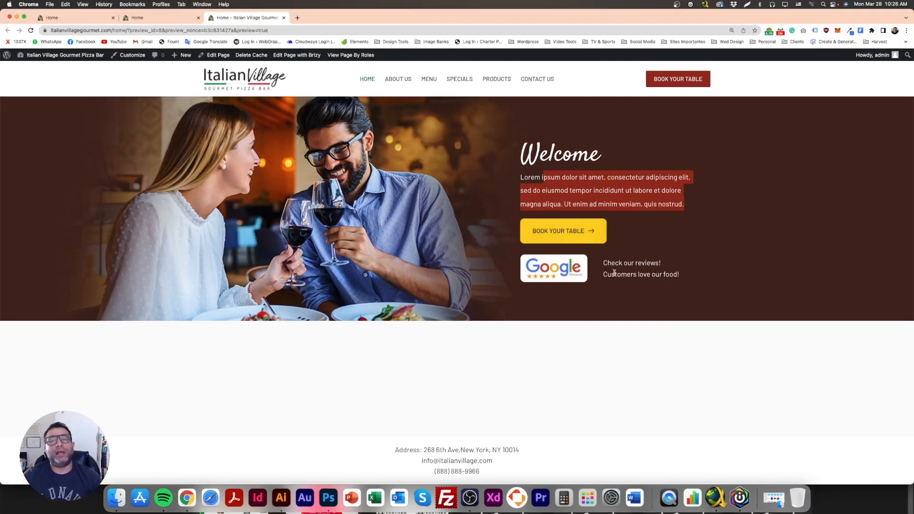
left_click(357, 190)
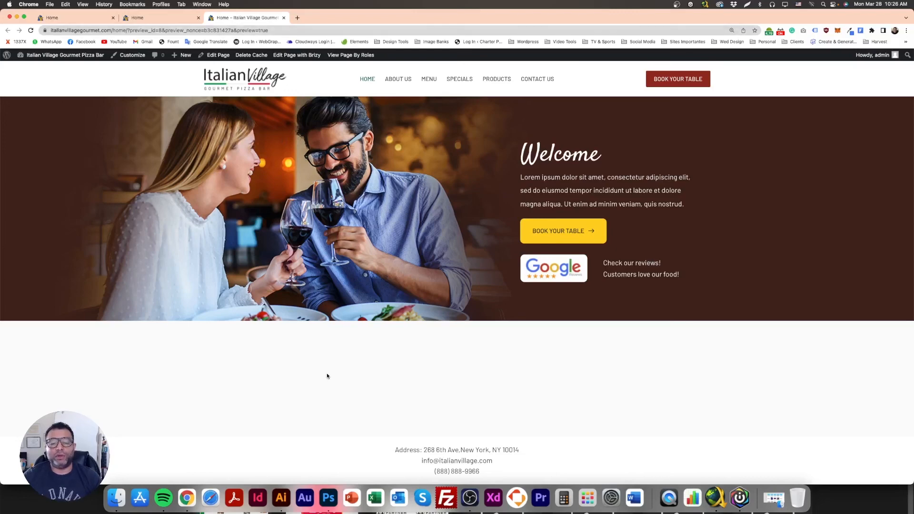
left_click(331, 500)
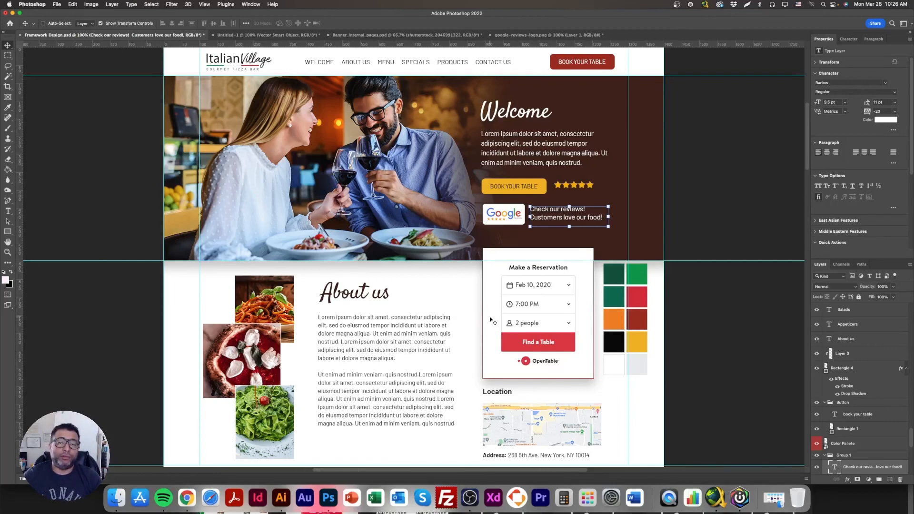
left_click(190, 506)
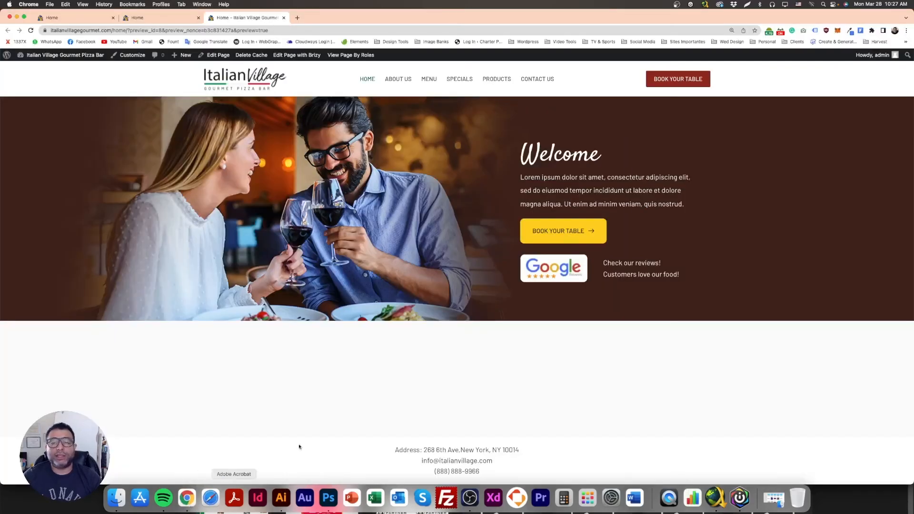